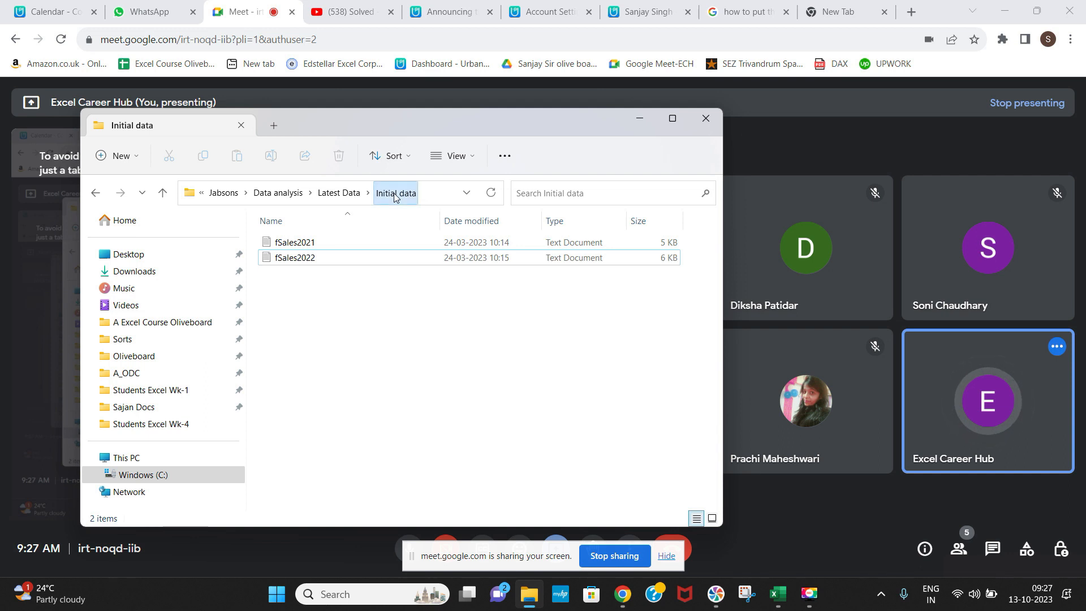
Inspect the files inside the zipped Latest Data archive in the Data analysis folder, and return to that folder
left_click(338, 193)
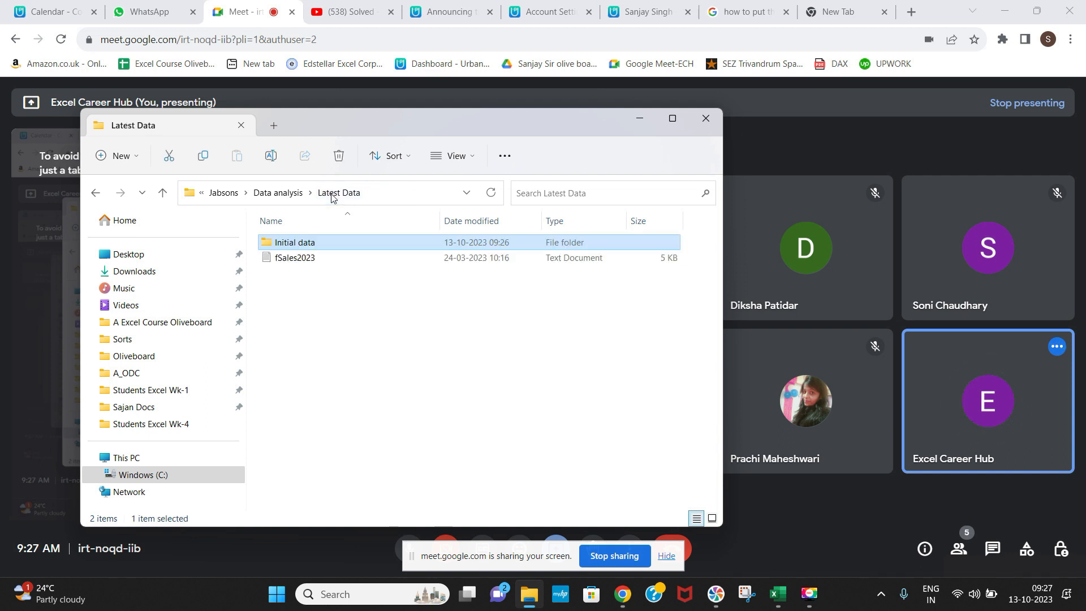
left_click(285, 193)
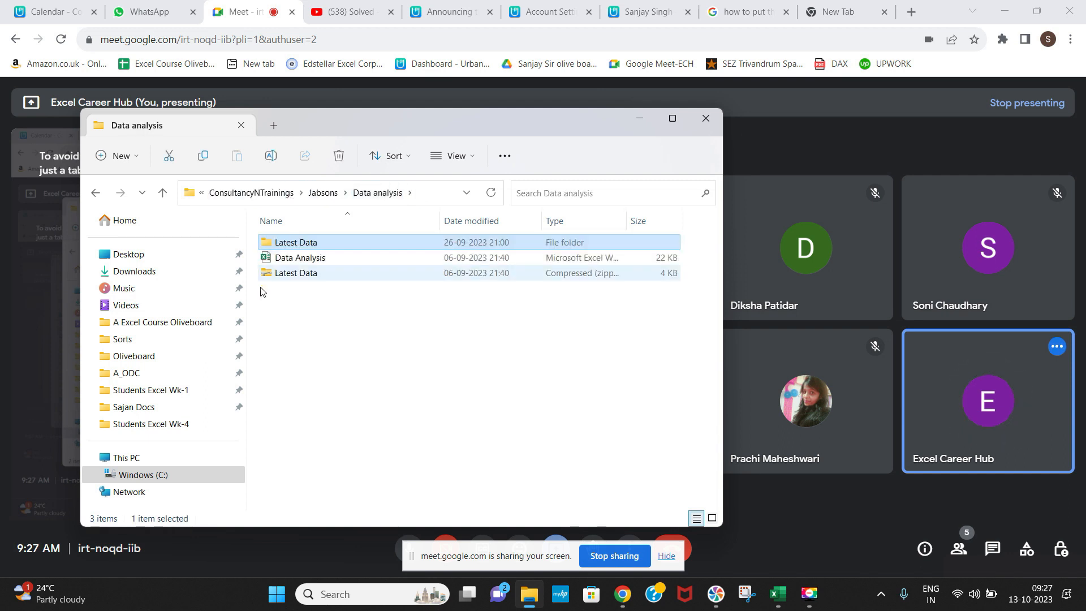
double_click(290, 274)
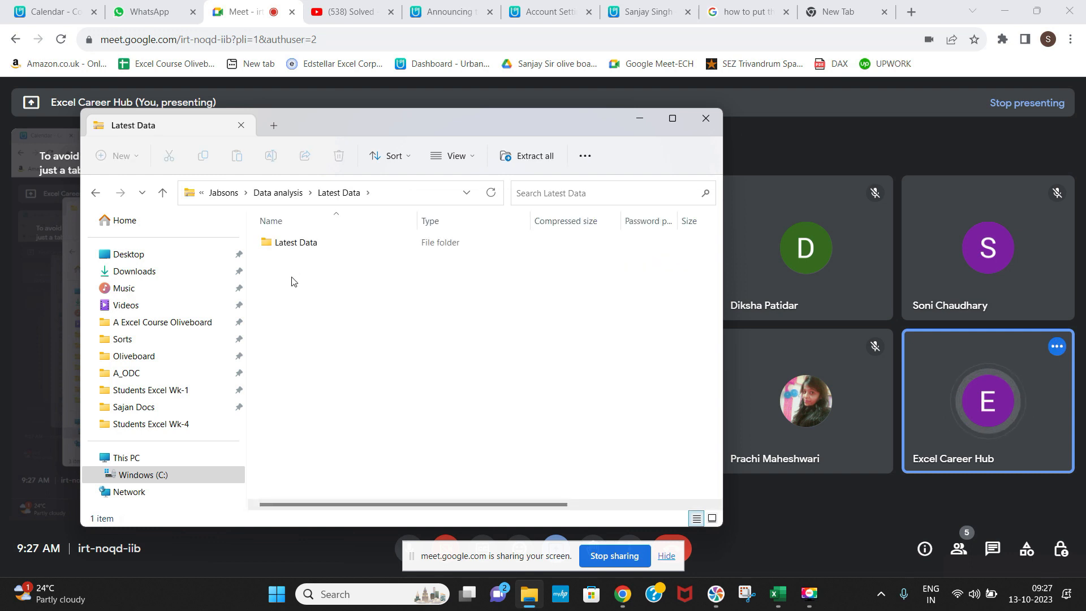
double_click(295, 247)
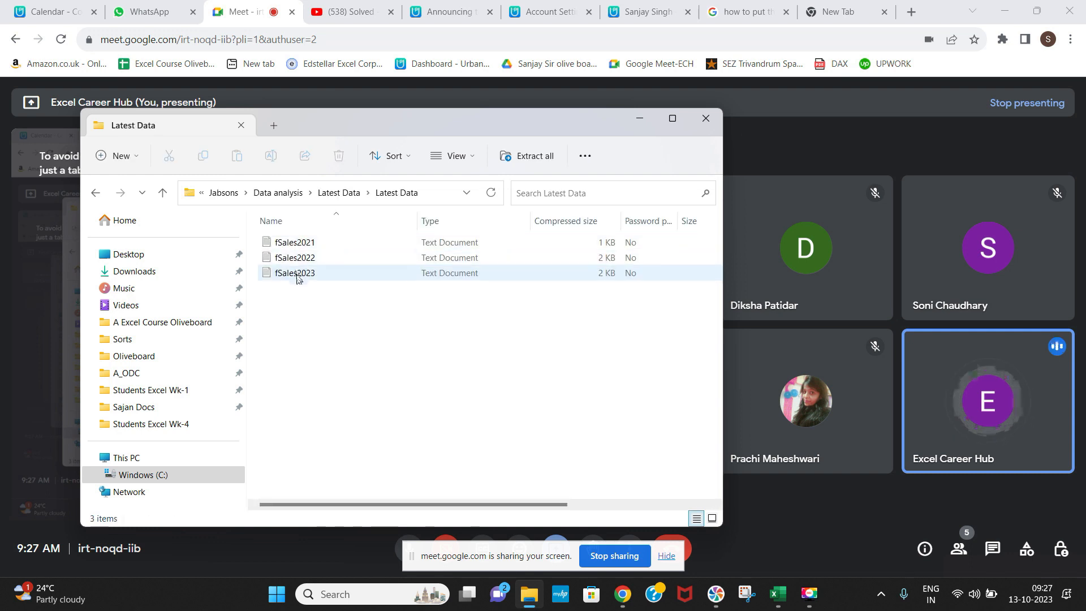
left_click(352, 198)
left_click(353, 198)
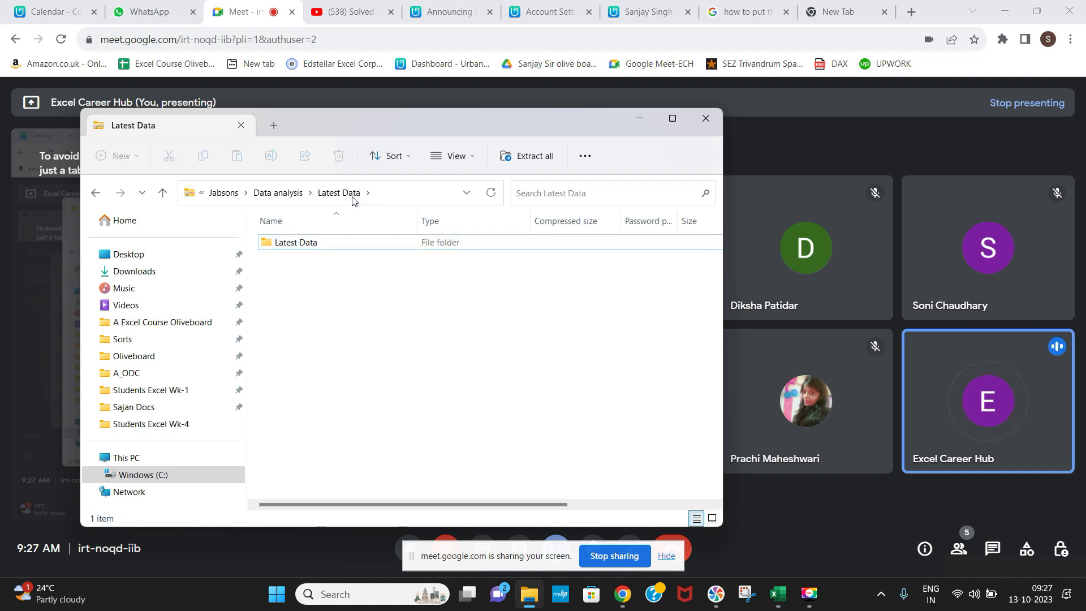
left_click(292, 192)
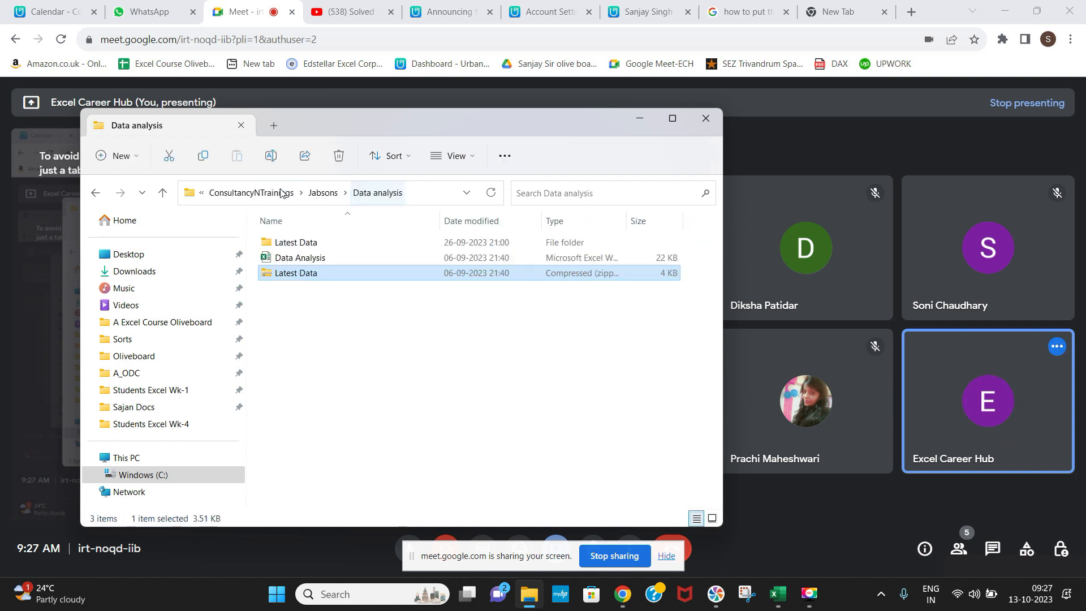
Check the contents of the regular Latest Data folder and its Initial data subfolder
double_click(301, 244)
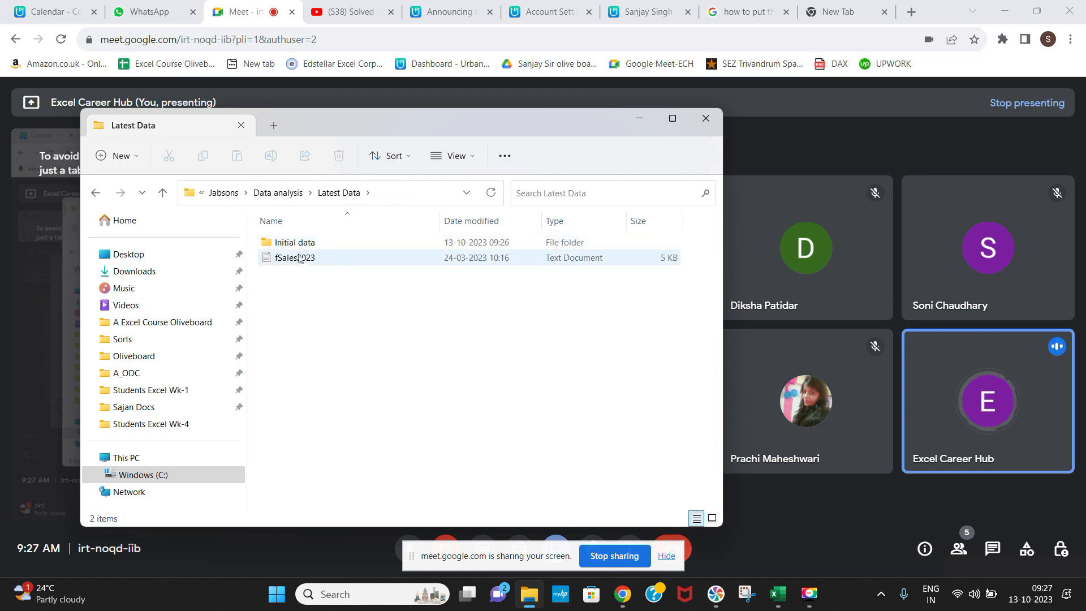
double_click(290, 243)
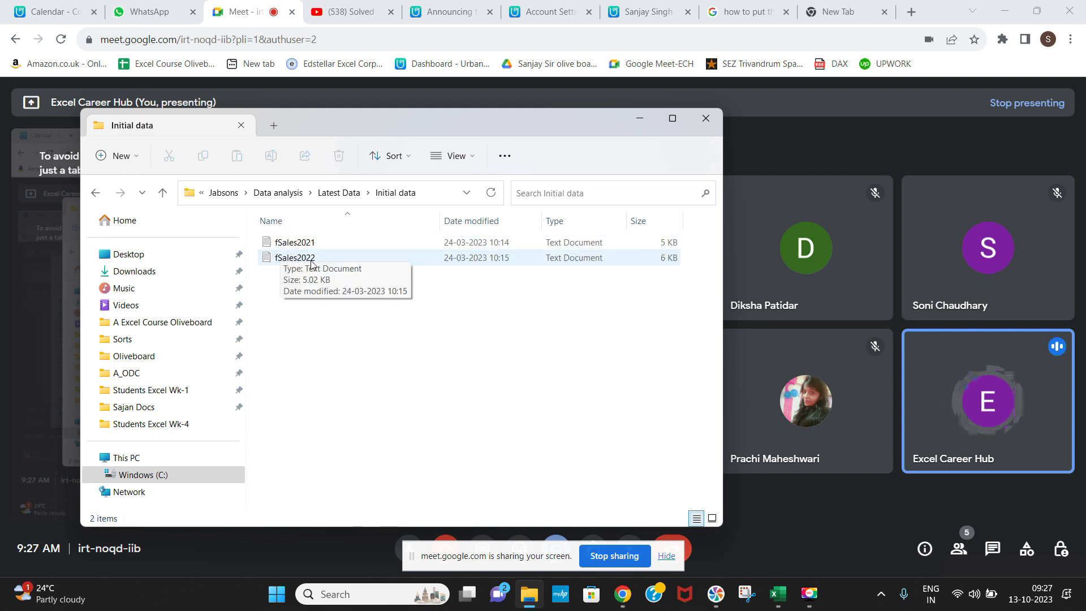
left_click(341, 194)
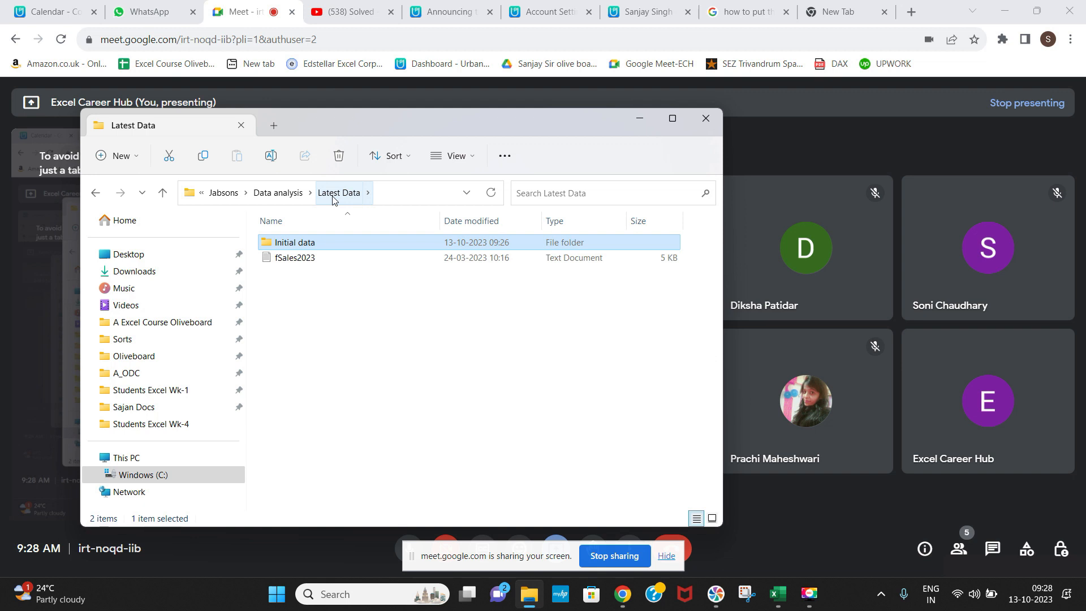
Switch to the tutor's UrbanPro profile, view its Report Automation And Dashboarding course page, and return to the Meet call
left_click(640, 13)
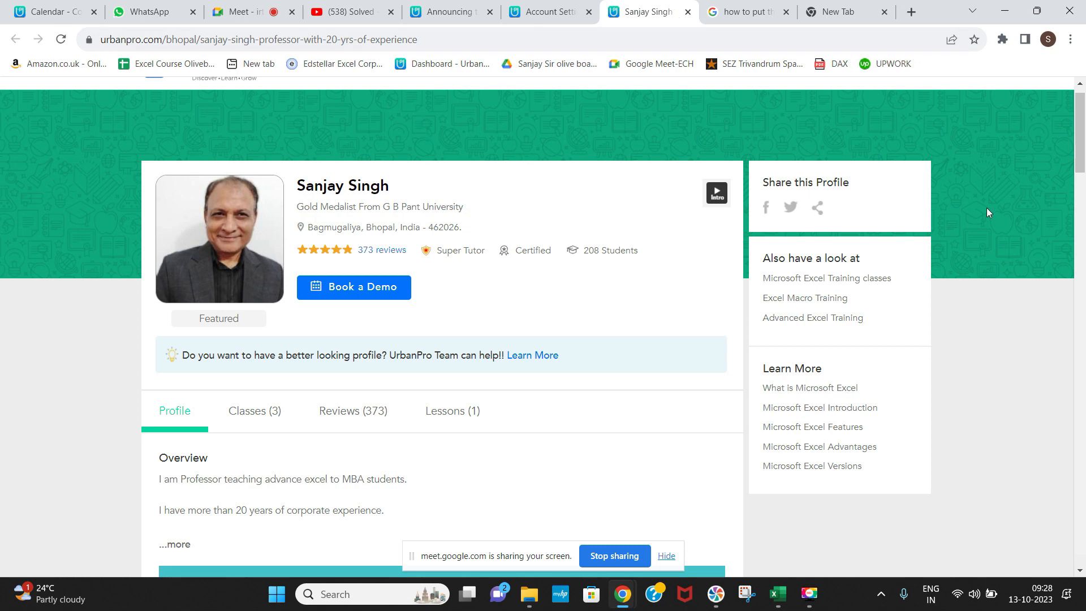
left_click_drag(1084, 141, 1083, 355)
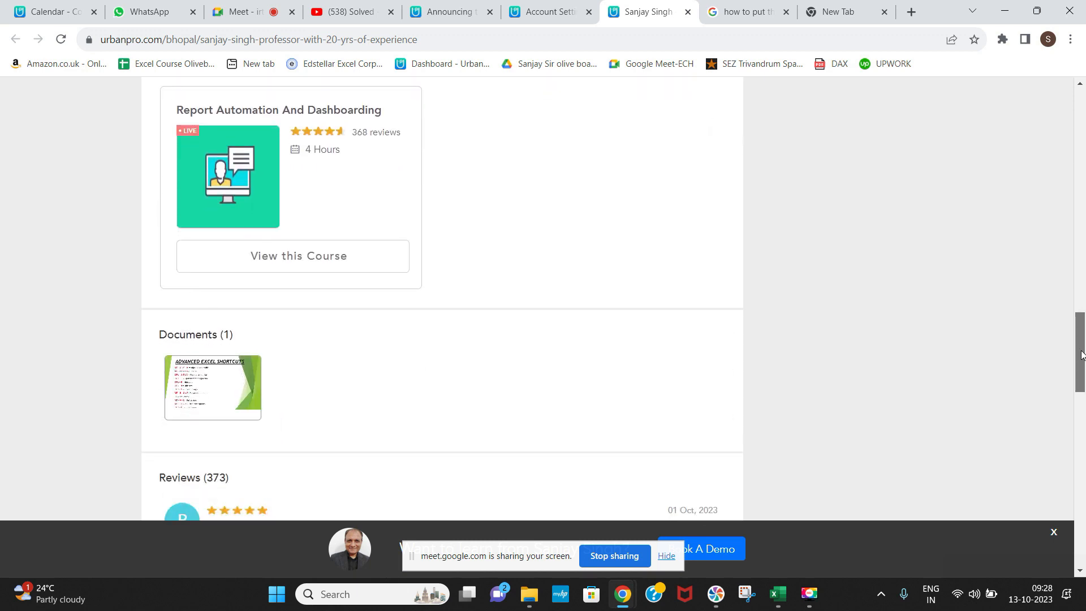
mouse_move(1082, 355)
left_mouse_down()
mouse_move(1079, 468)
mouse_move(1077, 275)
mouse_move(1084, 377)
left_mouse_up()
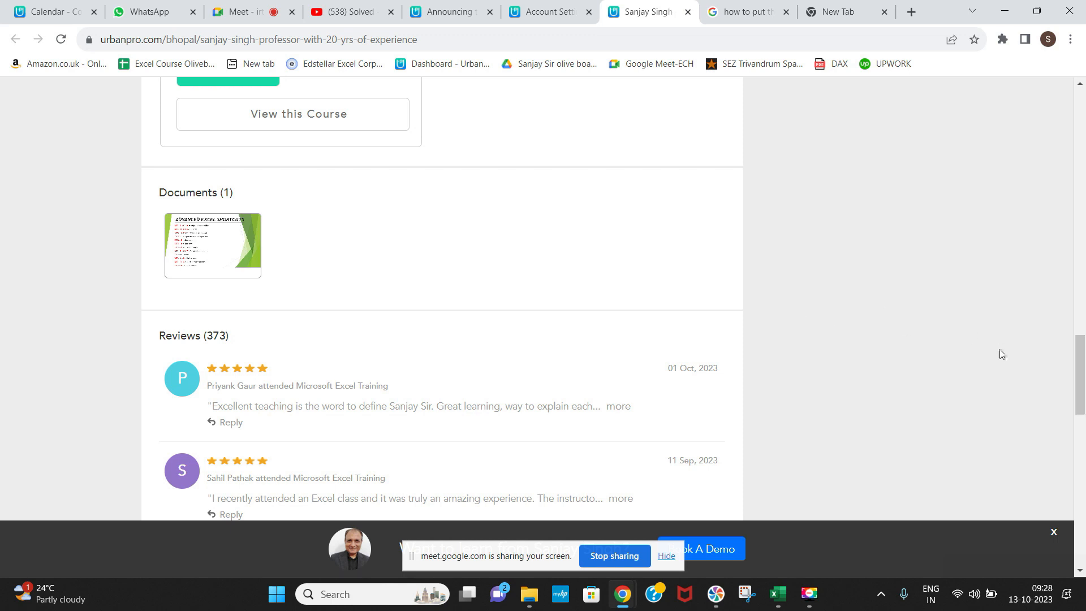
left_click_drag(1083, 390, 1080, 348)
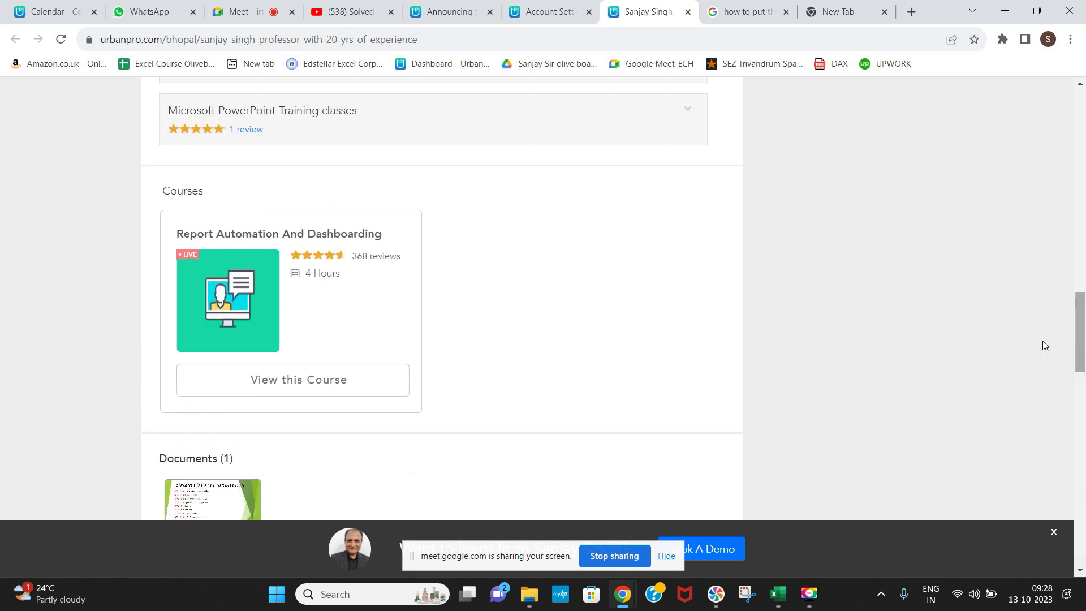
left_click(283, 390)
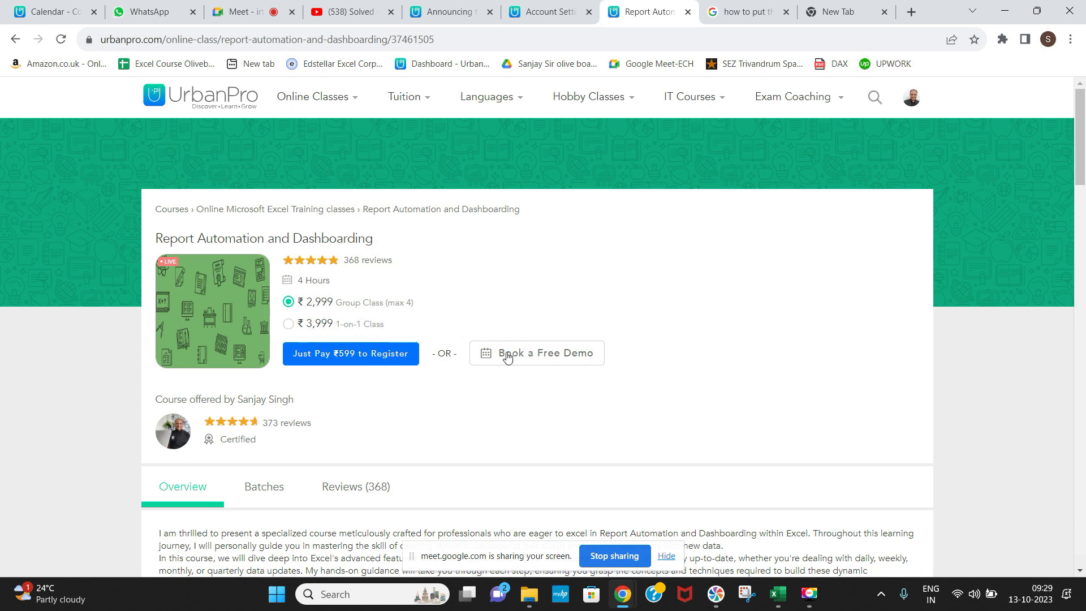
left_click(688, 12)
left_click(251, 12)
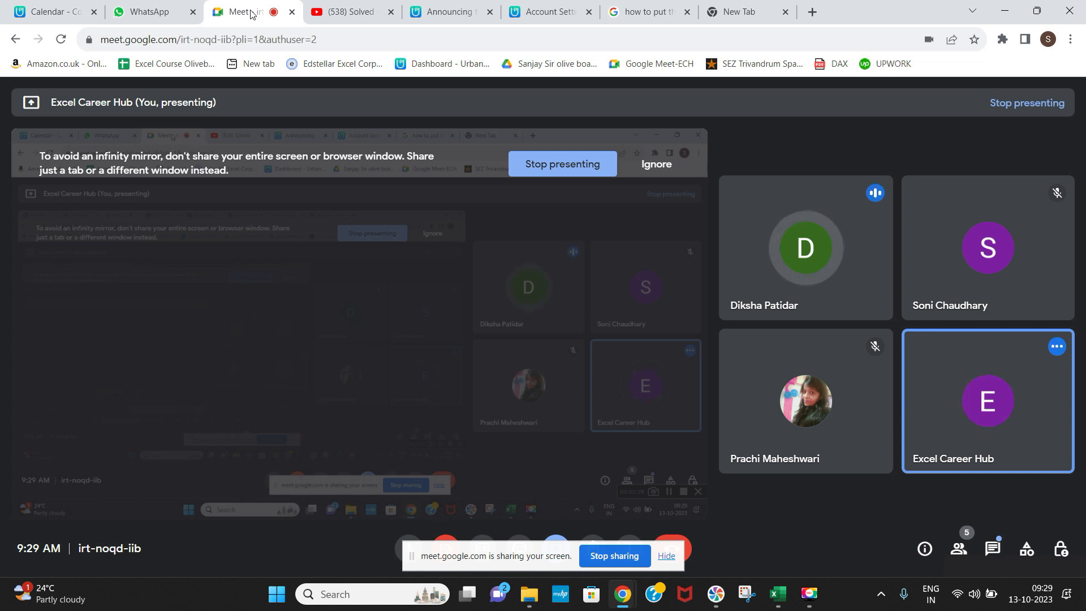
Switch back to File Explorer and review the Initial data subfolder inside Latest Data
mouse_move(535, 601)
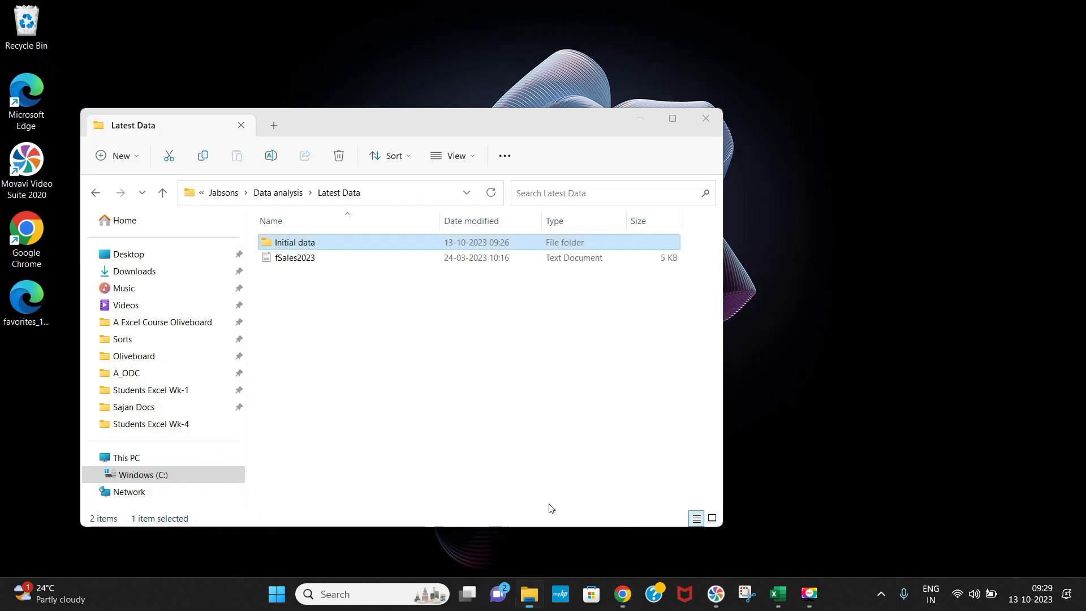
left_click(551, 507)
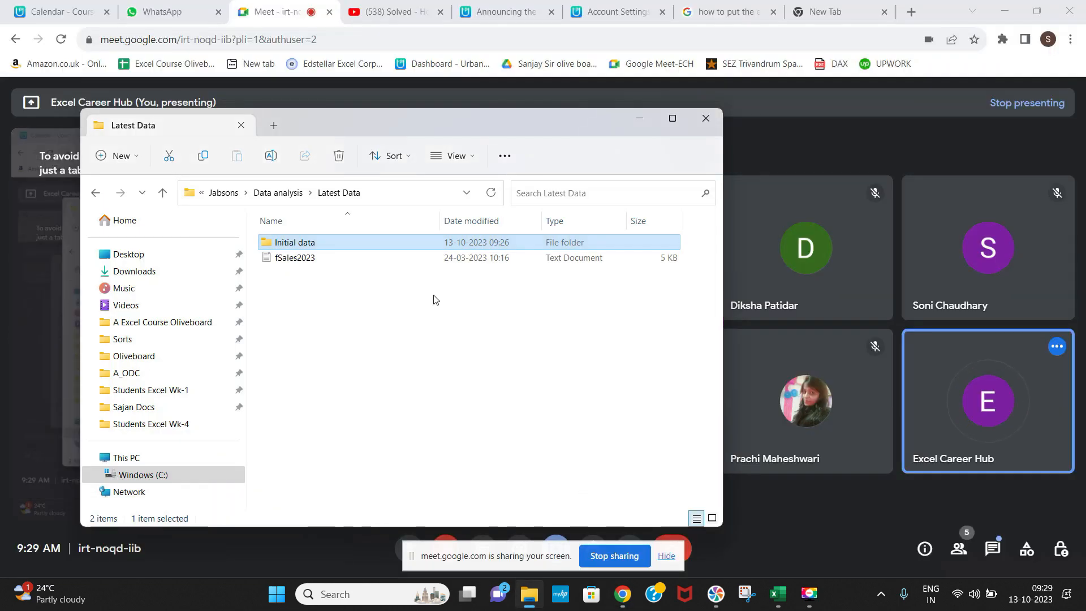
double_click(283, 245)
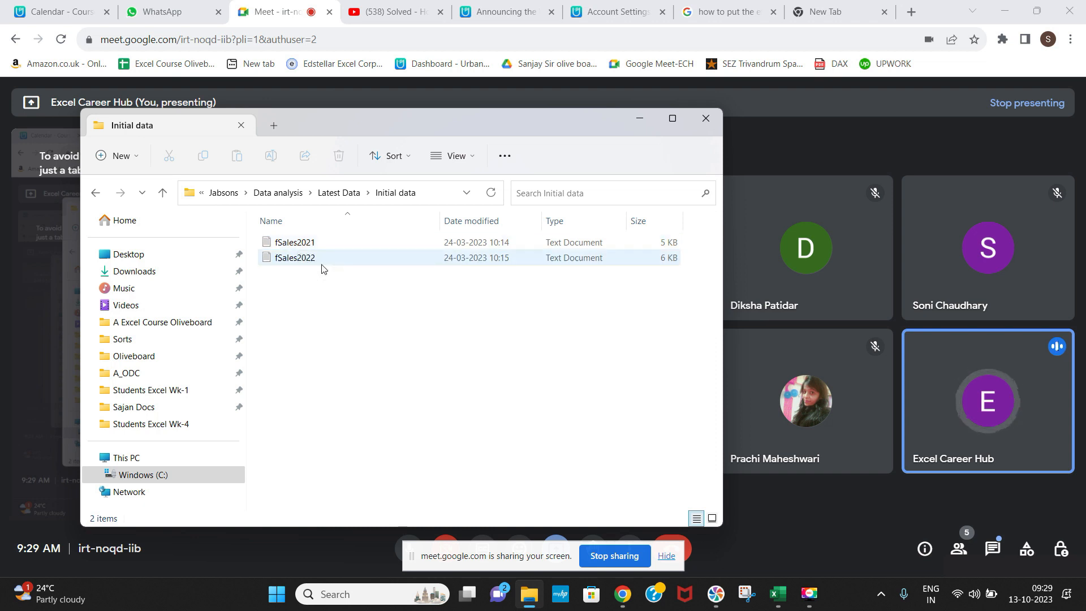
left_click(338, 191)
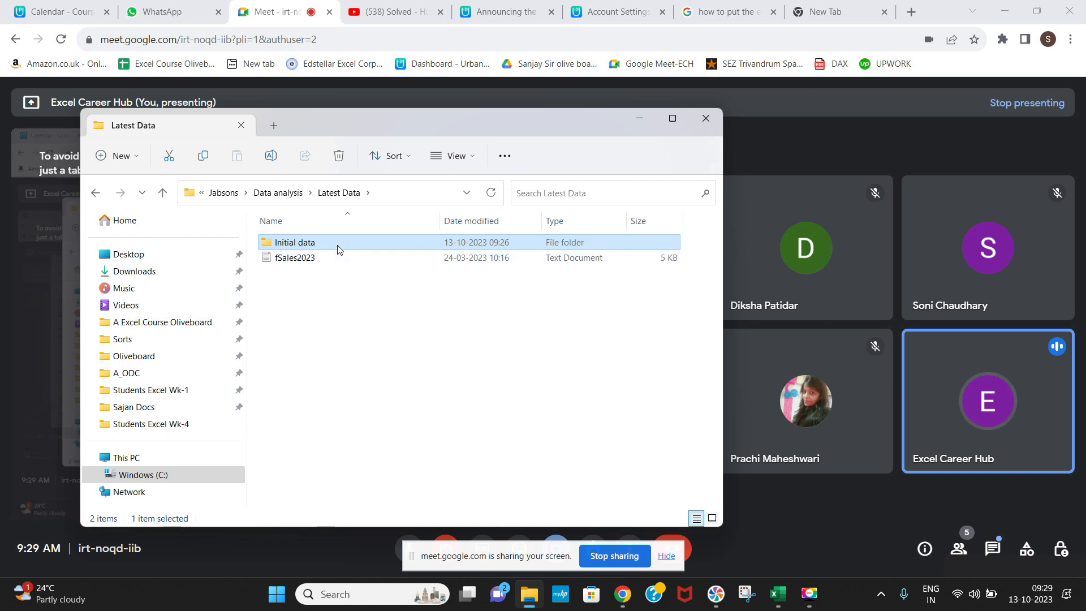
Go from the Data analysis folder into Latest Data's Initial data subfolder and view the fSales2021 text file
left_click(286, 197)
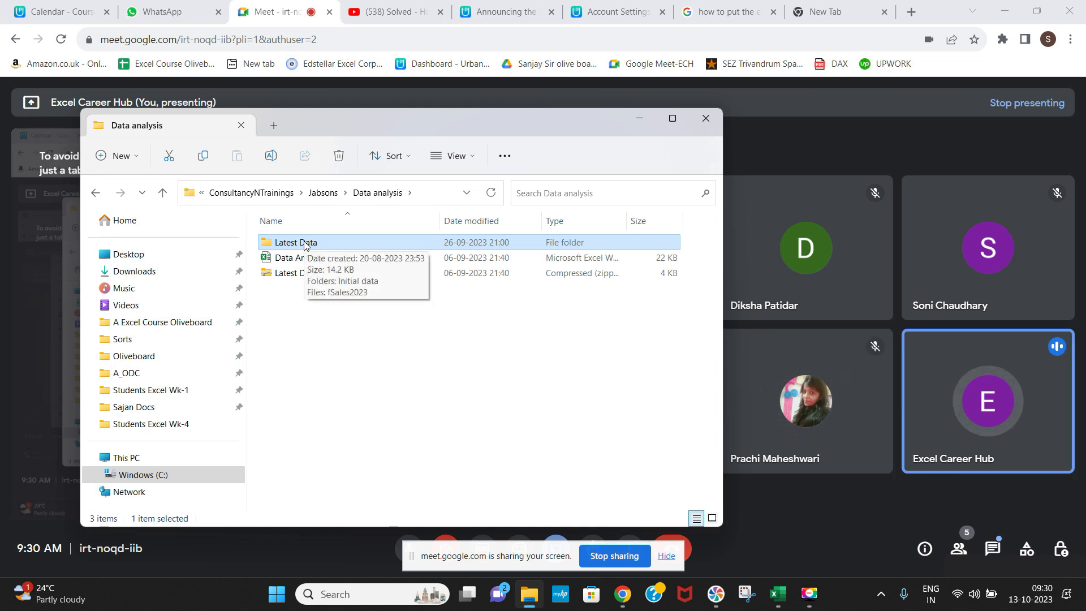
double_click(304, 243)
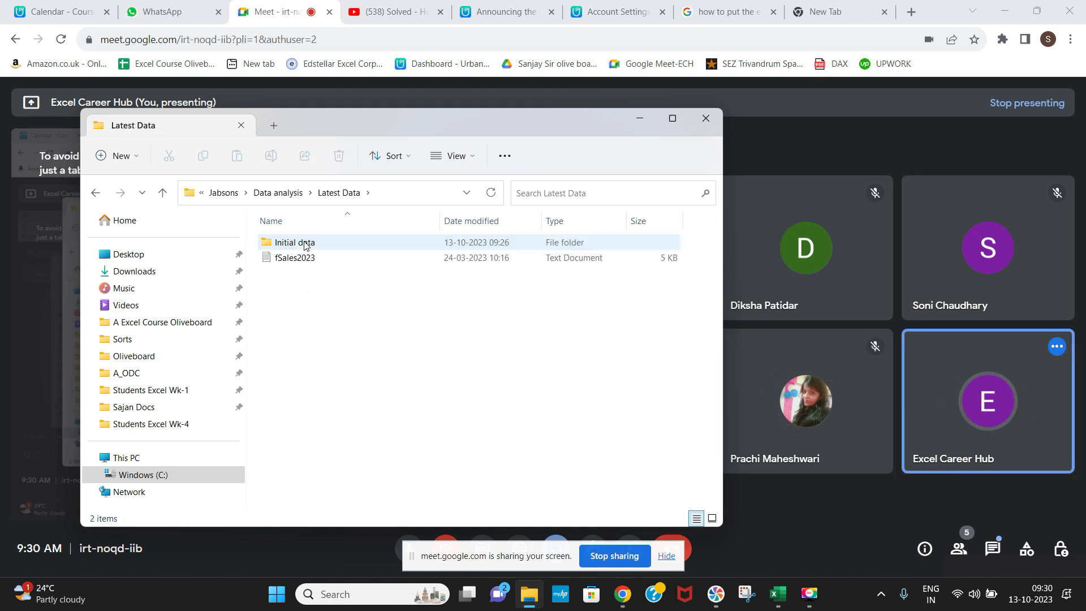
double_click(305, 244)
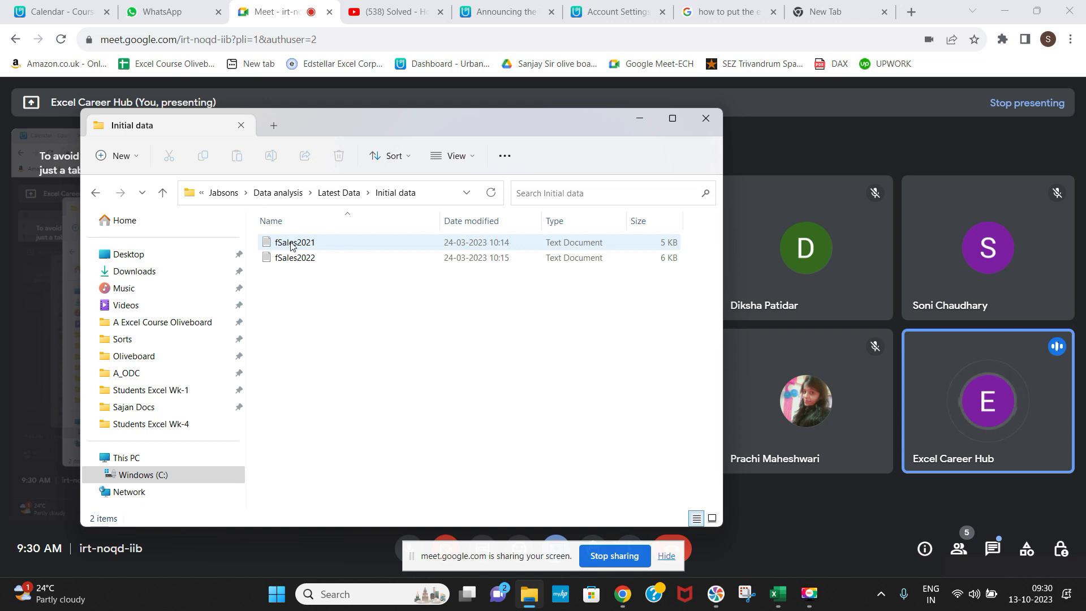
left_click(292, 243)
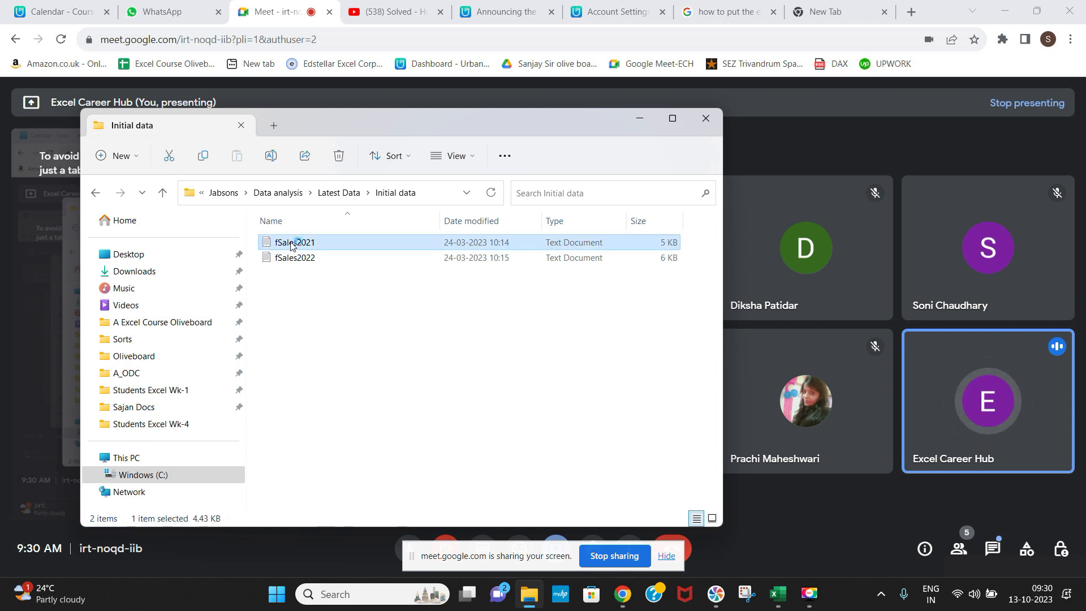
double_click(292, 243)
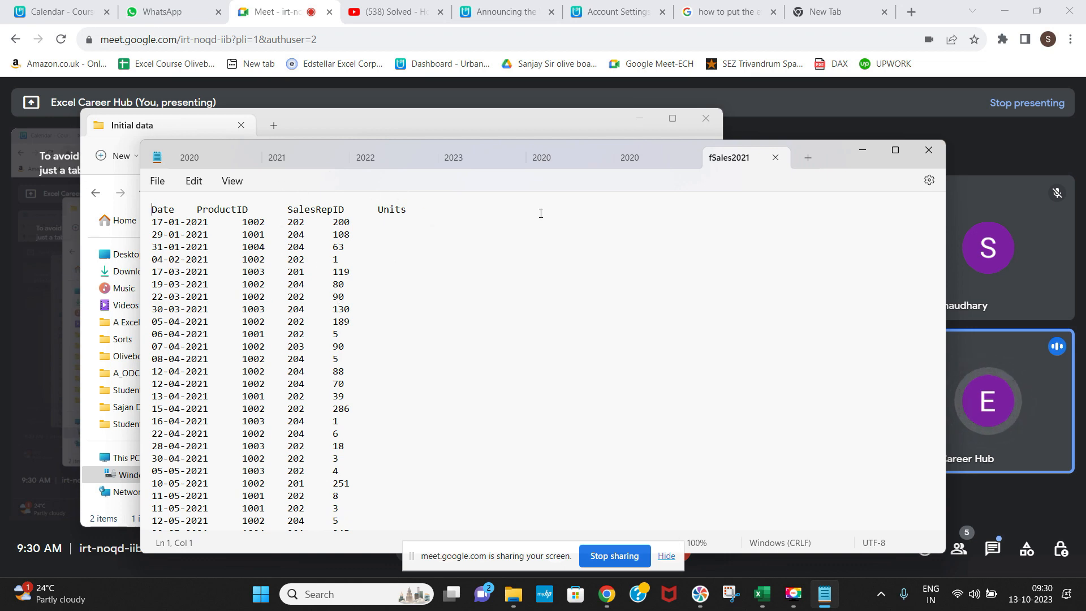
left_click(929, 150)
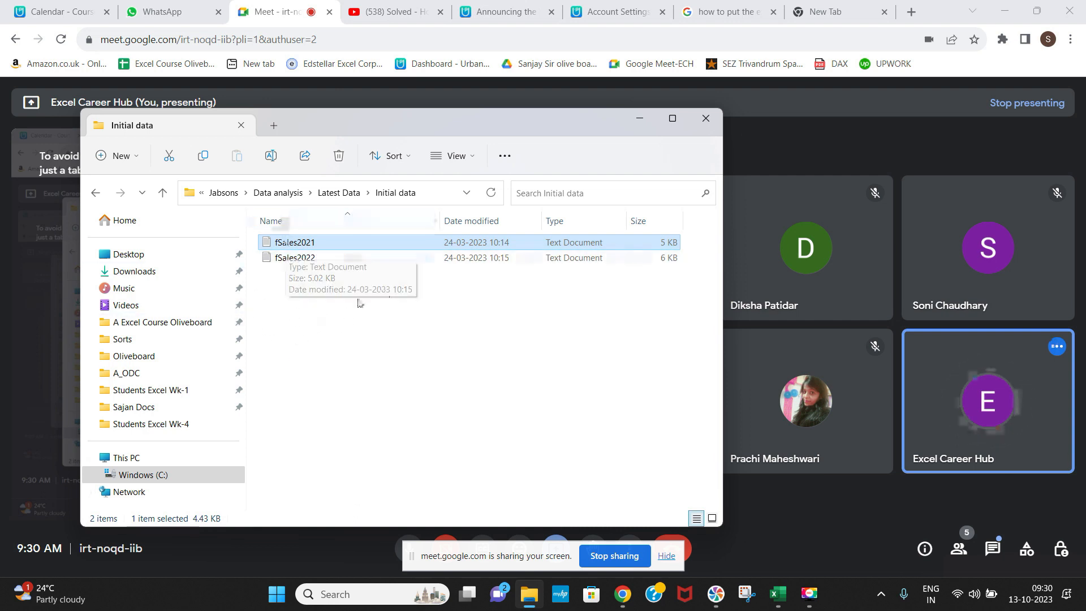
Return to the Data analysis folder and open the Data Analysis workbook in Excel
left_click(328, 193)
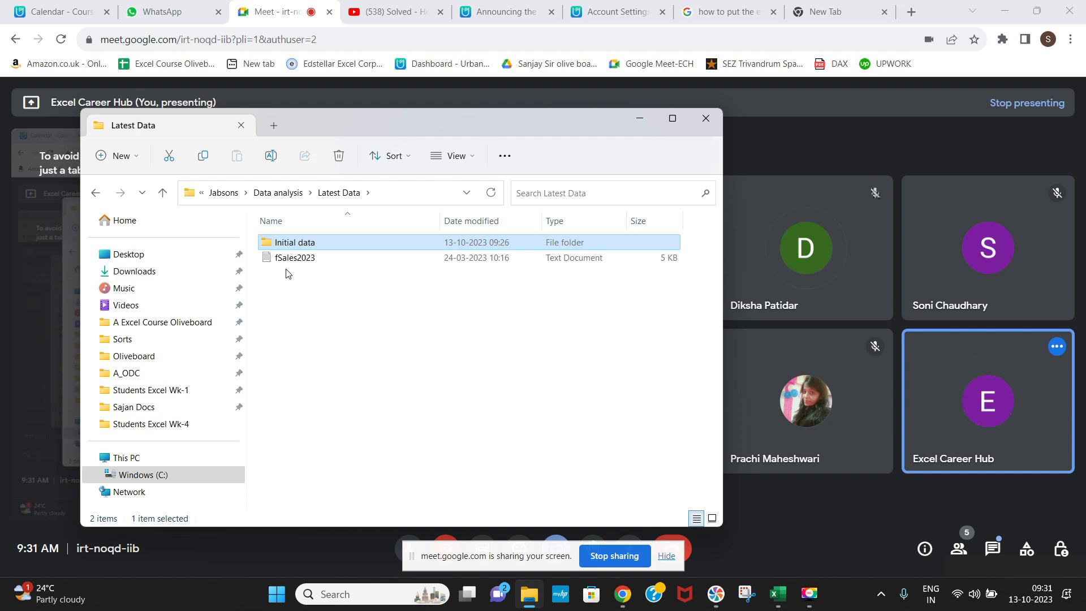
left_click(292, 194)
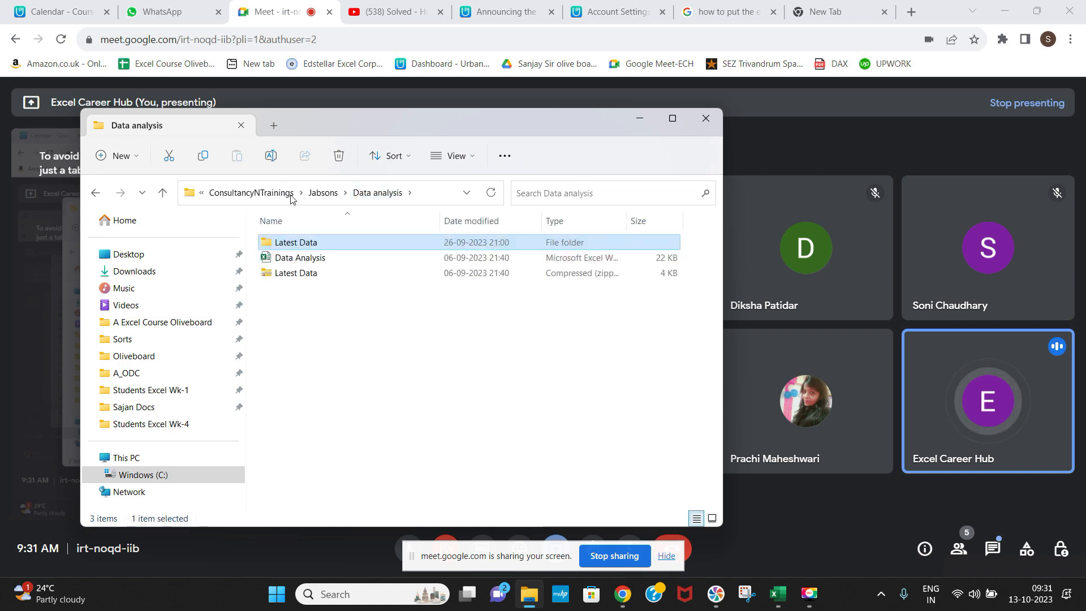
double_click(289, 264)
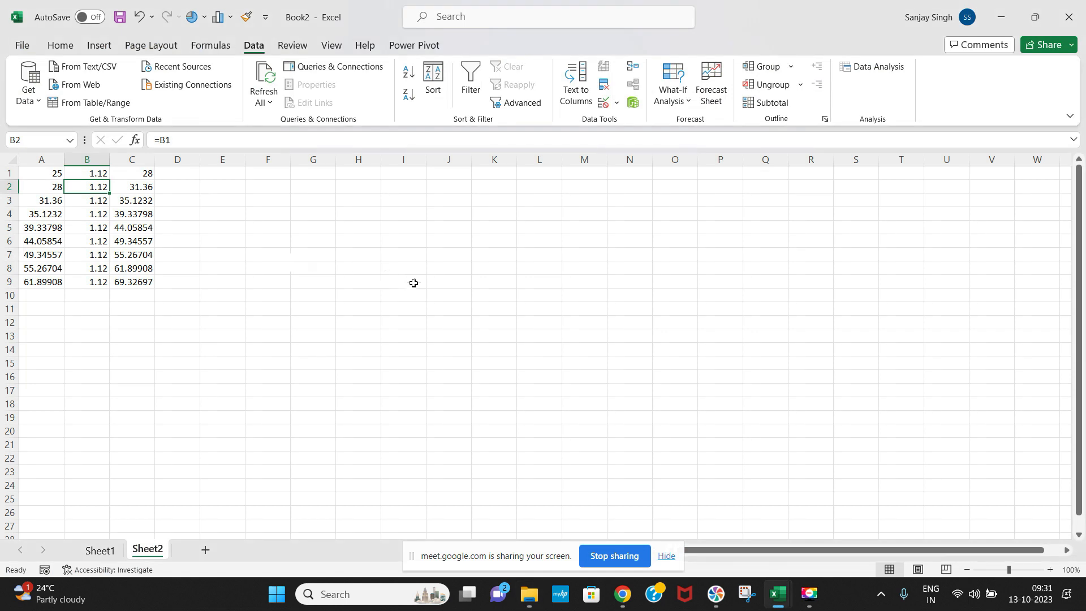
left_click(414, 283)
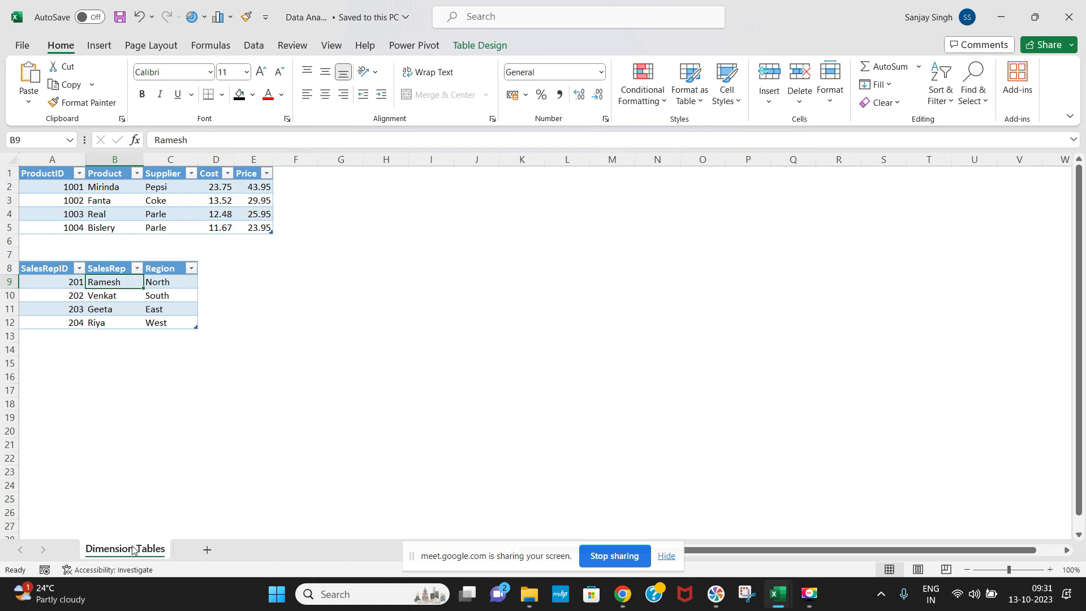
Check the table names of the product table and the sales rep table on the Dimension Tables sheet
left_click(51, 175)
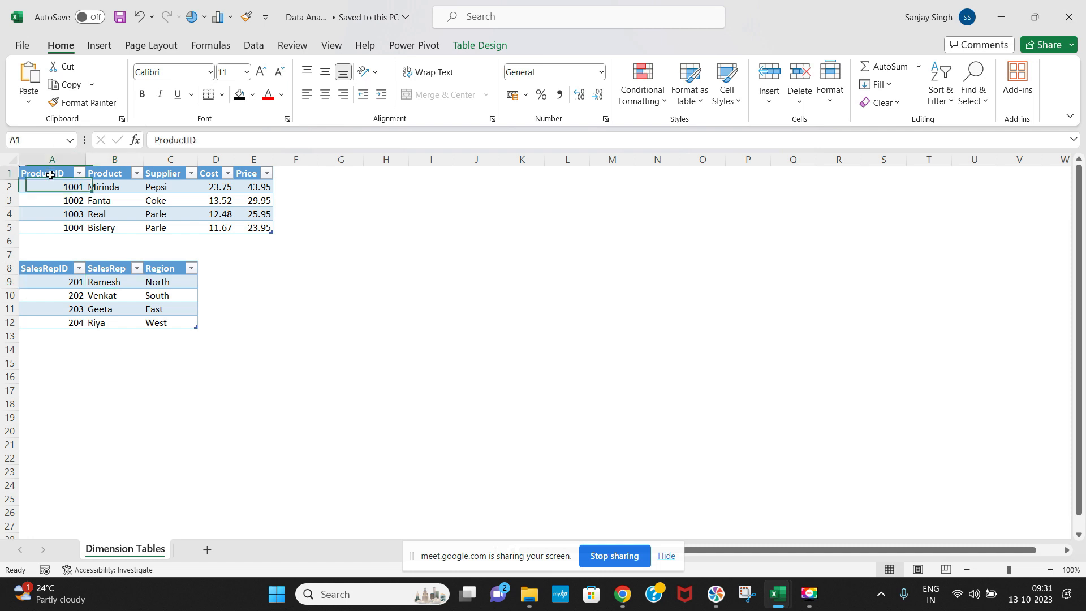
left_click(481, 45)
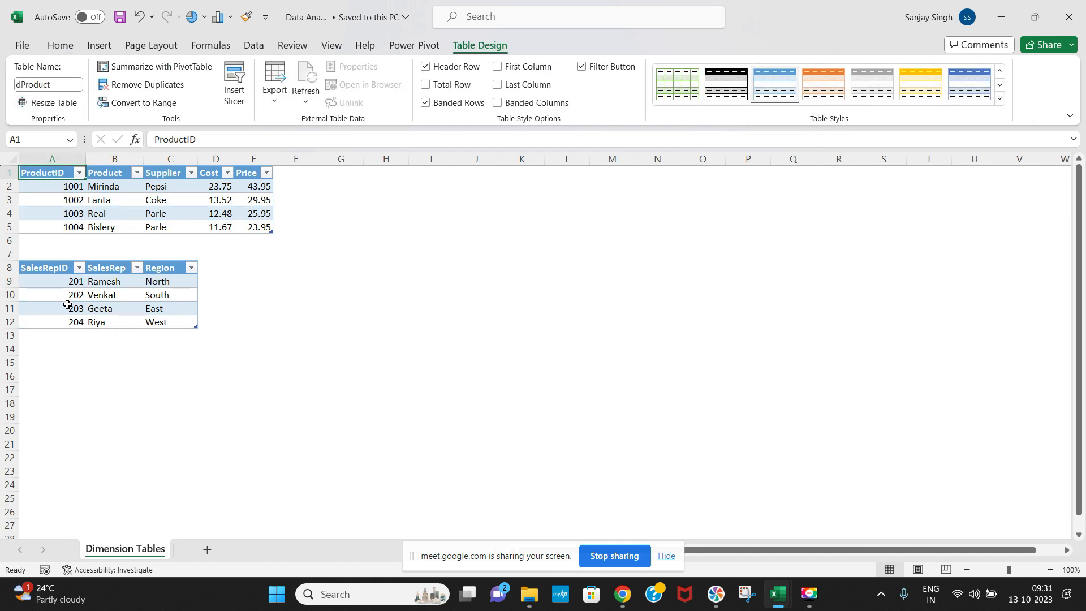
left_click(53, 271)
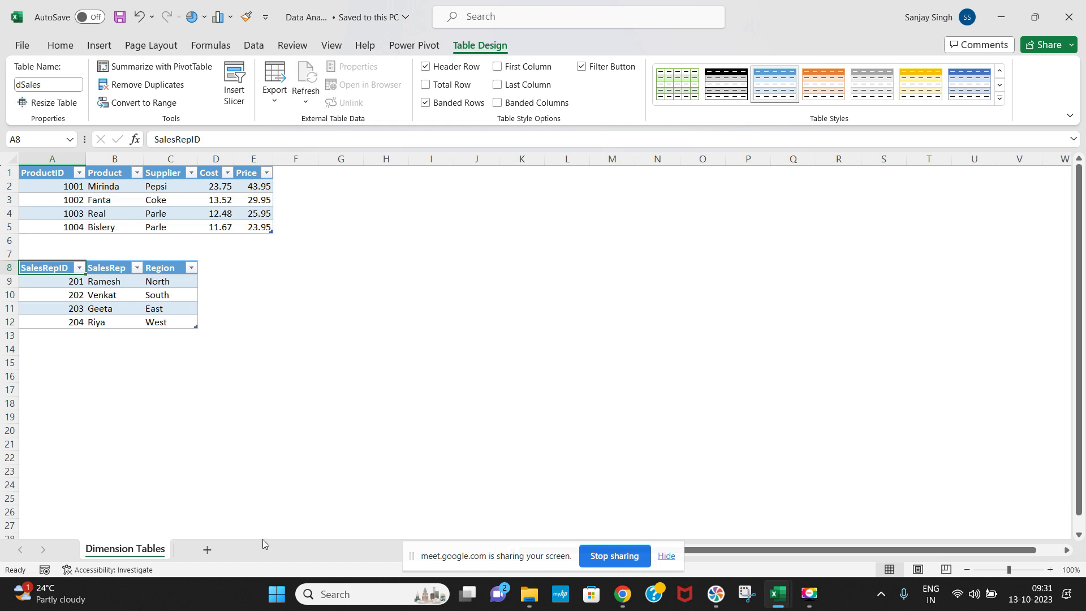
Add a new worksheet to the workbook and rename it Analysis
left_click(206, 552)
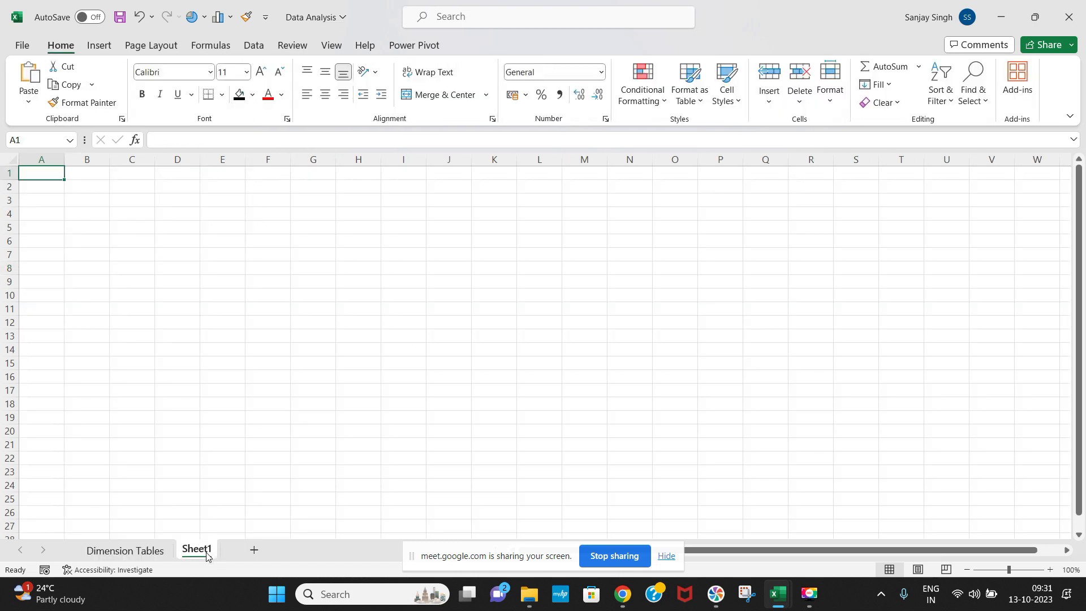
double_click(208, 550)
type("A")
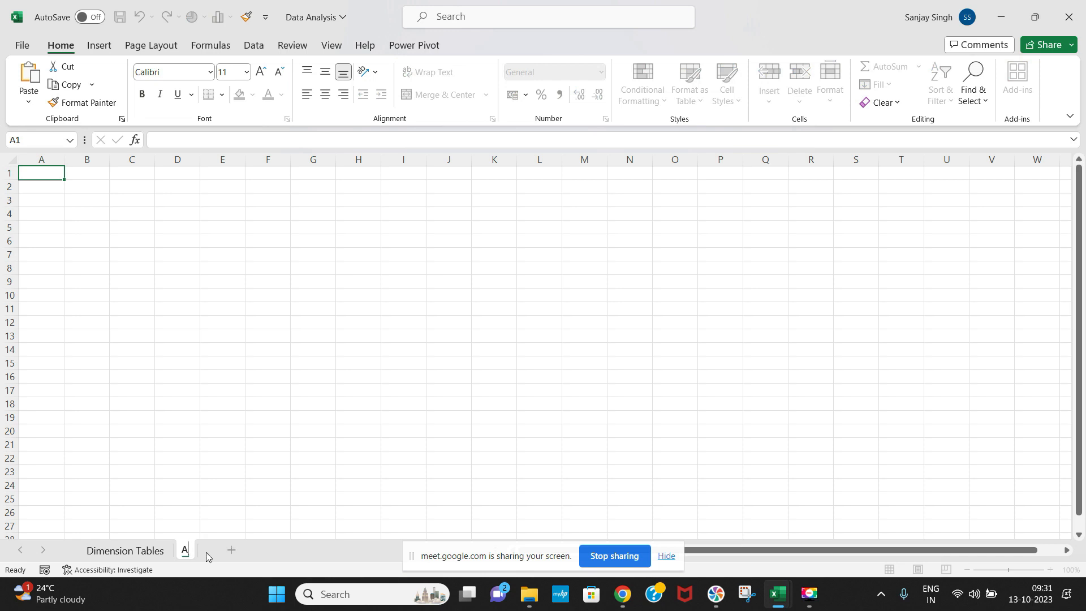
type("nalysisi")
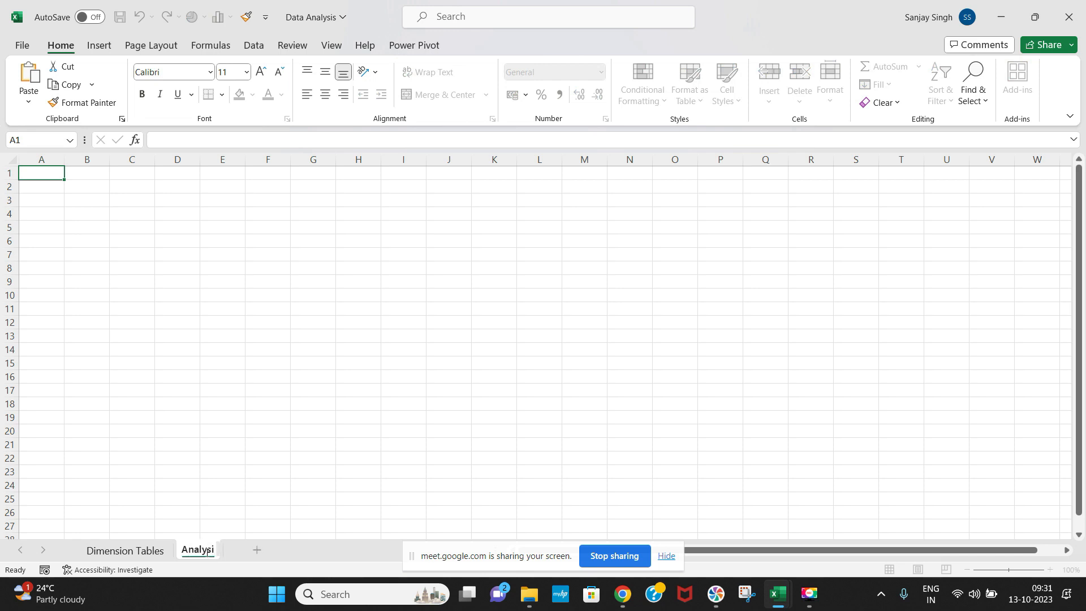
key("BackSpace")
left_click(428, 352)
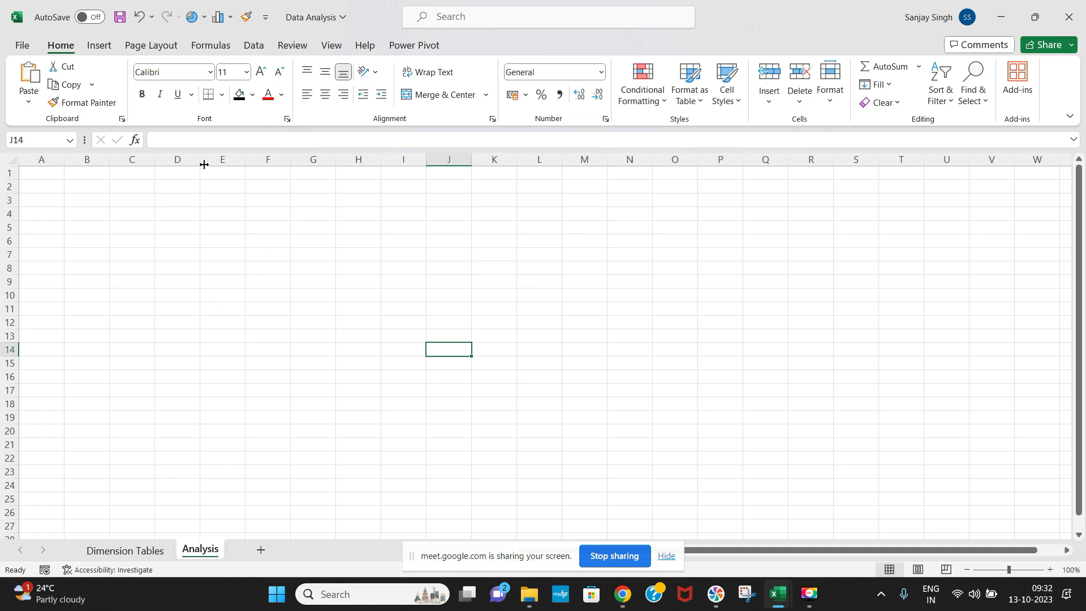
left_click(254, 48)
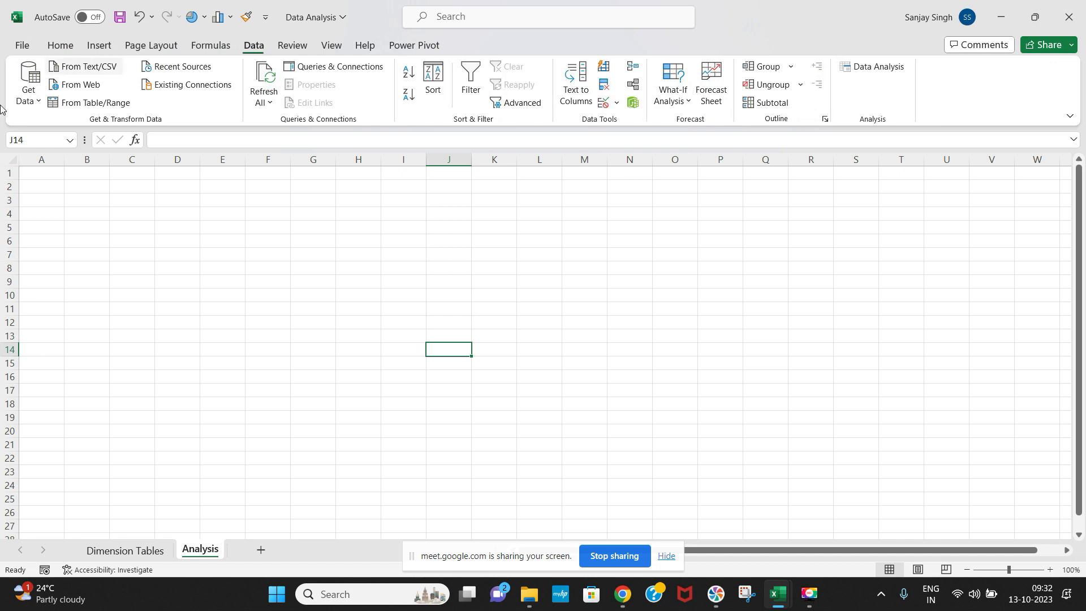
left_click(40, 107)
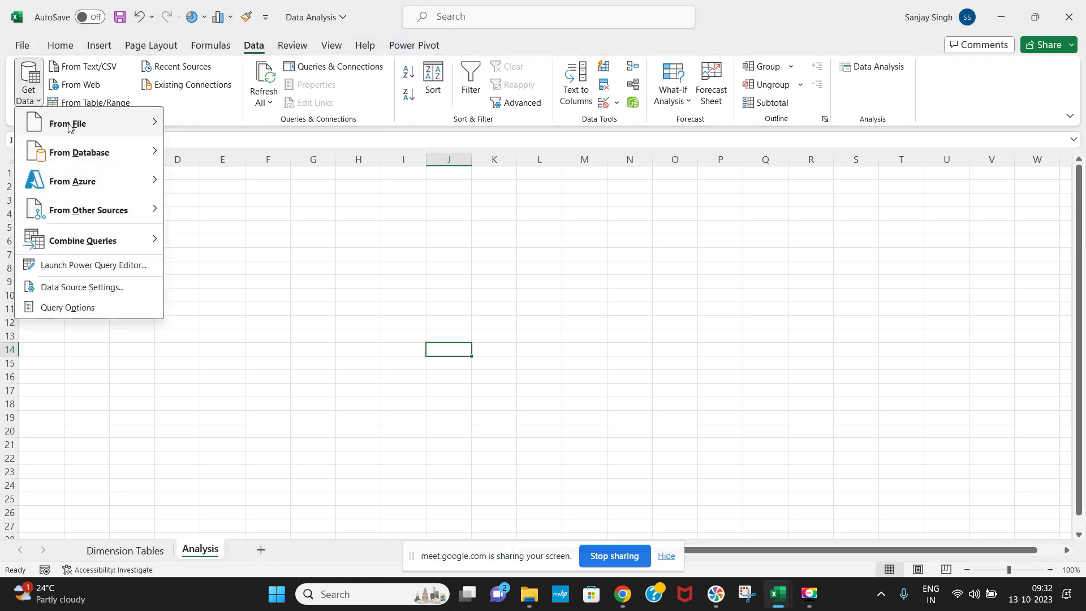
mouse_move(68, 124)
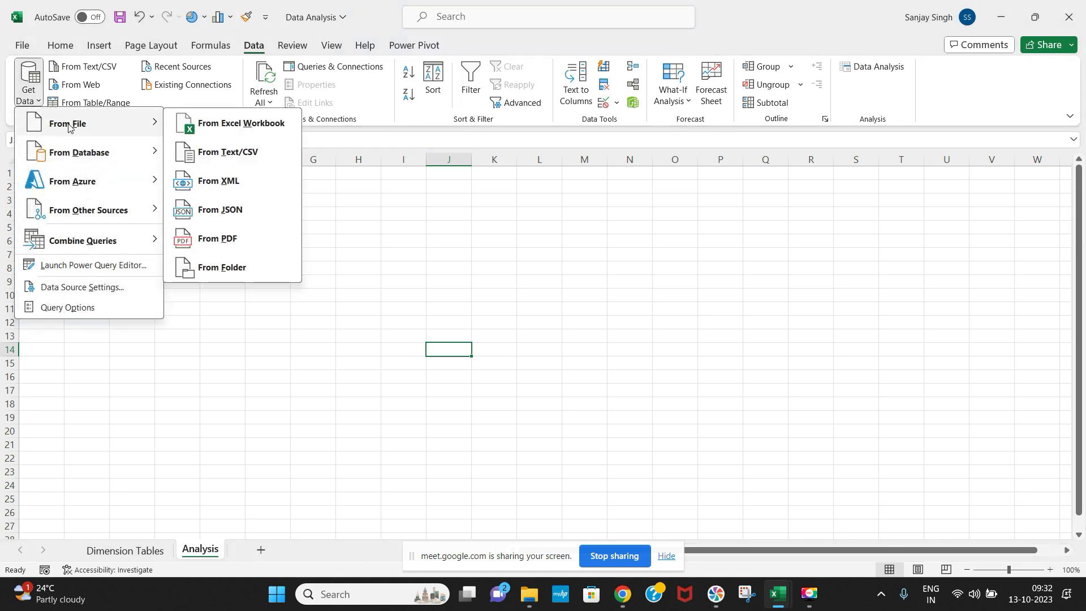
left_click(233, 273)
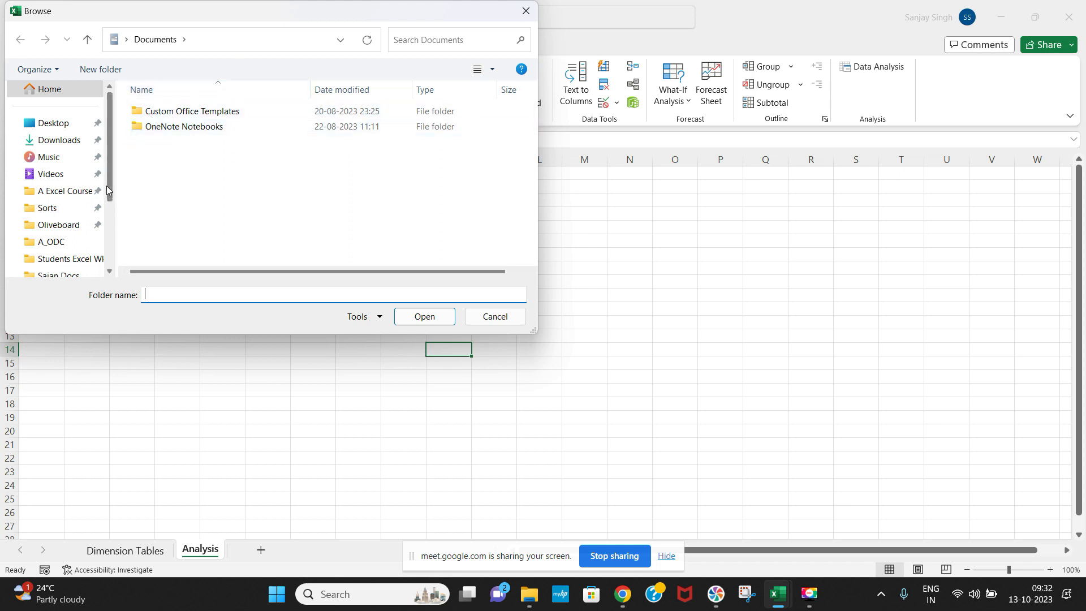
left_click(61, 193)
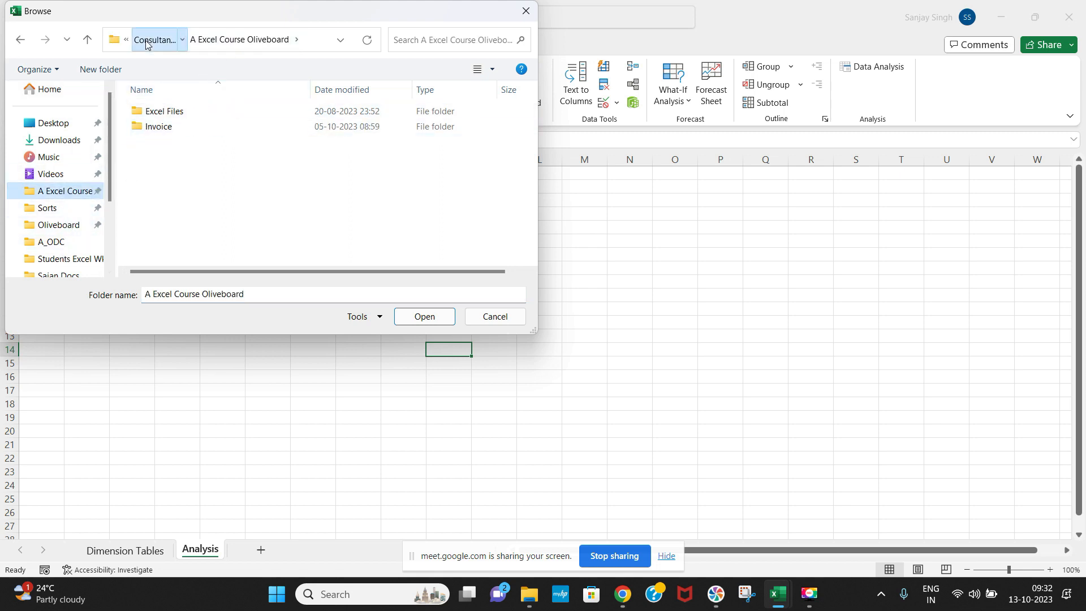
left_click(145, 44)
left_click(191, 114)
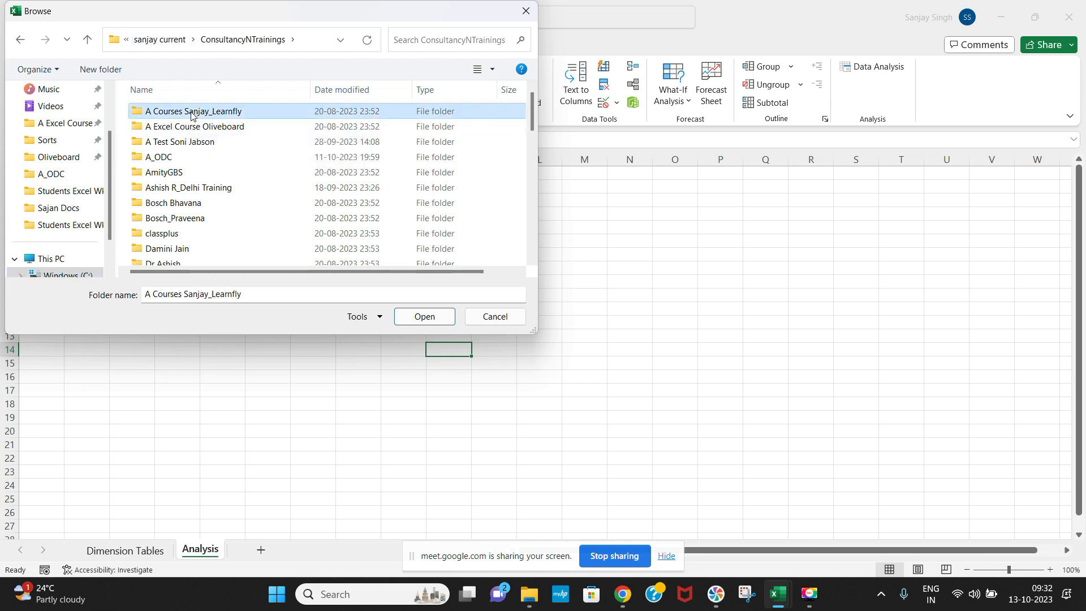
scroll(191, 115, "down", 6)
left_click(191, 110)
double_click(191, 111)
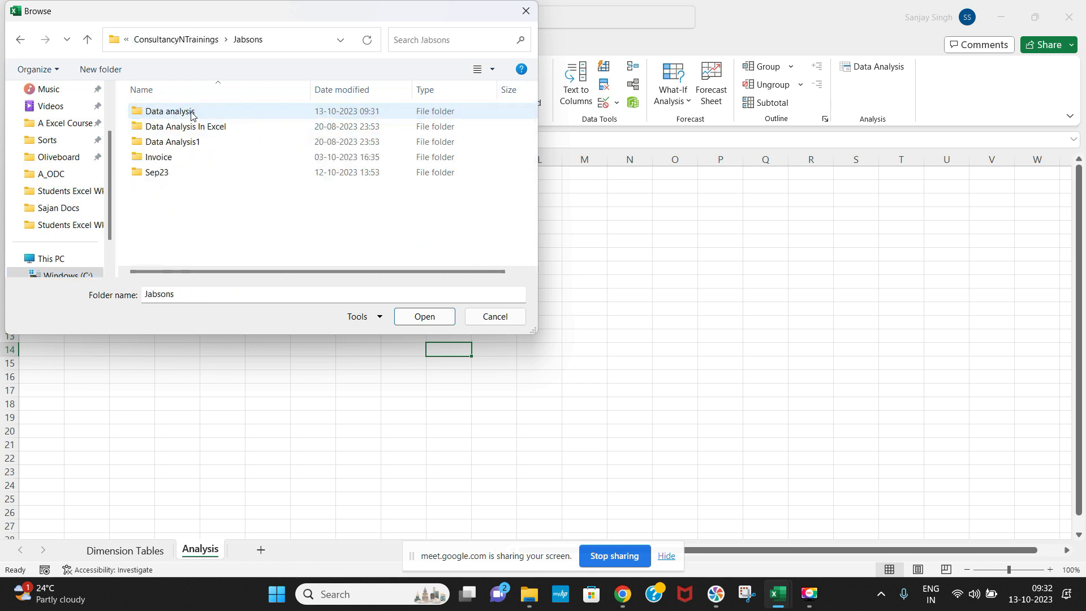
double_click(192, 112)
double_click(191, 112)
double_click(192, 112)
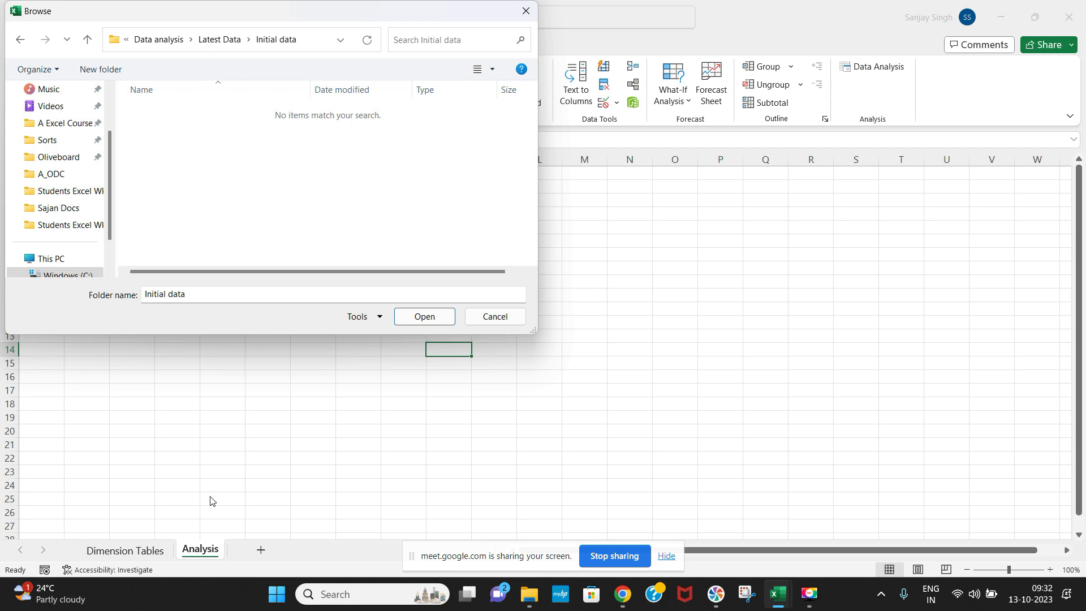
left_click(426, 316)
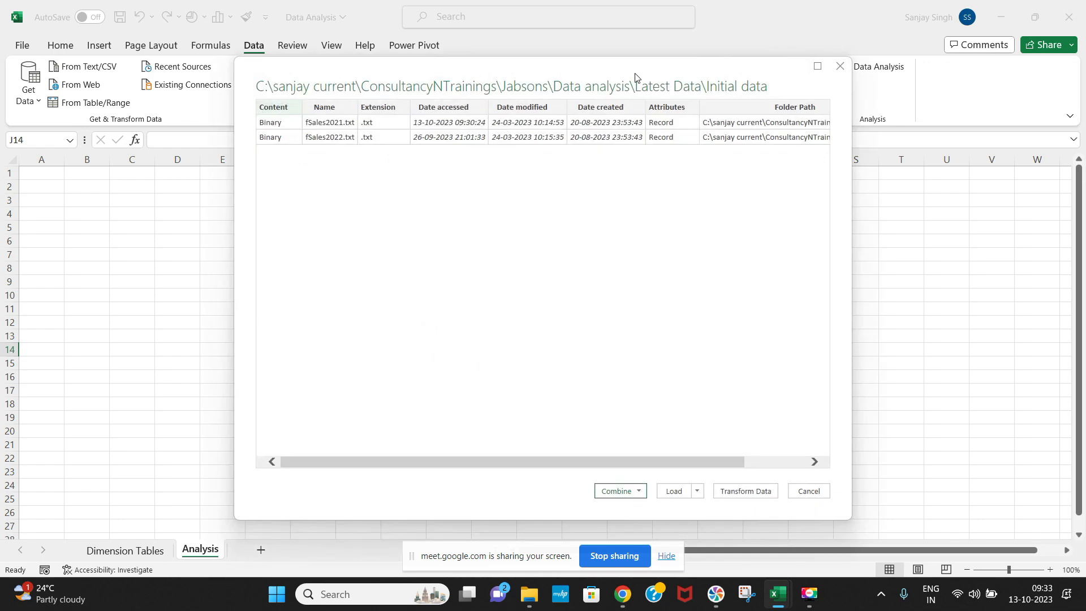
left_click_drag(583, 73, 562, 41)
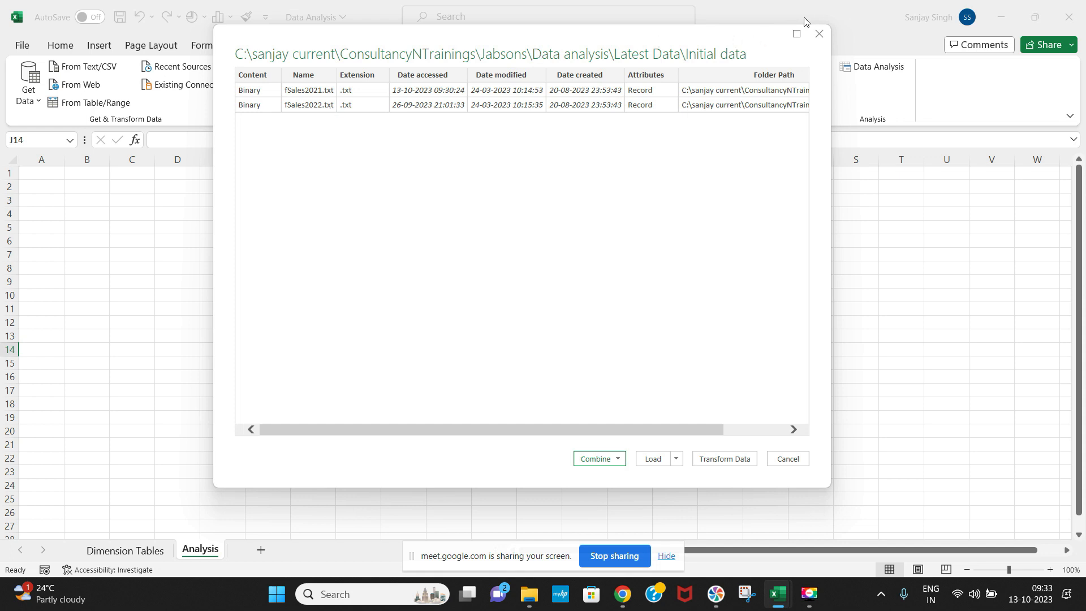
left_click(820, 34)
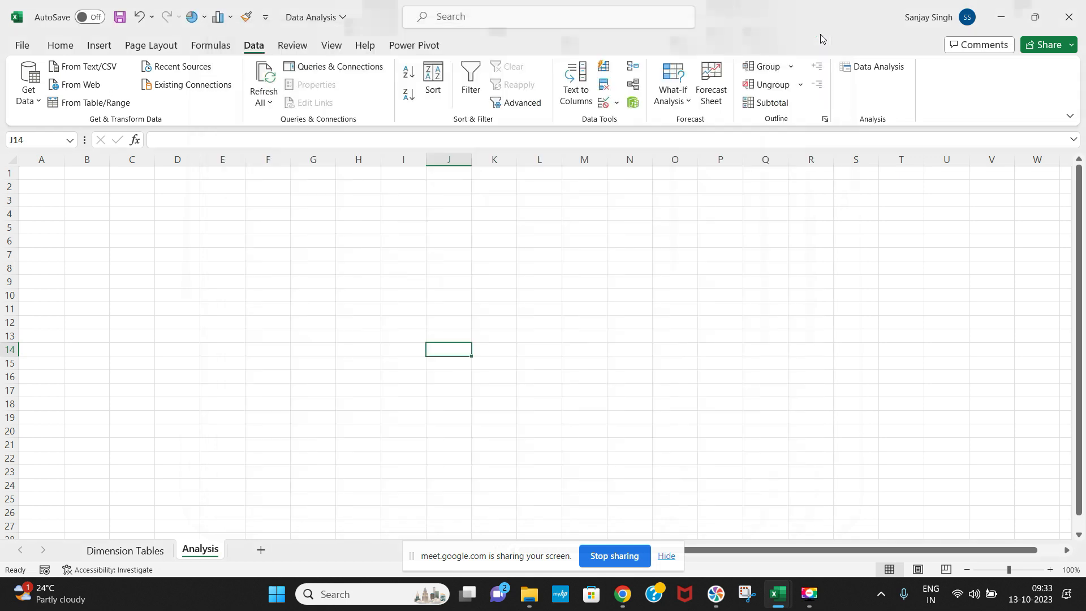
Get data from a folder, choosing the Initial data subfolder of Latest Data as the source
left_click(33, 100)
mouse_move(65, 125)
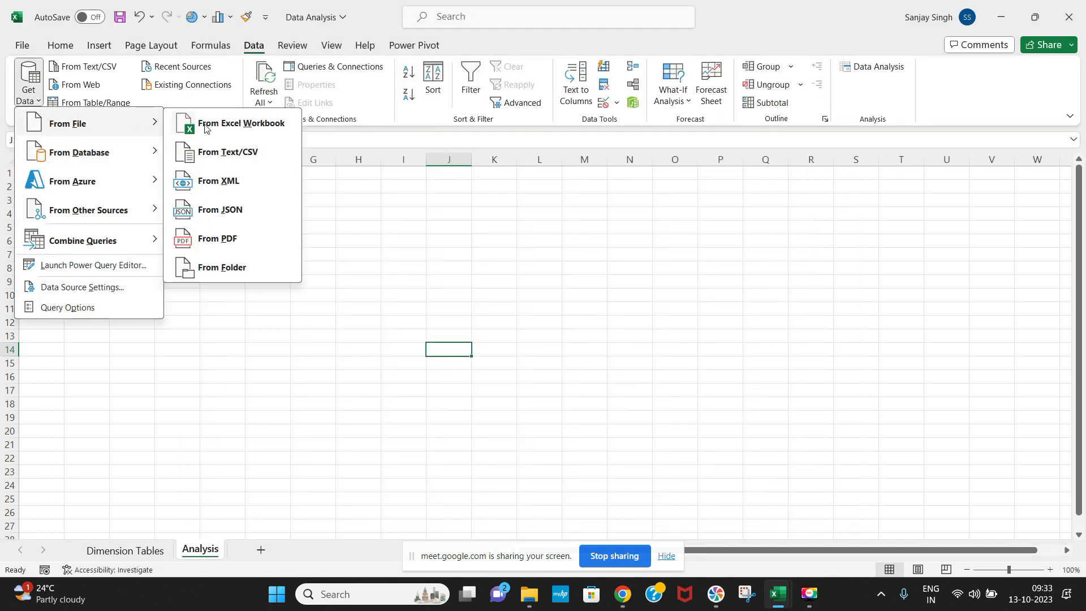
left_click(231, 268)
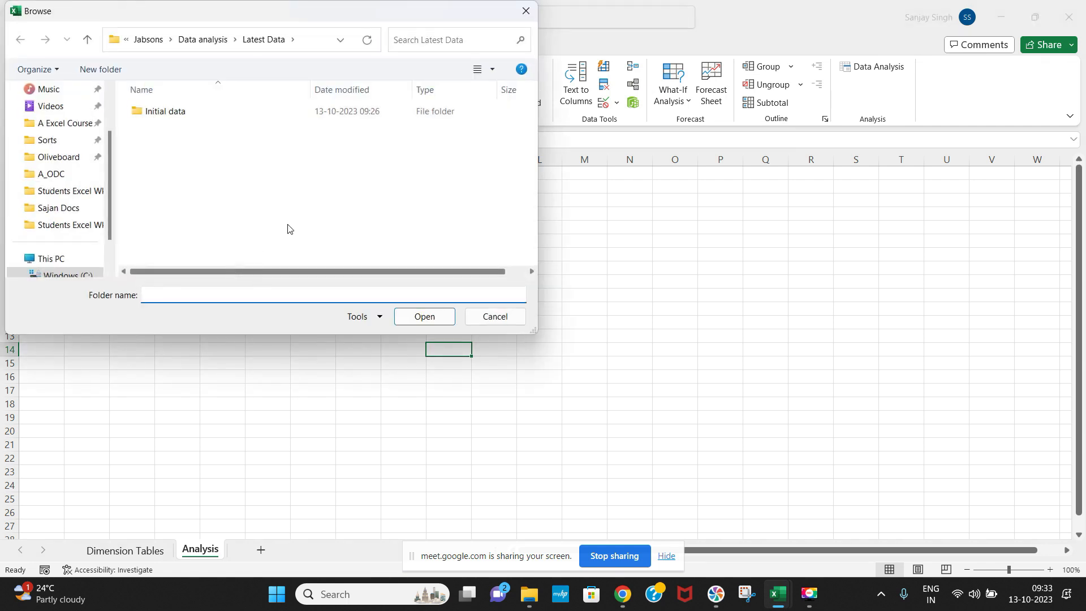
left_click(147, 116)
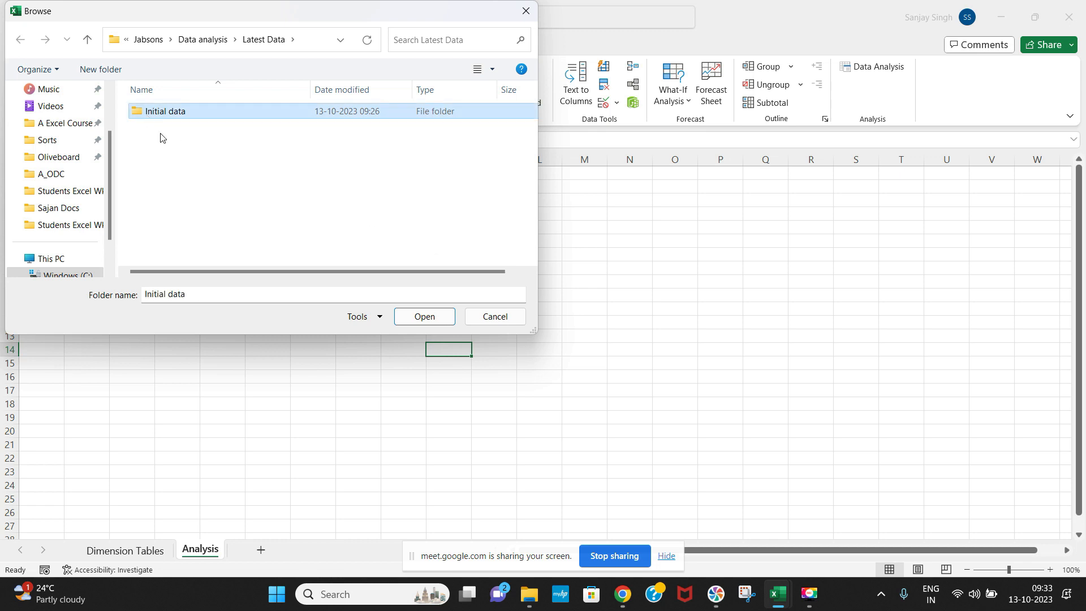
left_click(424, 317)
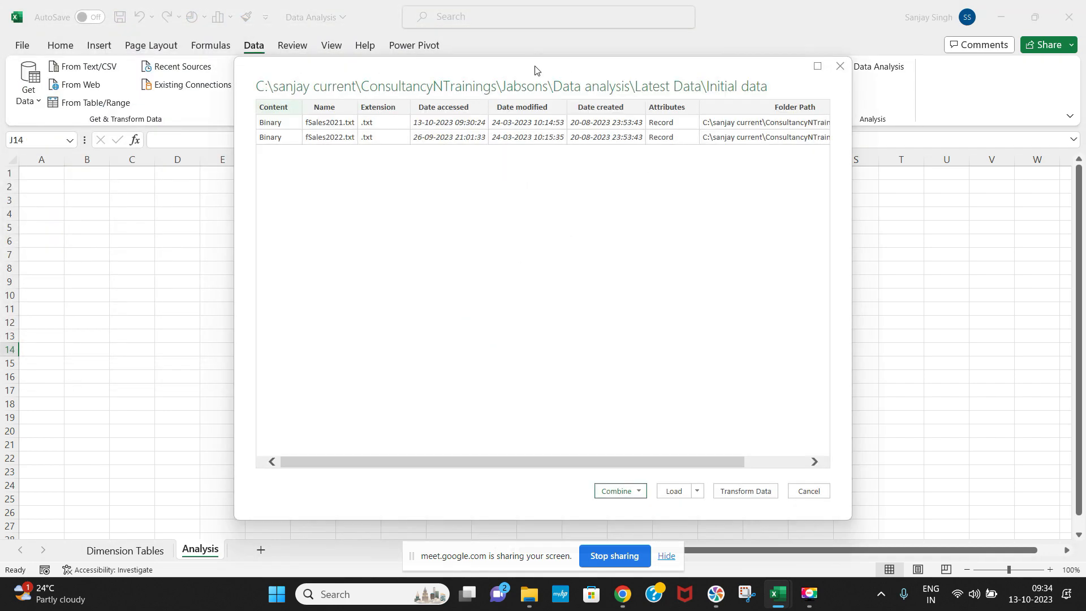
Combine and transform the folder's text files, using First file as the sample file in the Combine Files settings
left_click_drag(471, 71, 365, 75)
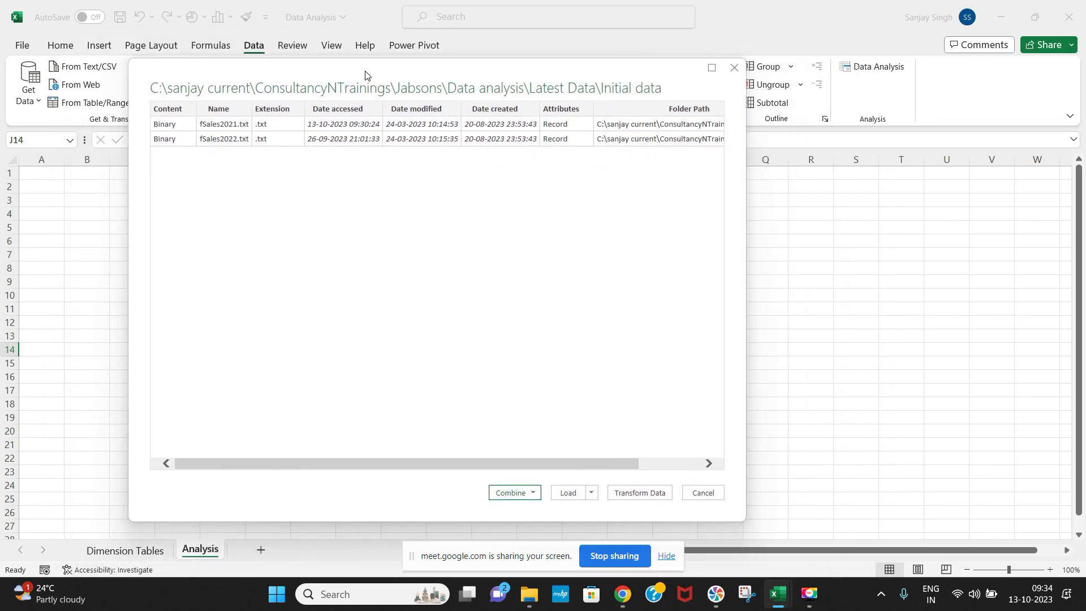
left_click(534, 493)
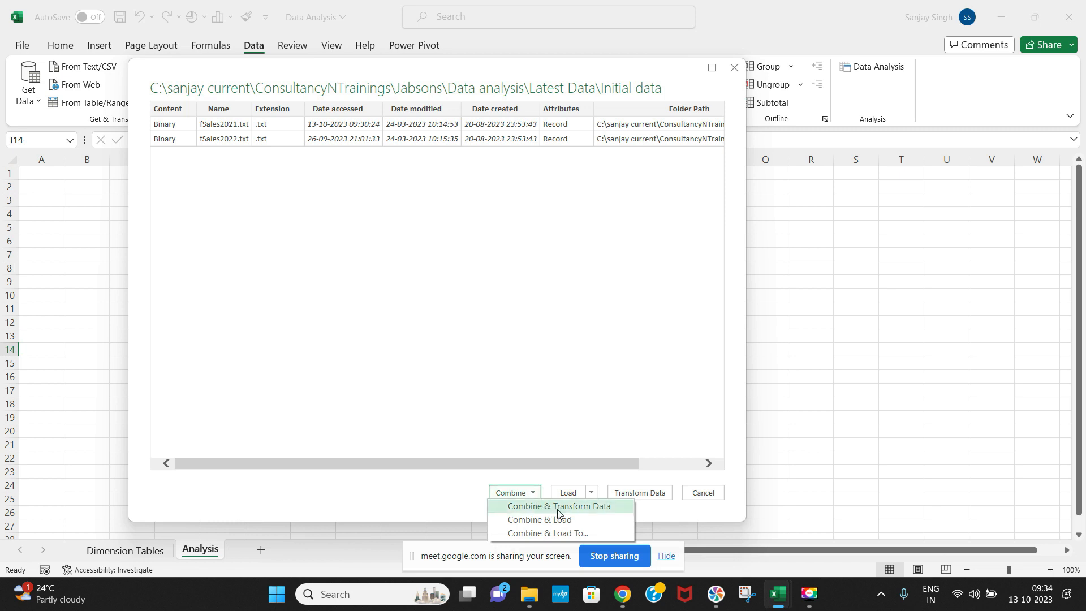
left_click(558, 507)
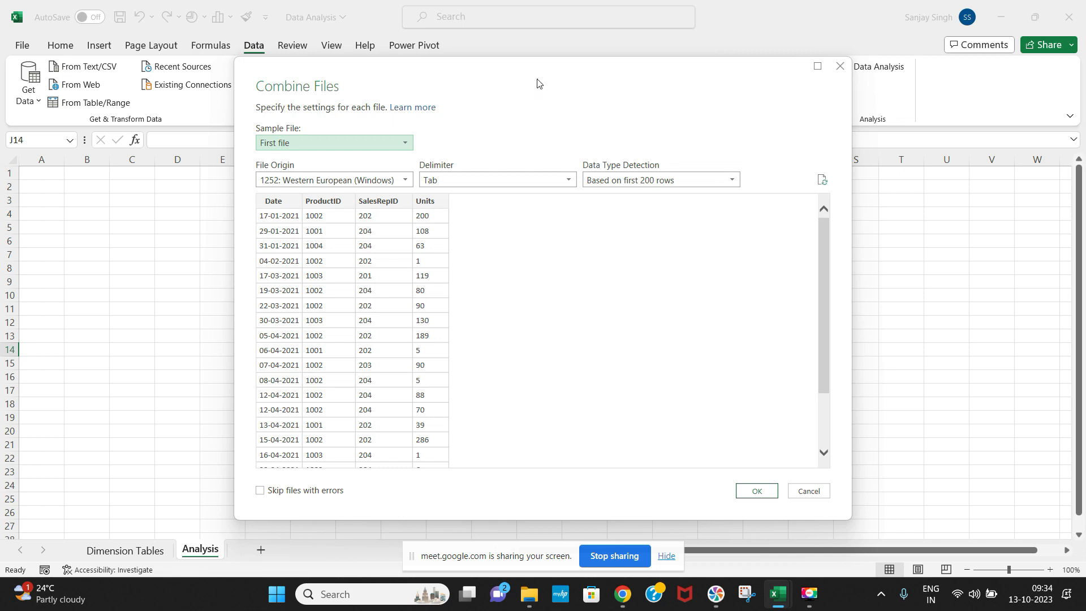
mouse_move(537, 83)
left_mouse_down()
mouse_move(432, 92)
mouse_move(533, 85)
left_mouse_up()
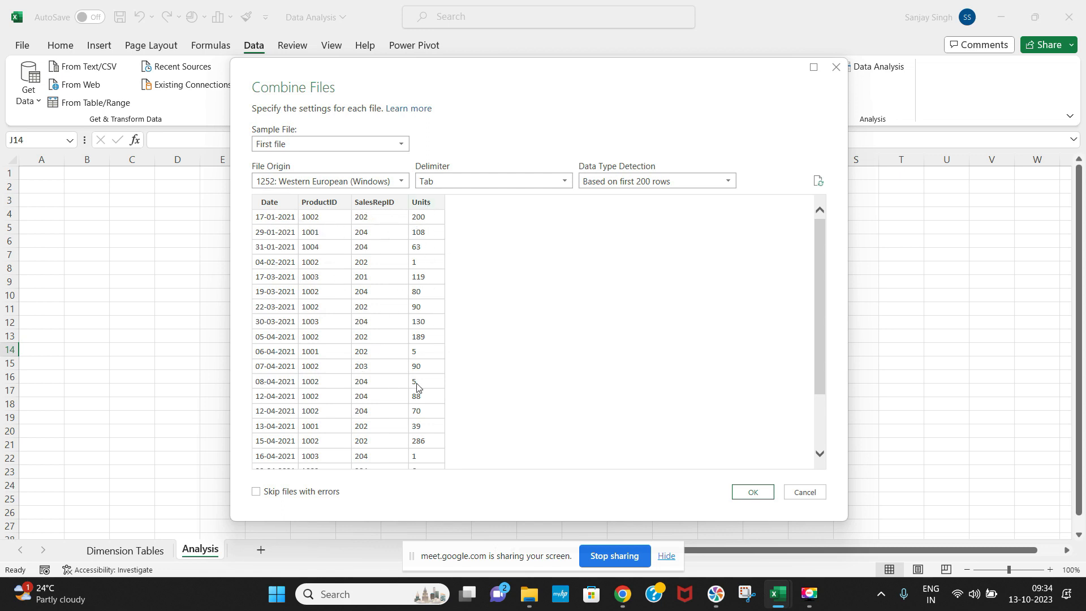
left_click(400, 146)
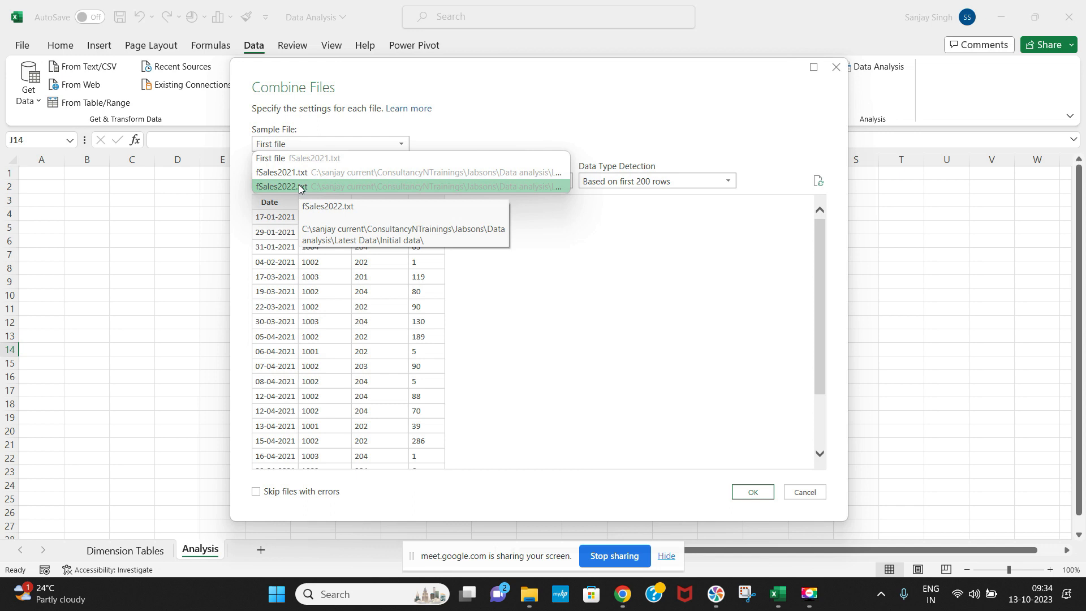
left_click(283, 160)
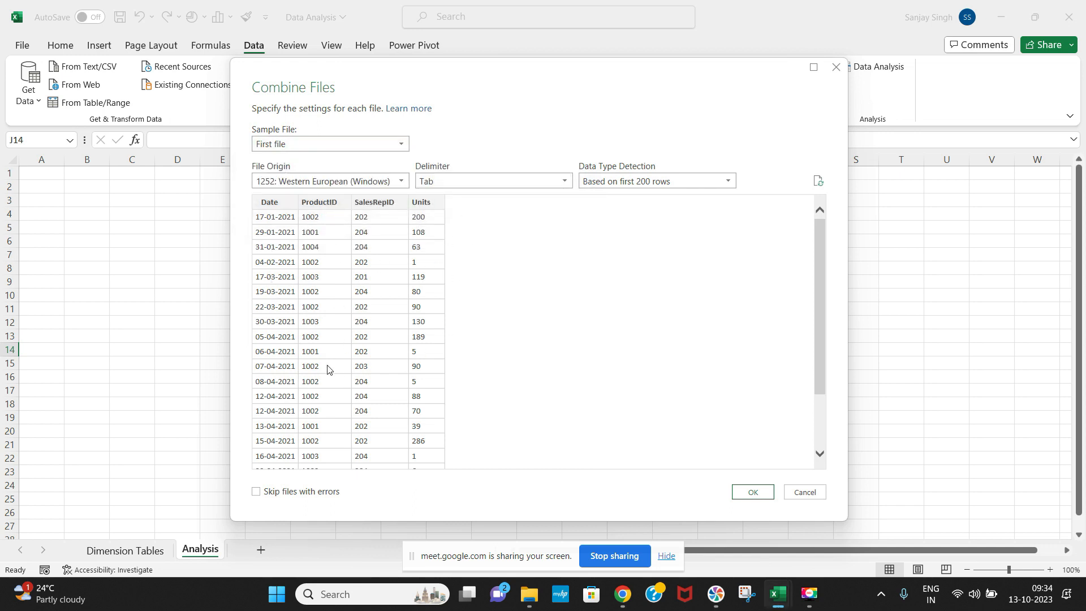
left_click(753, 493)
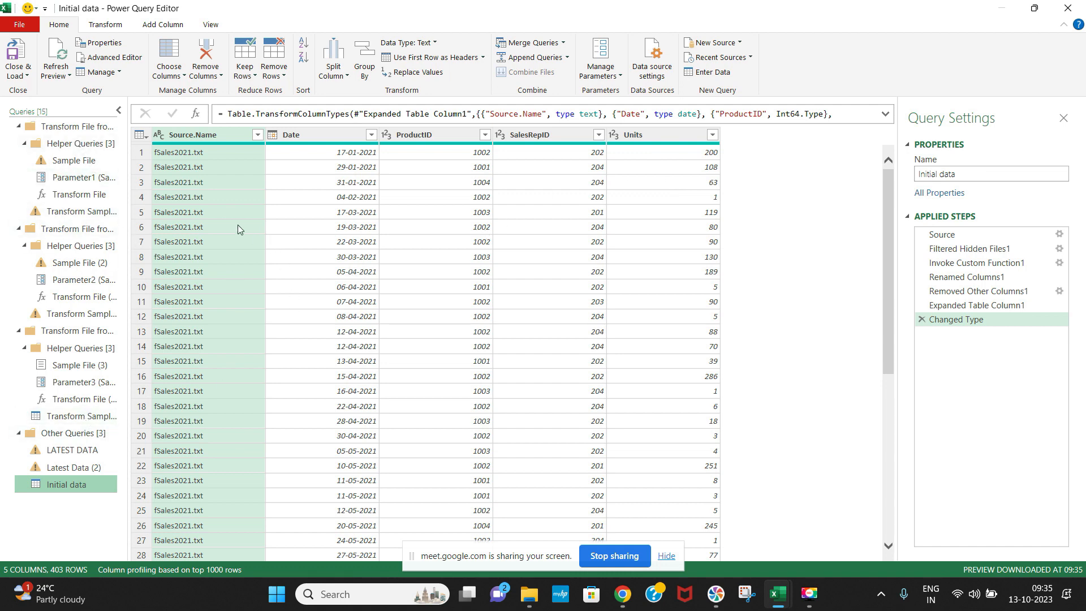
Look through the combined query's Date column filter values to check which dates are included
left_click_drag(891, 176, 886, 147)
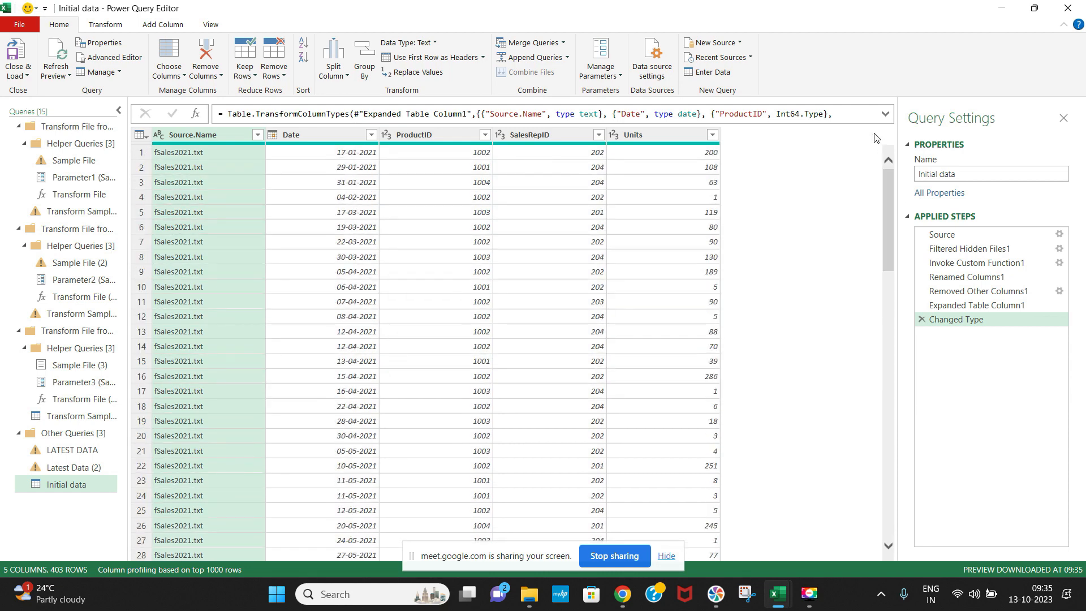
left_click(371, 135)
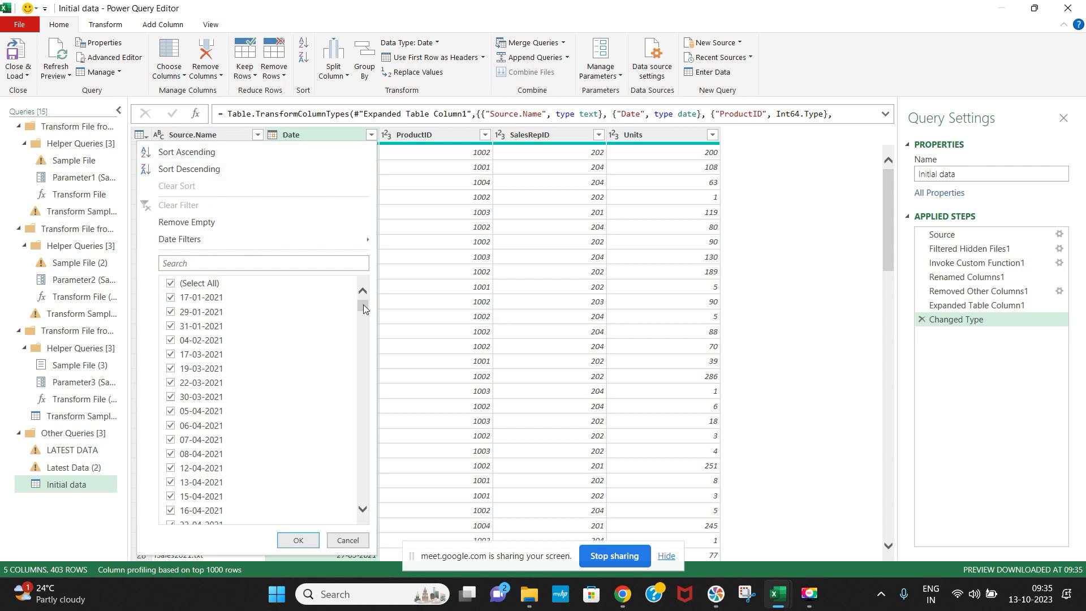
left_click_drag(364, 306, 366, 266)
left_click(797, 244)
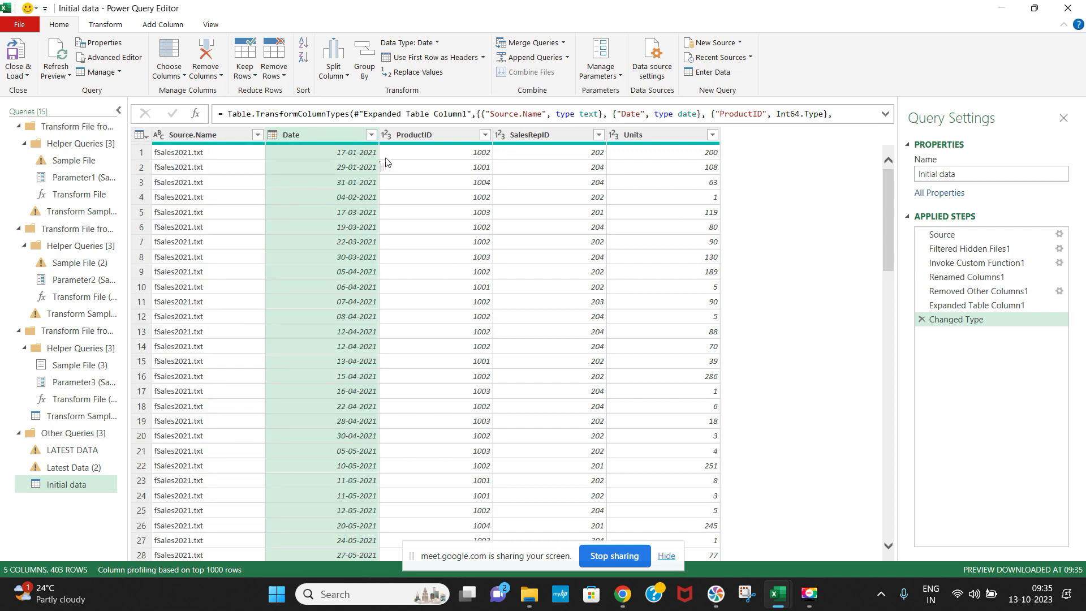
left_click(372, 136)
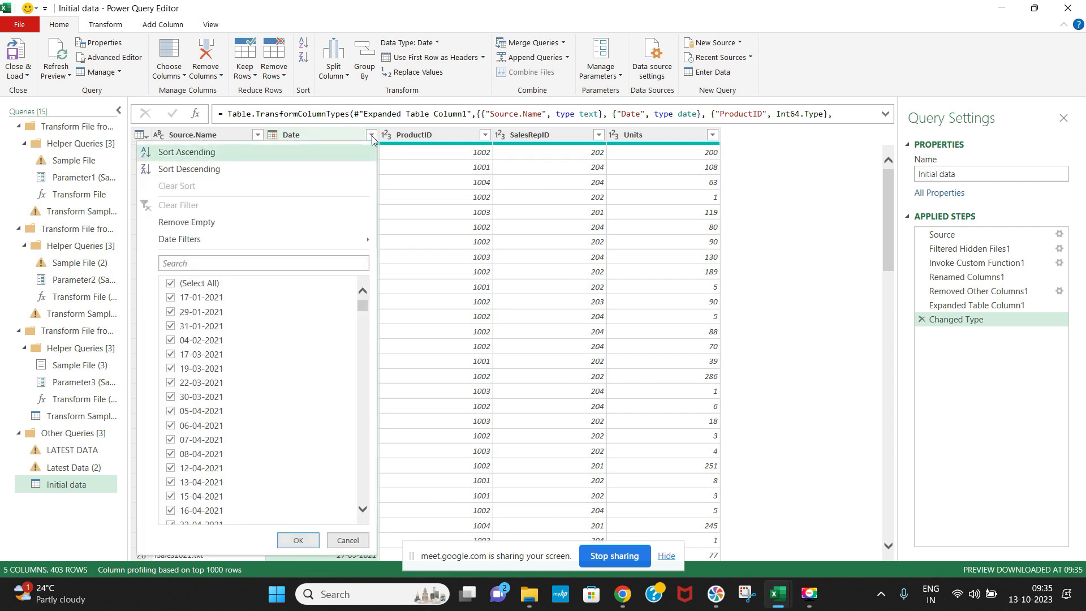
left_click_drag(362, 305, 353, 378)
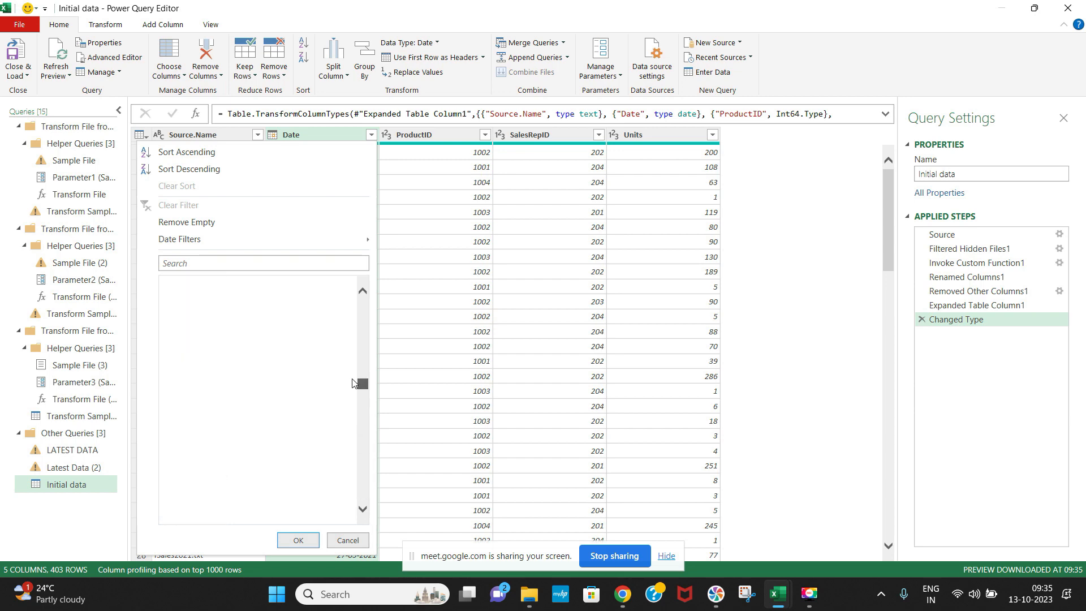
left_click(808, 266)
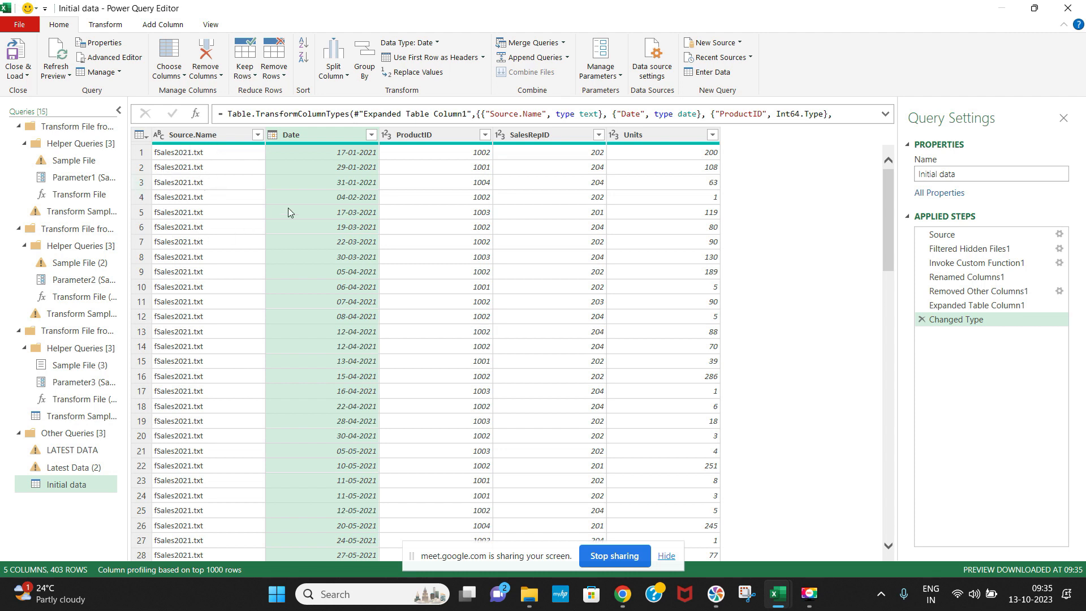
Remove the Source.Name column from the Initial data query
left_click(192, 136)
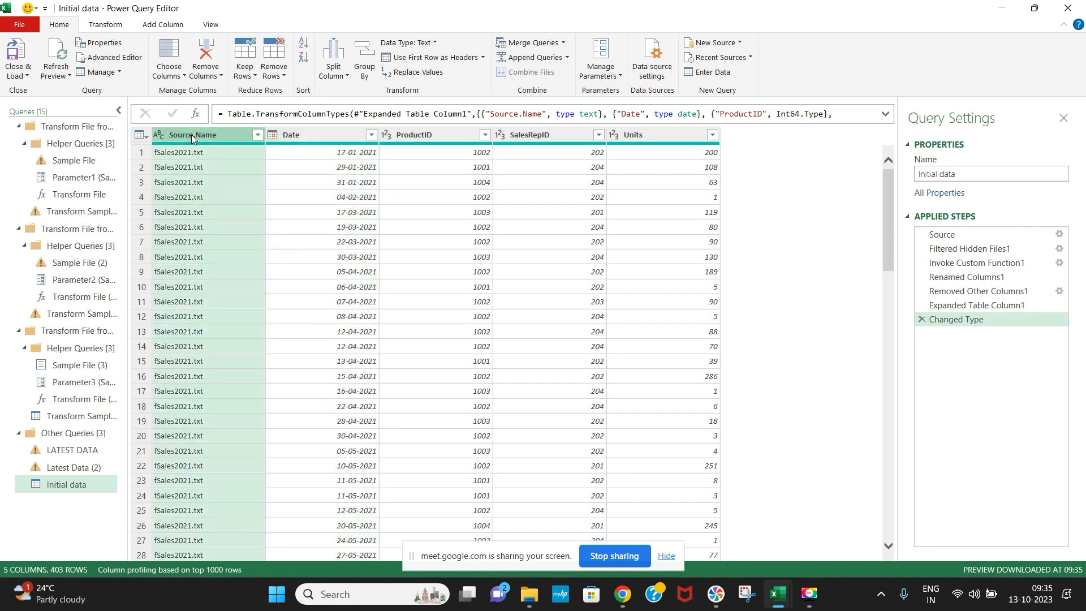
left_click(218, 78)
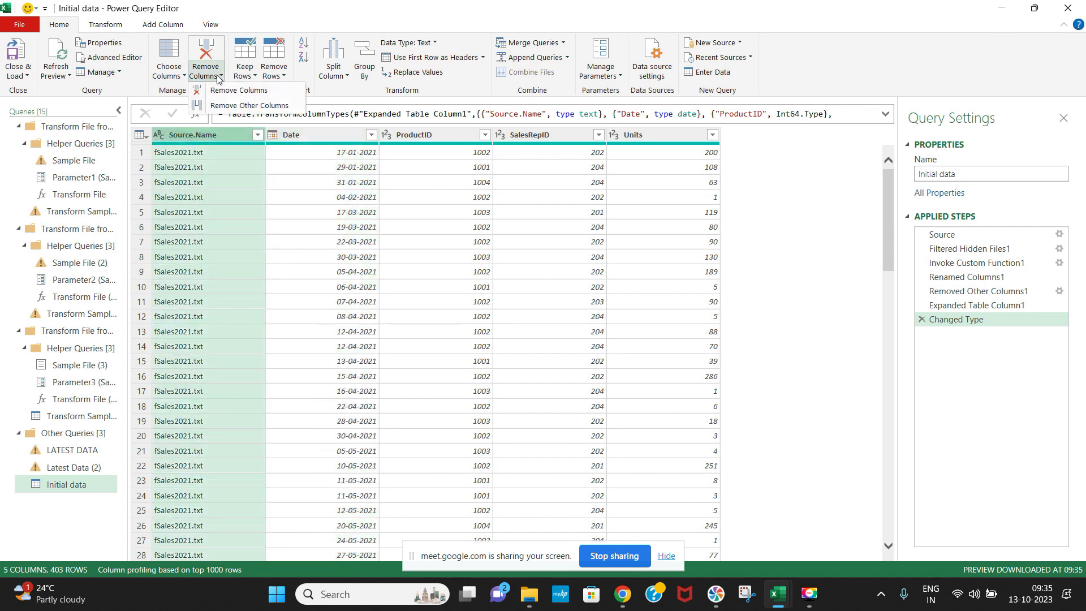
left_click(234, 93)
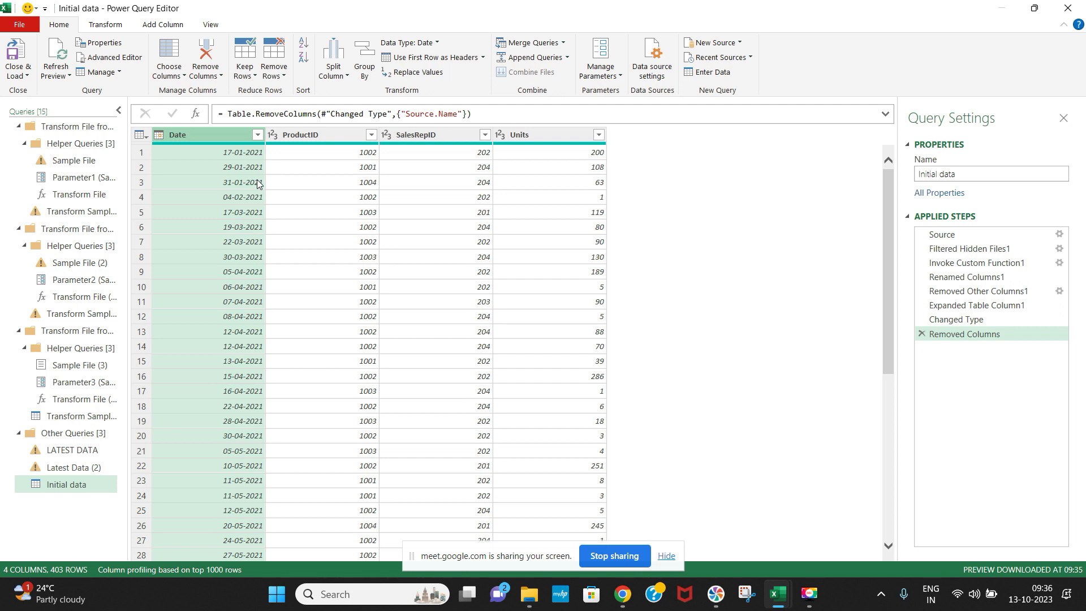
Close and load the Initial data query as a table into the existing Analysis worksheet at cell A1
left_click(28, 76)
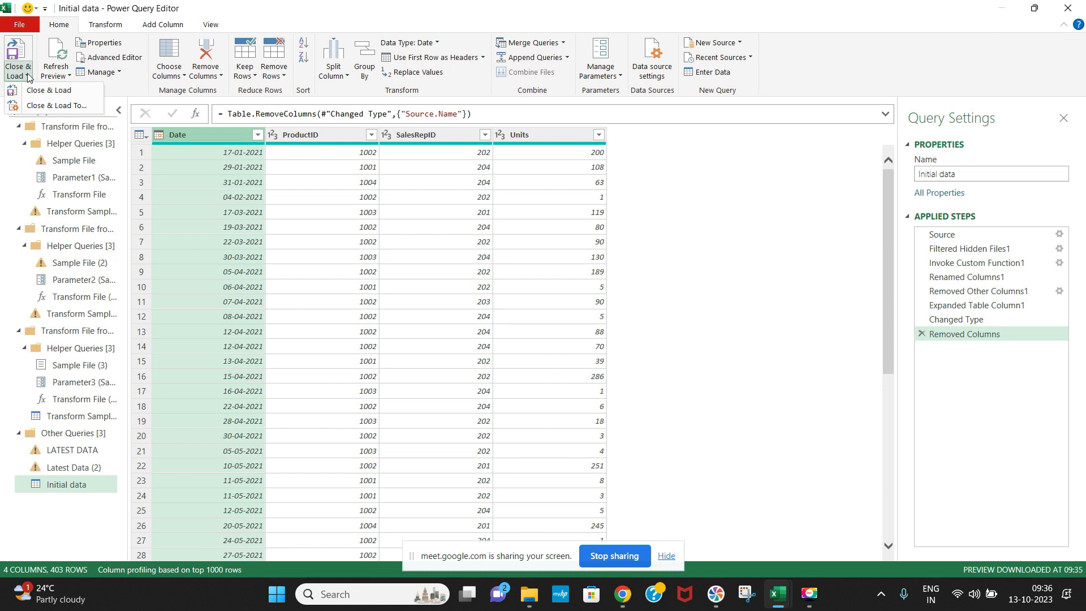
left_click(65, 106)
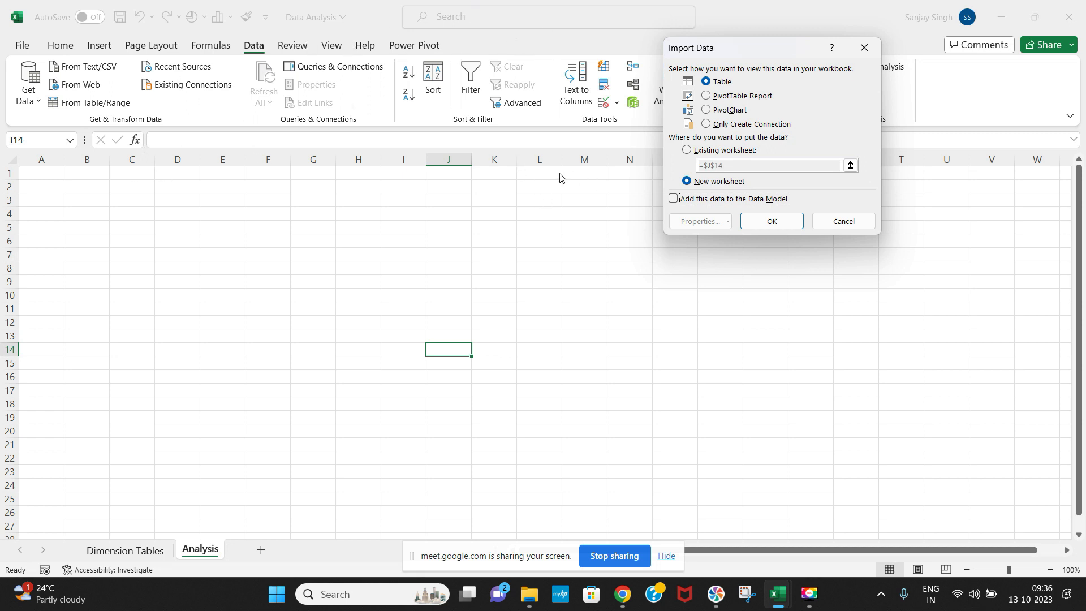
left_click(685, 151)
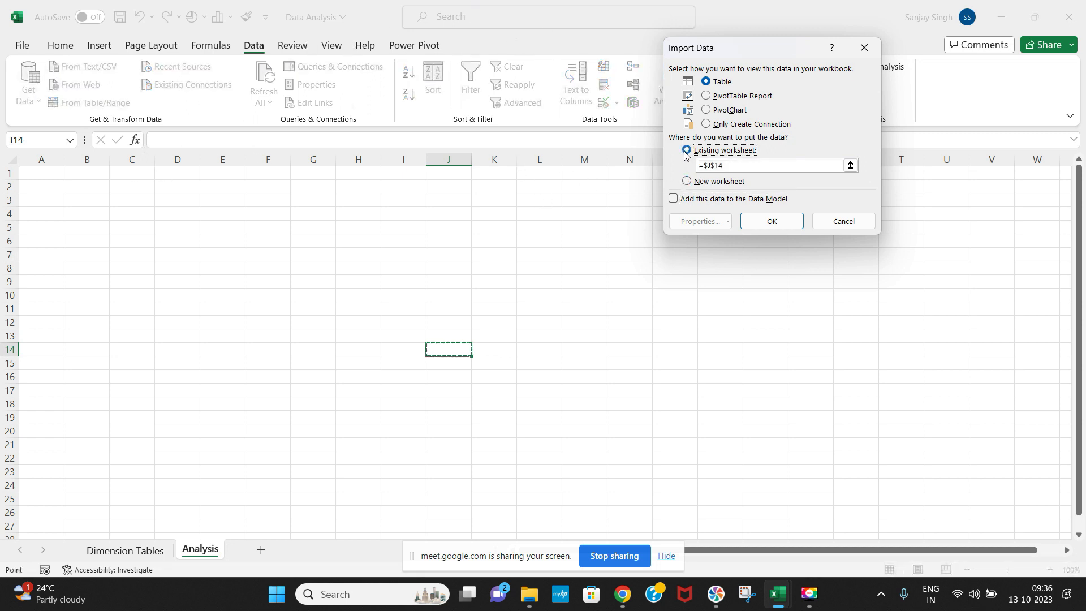
left_click(34, 172)
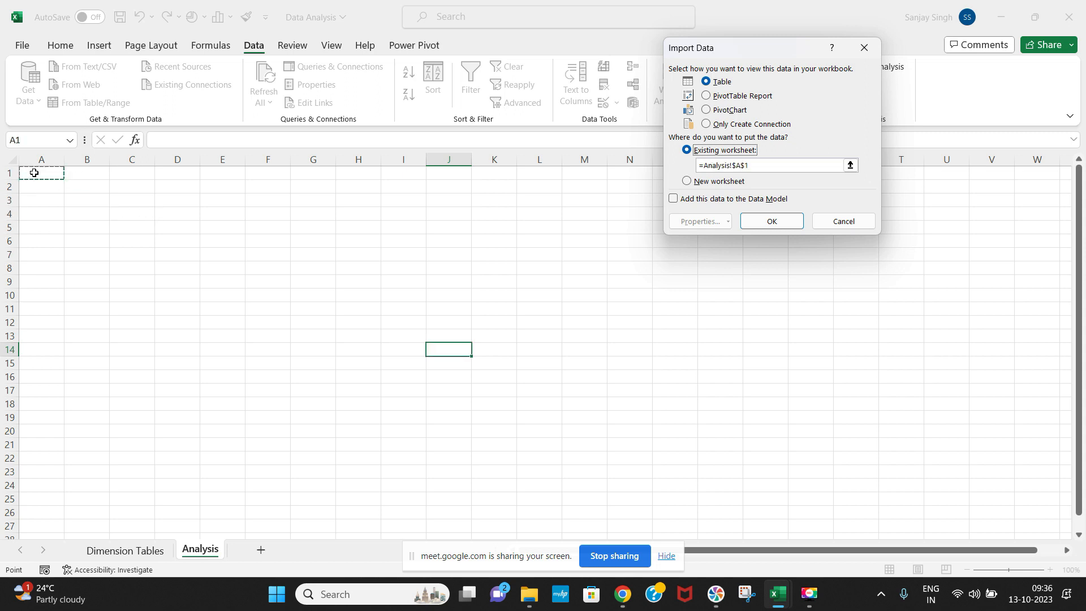
mouse_move(529, 595)
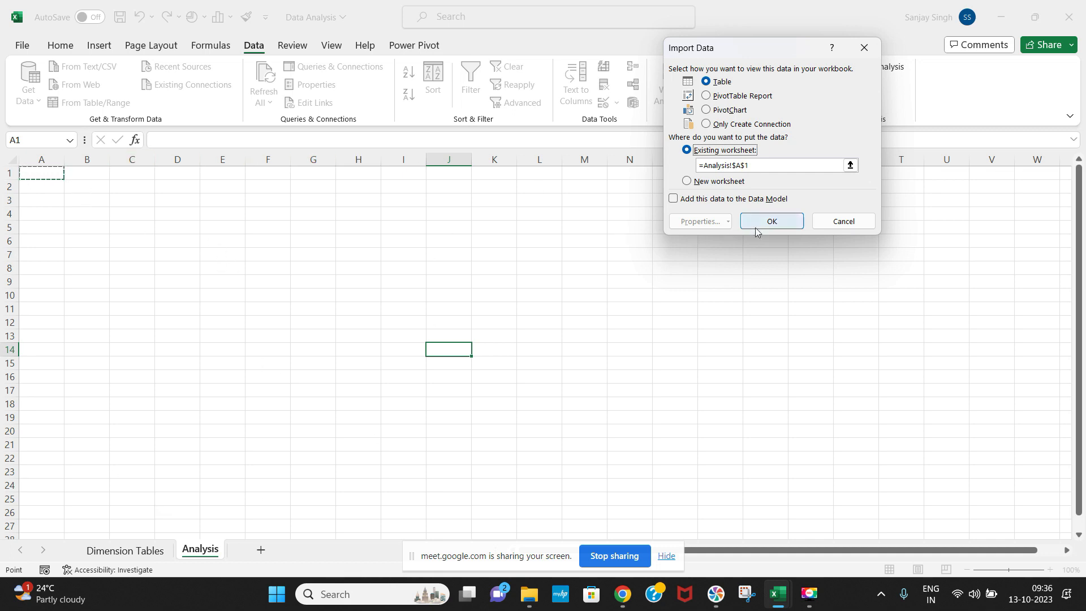
left_click(782, 223)
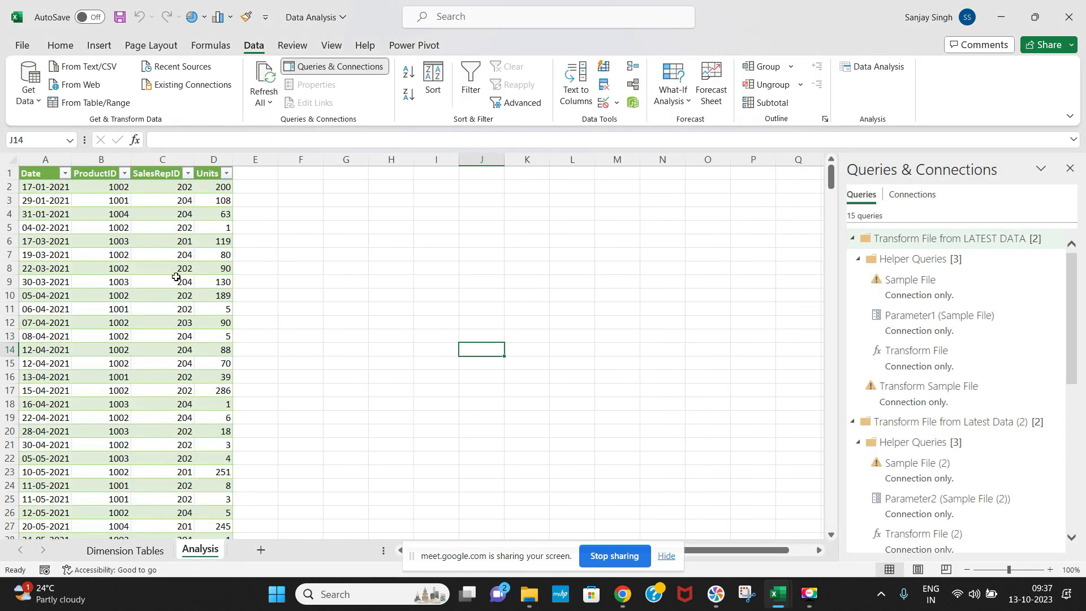
Check which years and months the loaded table's Date filter contains, and close the Queries & Connections display
left_click(64, 174)
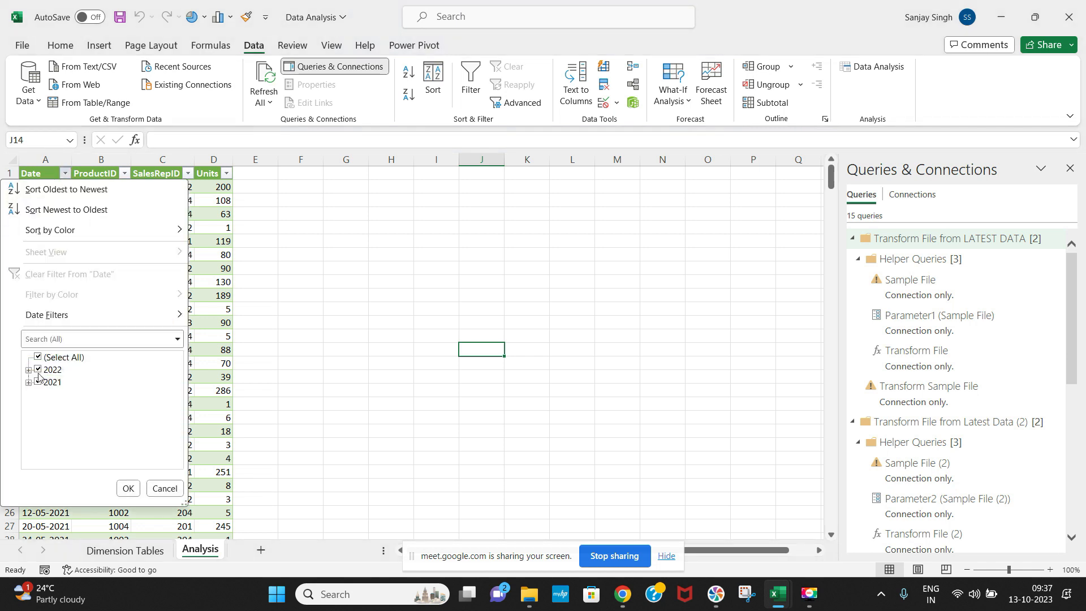
left_click(28, 371)
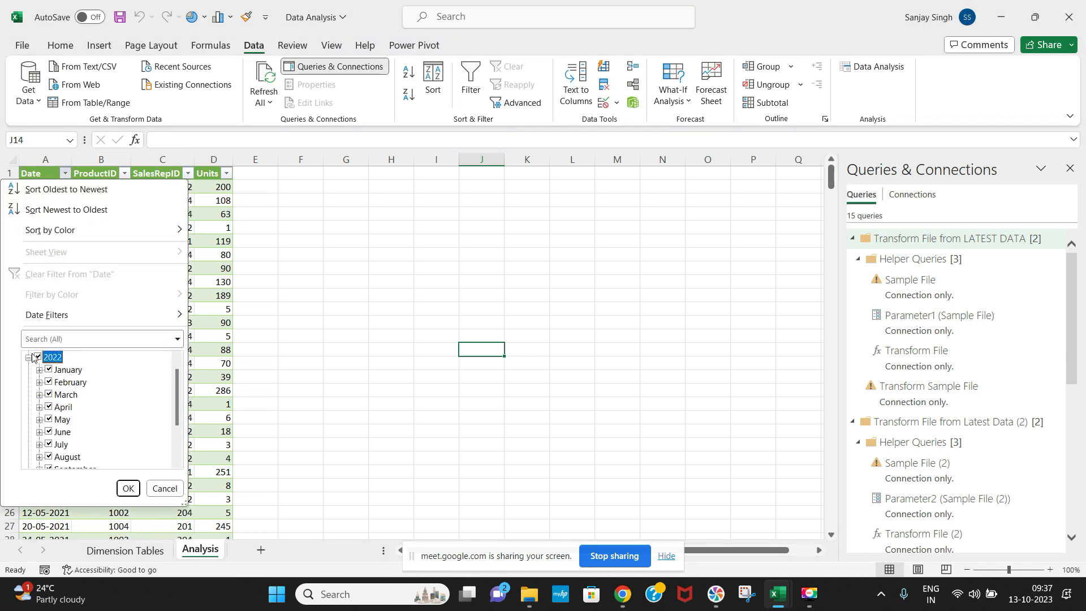
left_click(29, 370)
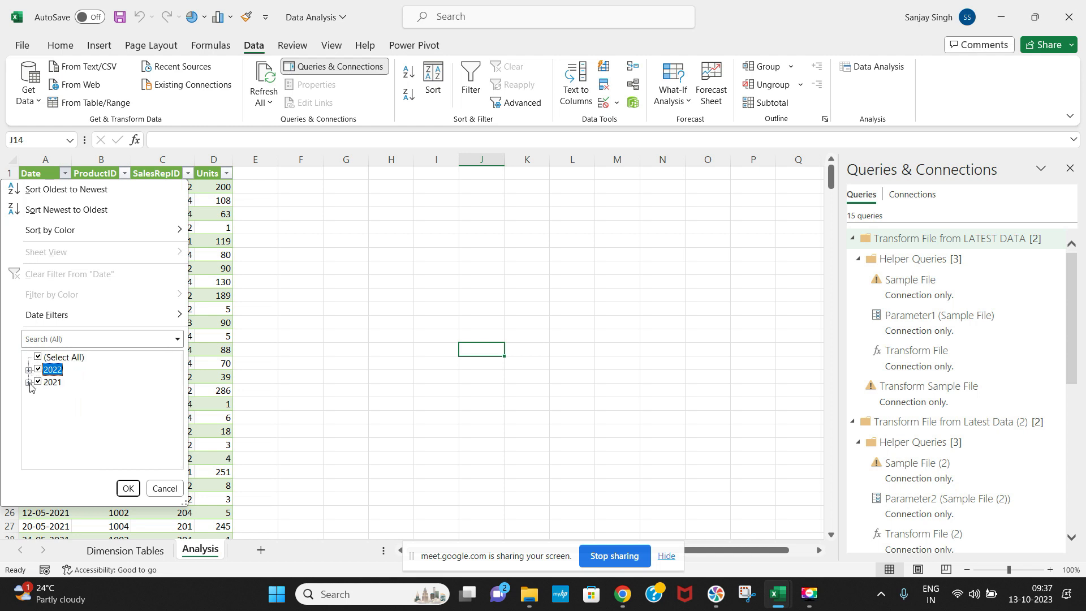
left_click(29, 383)
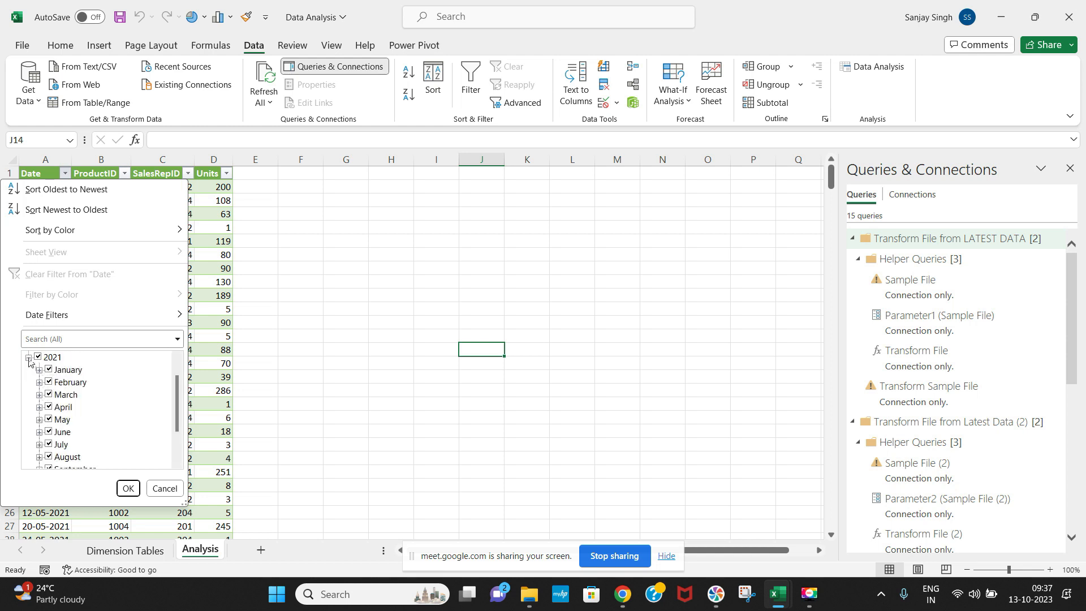
left_click(28, 358)
left_click(396, 299)
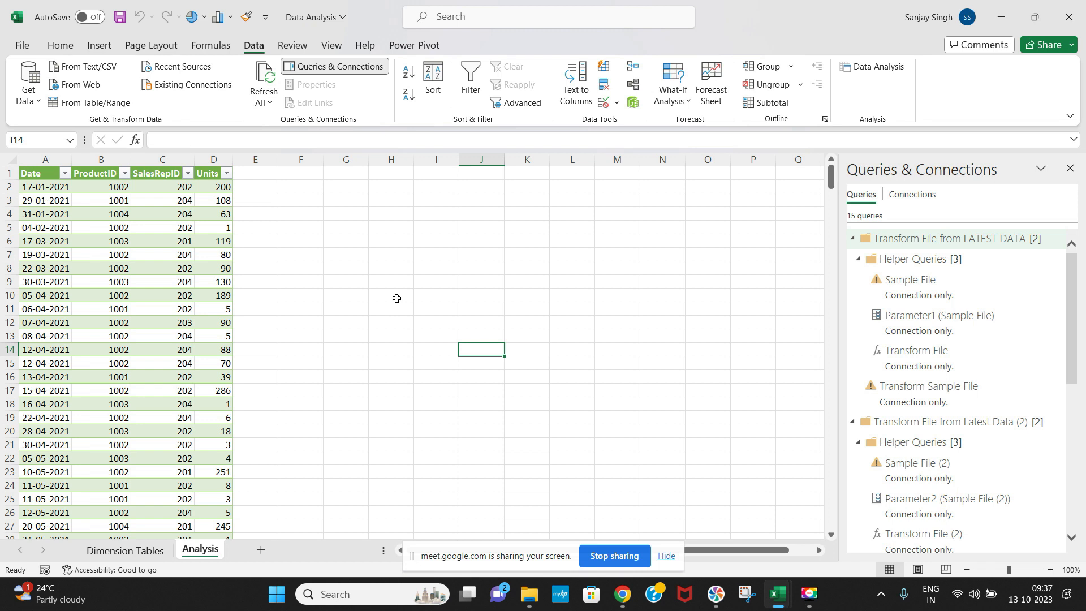
left_click(1070, 169)
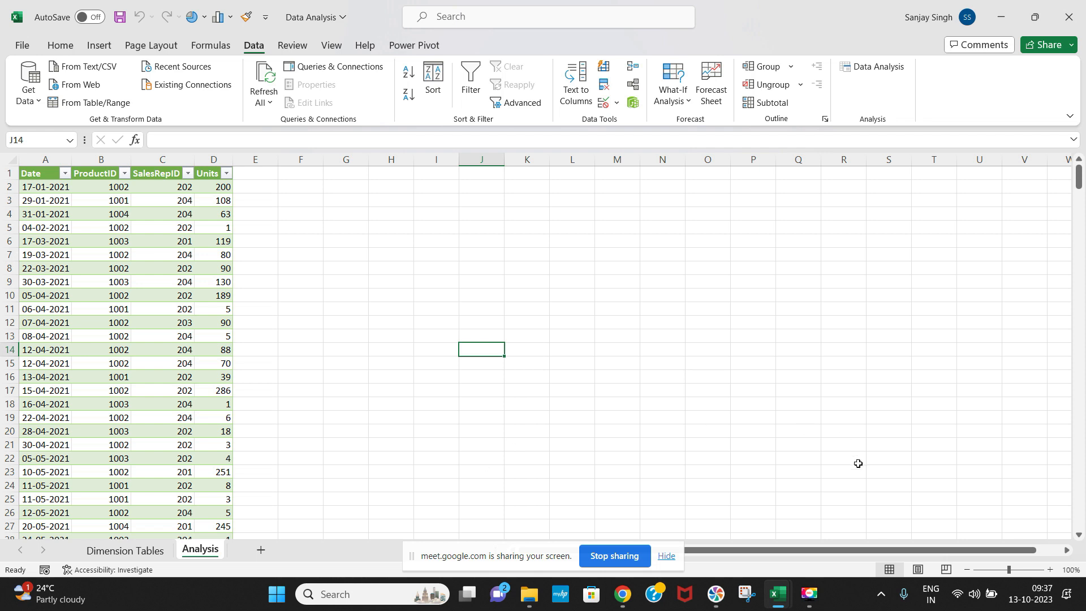
Switch to WhatsApp Web in Chrome, search for the contact by name and open their chat
mouse_move(803, 602)
mouse_move(622, 594)
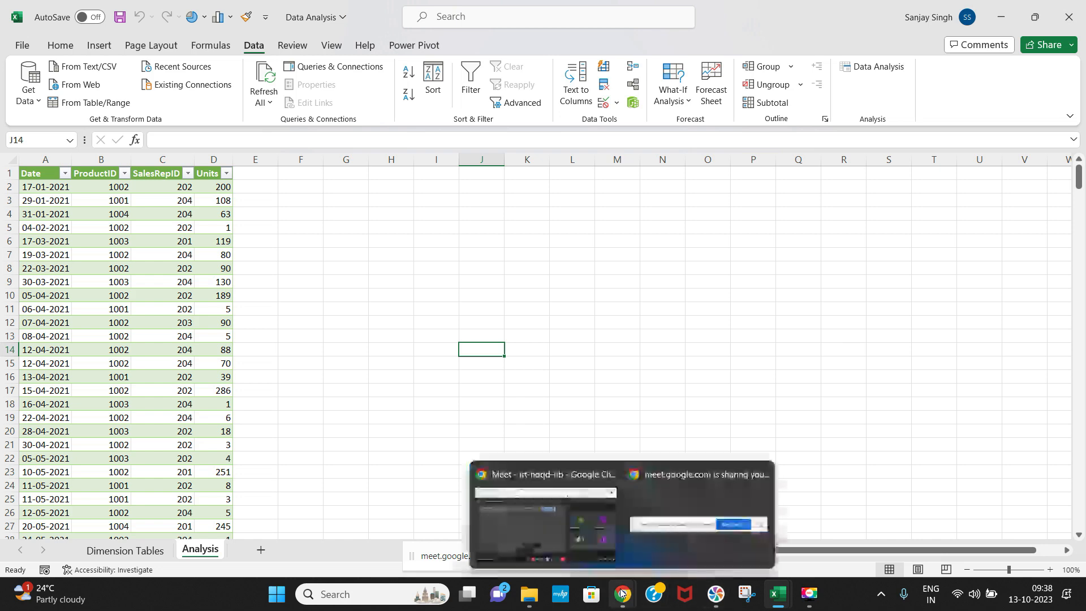
left_click(556, 513)
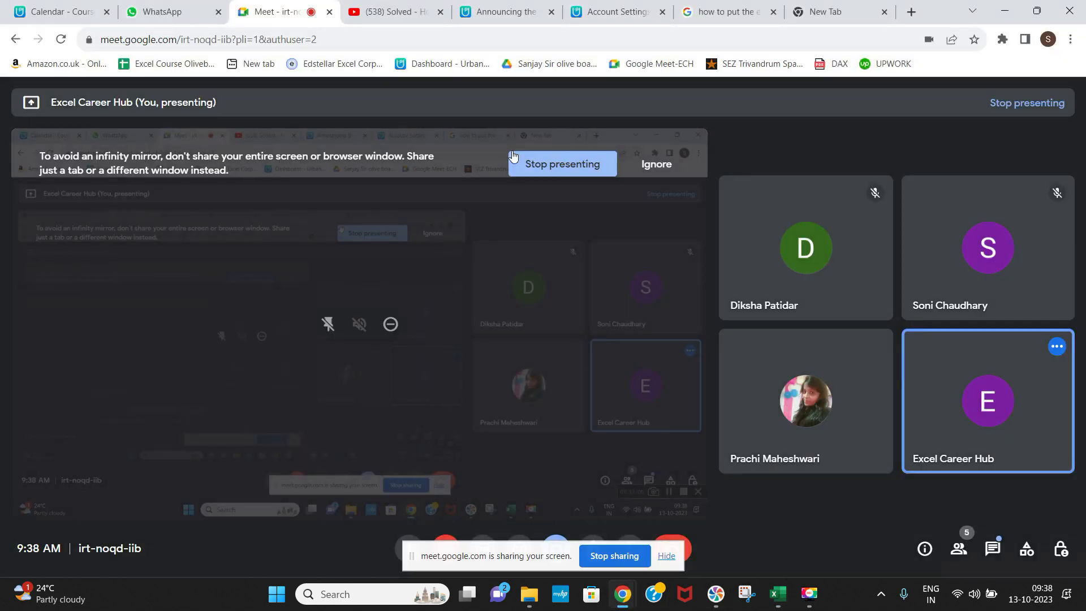
left_click(196, 22)
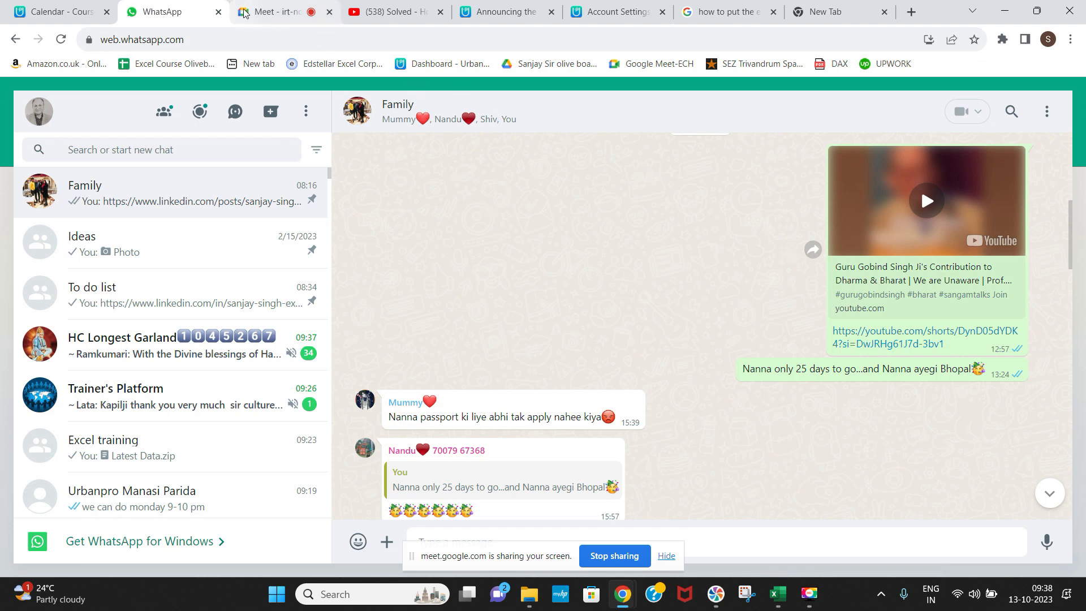
left_click(274, 12)
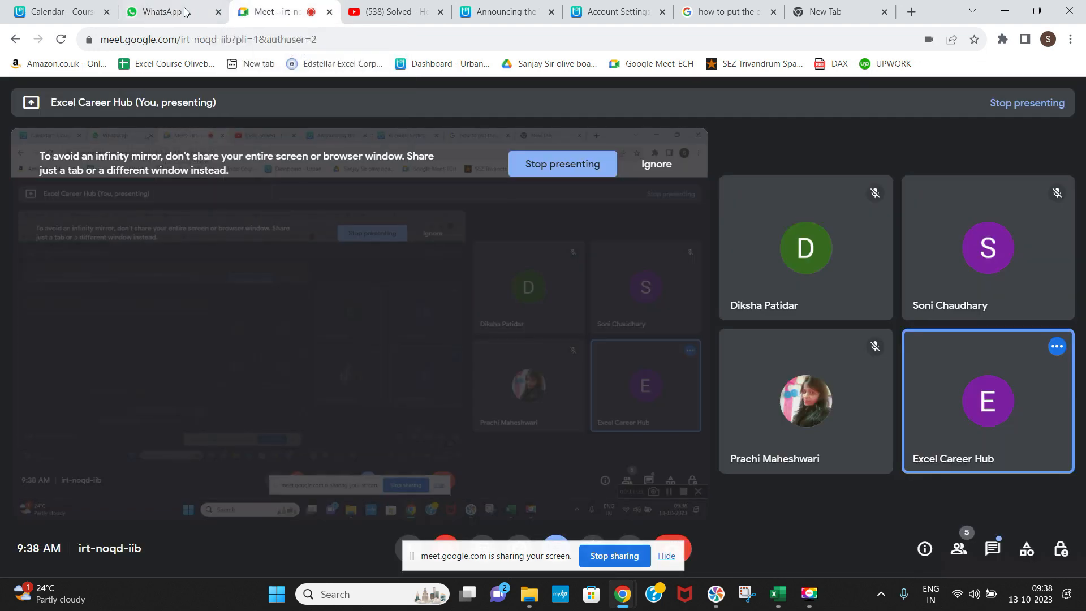
left_click(164, 12)
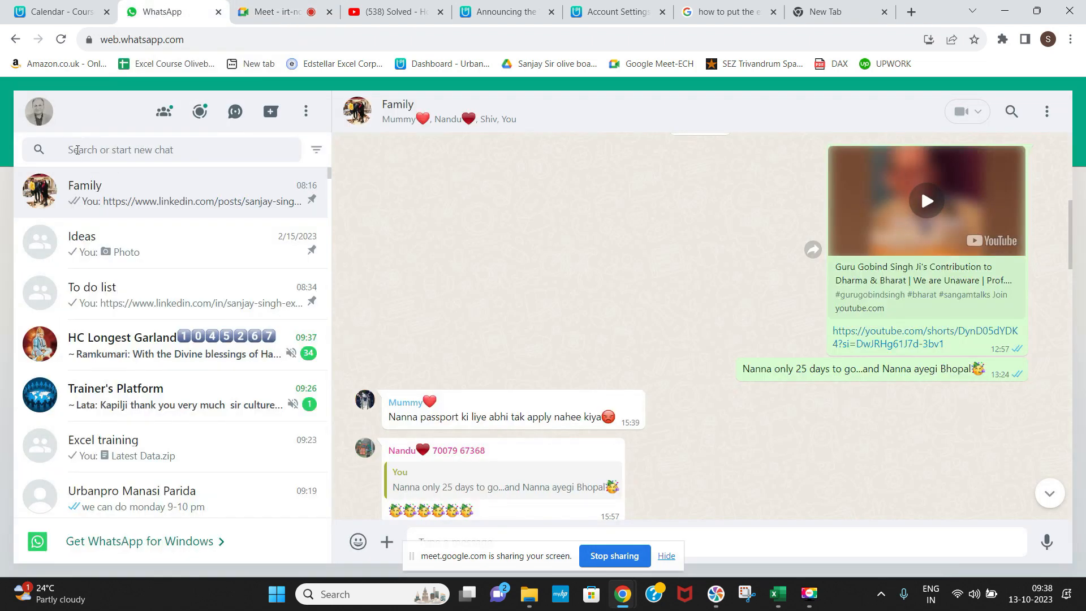
left_click(77, 151)
type("sajan")
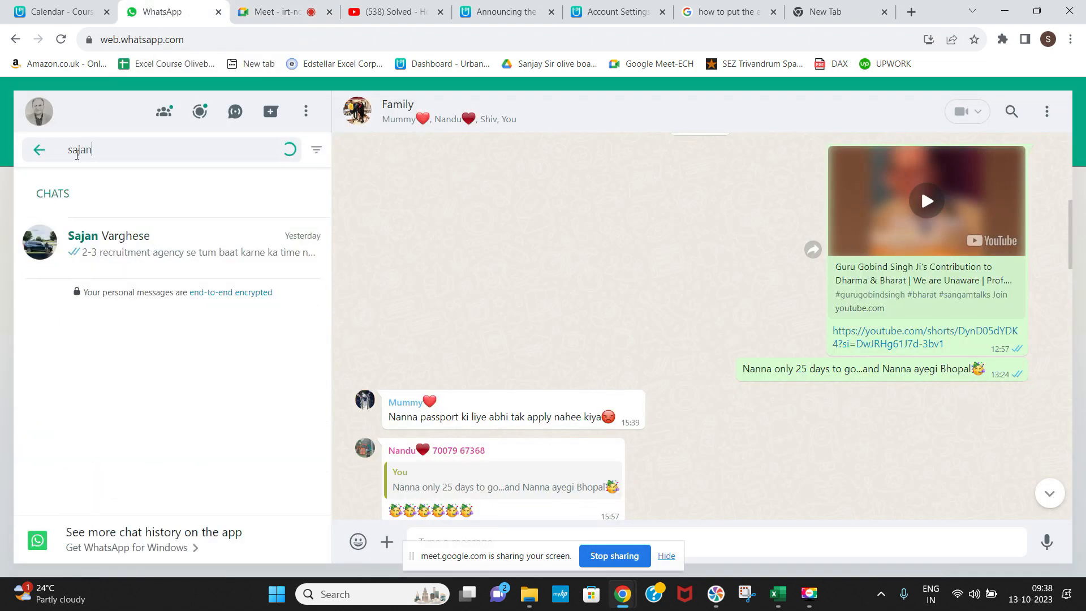
left_click(139, 240)
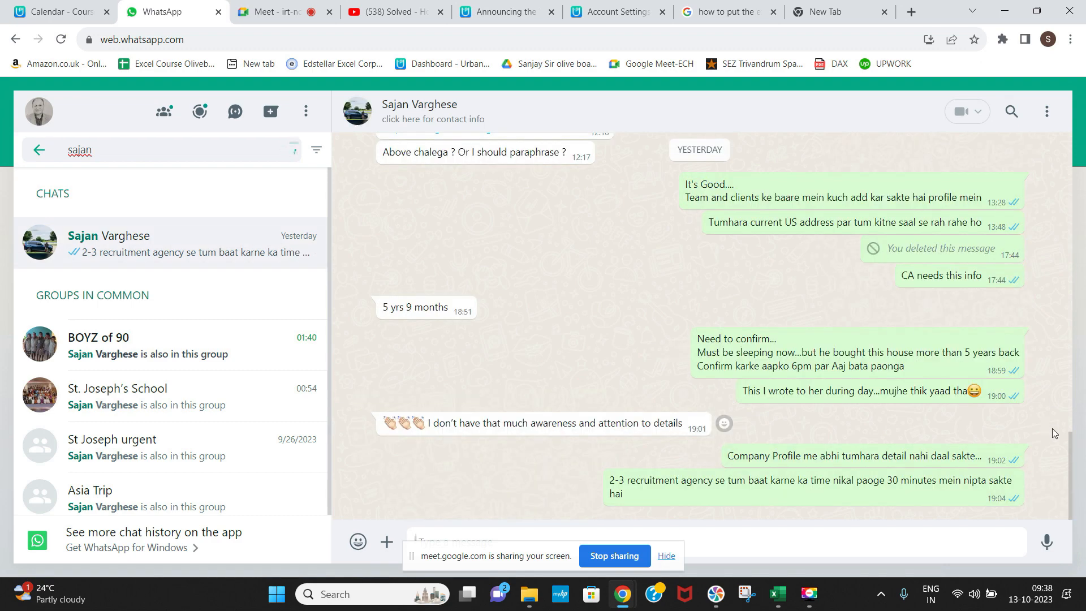
Download the forwarded PDFs "MRT Infotech-Beyondsoft -Full Time Agreement (BCI_20230720)" and "MSA - Beyondsoft and Brothers Consulting-Signed" from the chat
left_click_drag(1068, 471, 1072, 283)
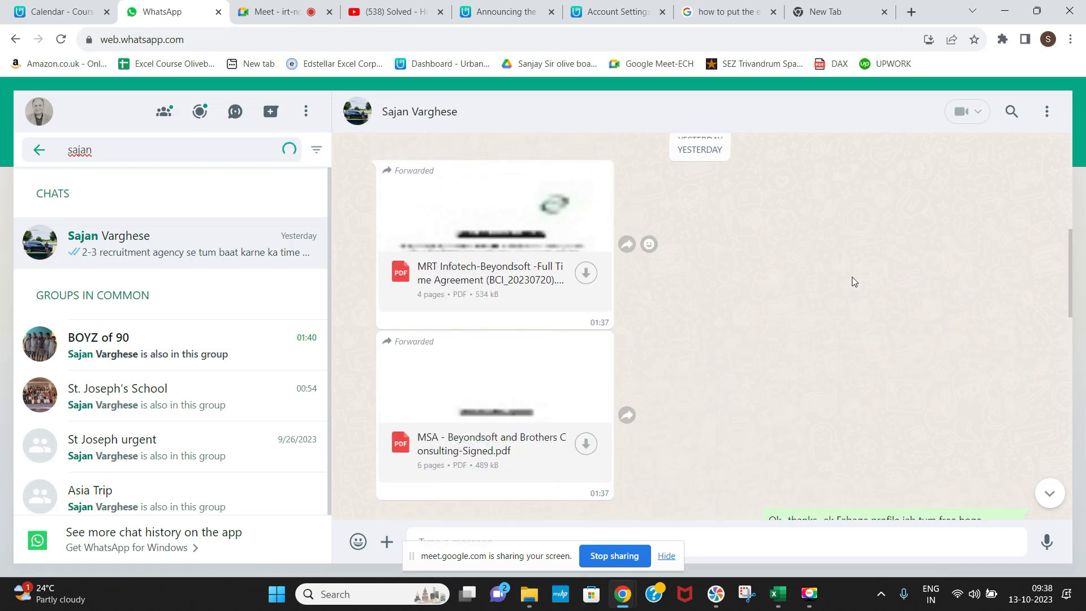
left_click(586, 276)
left_click(586, 446)
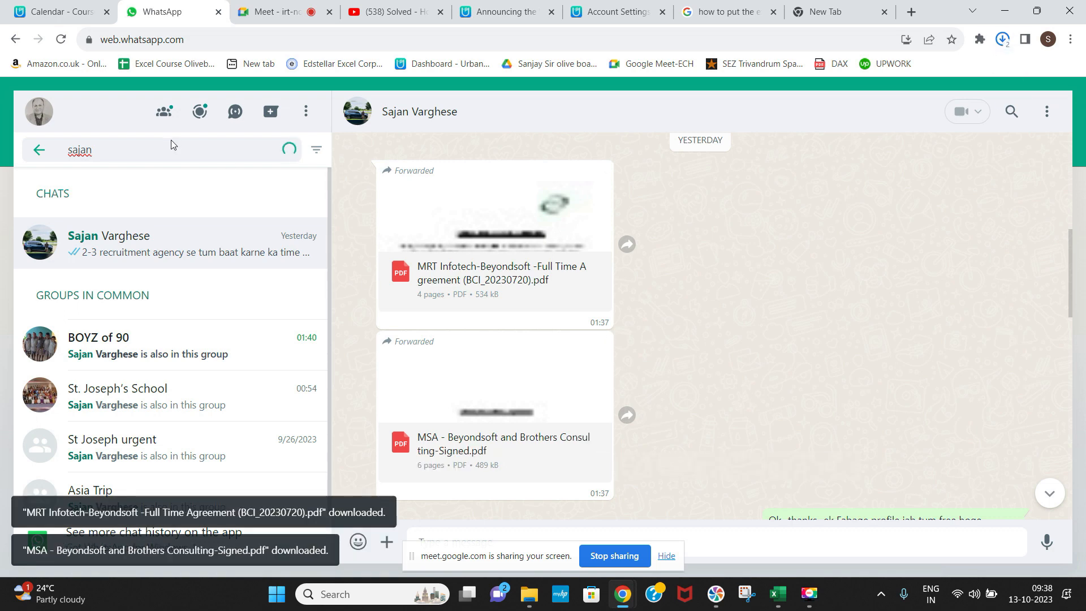
left_click_drag(133, 147, 51, 157)
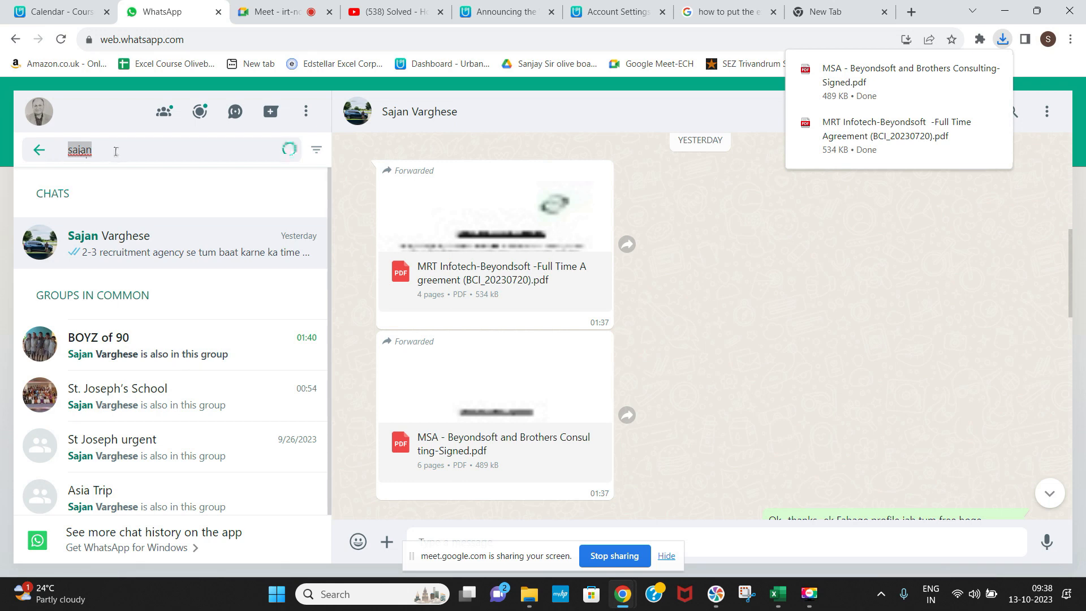
Return through the Google Meet page to the Data Analysis workbook in Excel
left_click(266, 7)
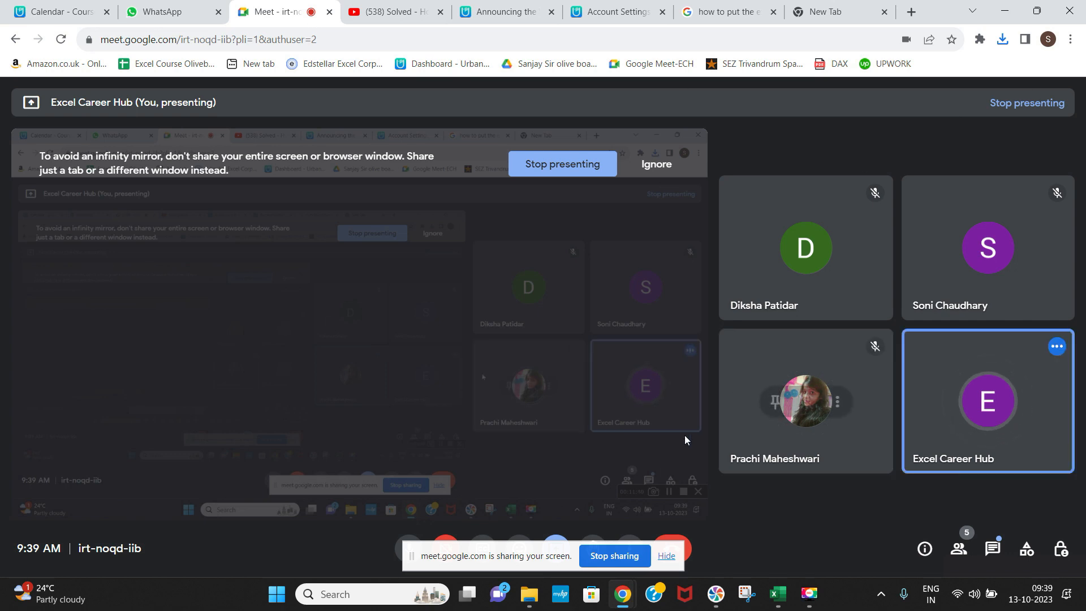
mouse_move(779, 593)
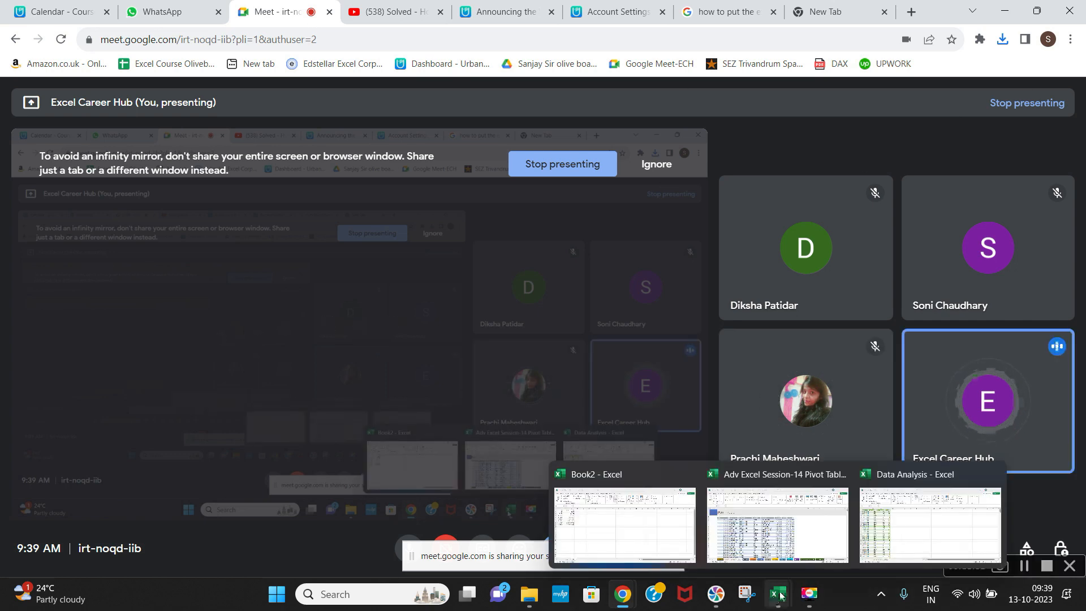
left_click(916, 538)
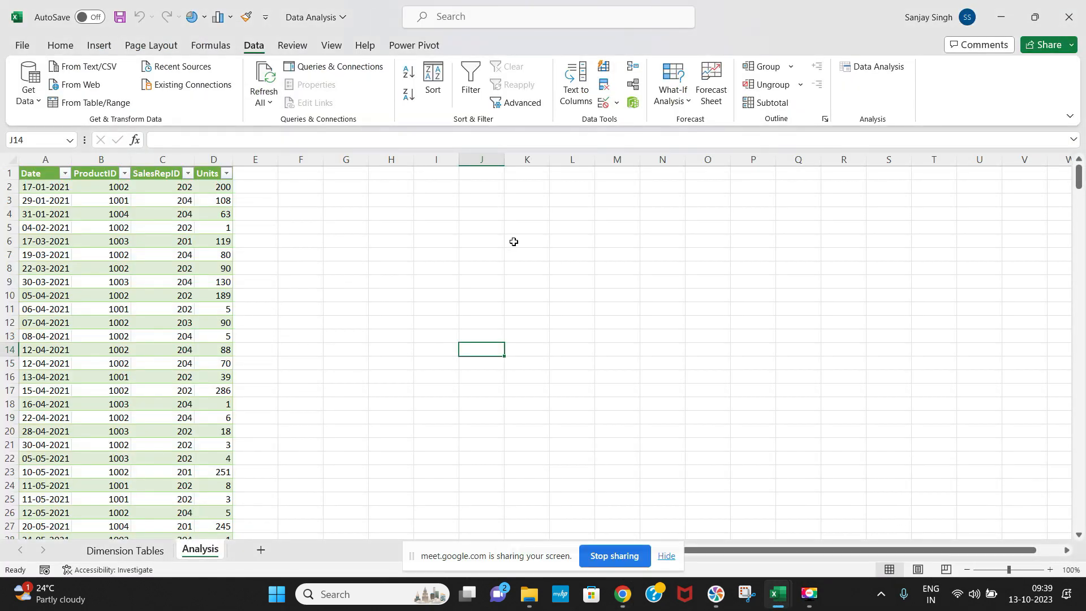
Compare the Analysis sheet with the Dimension Tables sheet and examine the product table's ID, product, supplier, cost and price columns
left_click(140, 548)
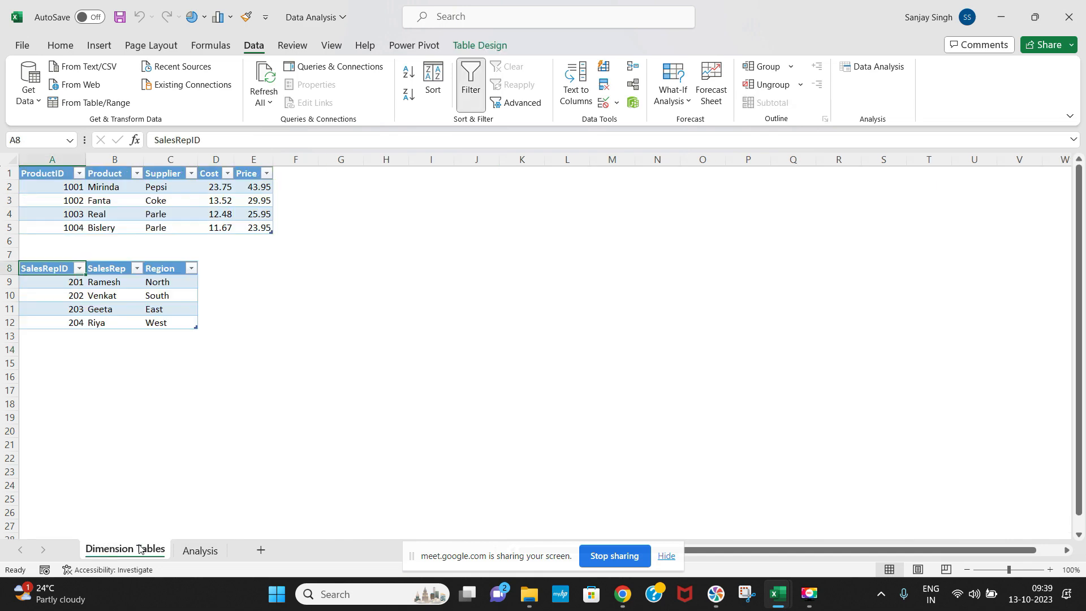
left_click(200, 550)
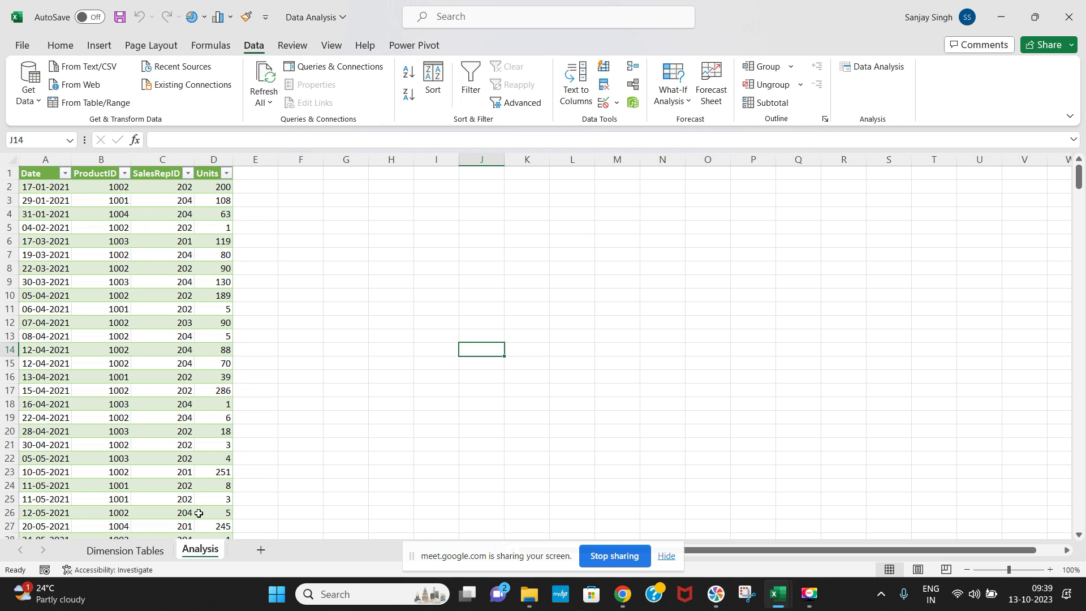
left_click(128, 550)
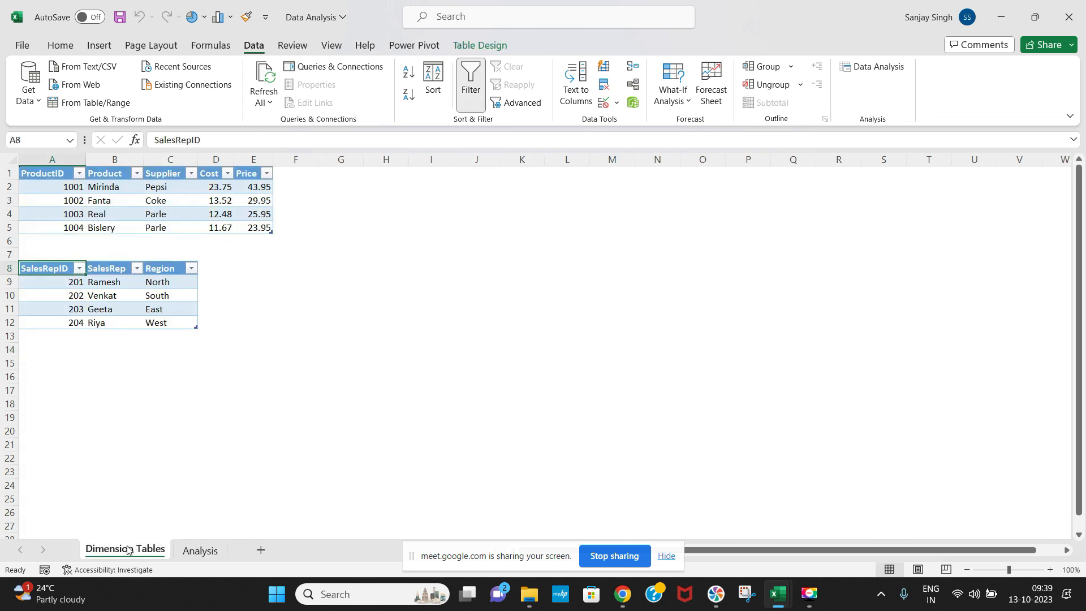
left_click(51, 175)
left_click_drag(51, 175, 58, 192)
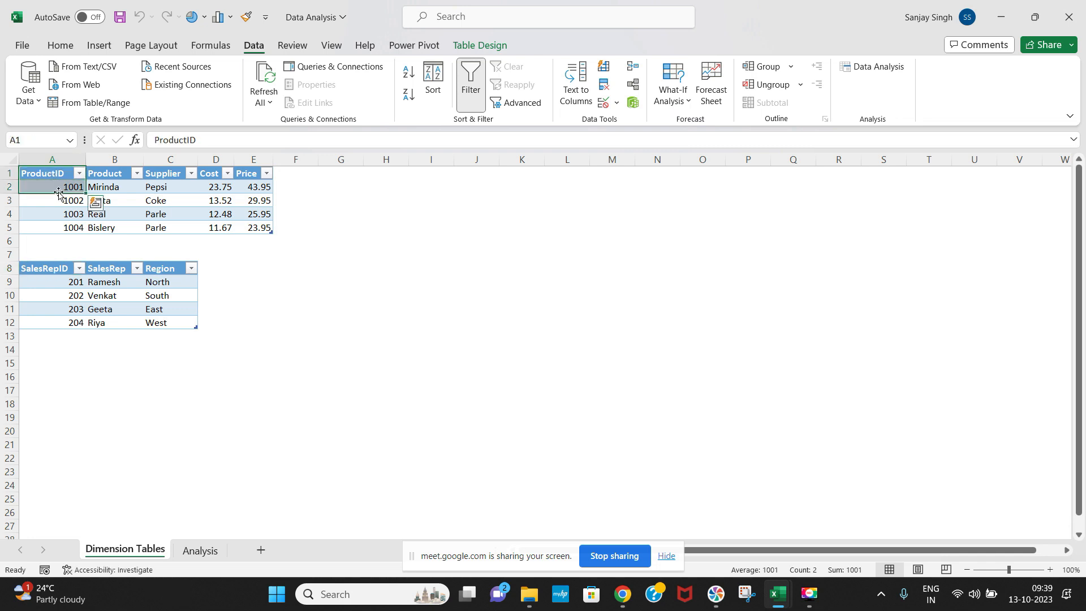
left_click(109, 186)
left_click(161, 188)
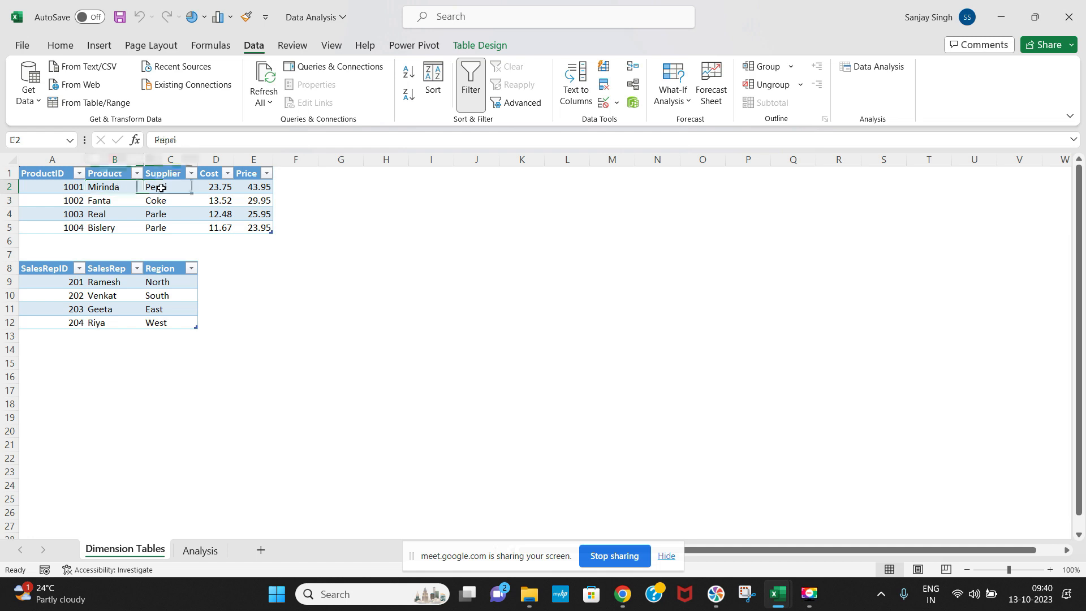
left_click(218, 192)
left_click(262, 192)
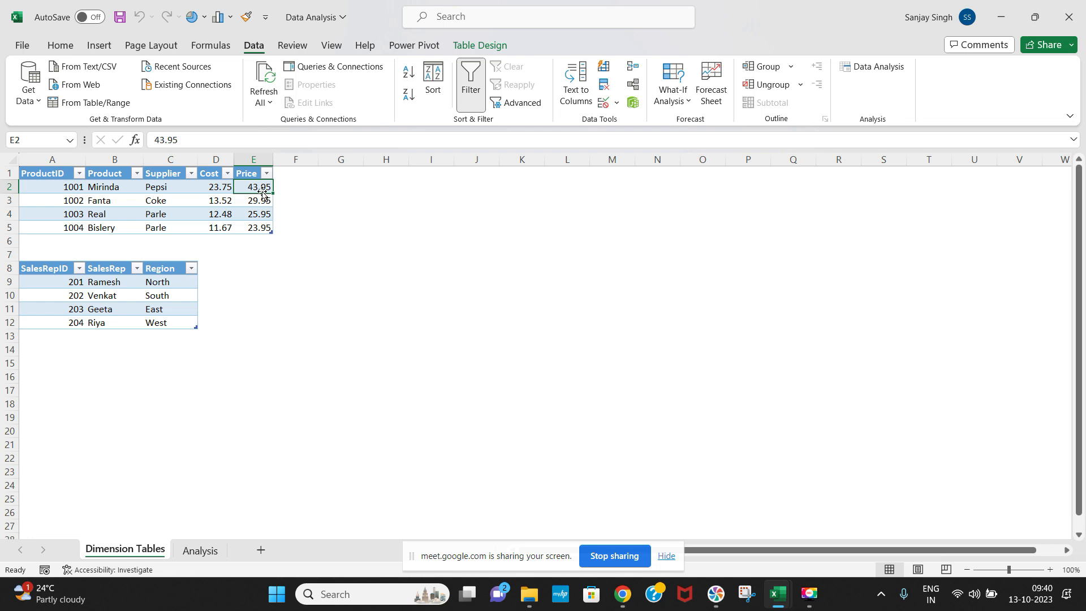
Examine the SalesRepID, SalesRep and Region columns of the sales rep table on the Dimension Tables sheet
left_click_drag(46, 269, 182, 319)
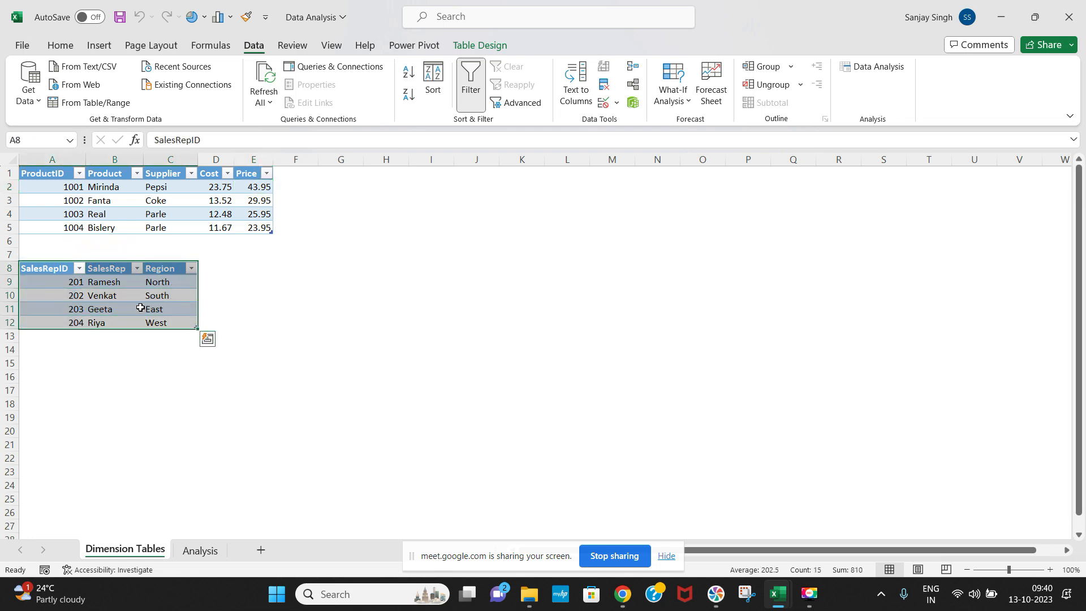
left_click(42, 281)
left_click(123, 281)
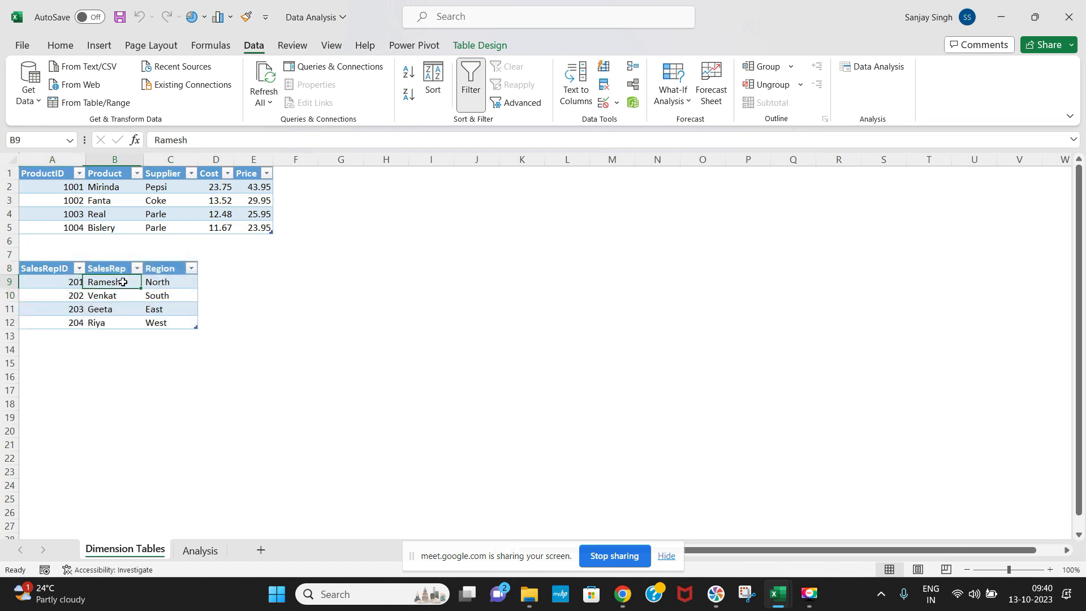
left_click(168, 290)
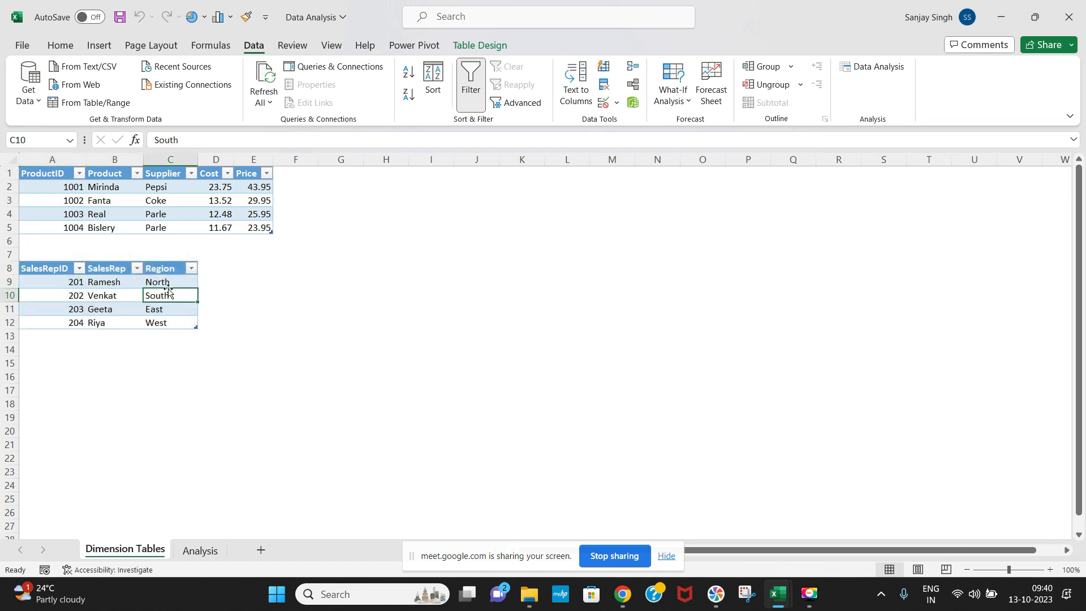
left_click(181, 284)
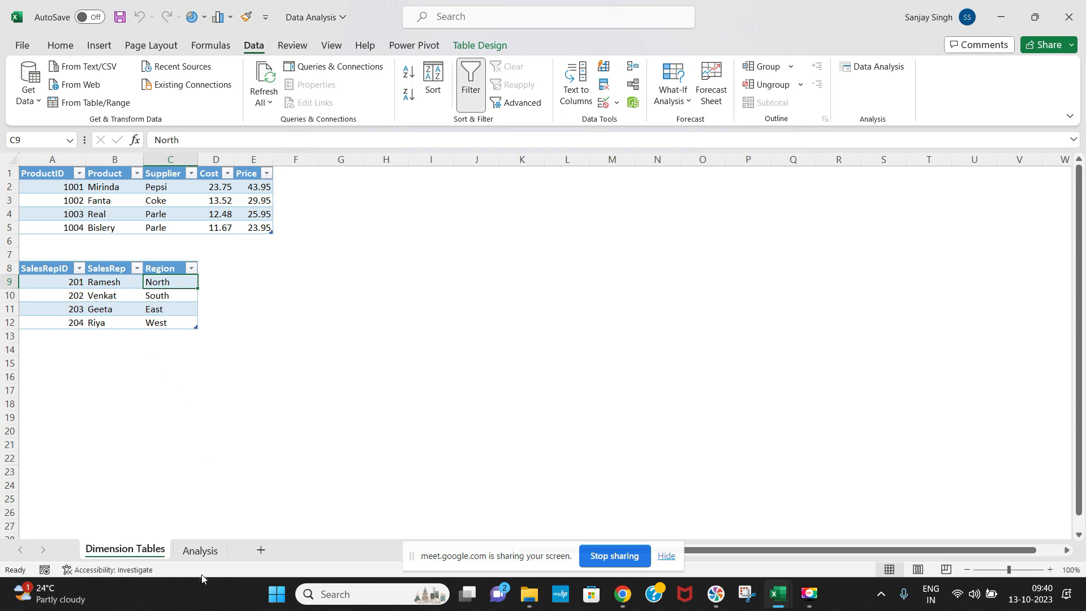
Add a "Sales Employees" column header in E1 of the Analysis sheet and fit the column width to it
left_click(202, 551)
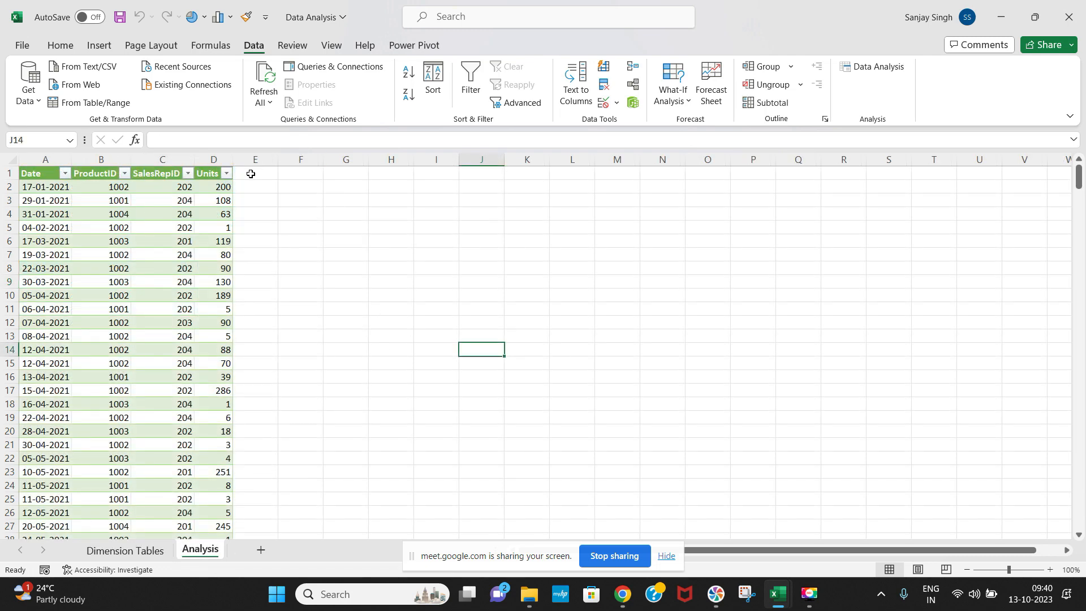
left_click(250, 174)
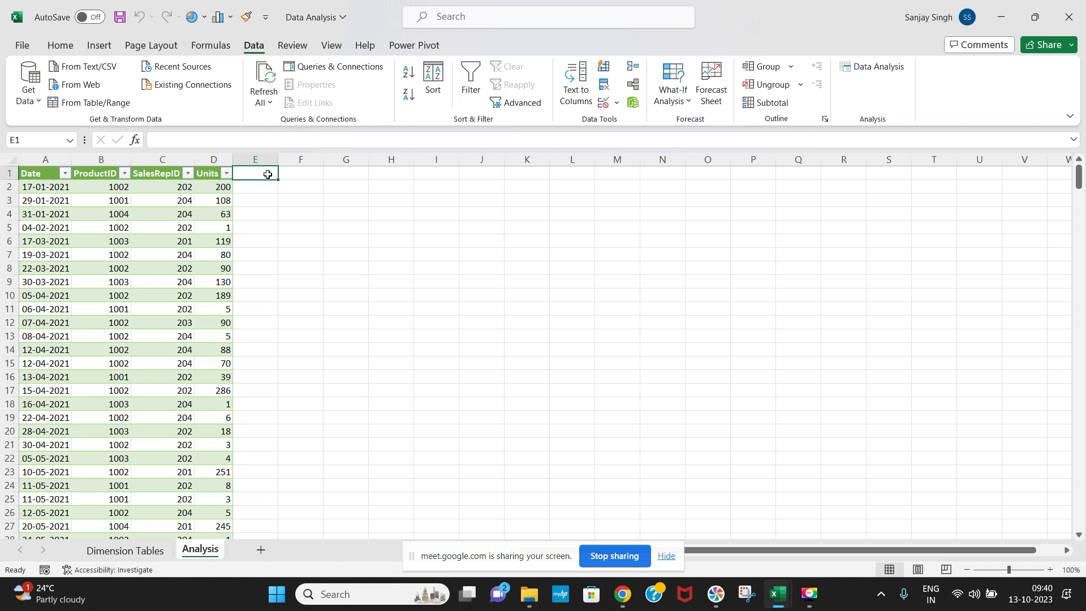
type("Sales Re")
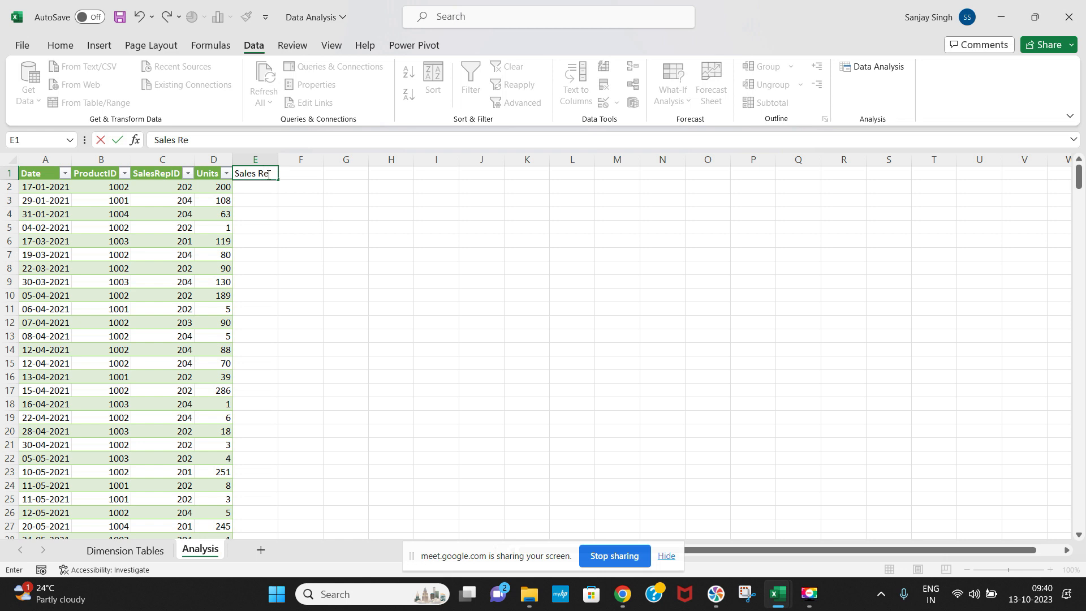
key("BackSpace")
key("BackSpace")
type("Ex")
key("BackSpace")
type("loyee")
left_click(348, 216)
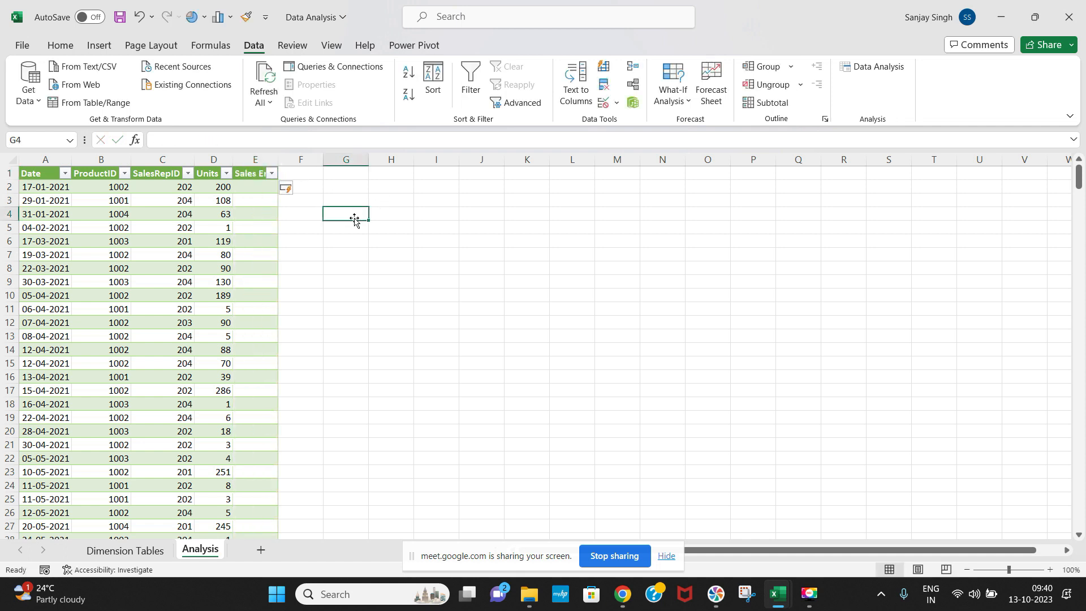
double_click(277, 158)
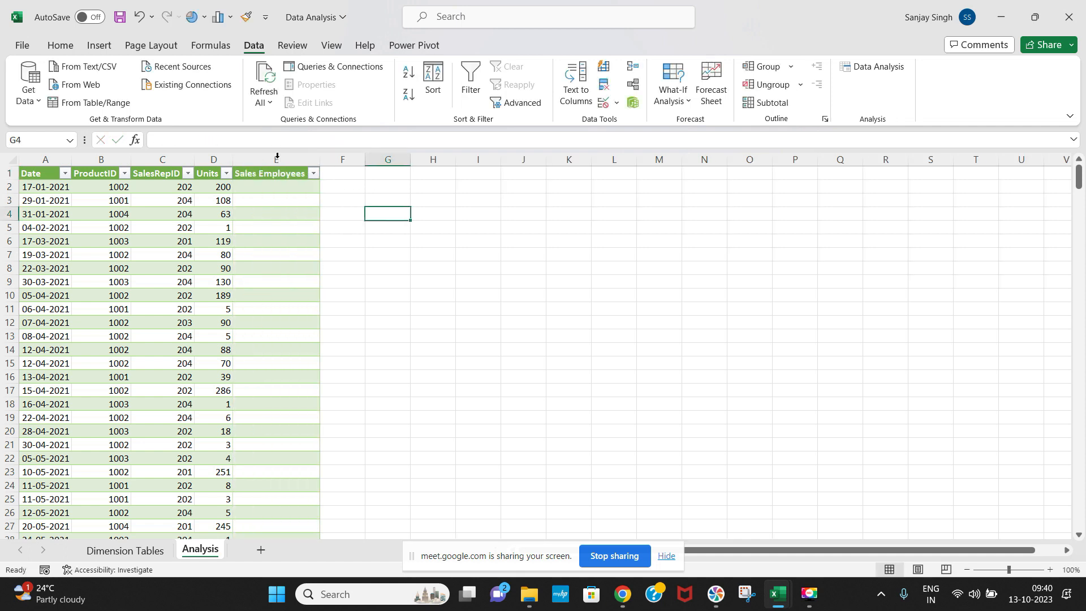
Begin a VLOOKUP in E2 with C2 as lookup value and the sales rep table 'Dimension Tables'!A8:C12 as table array
left_click(268, 189)
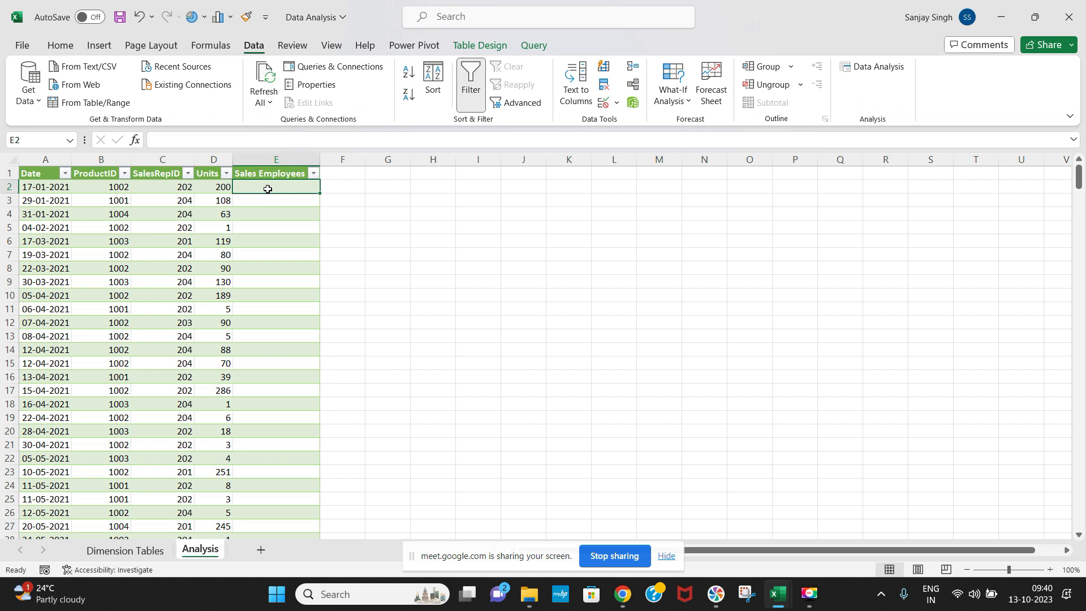
type("=vl")
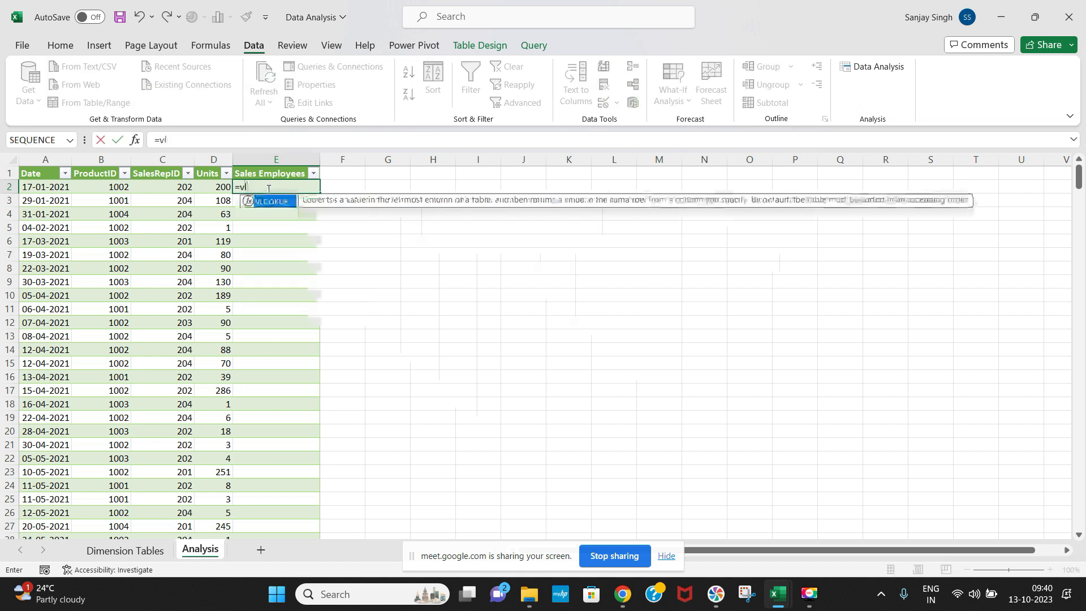
key("Tab")
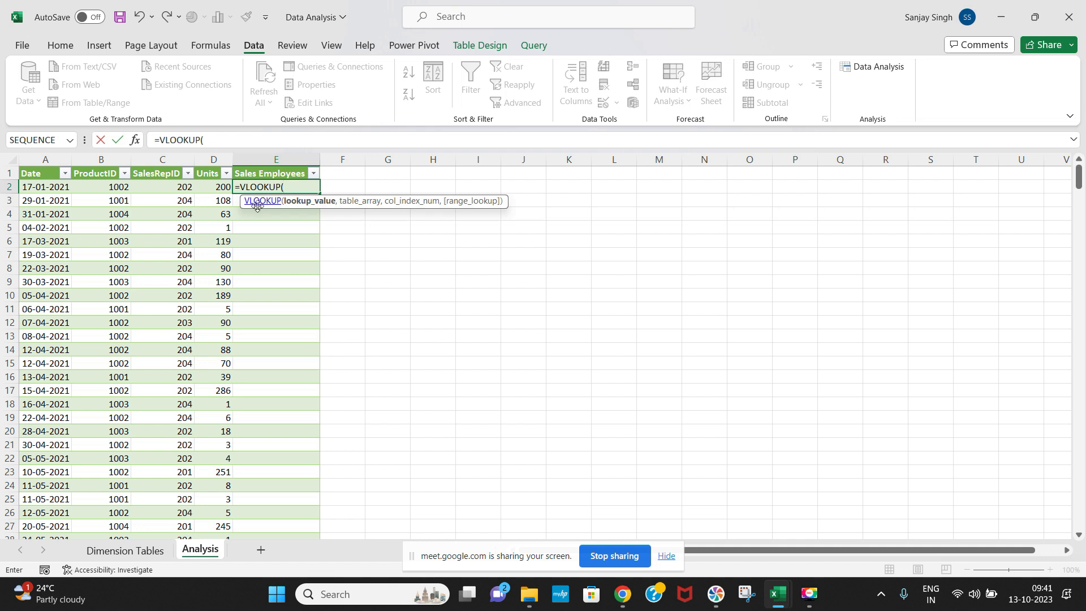
left_click(135, 142)
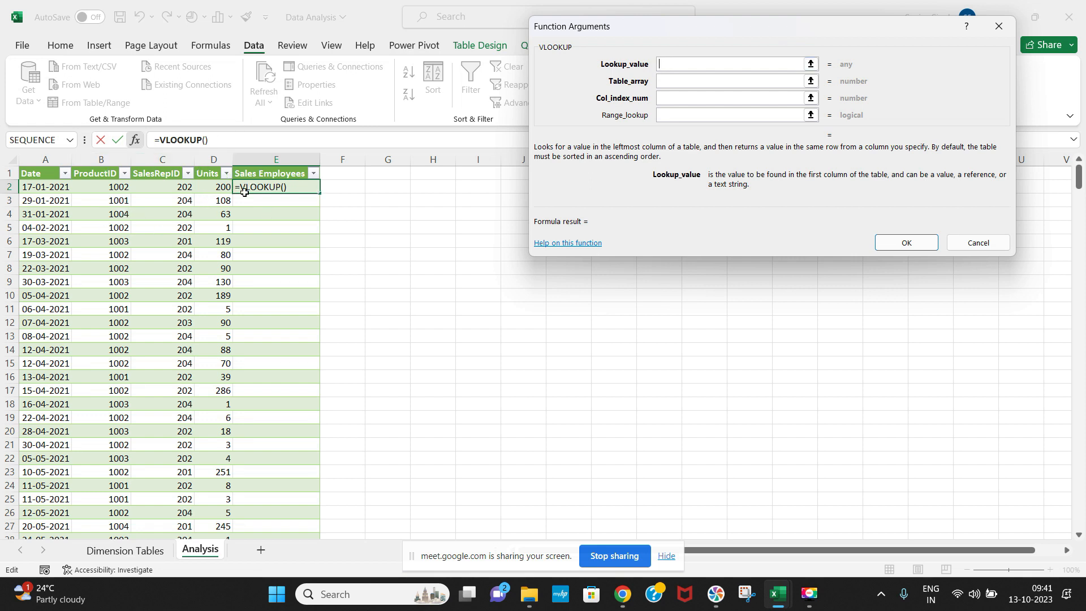
left_click(174, 190)
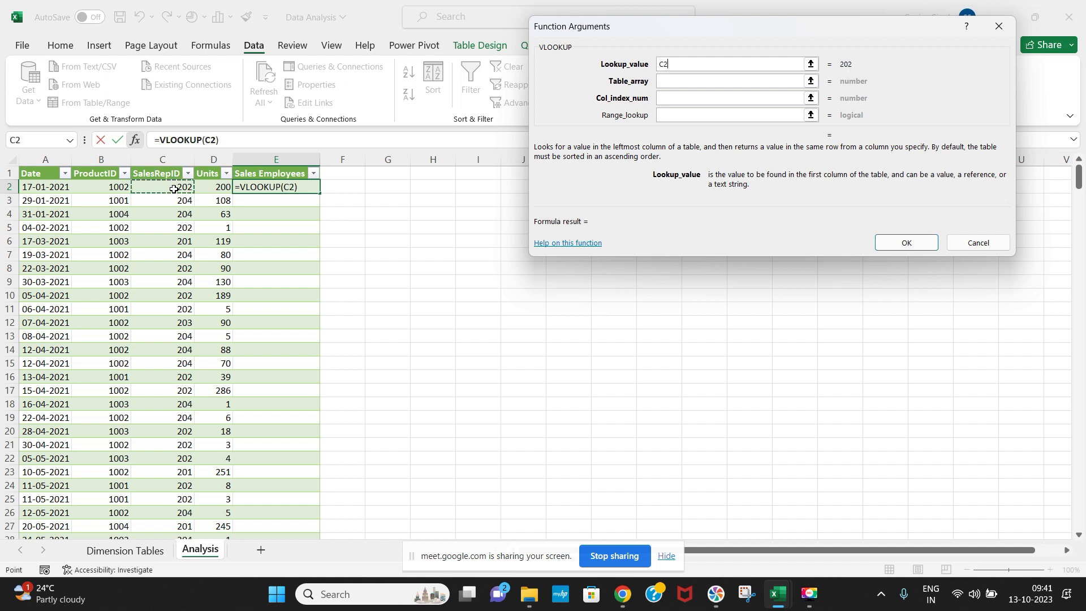
left_click(671, 82)
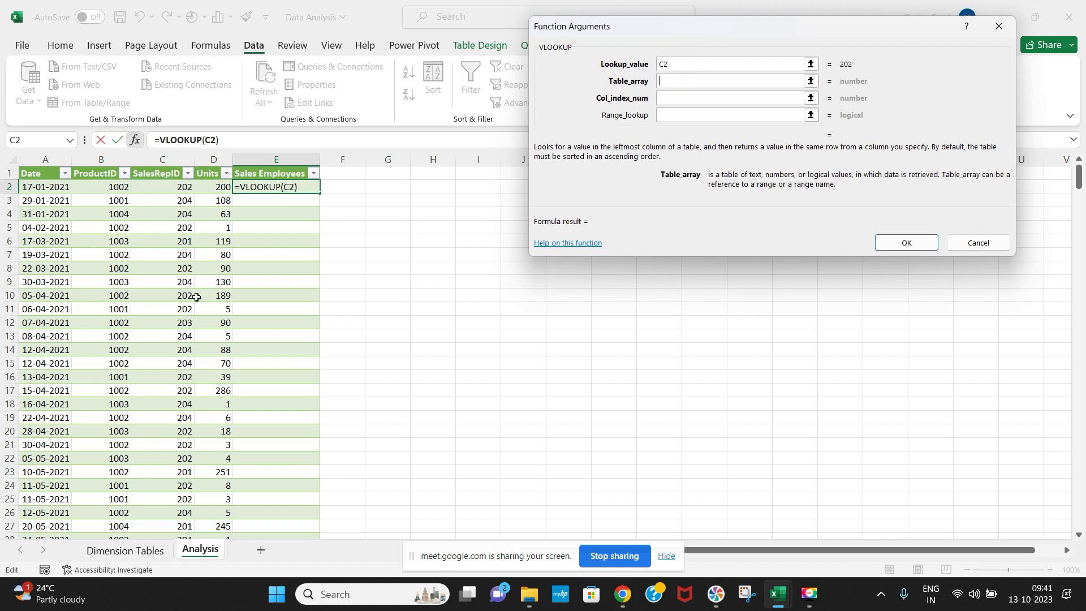
left_click(125, 548)
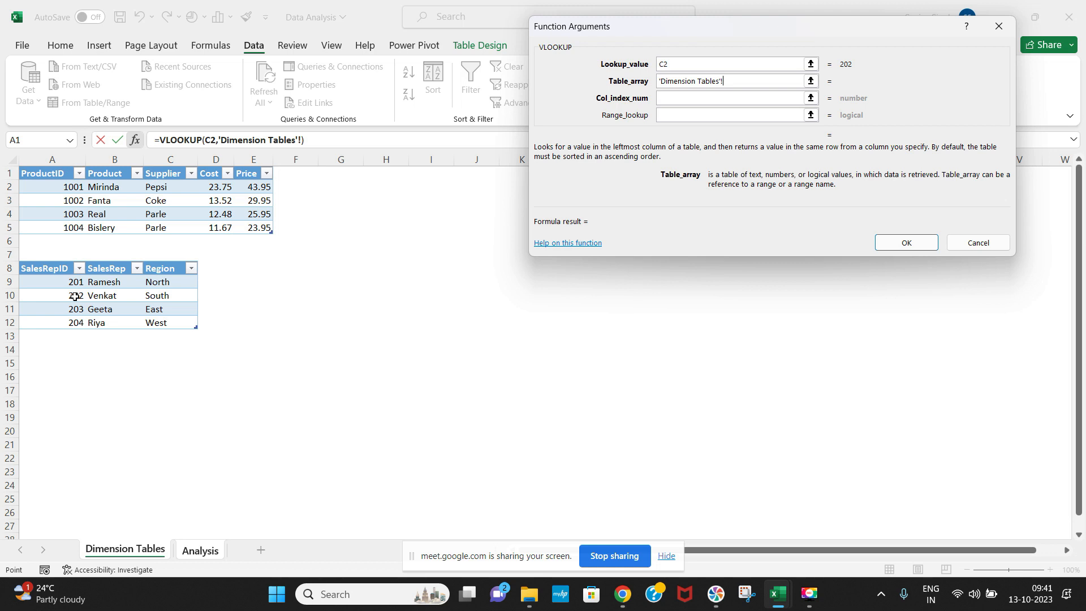
left_click_drag(40, 268, 171, 325)
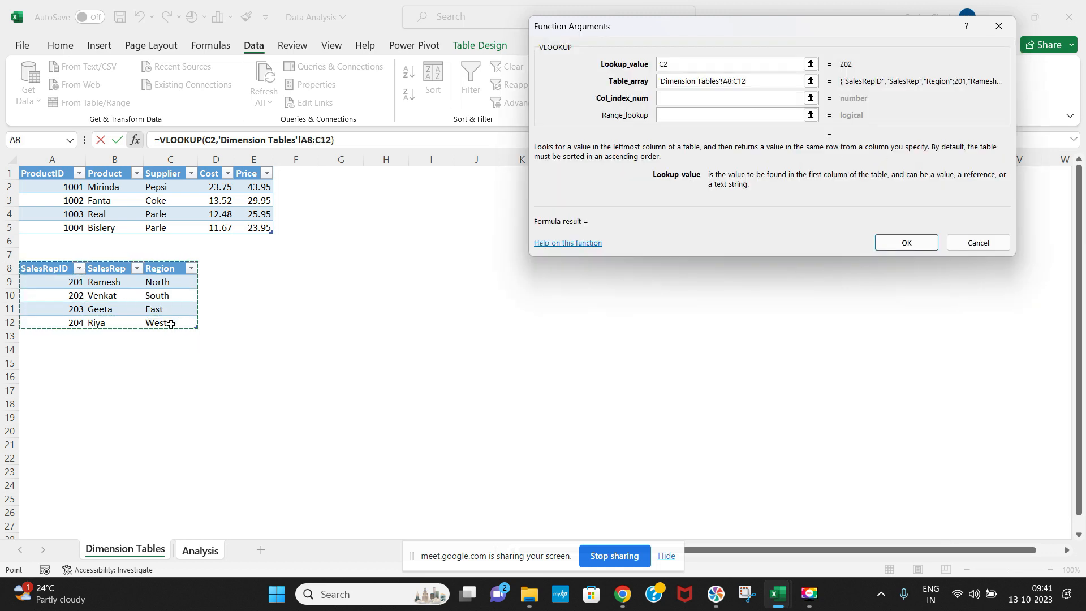
Complete the sales employee lookup with column index 2 and range lookup 0
left_click(669, 99)
type("2")
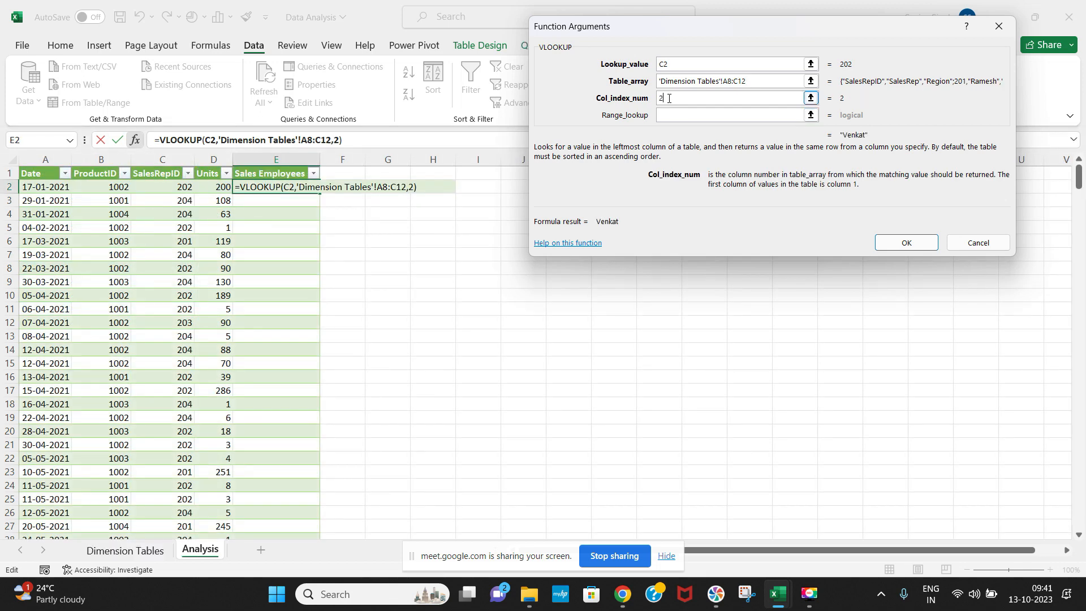
left_click(665, 116)
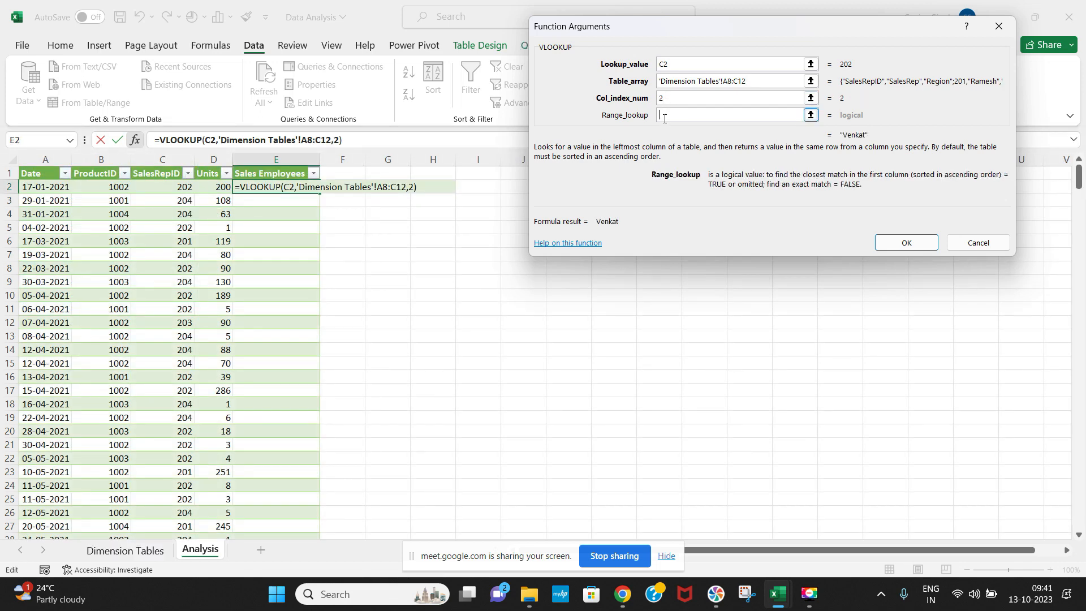
type("0")
left_click(903, 242)
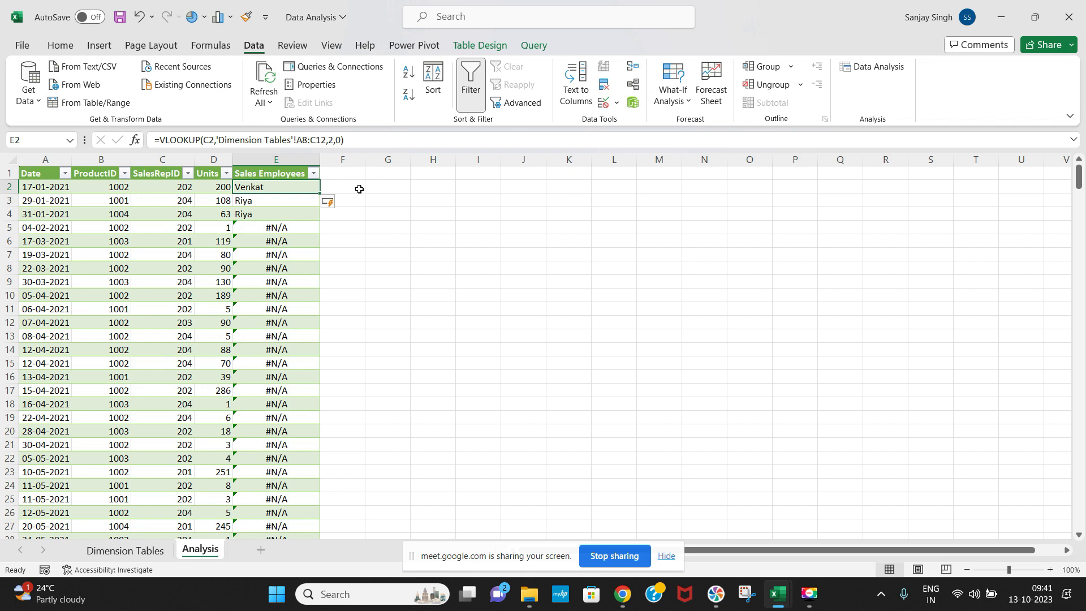
Make the table range in E2's VLOOKUP formula absolute as $A$8:$C$12
left_click(281, 227)
left_click(263, 188)
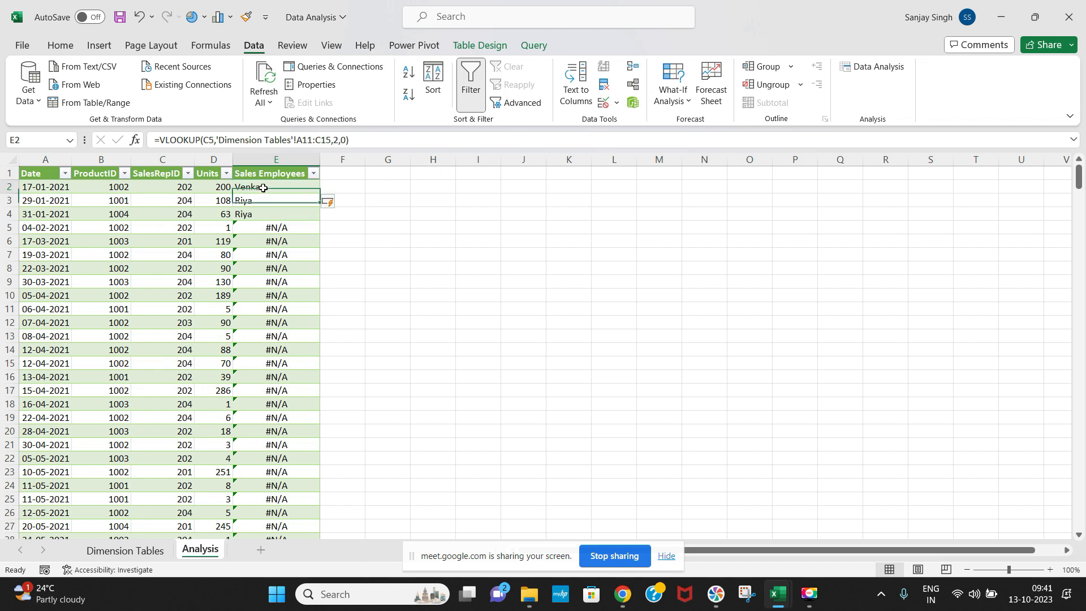
left_click(300, 139)
left_click_drag(301, 139, 327, 139)
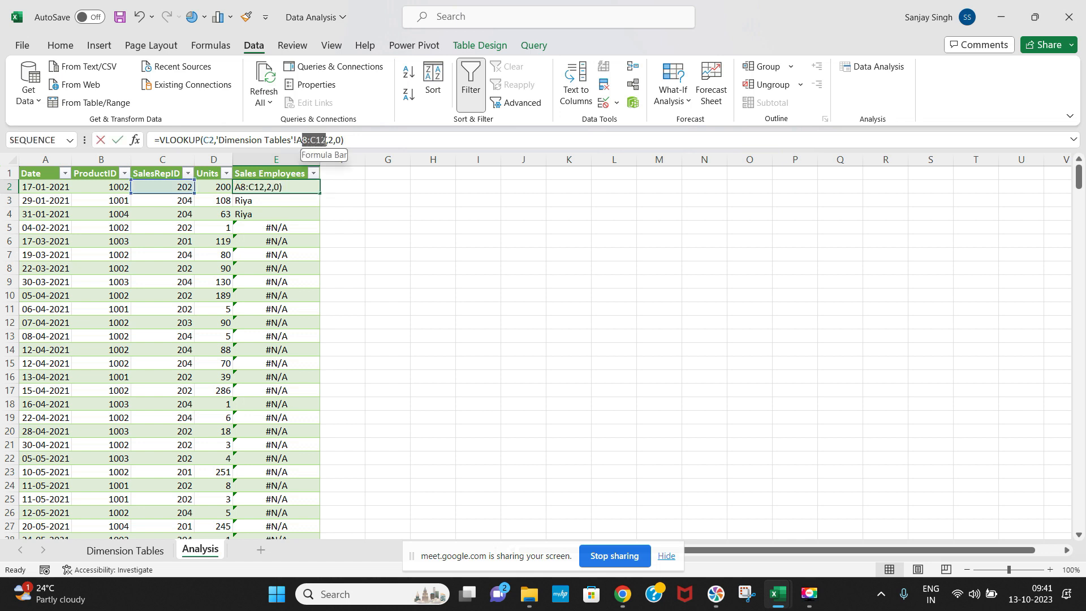
key("F4")
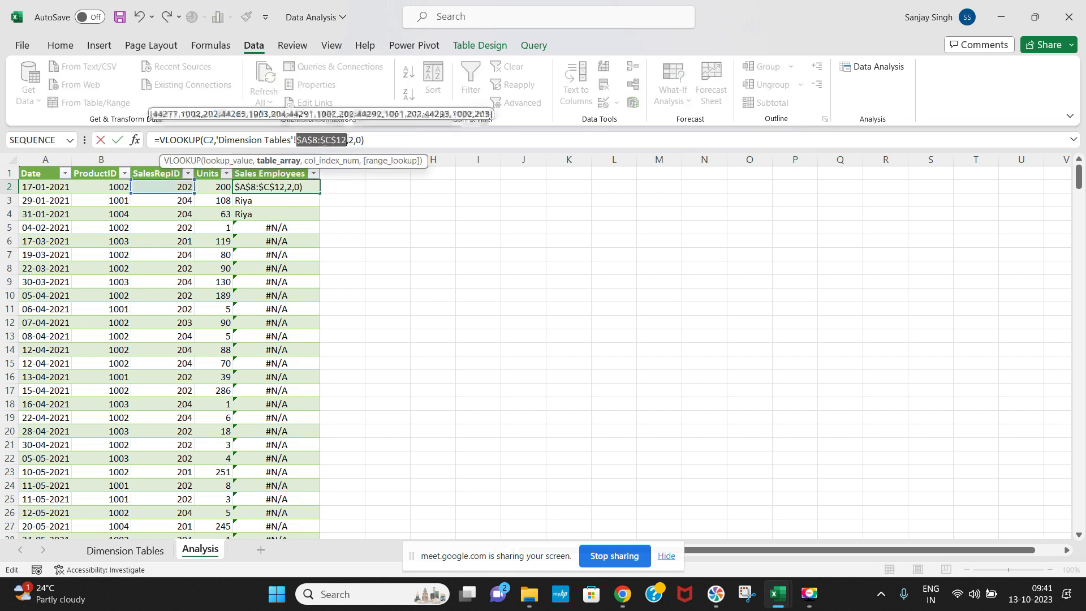
key("Return")
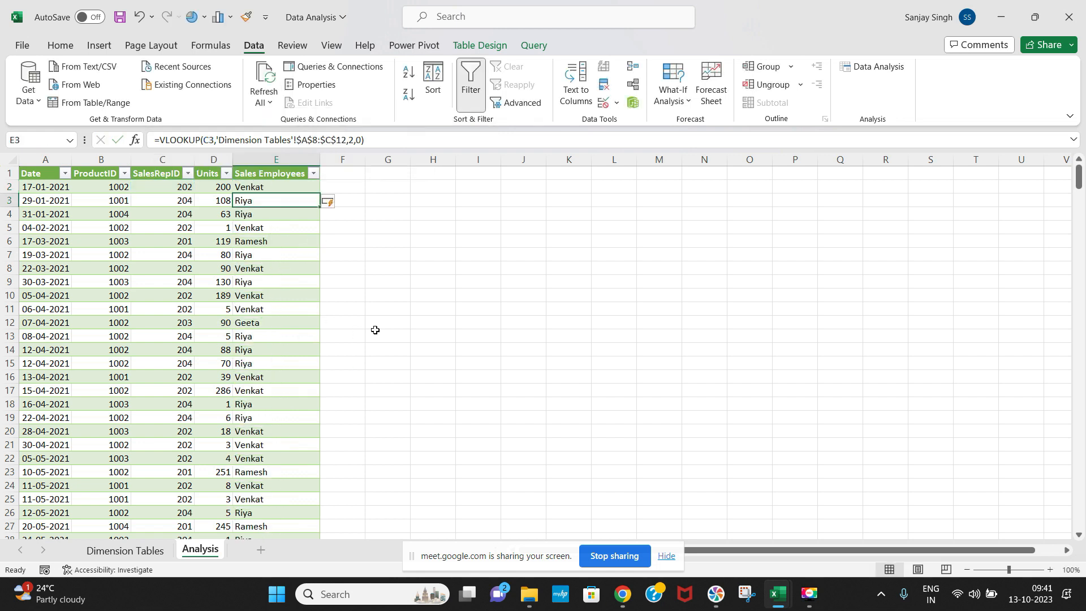
Add a "Product" column header in F1 beside Sales Employees
left_click(344, 172)
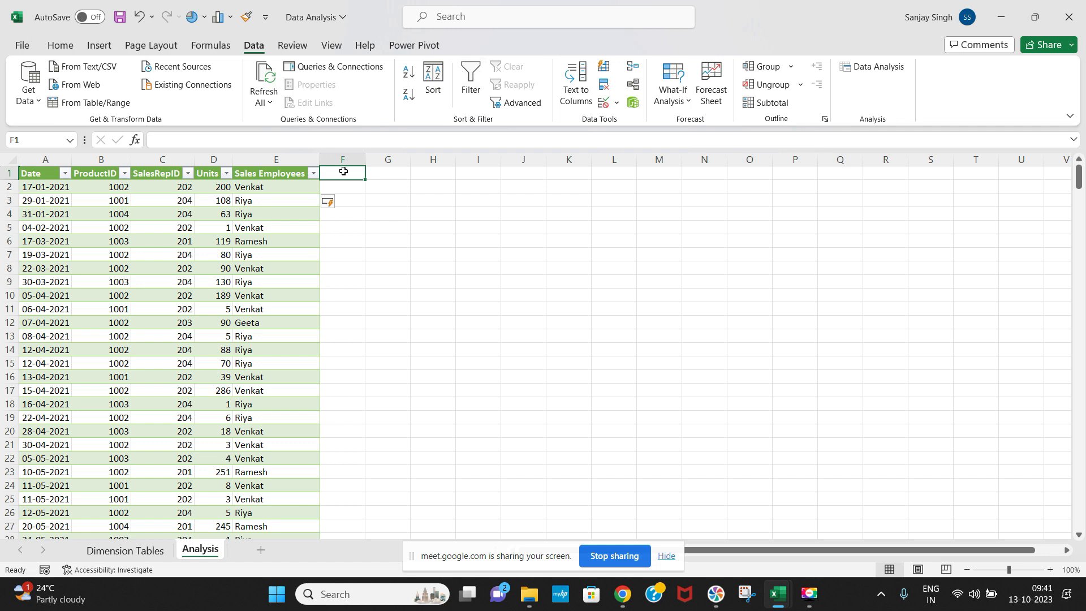
type("Pro")
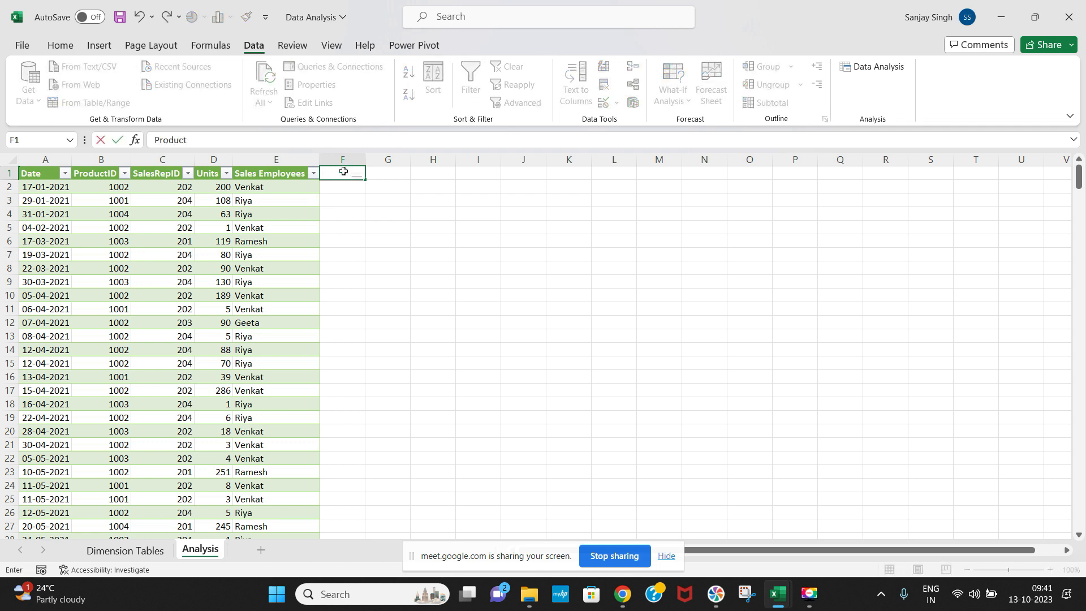
type("duct")
key("Return")
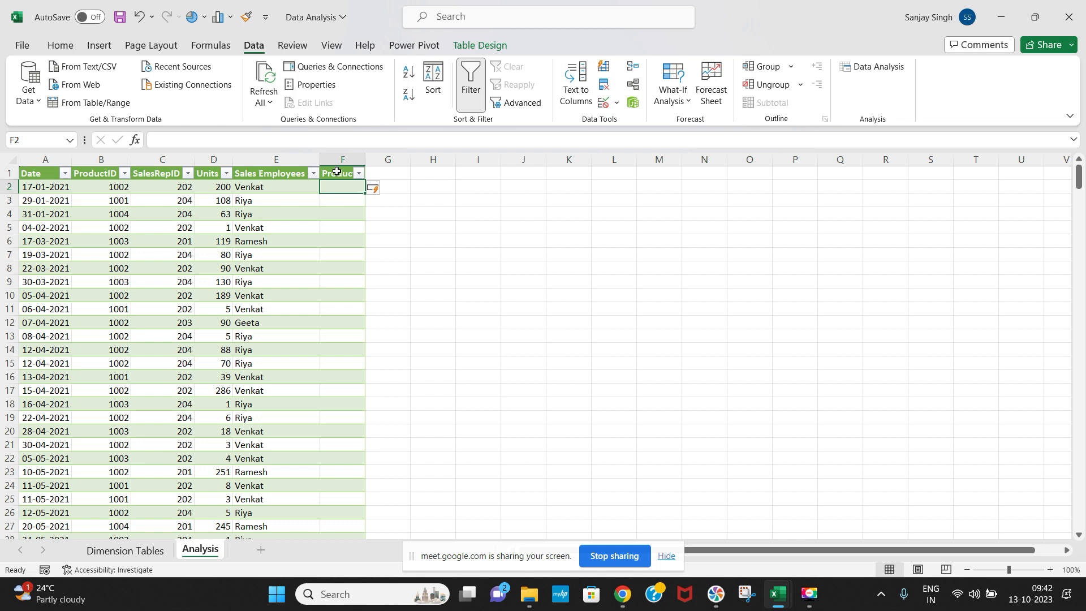
Clear all lookup formulas below the Sales Employees header, and undo the deletion
left_click(274, 173)
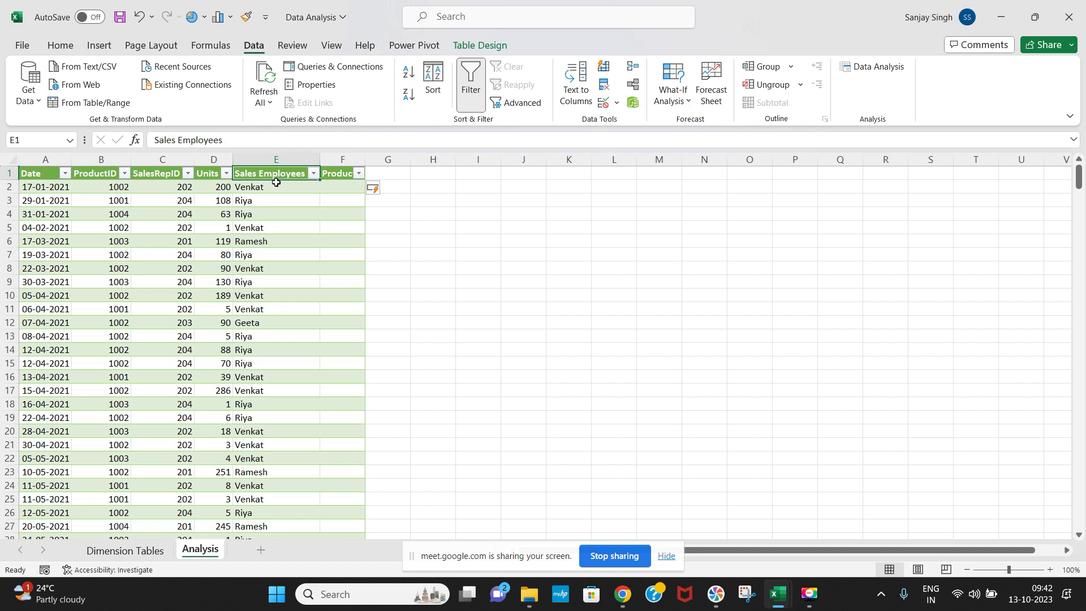
left_click(277, 188)
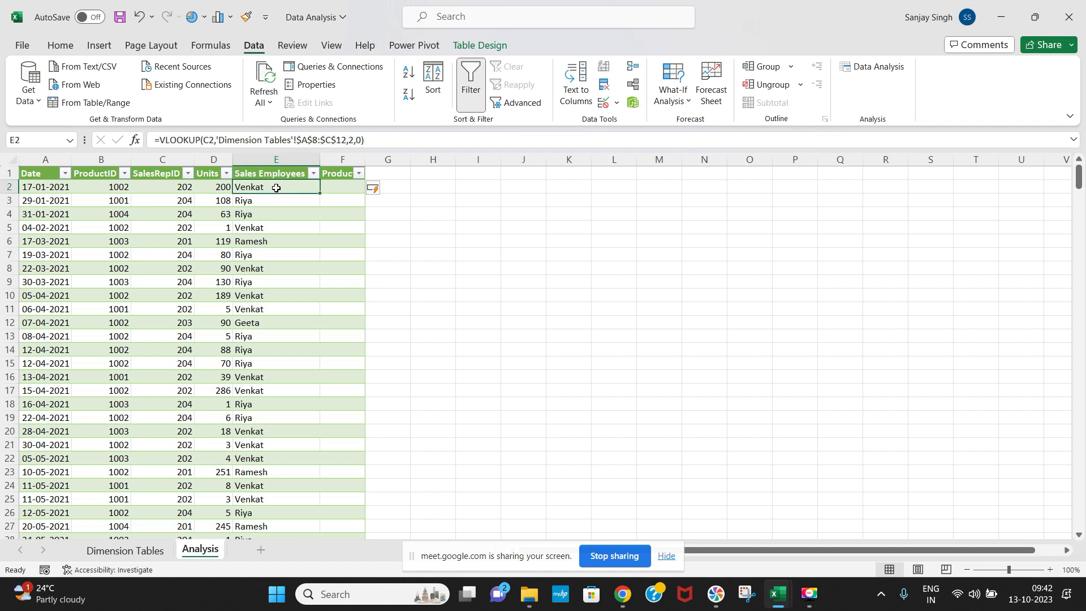
key("ctrl+shift+Down")
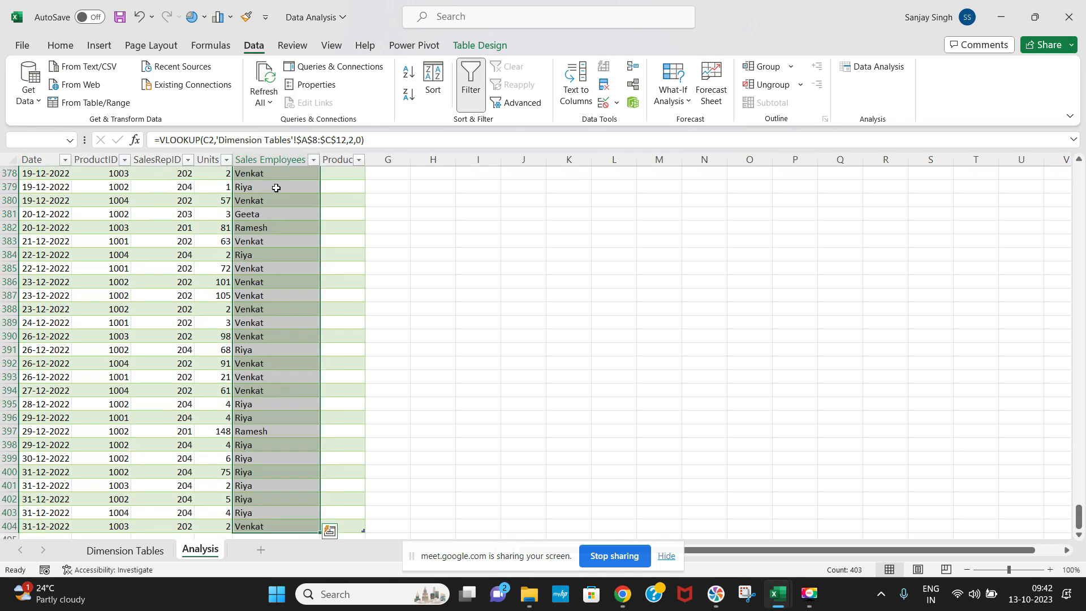
key("Delete")
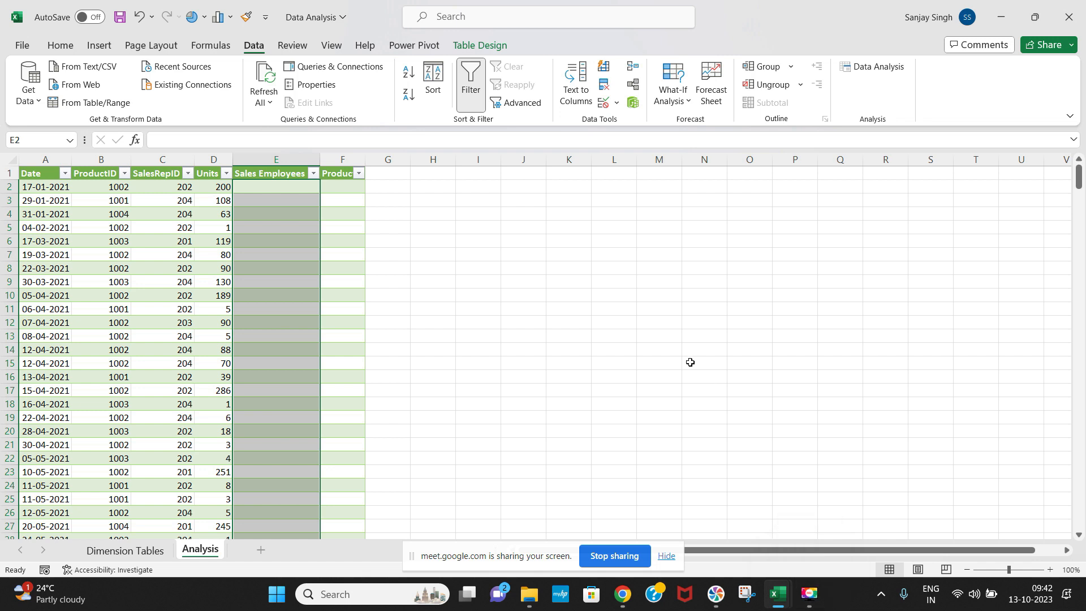
key("ctrl+z")
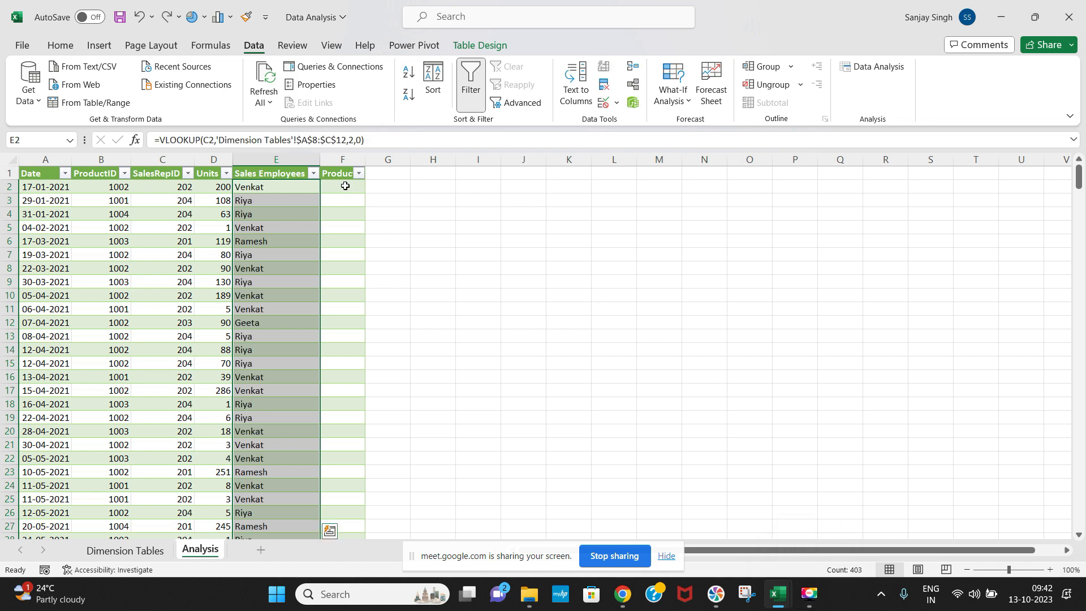
Start a VLOOKUP formula in F2 under the Product header with B2 as the lookup value
left_click(345, 185)
type("=")
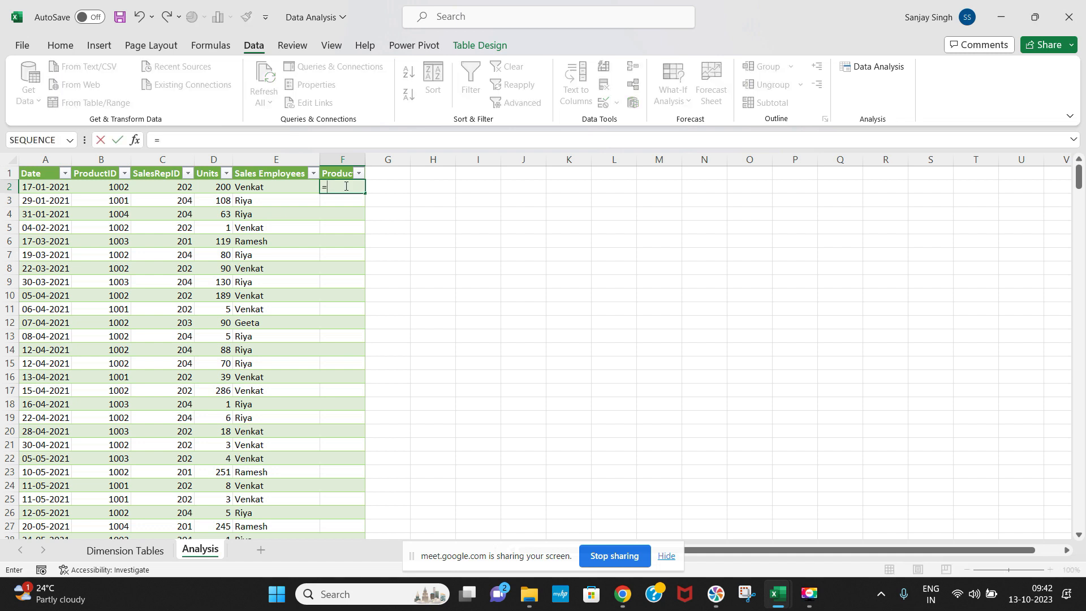
type("vl")
key("Tab")
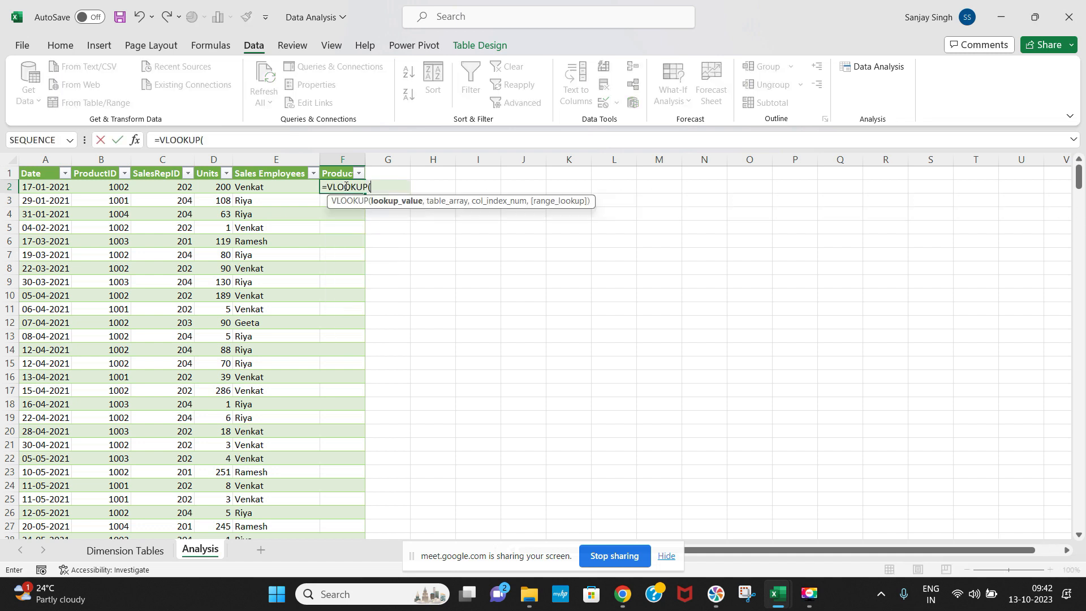
left_click(136, 141)
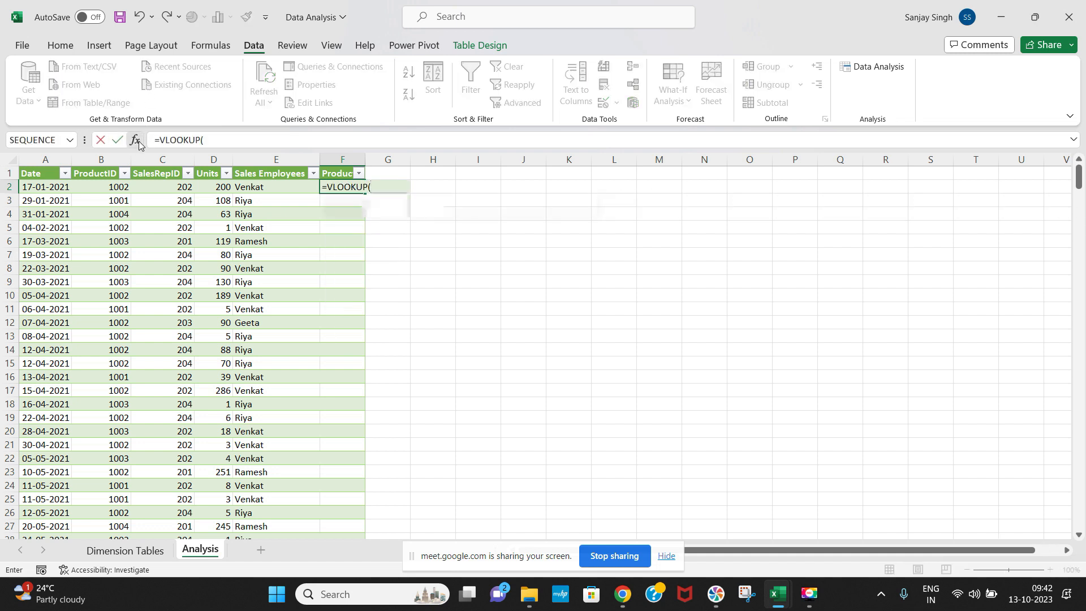
left_click(108, 186)
key("Tab")
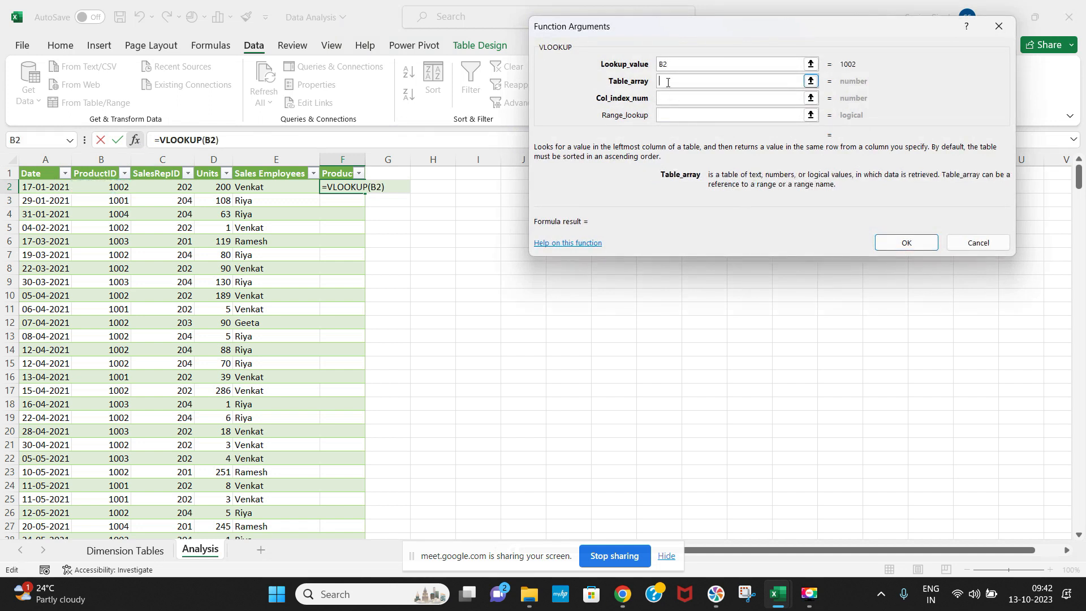
Set the lookup's table array to the product table on the Dimension Tables sheet as absolute range $A$1:$E$5
left_click(141, 551)
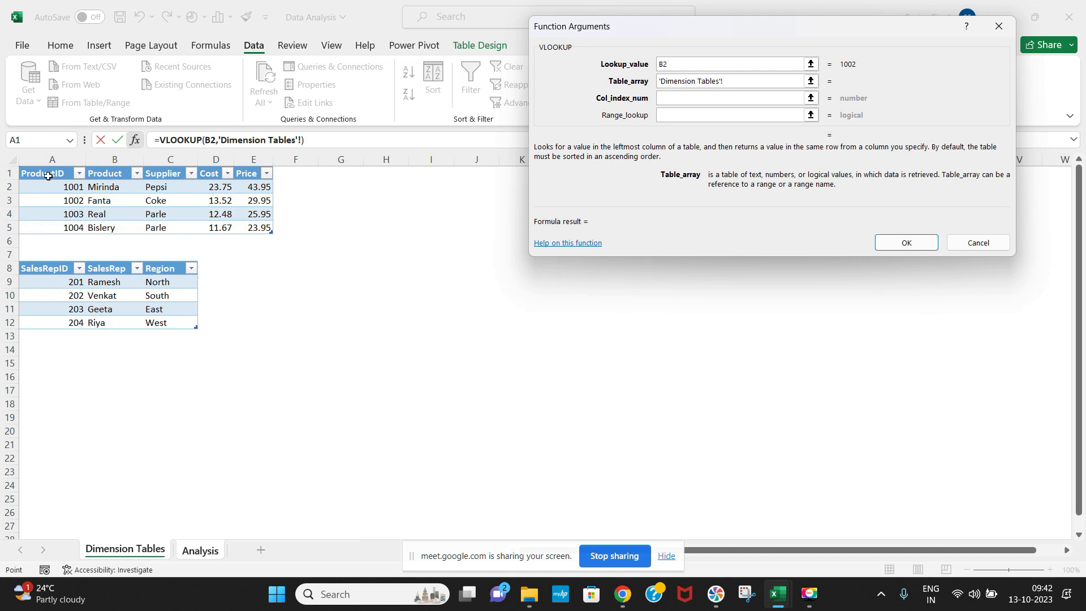
left_click_drag(46, 176, 266, 227)
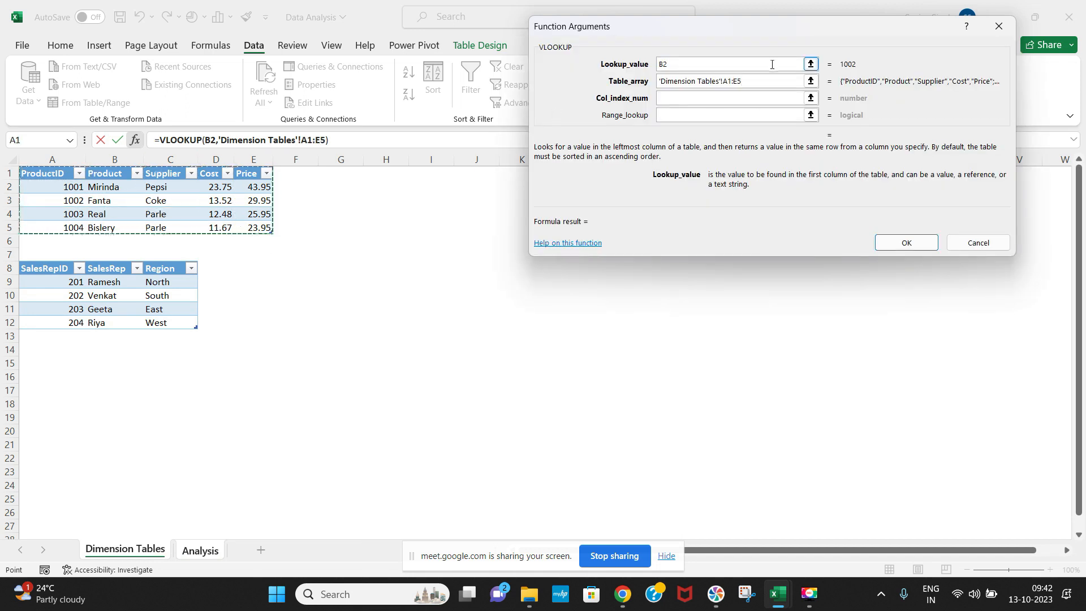
key("F4")
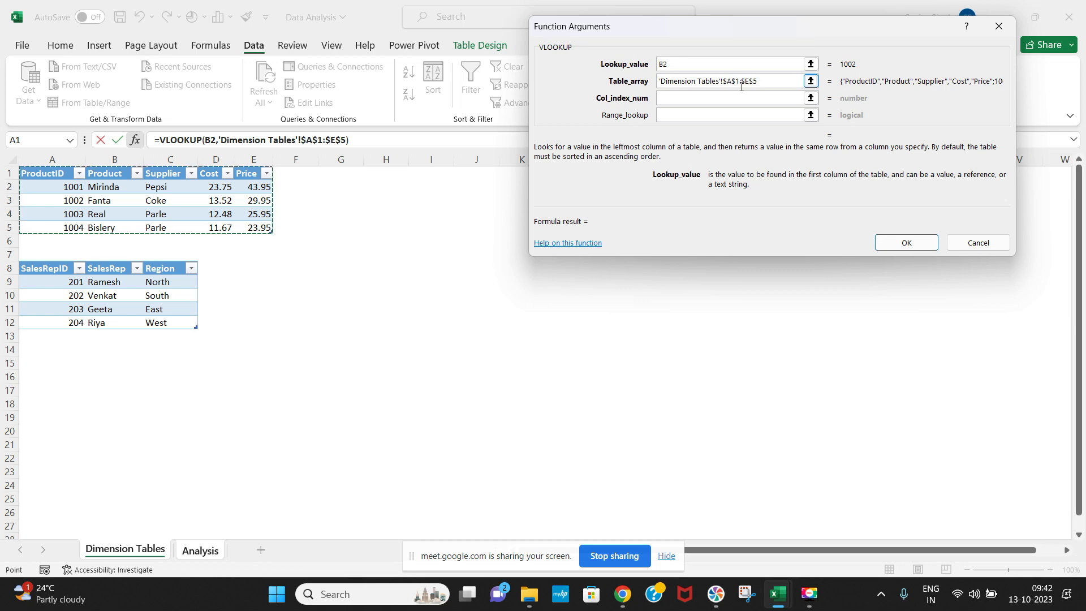
Complete the product lookup with column index 2 and range lookup 0
left_click(702, 97)
type("2")
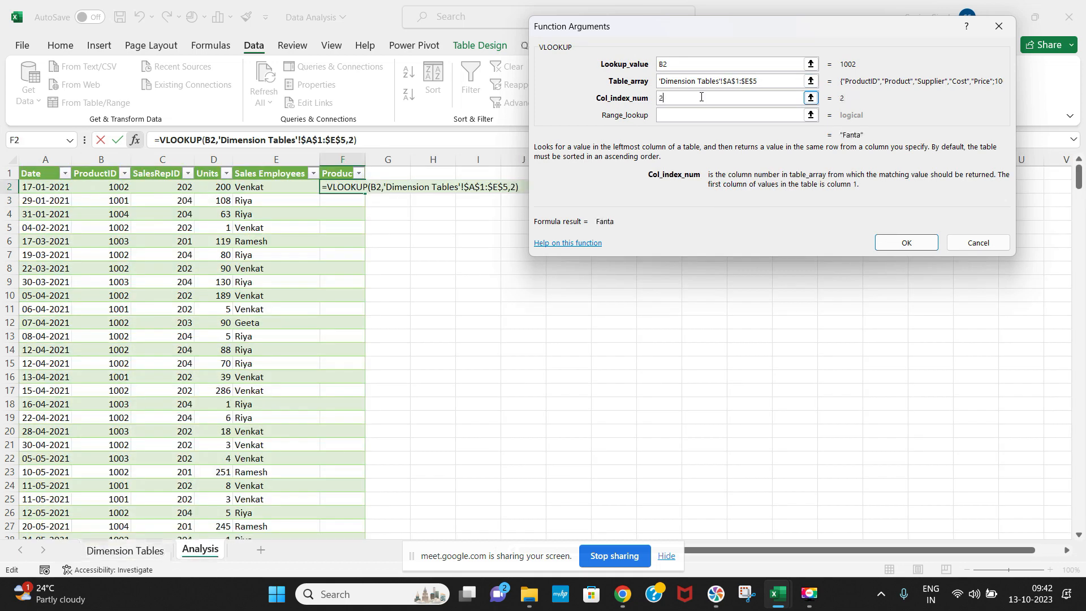
left_click(692, 114)
type("0")
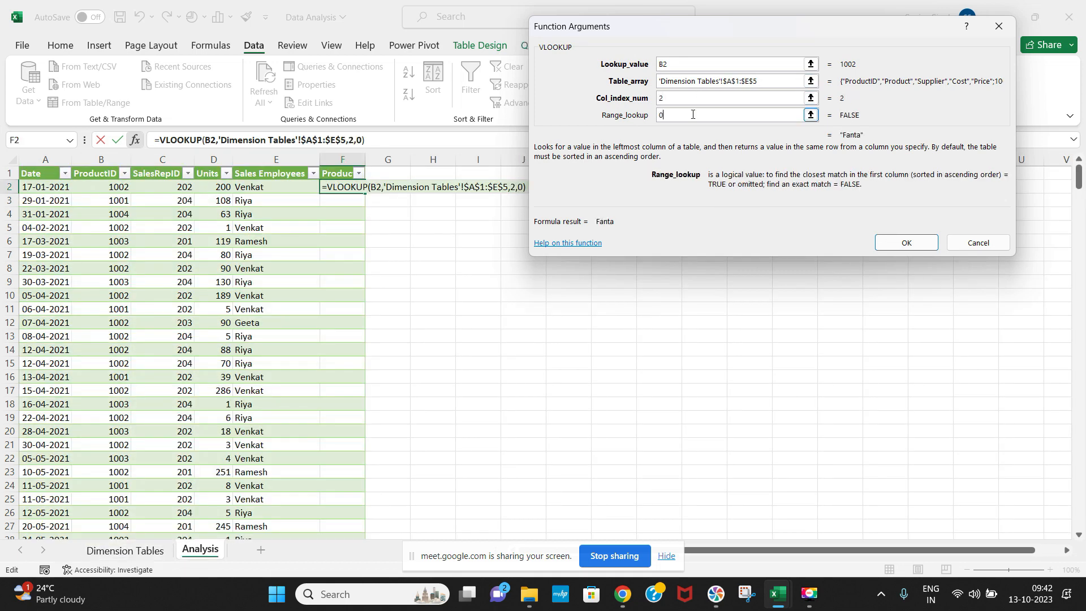
key("Return")
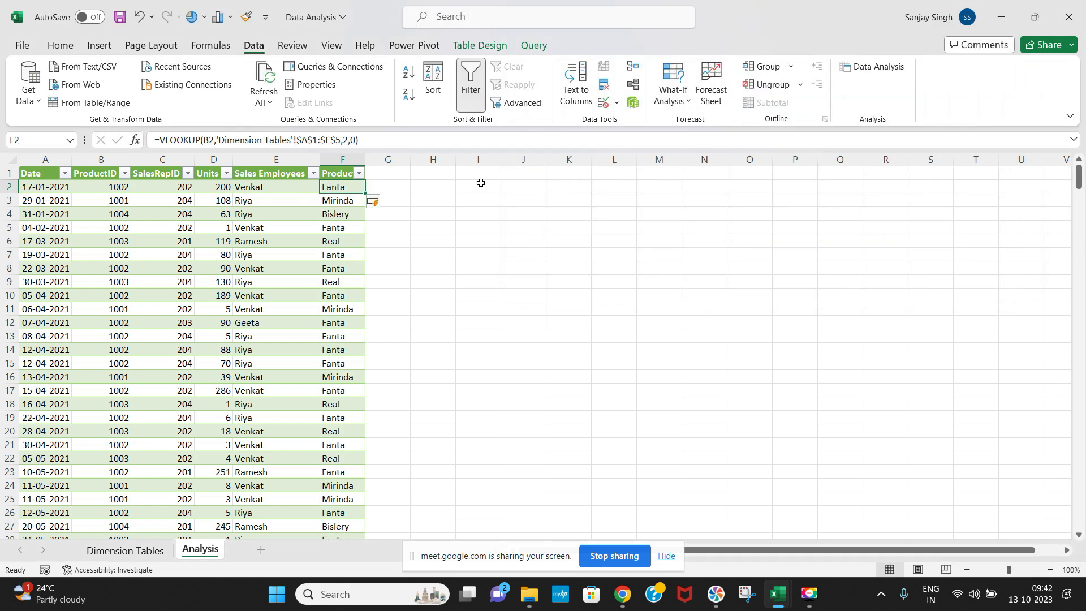
Add a "Price" column header in G1 beside the Product column
left_click(388, 175)
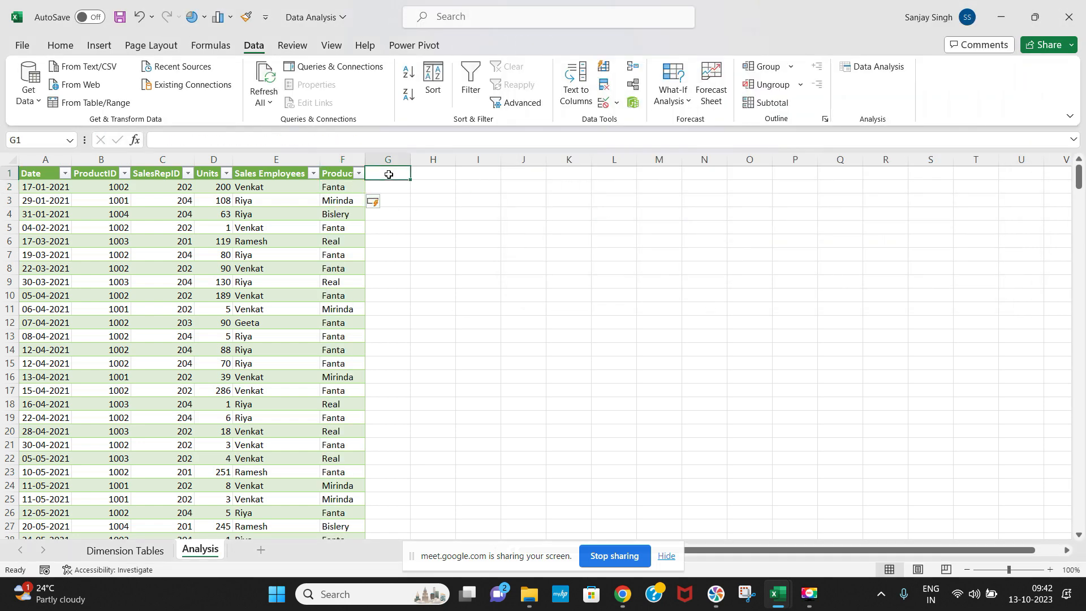
type("Pric")
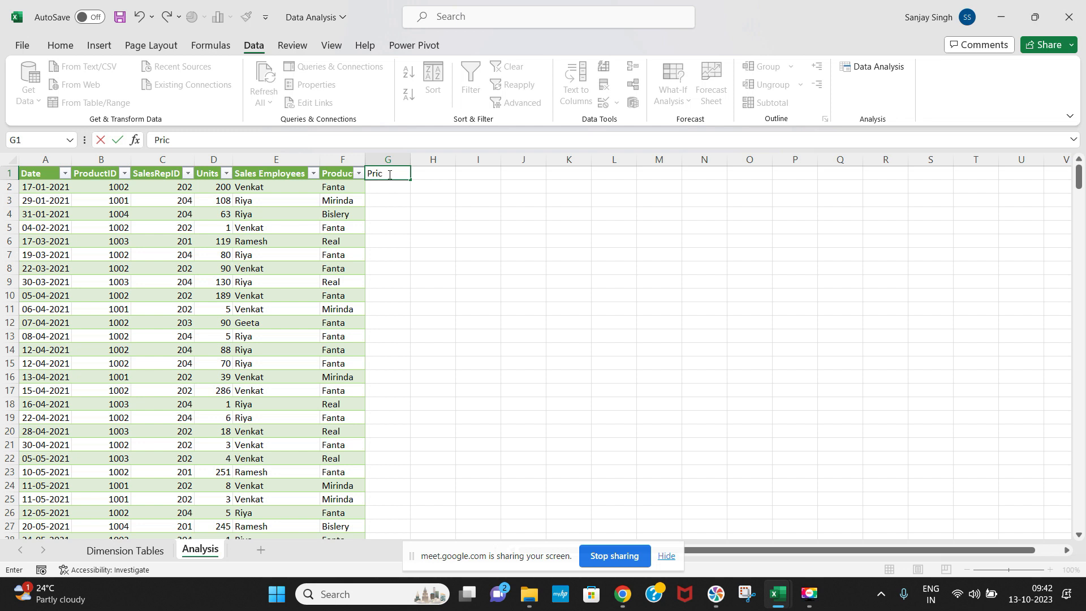
type("e")
key("Return")
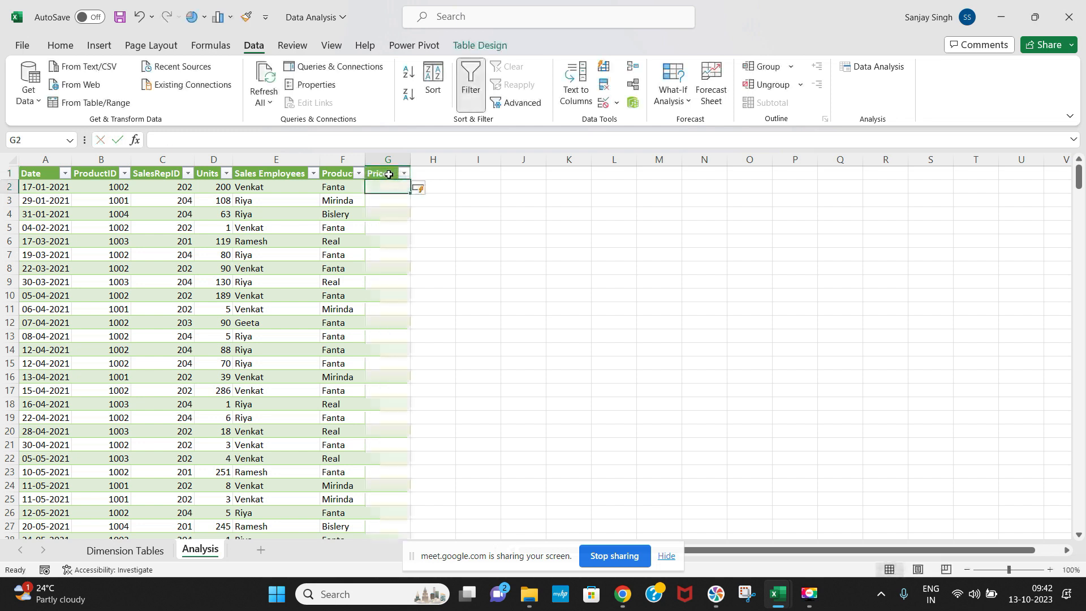
Fill the Price column from G2 with =VLOOKUP(B2,'Dimension Tables'!$A$1:$E$5,5,0)
type("=vl")
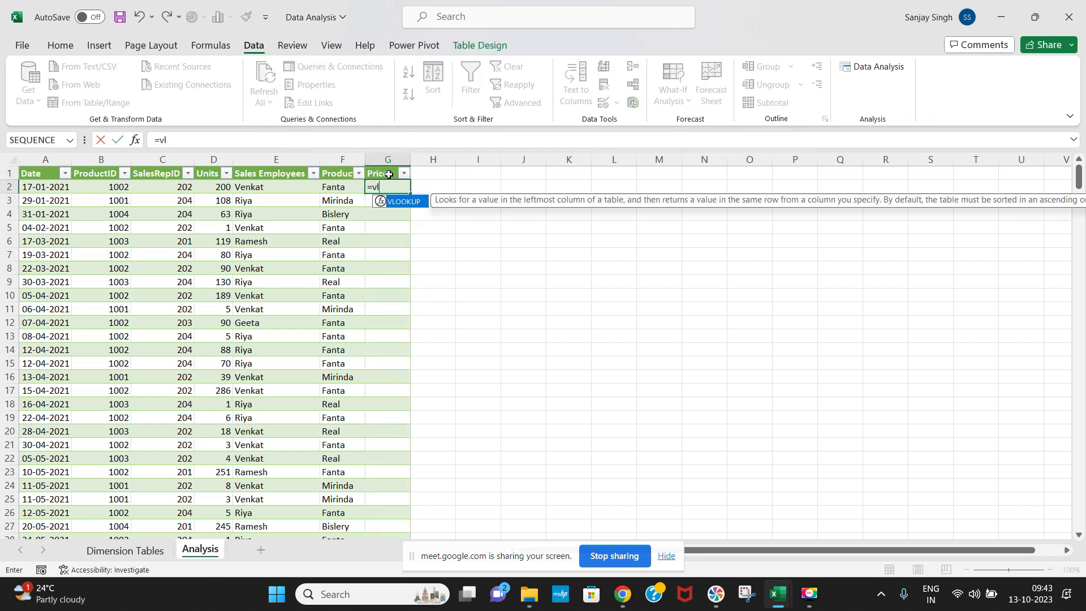
key("Tab")
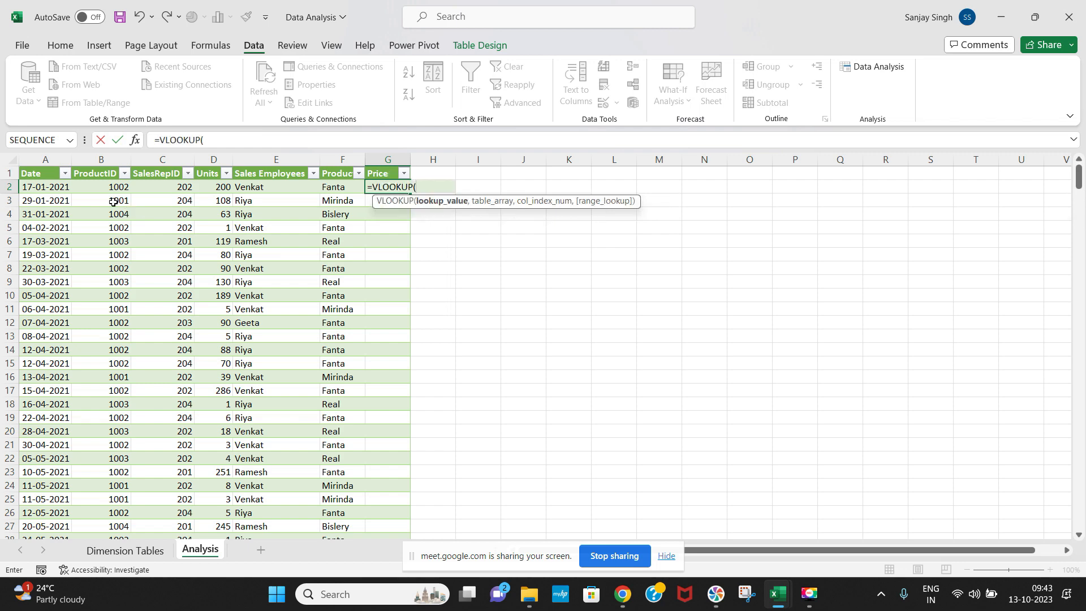
left_click(103, 188)
type(",")
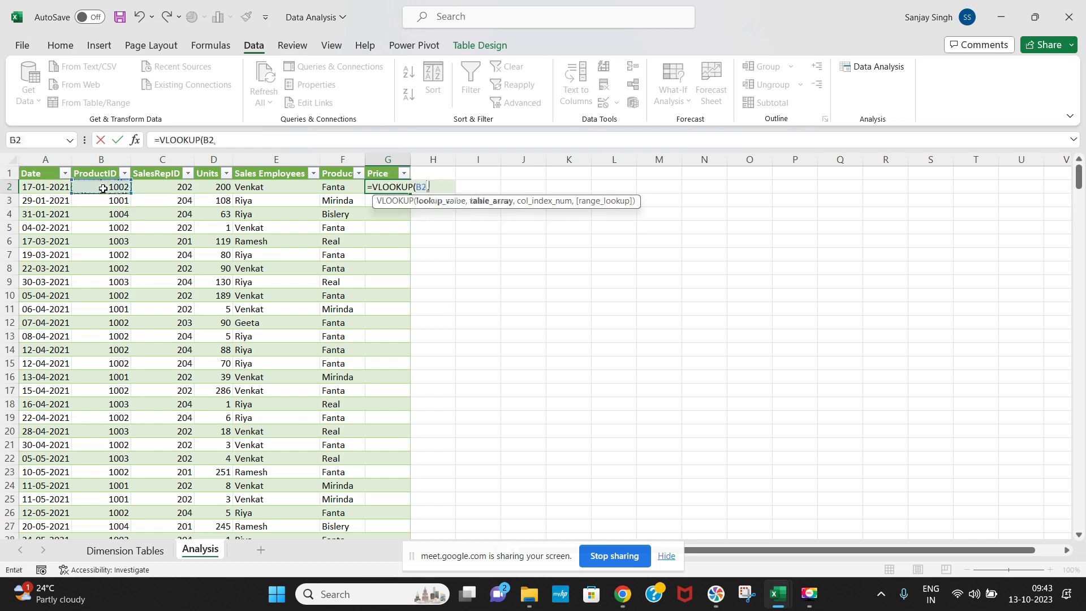
left_click(126, 550)
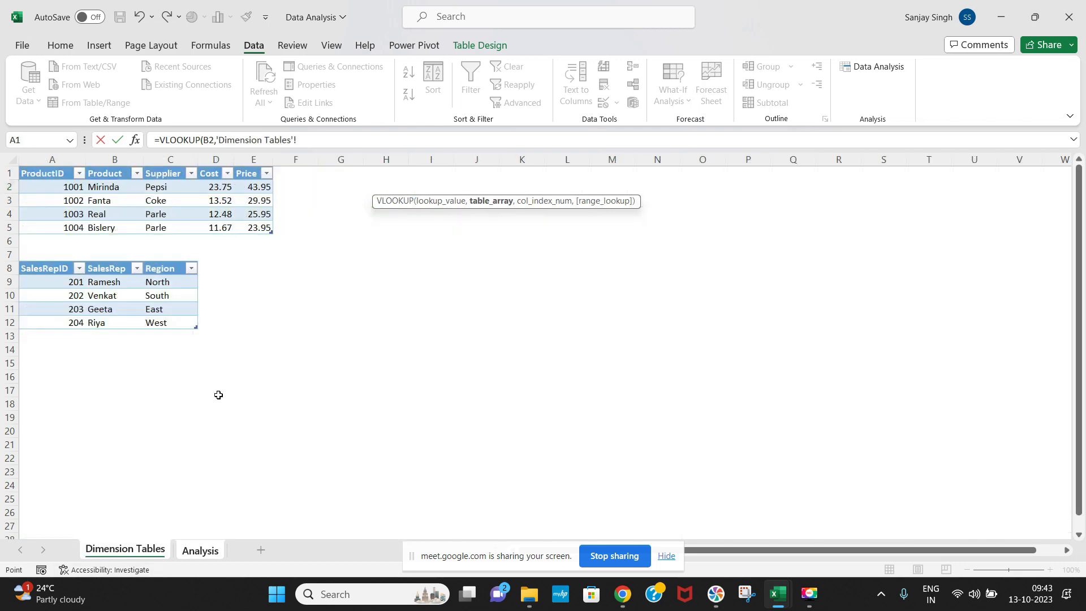
left_click_drag(50, 175, 252, 227)
key("F4")
type(",")
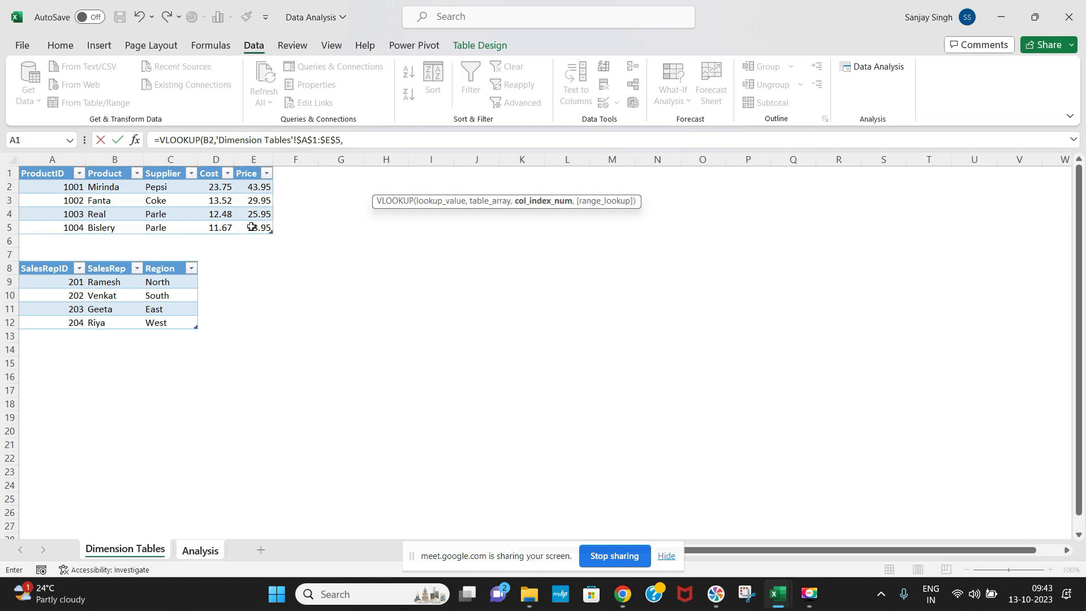
type("5,")
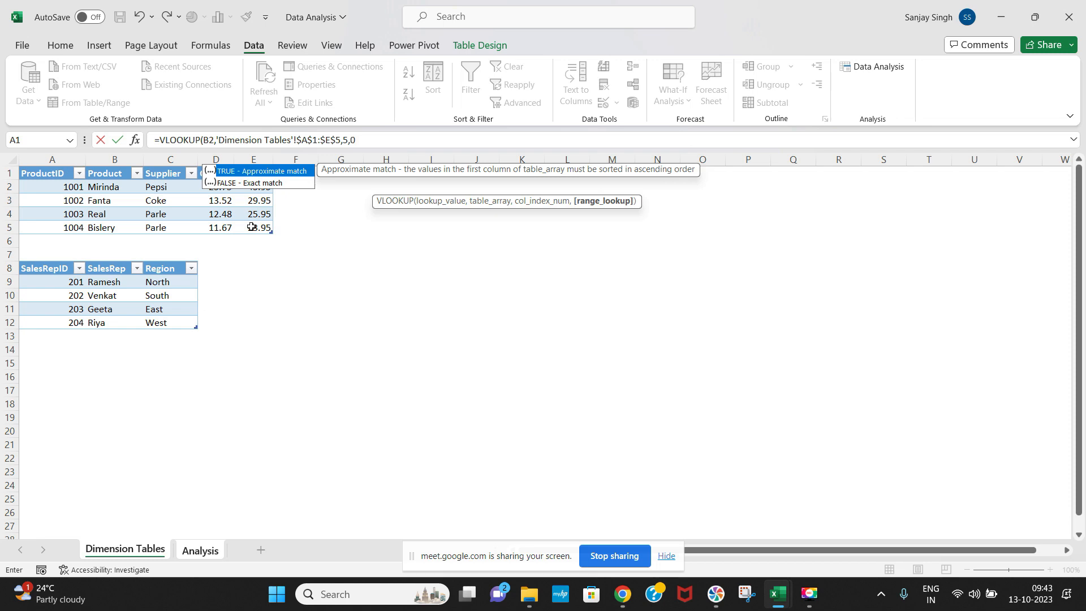
type("0")
key("Return")
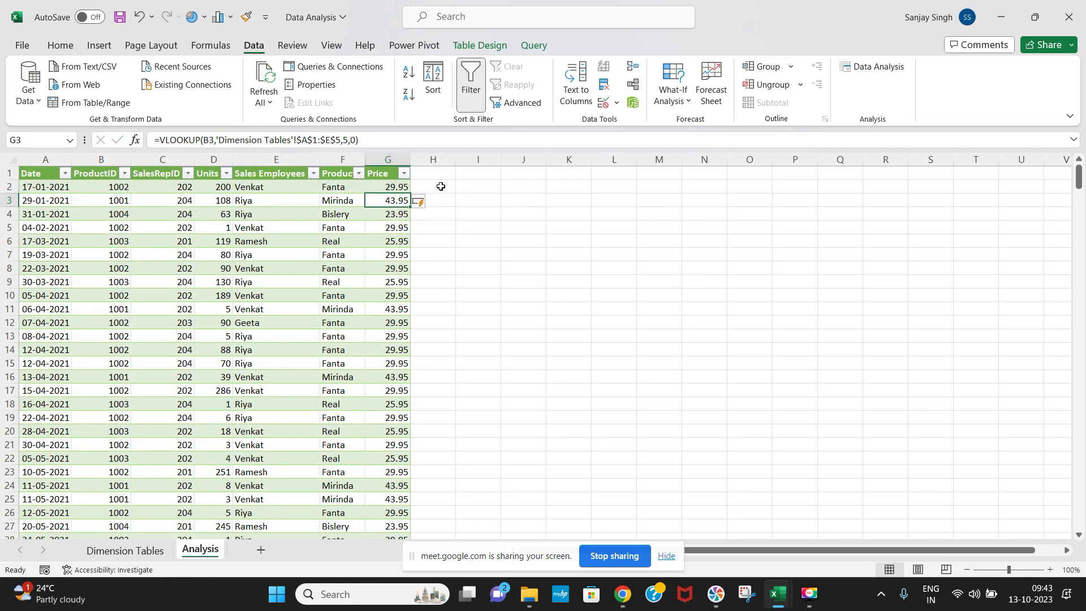
Add a "Revenue" column header in H1 beside the Price column
left_click(433, 172)
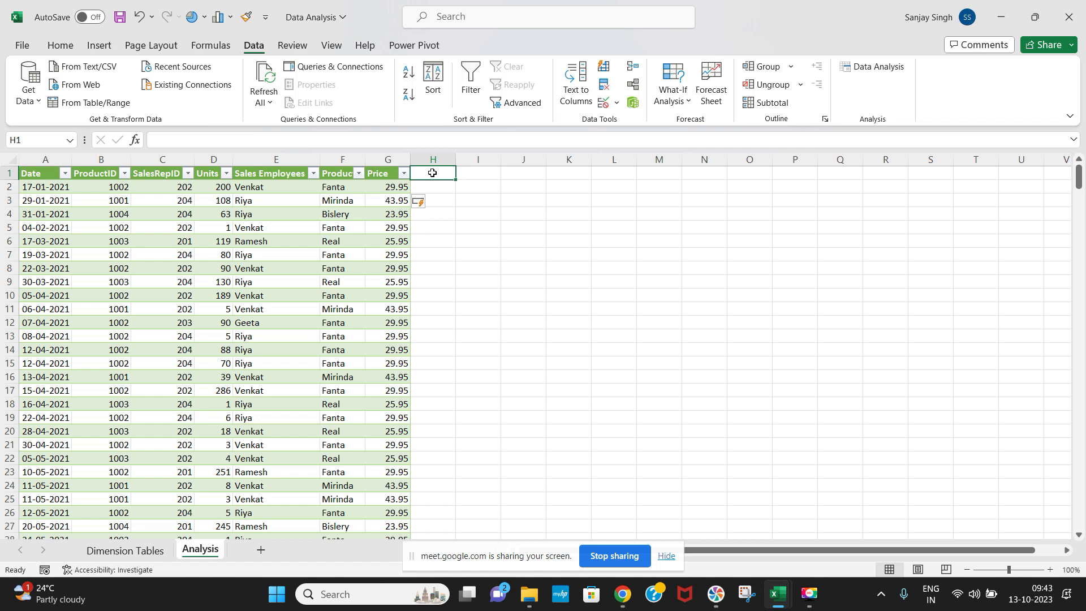
type("Re")
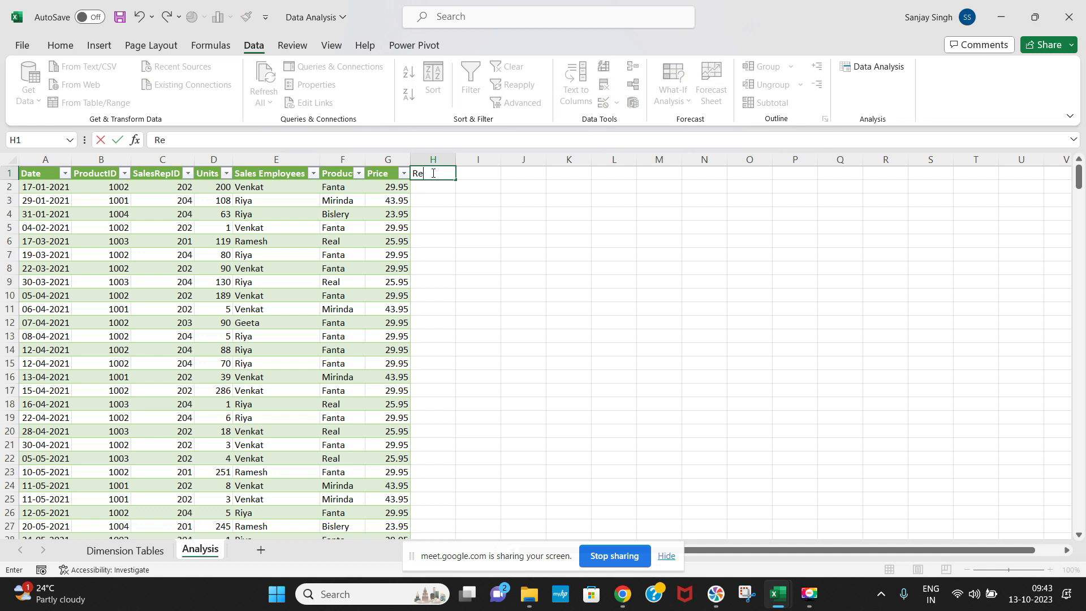
type("venue")
key("Return")
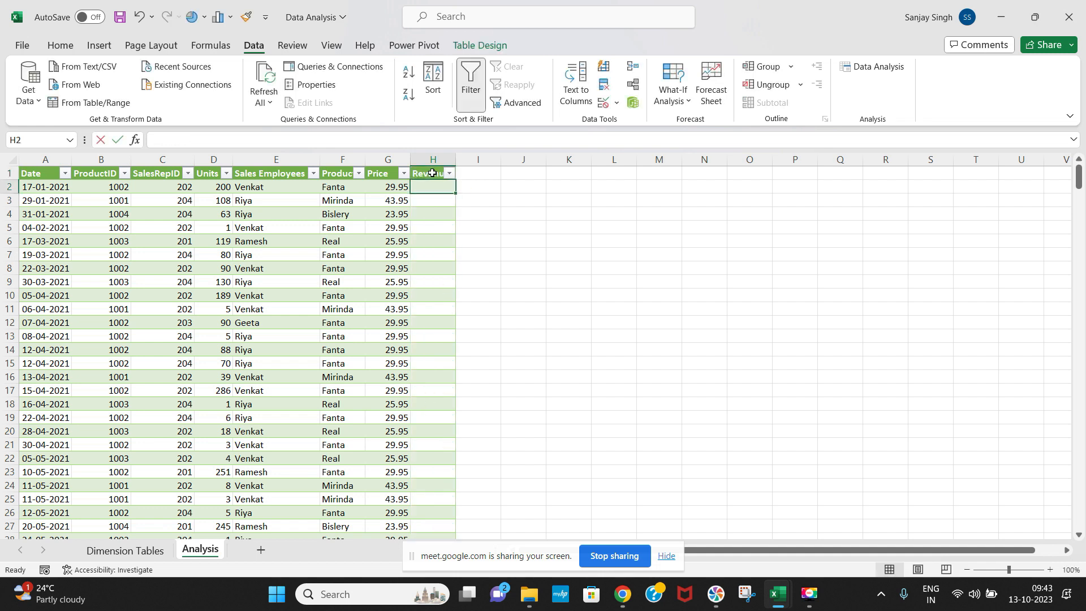
Calculate the Revenue column from H2 as units times price with =D2*G2
type("=")
left_click(207, 186)
type("*")
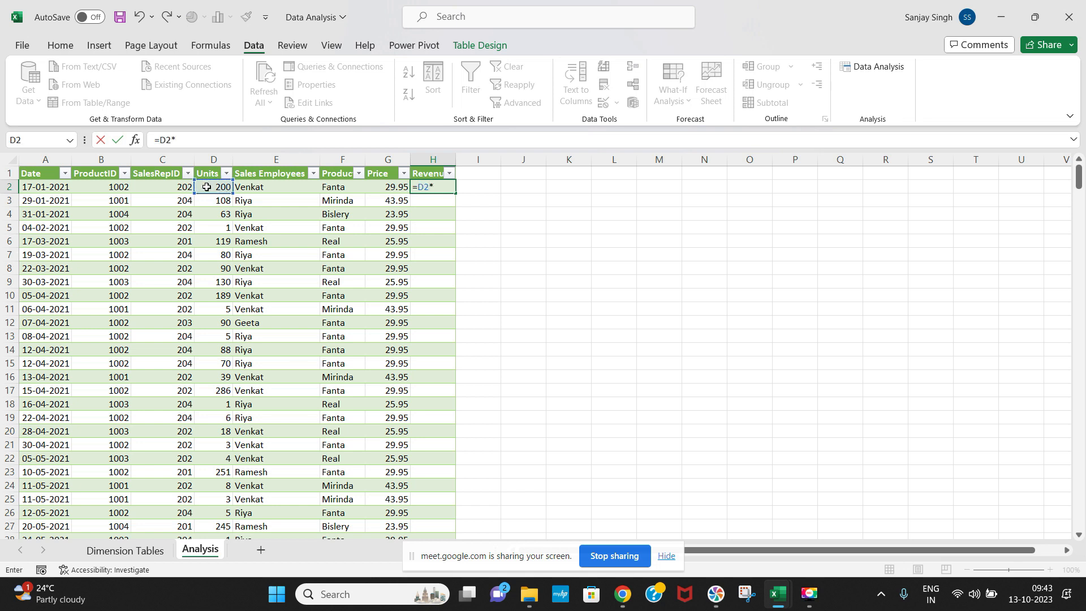
left_click(390, 187)
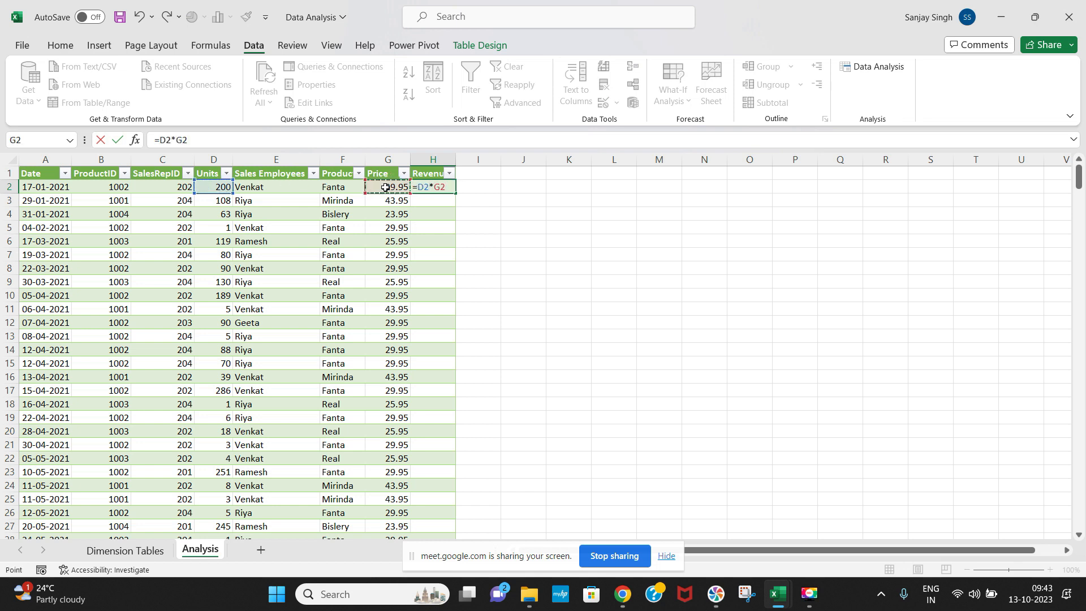
key("Return")
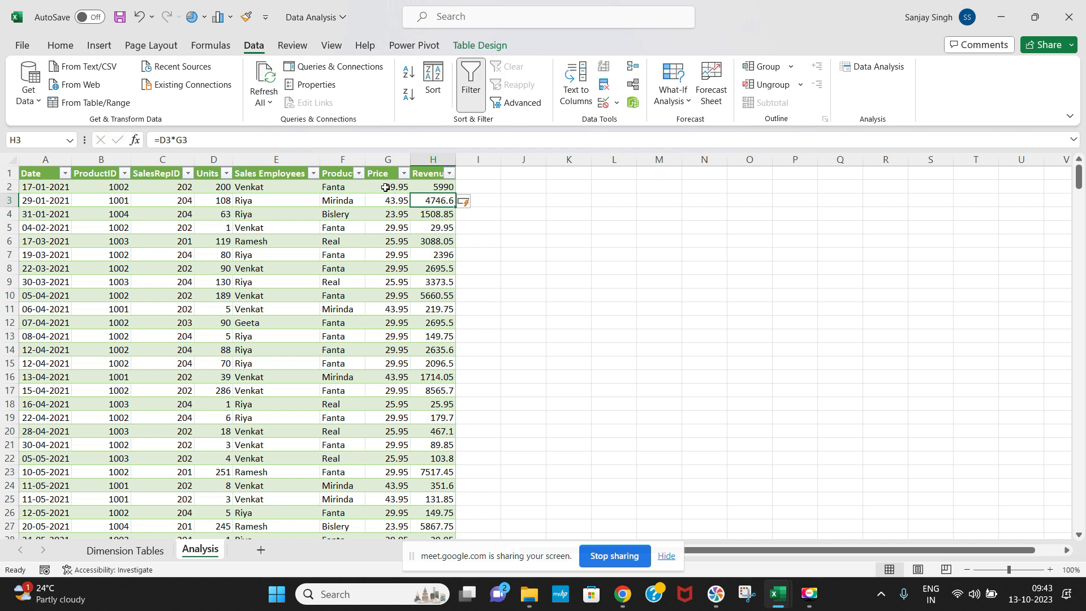
Add a "Cost" column header in I1 beside the Revenue column
left_click(482, 175)
type("Co")
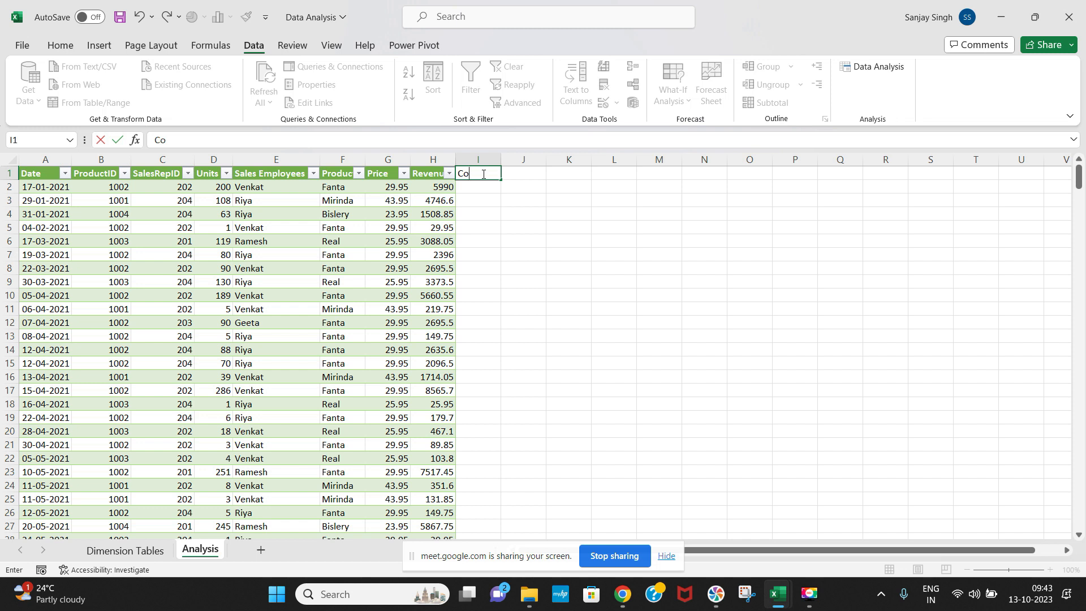
type("st")
key("Return")
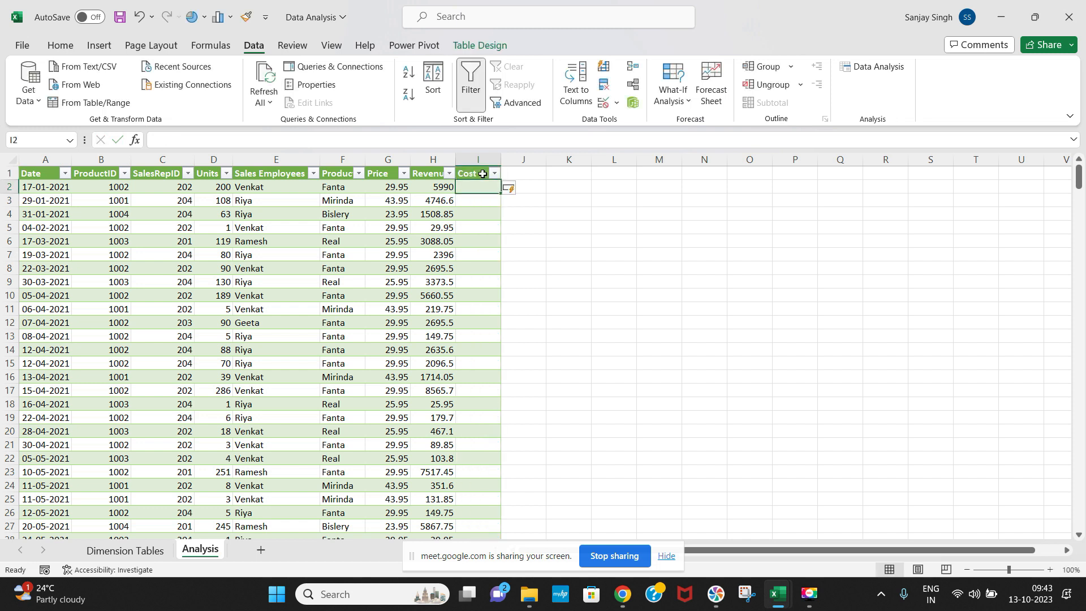
Fill the Cost column from I2 with =VLOOKUP(B2,'Dimension Tables'!$A$1:$E$5,4,0)
type("=vl")
key("Tab")
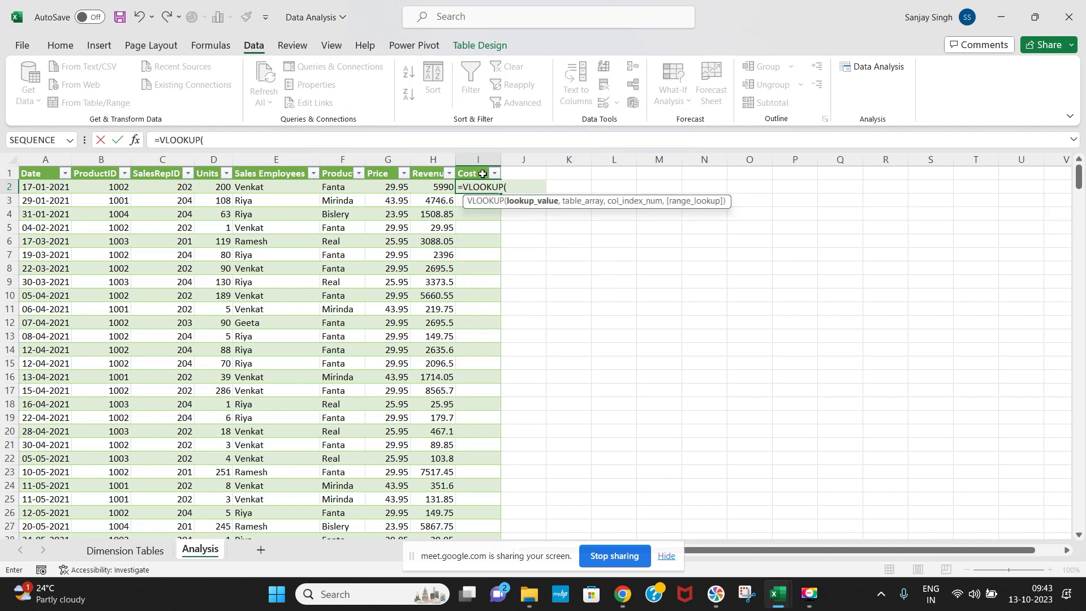
left_click(165, 186)
left_click(119, 186)
type(",")
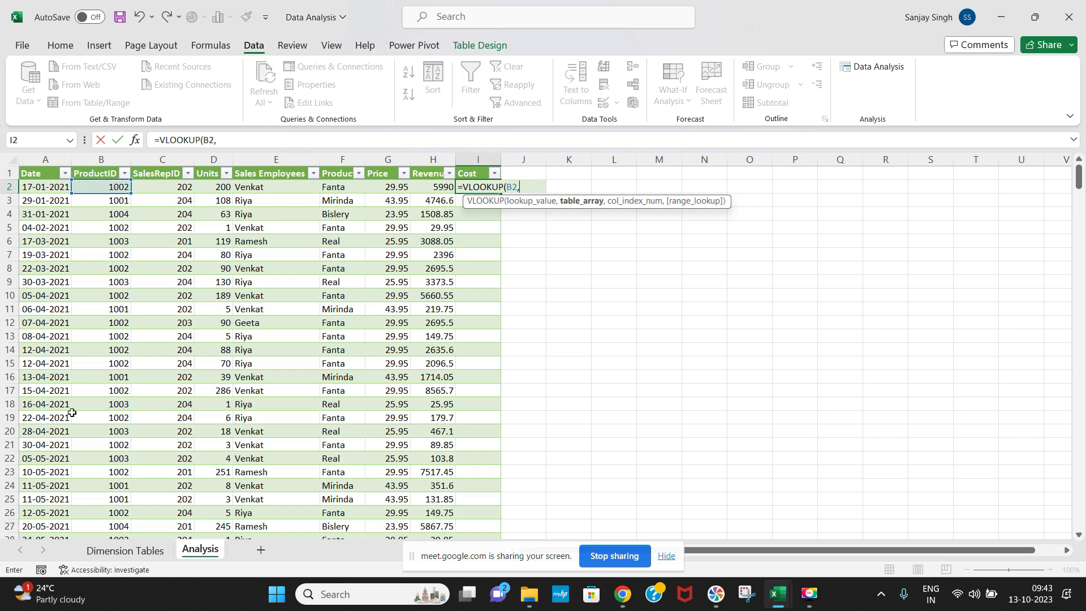
left_click(125, 550)
left_click_drag(46, 175, 271, 227)
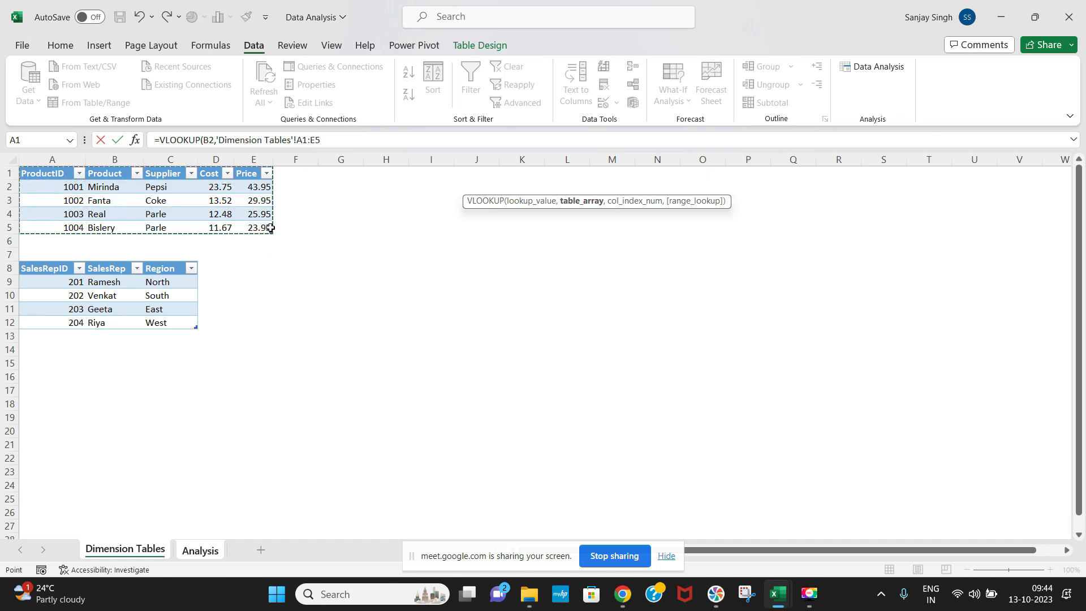
key("F4")
type(",")
type("4,0")
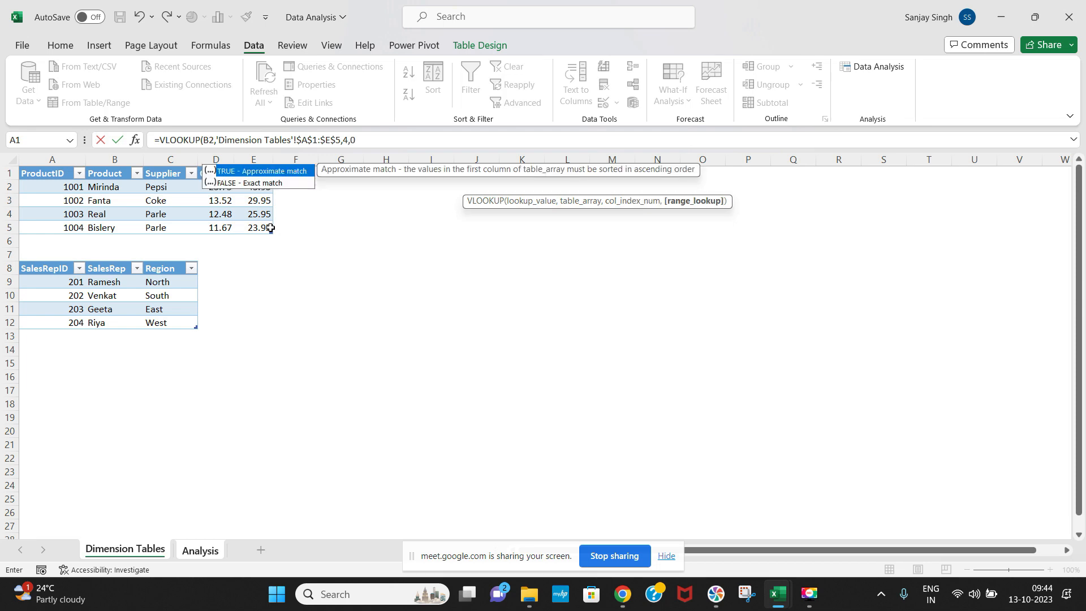
key("Return")
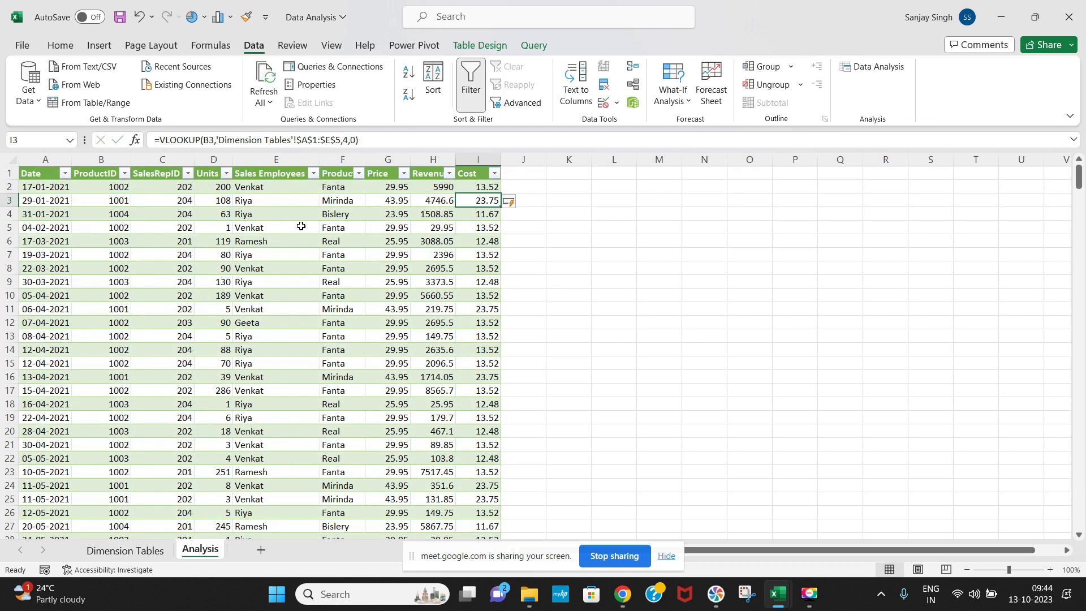
Add a "Total Expense" column header in J1 beside the Cost column
left_click(524, 171)
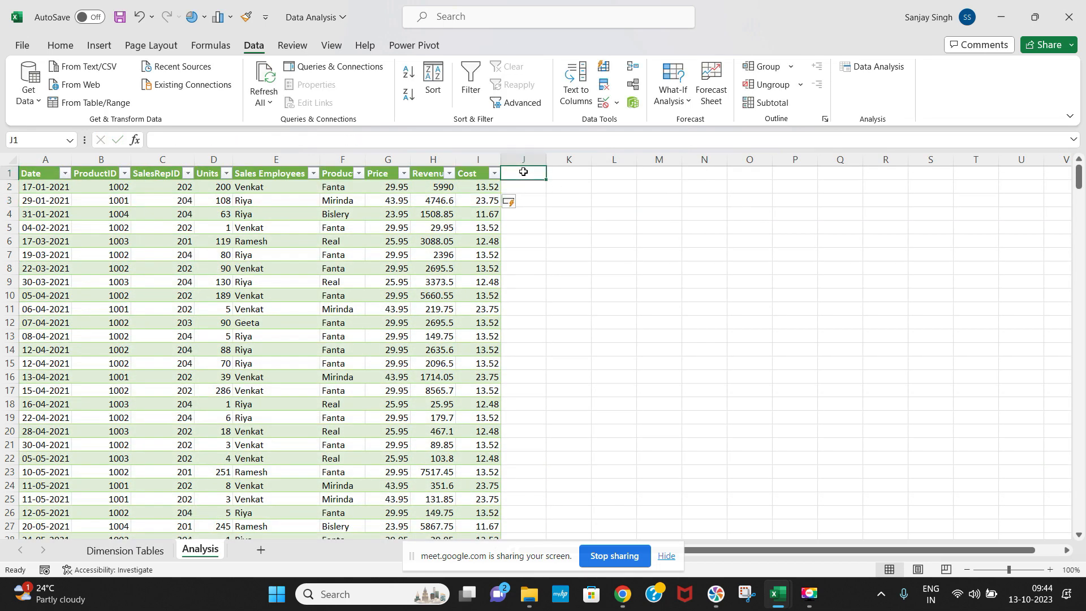
type("Total Expense")
key("Return")
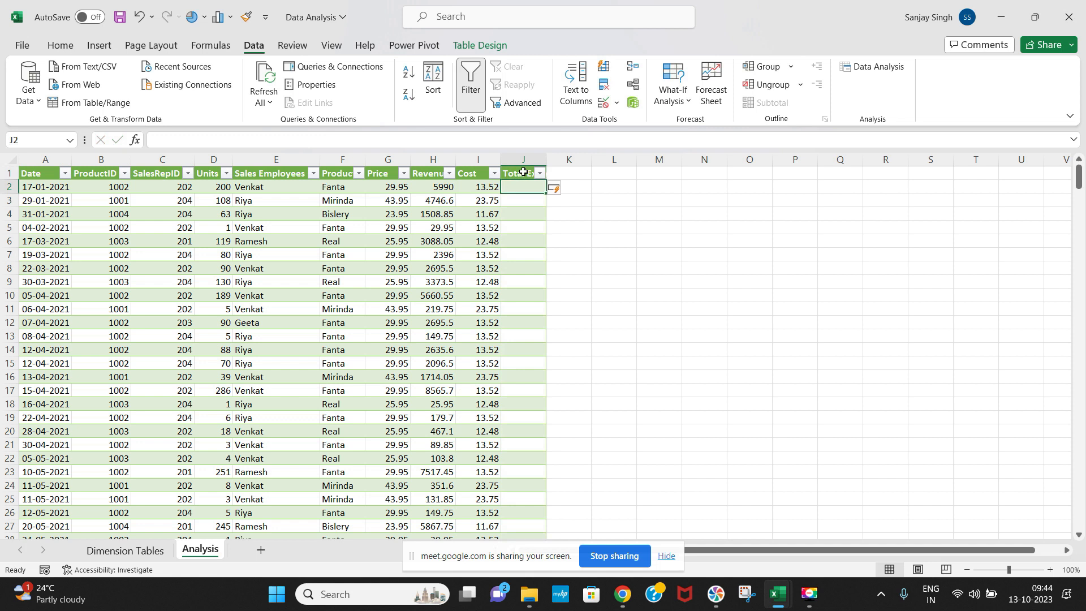
Calculate the Total Expense column from J2 as units times cost with =D2*I2, and widen the column to fit its header
type("=")
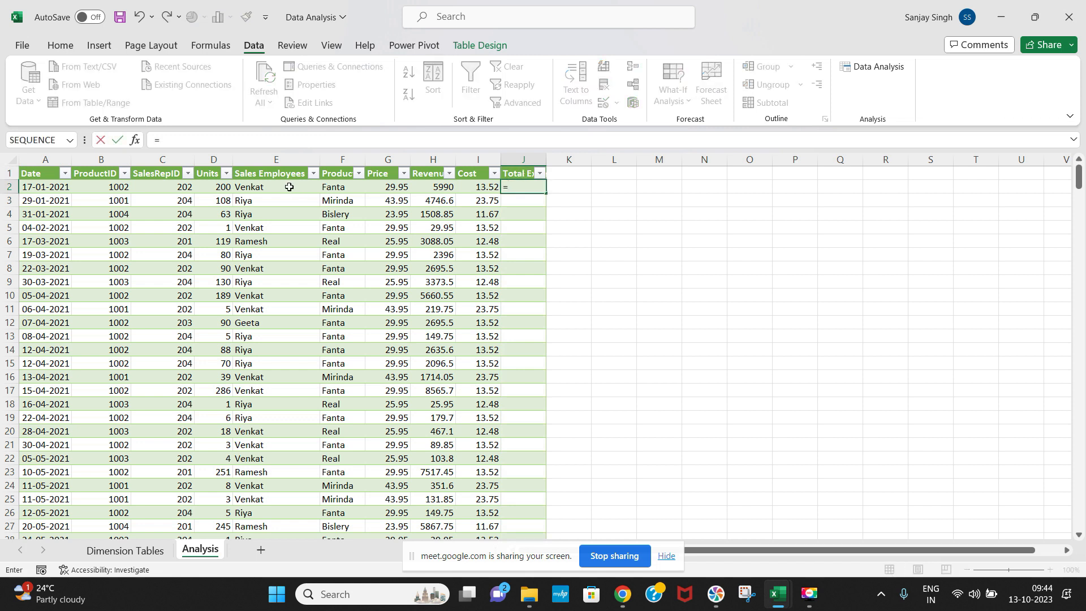
left_click(206, 191)
type("&")
key("BackSpace")
type("*")
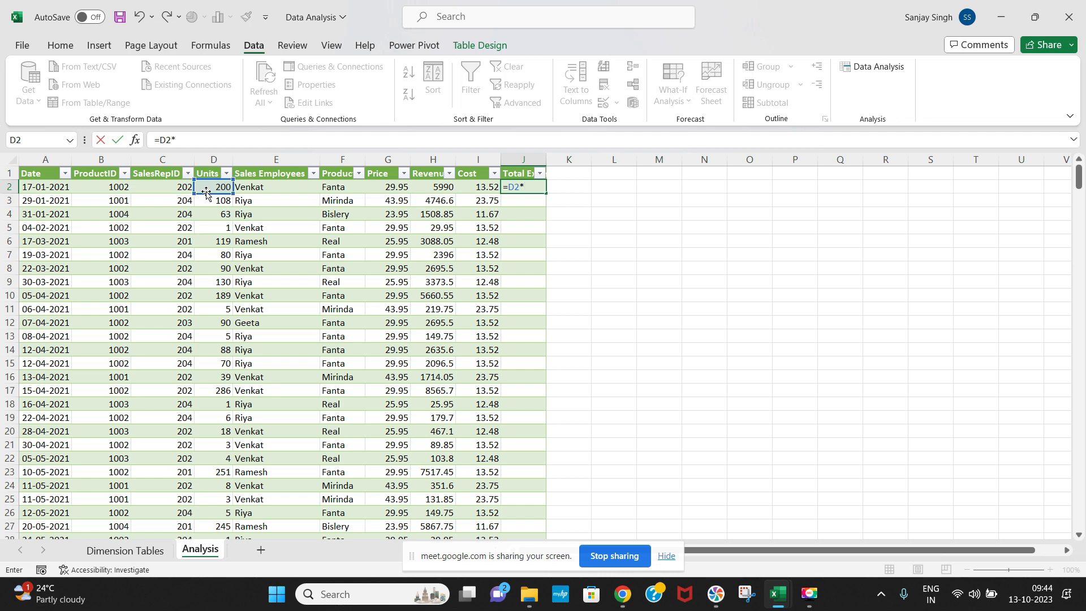
left_click(468, 190)
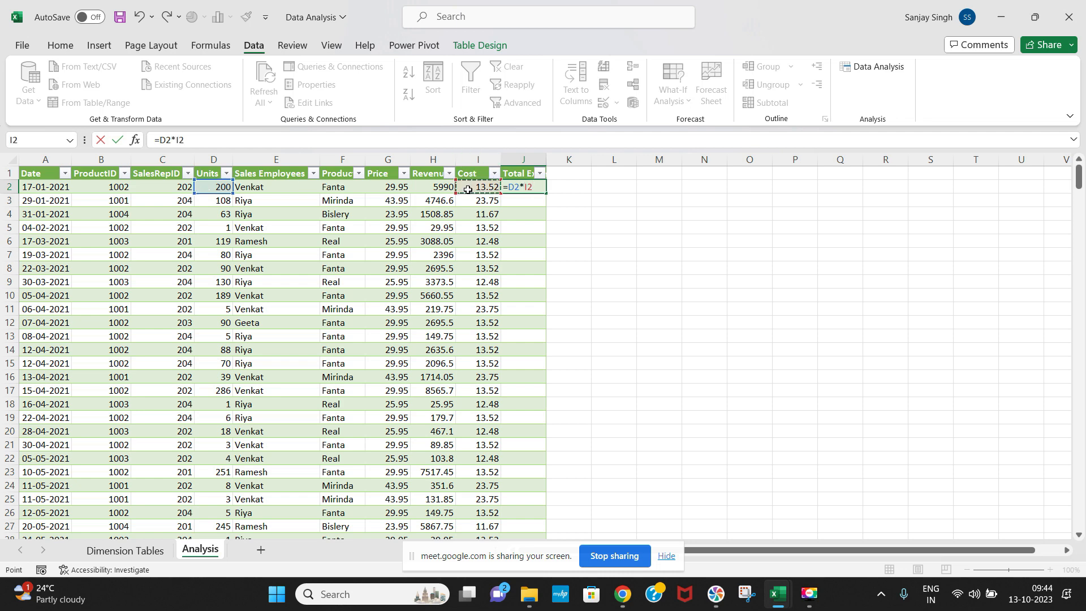
key("Return")
left_click_drag(545, 158, 575, 157)
Add a "Profit" column header in K1 beside the Total Expense column
left_click(587, 172)
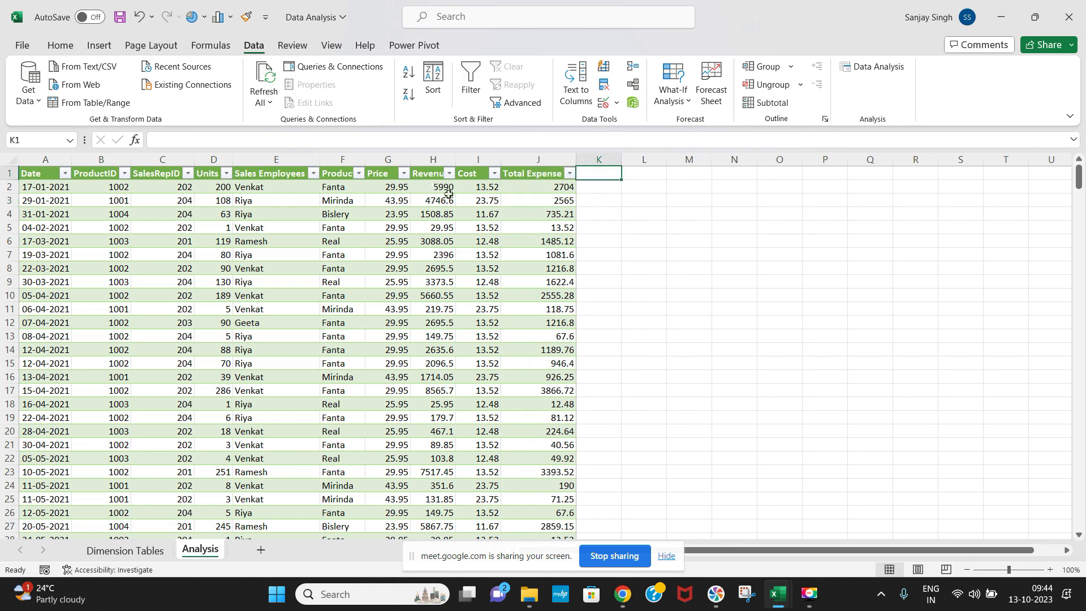
type("Profit")
key("Return")
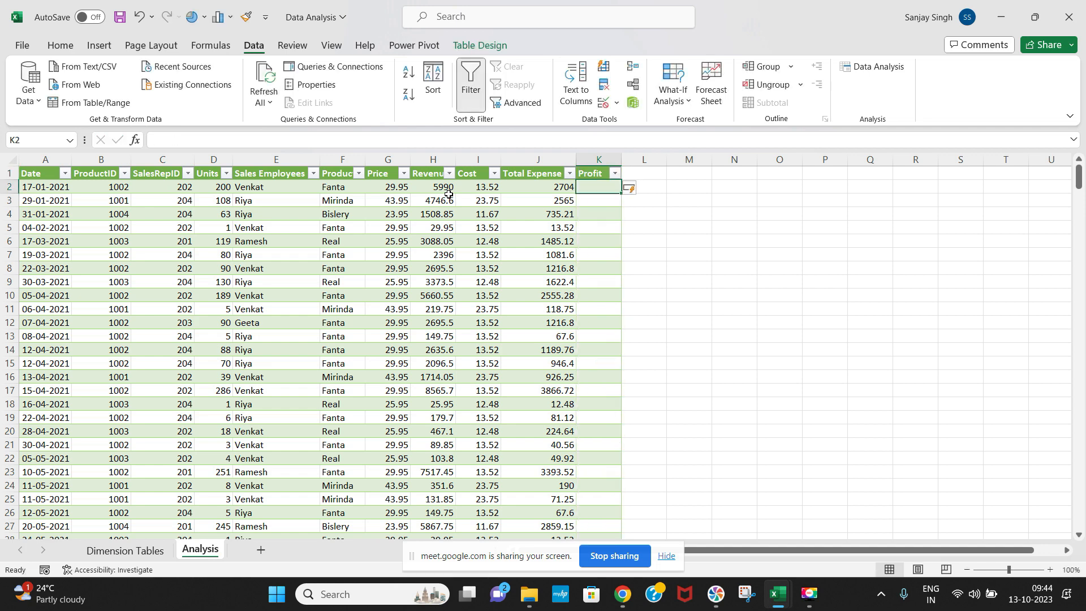
Calculate the Profit column from K2 as revenue minus total expense with =H2-J2, and widen the column
type("=")
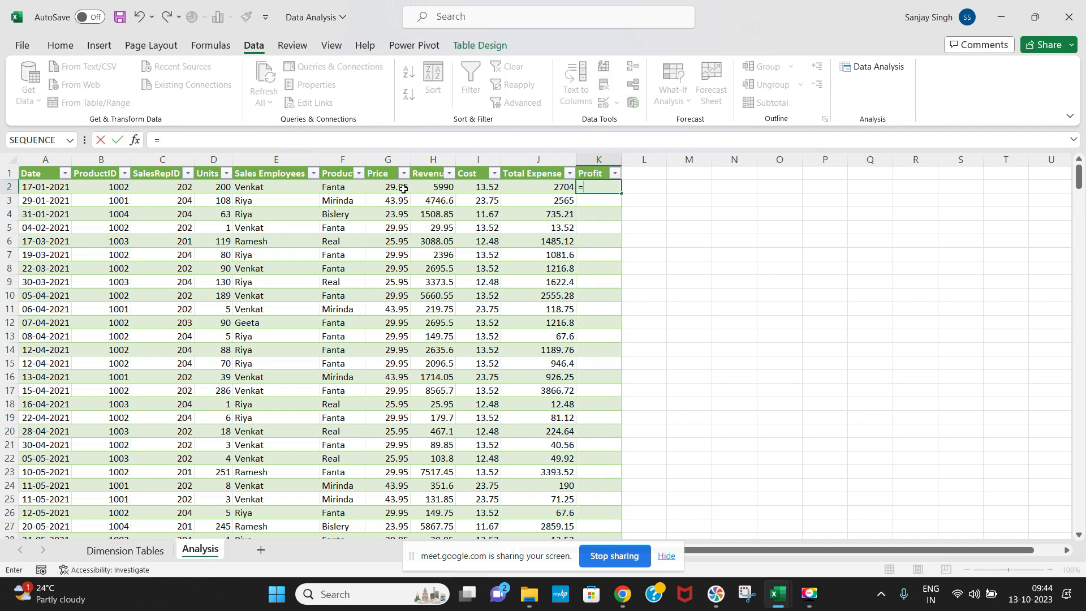
left_click(415, 186)
type("-")
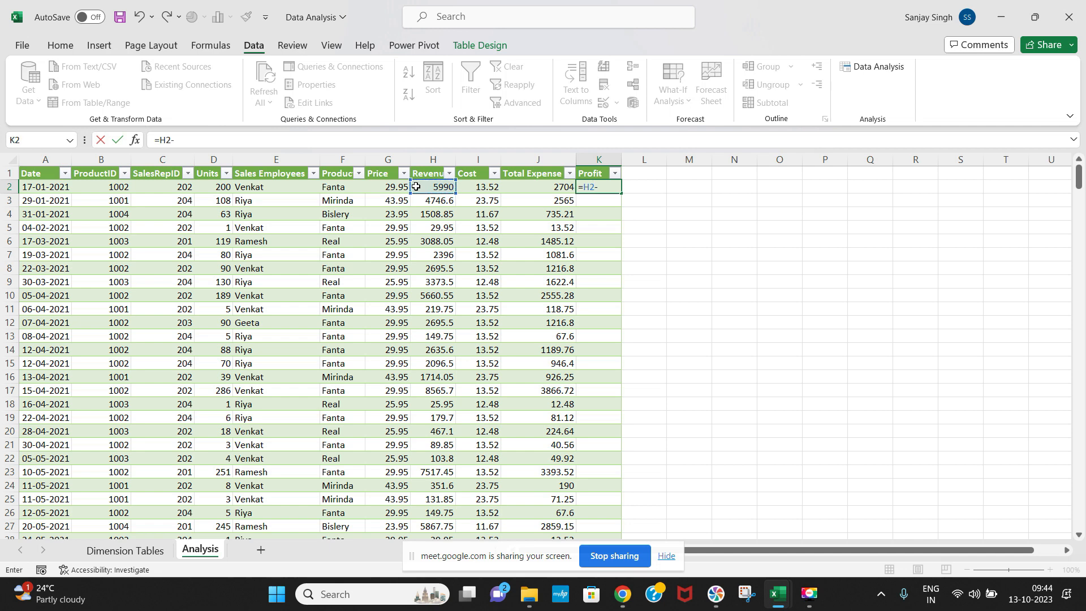
left_click(530, 186)
key("Return")
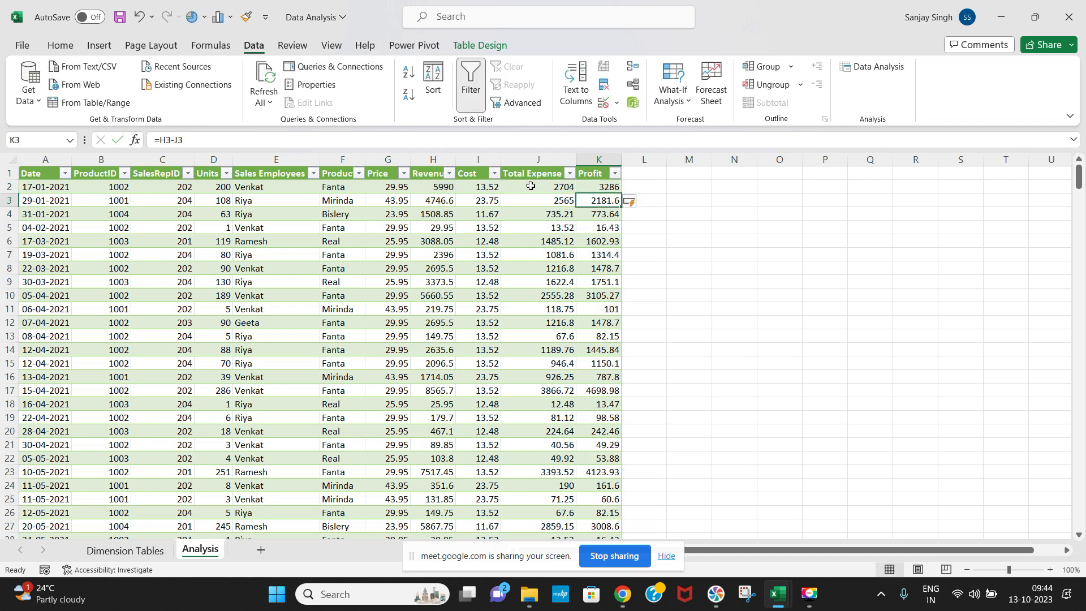
left_click_drag(622, 160, 653, 164)
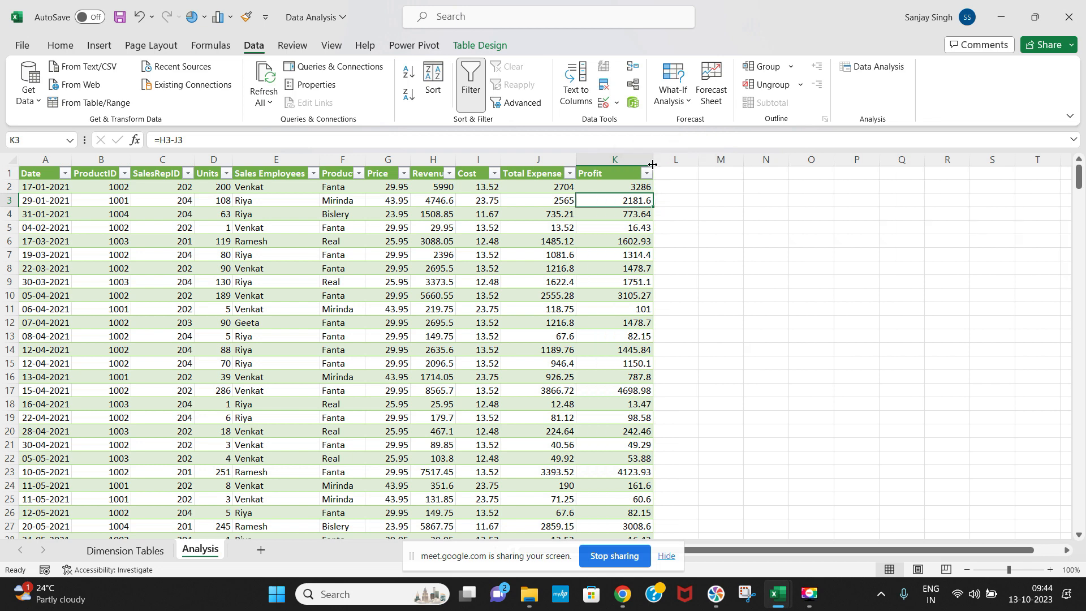
Add a "Region" column header in L1 beside the Profit column
left_click(677, 176)
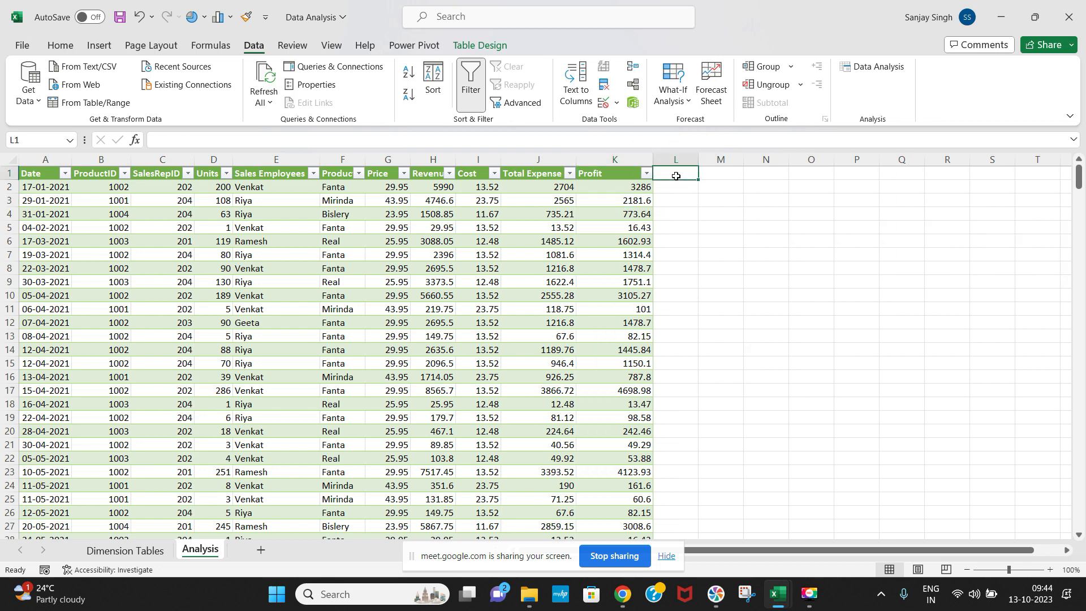
type("Region")
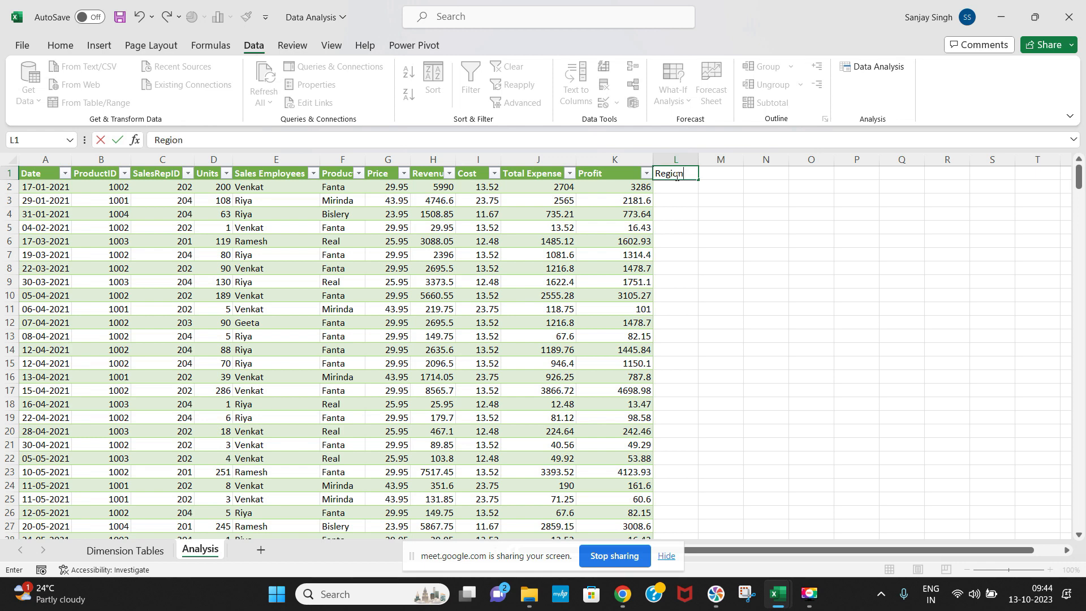
key("Return")
Fill the Region column from L2 with =VLOOKUP(C2,'Dimension Tables'!$A$8:$C$12,3,0), and widen the column
type("=vl")
key("Tab")
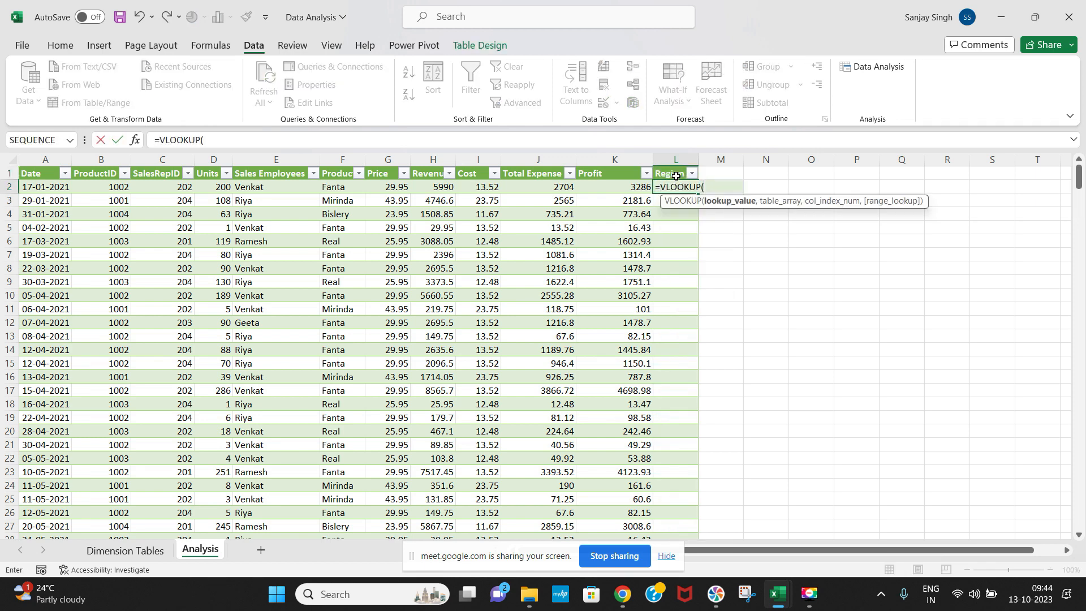
left_click(164, 188)
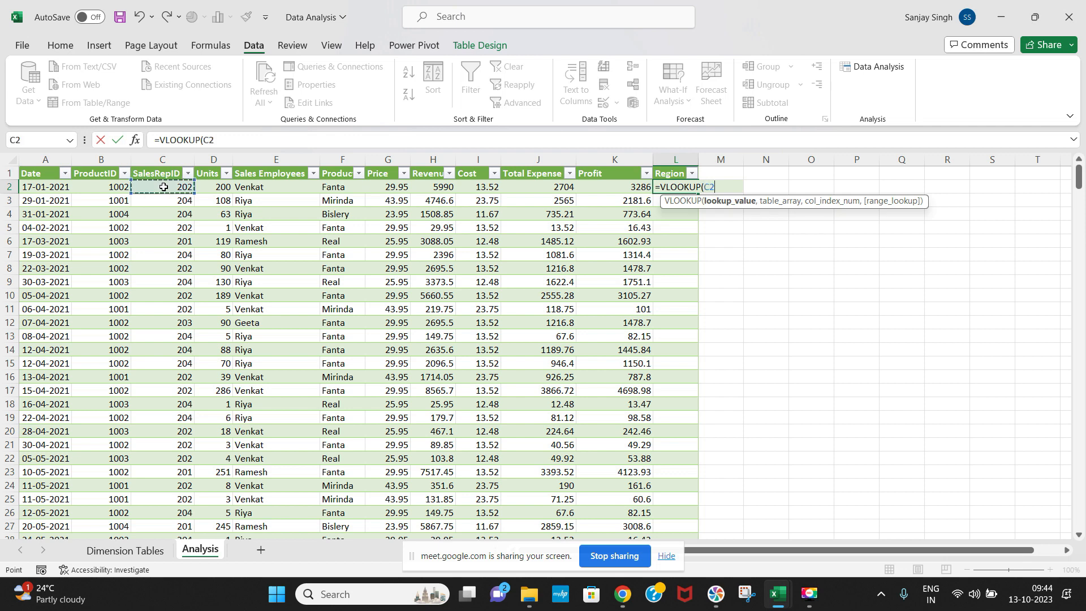
type(",")
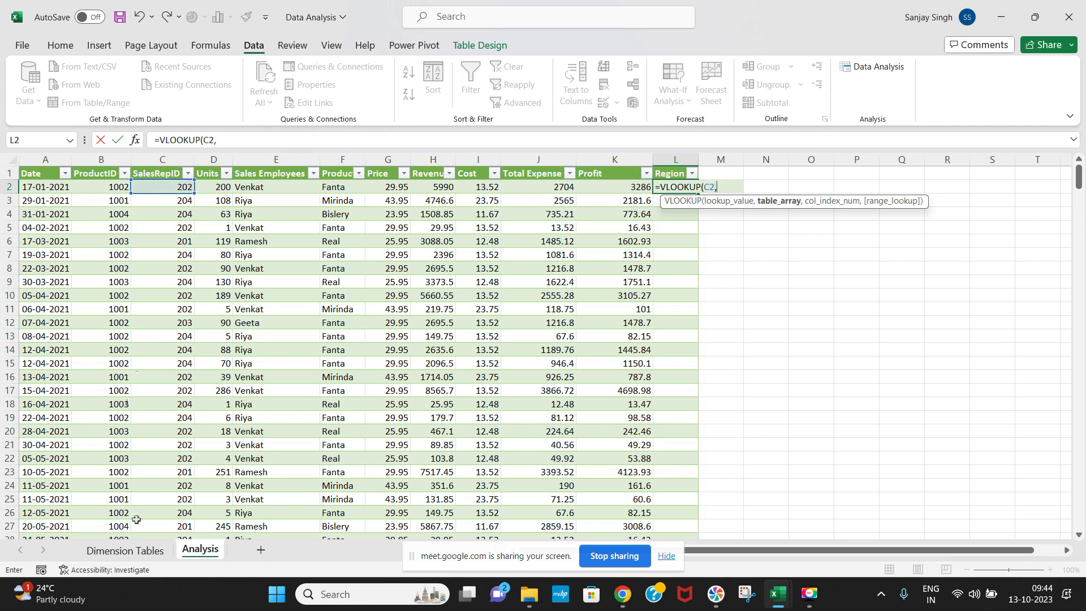
left_click(125, 552)
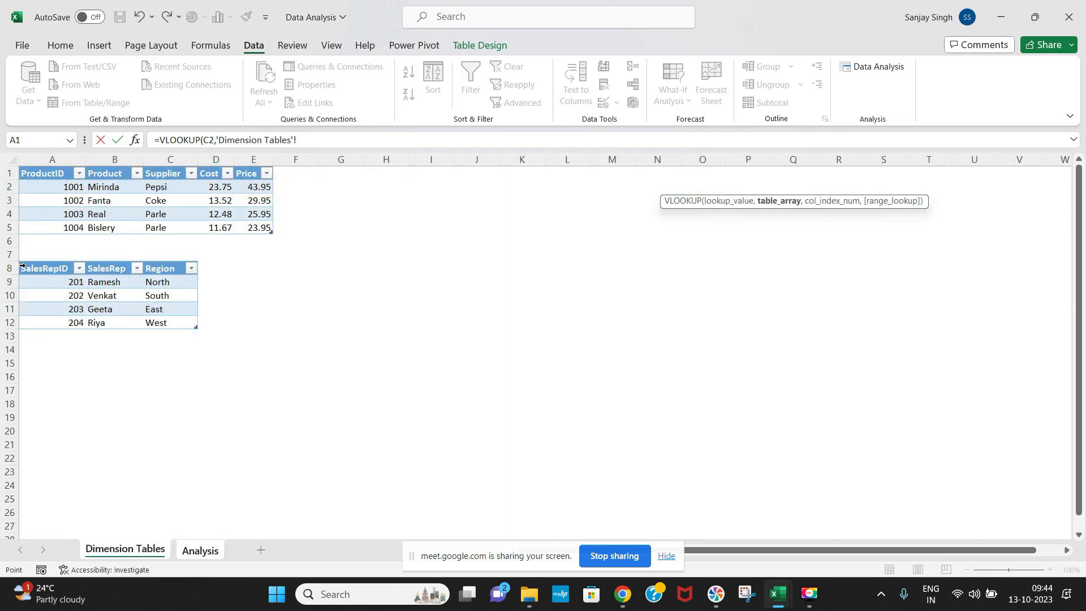
left_click_drag(26, 268, 149, 327)
key("F4")
type(",")
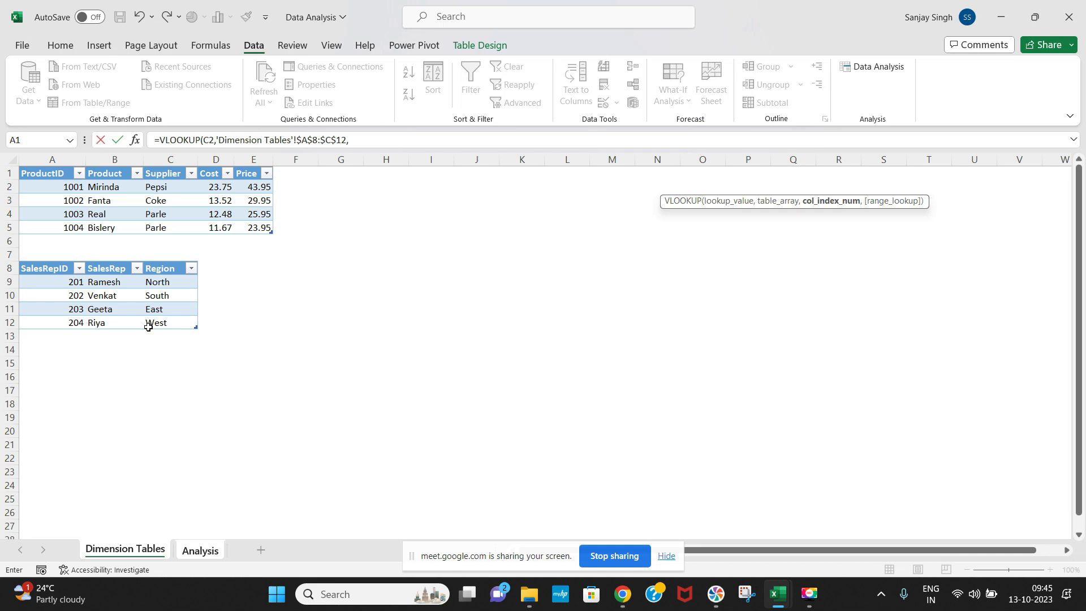
type("3,0")
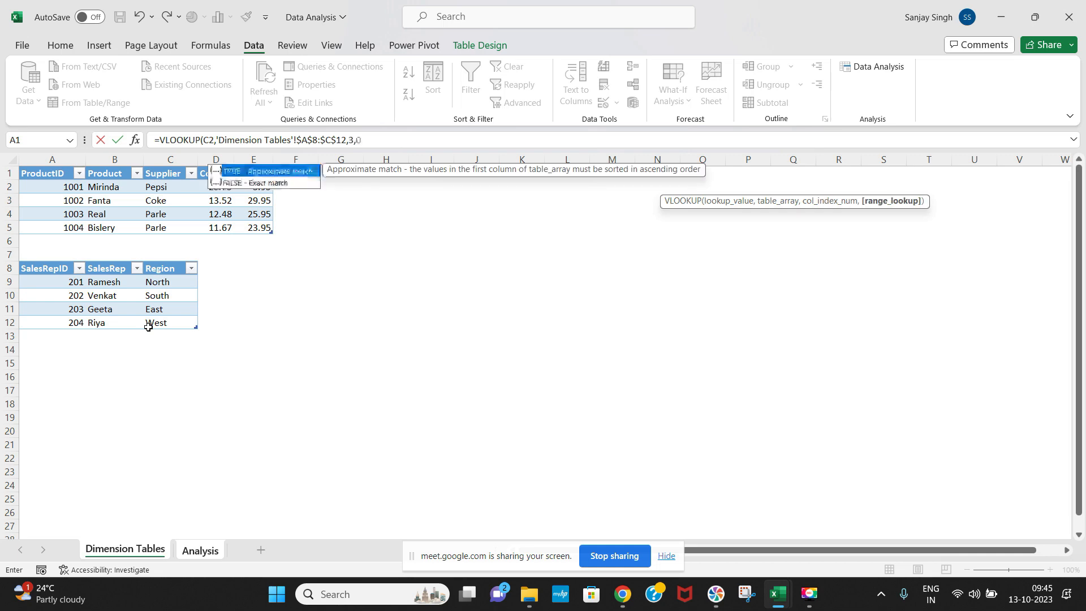
key("Return")
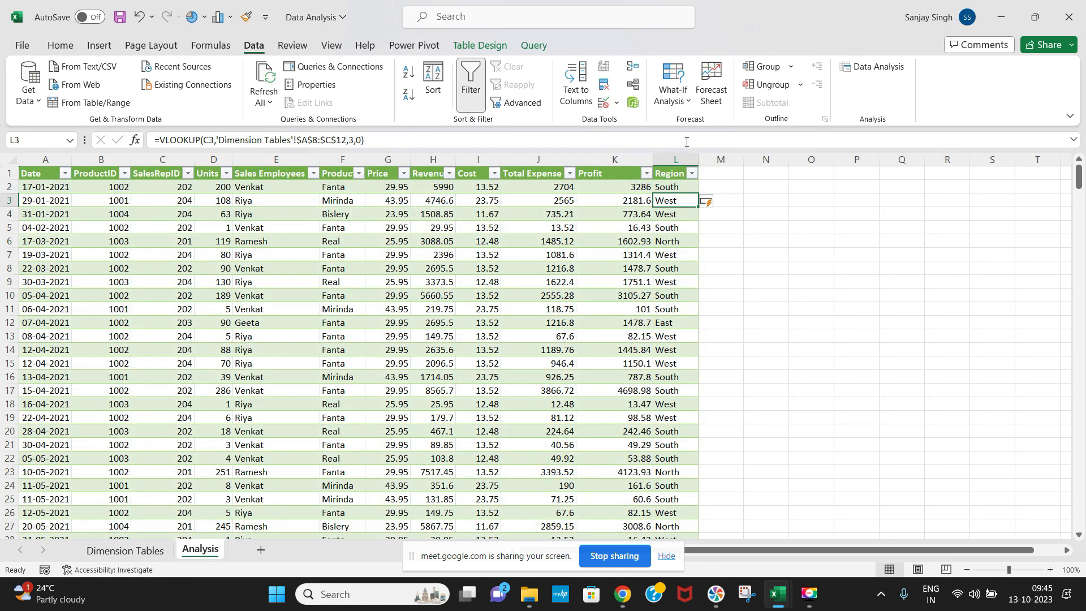
left_click_drag(699, 160, 726, 161)
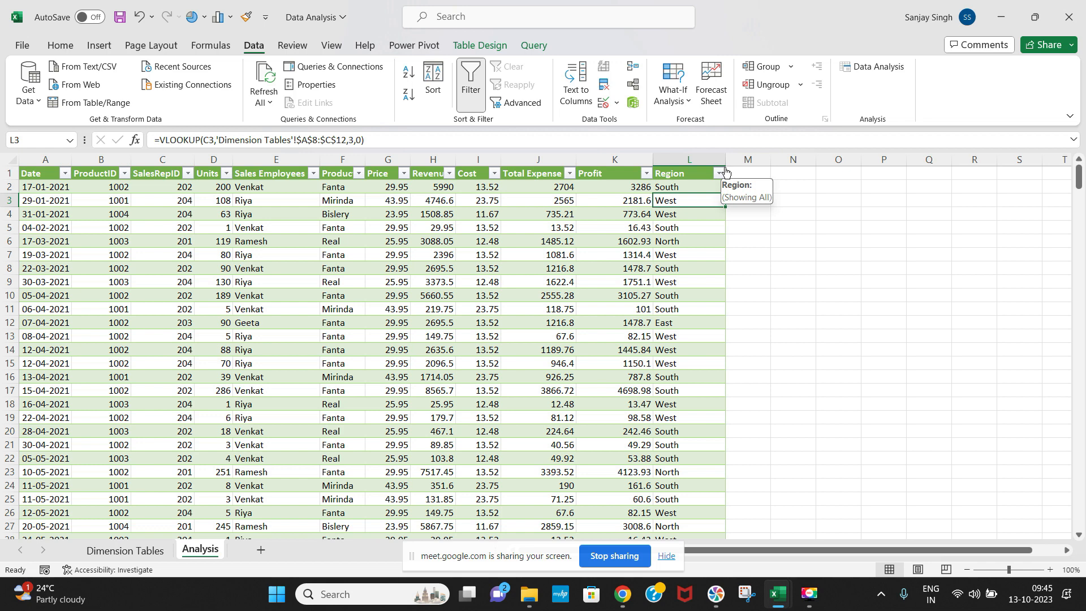
Review the Analysis table down to its last records, checking the dates and calculated columns, and return to its first rows
left_click(51, 174)
key("ctrl+Down")
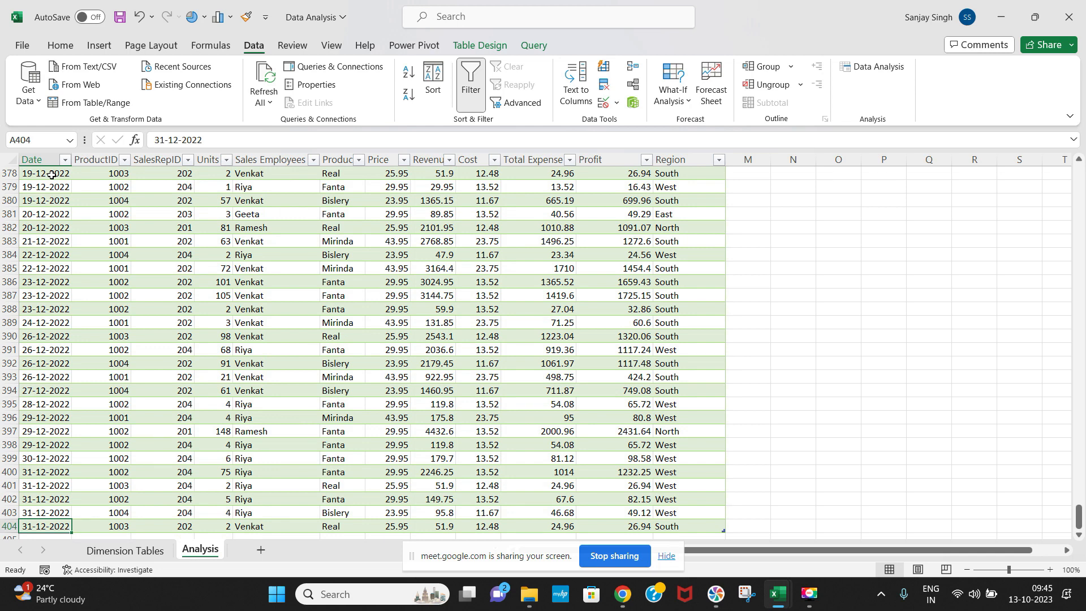
key("Down")
key("Down")
key("Down")
key("Down")
key("Down")
key("Down")
key("Up")
key("Up")
key("Up")
key("Up")
key("Up")
key("Up")
key("Up")
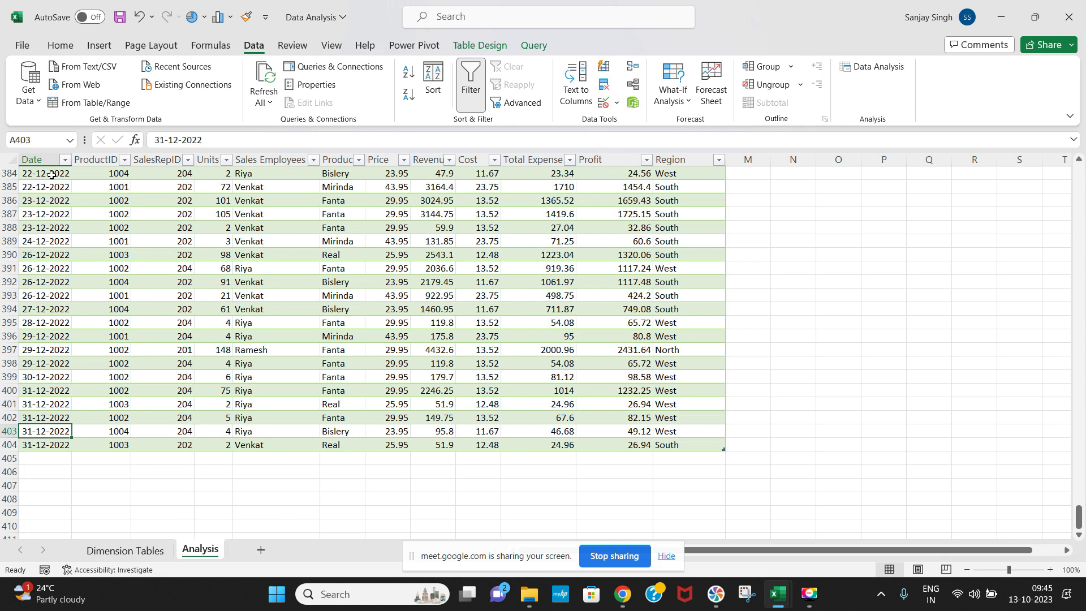
key("Up")
key("Up")
key("Up")
key("Up")
key("Up")
key("Up")
key("Up")
key("Up")
key("Up")
key("Up")
key("Up")
key("Up")
key("Up")
key("Up")
key("Up")
key("Up")
key("Up")
key("Up")
key("Up")
key("Up")
key("Up")
key("Up")
key("Up")
key("Up")
key("Up")
key("Up")
key("Up")
key("Up")
key("Up")
key("Up")
key("Up")
key("Up")
key("Up")
key("Up")
key("Up")
key("Up")
key("Up")
key("Up")
key("Up")
key("Up")
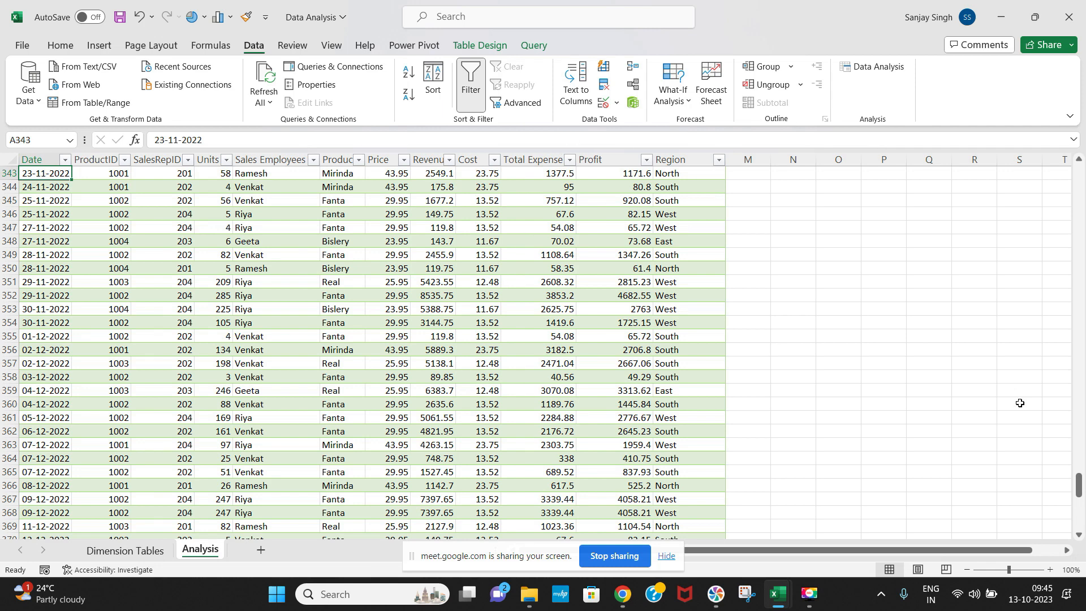
left_click_drag(1080, 485, 1080, 138)
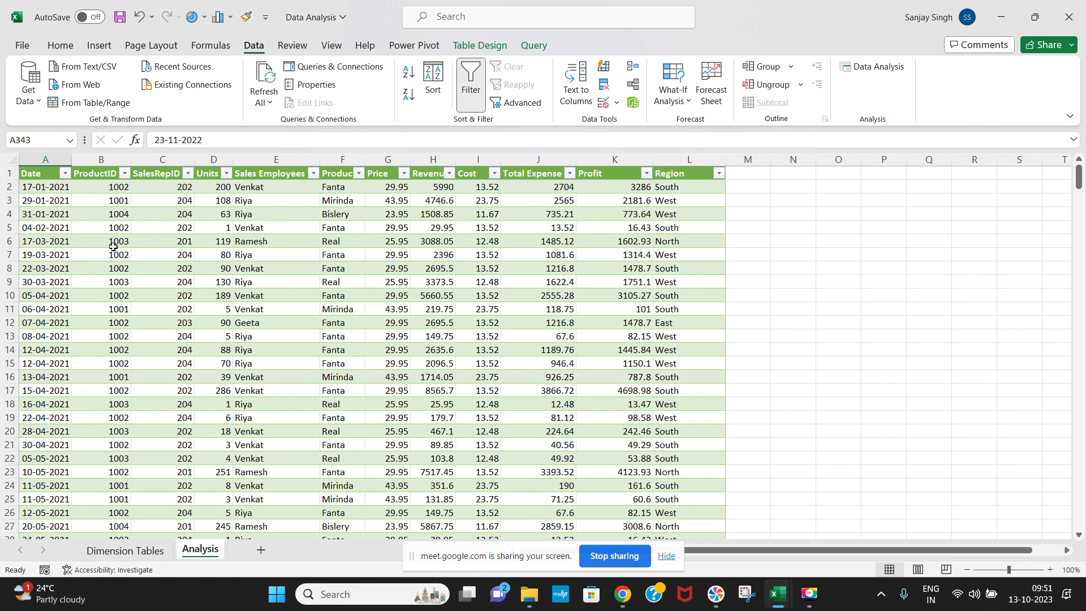
Insert a PivotTable from the Initial_data table on a new worksheet, and move its field list clear of the work area
left_click(45, 175)
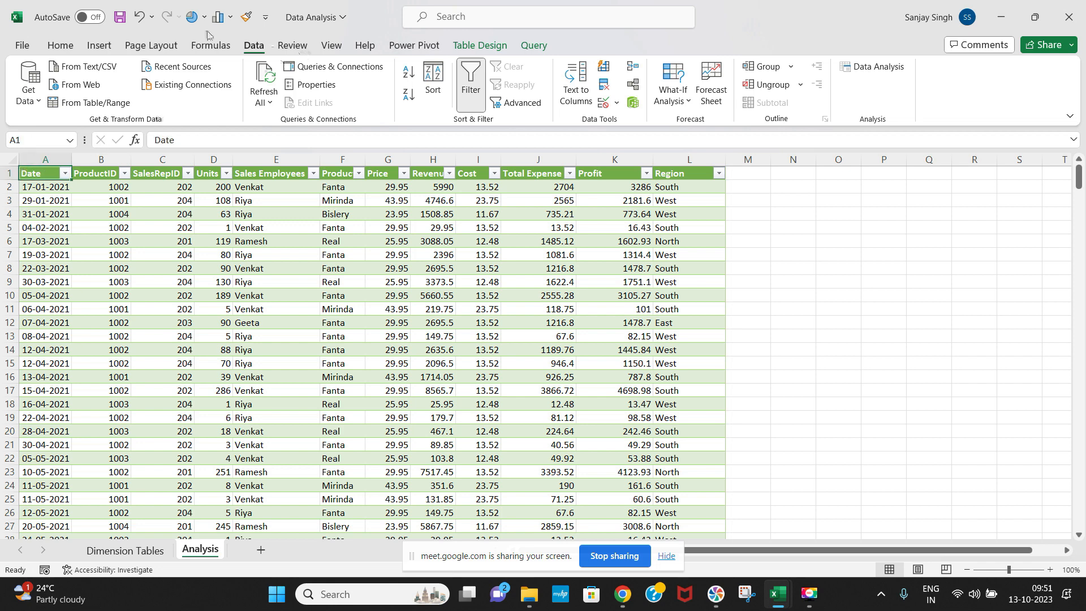
left_click(107, 46)
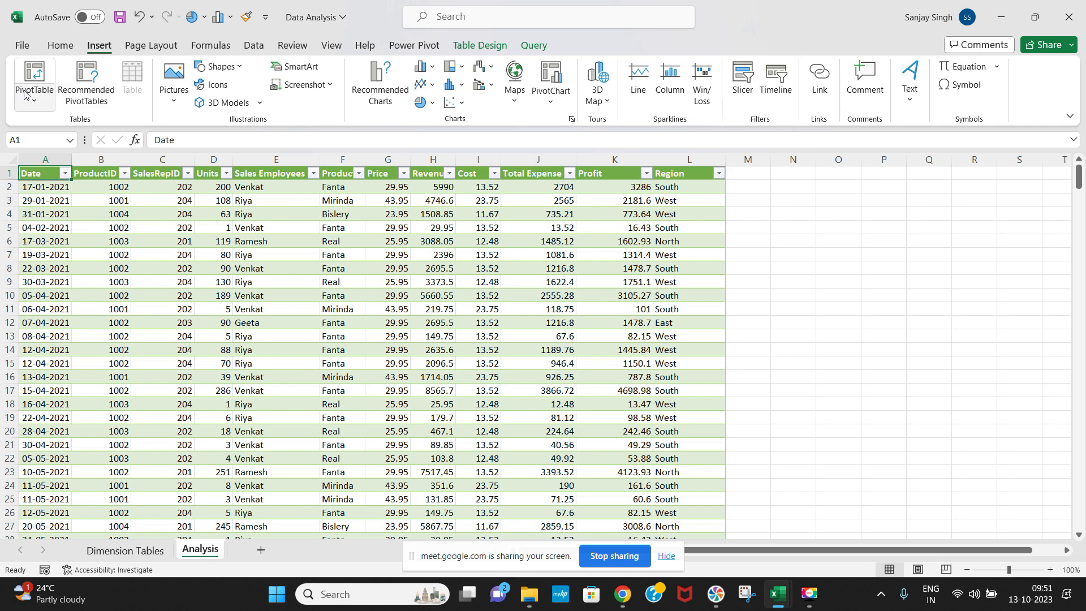
left_click(41, 101)
left_click(77, 124)
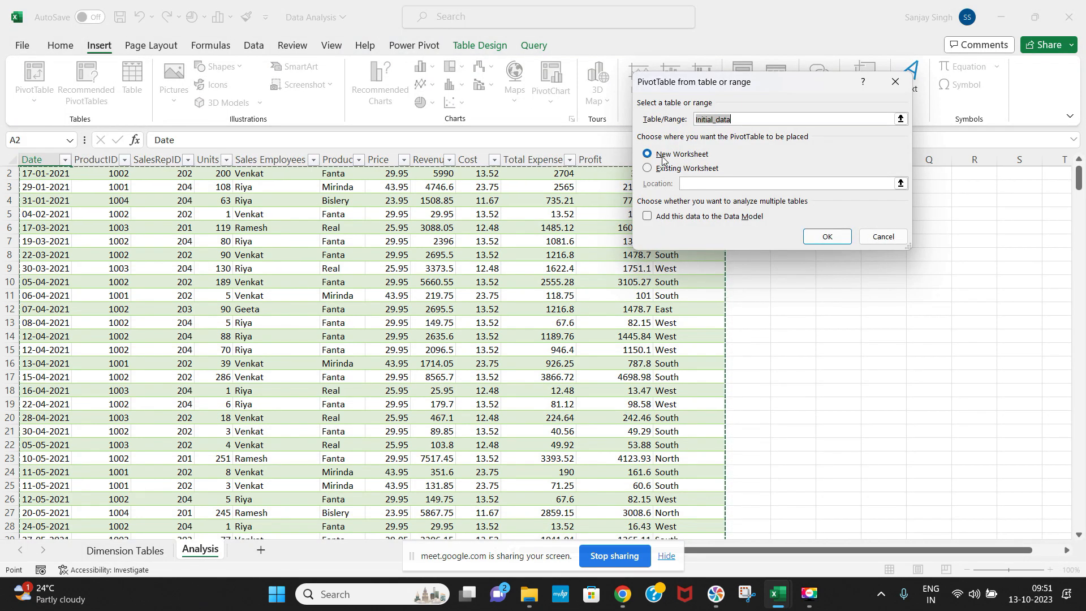
left_click(827, 236)
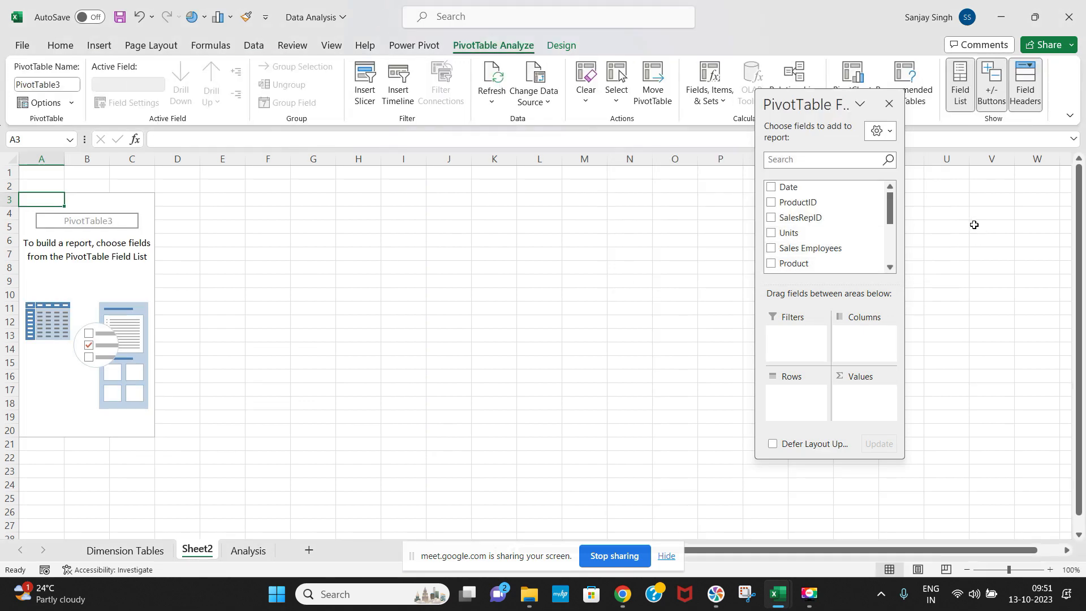
left_click_drag(819, 95, 924, 63)
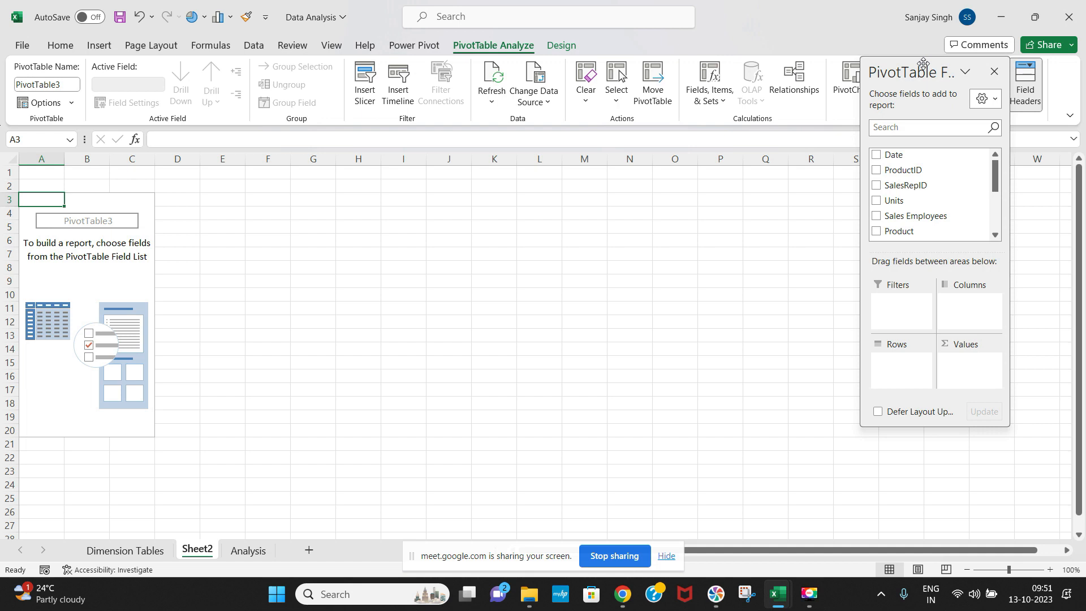
Build the PivotTable with Product as row labels and the sum of Revenue as values
left_click(877, 201)
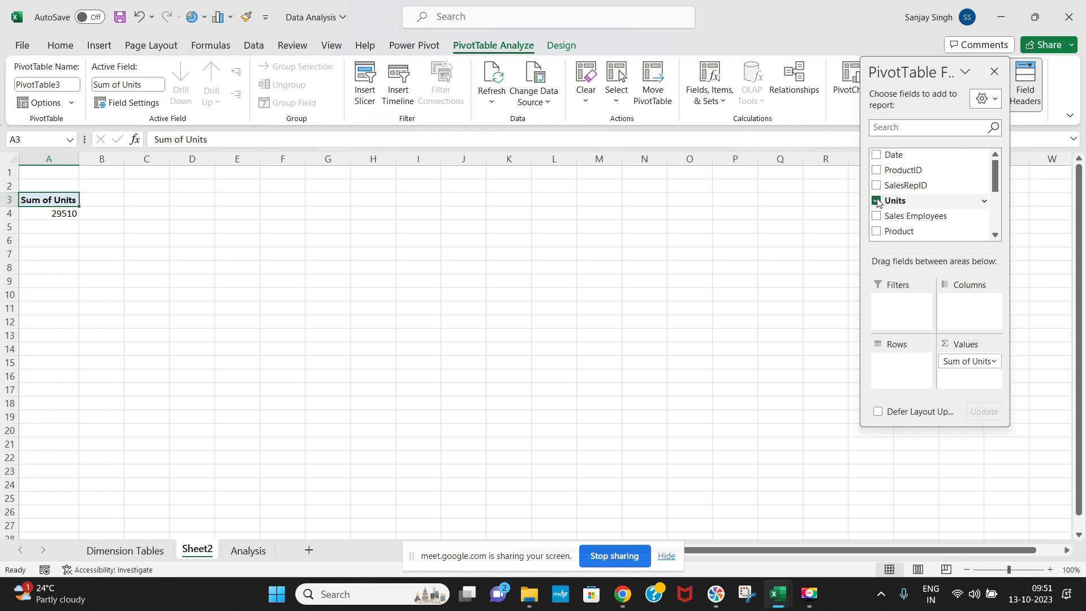
left_click(877, 201)
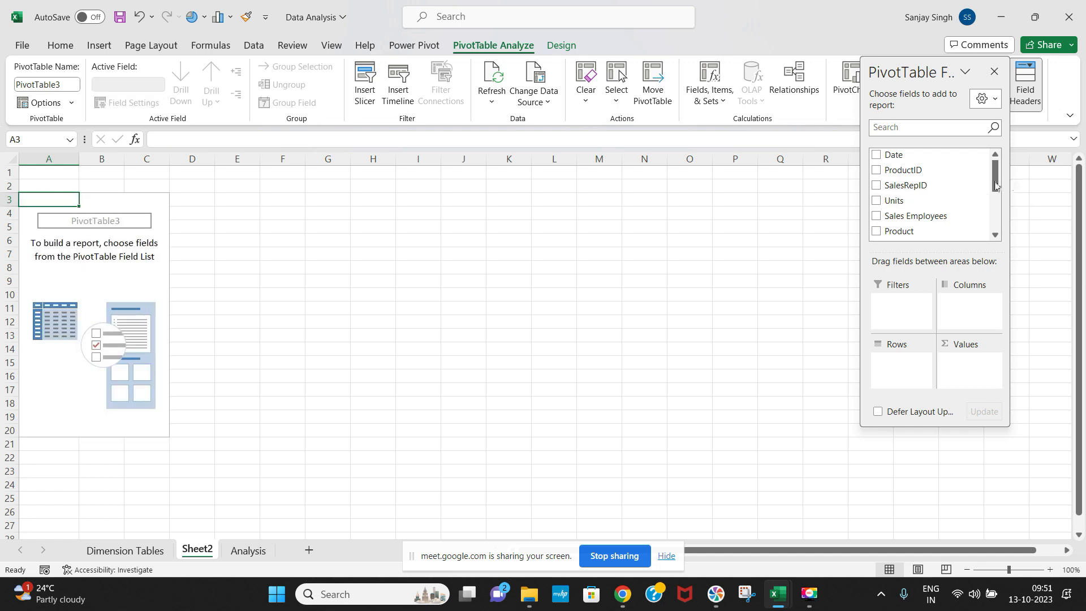
mouse_move(995, 184)
left_mouse_down()
mouse_move(995, 216)
mouse_move(995, 205)
left_mouse_up()
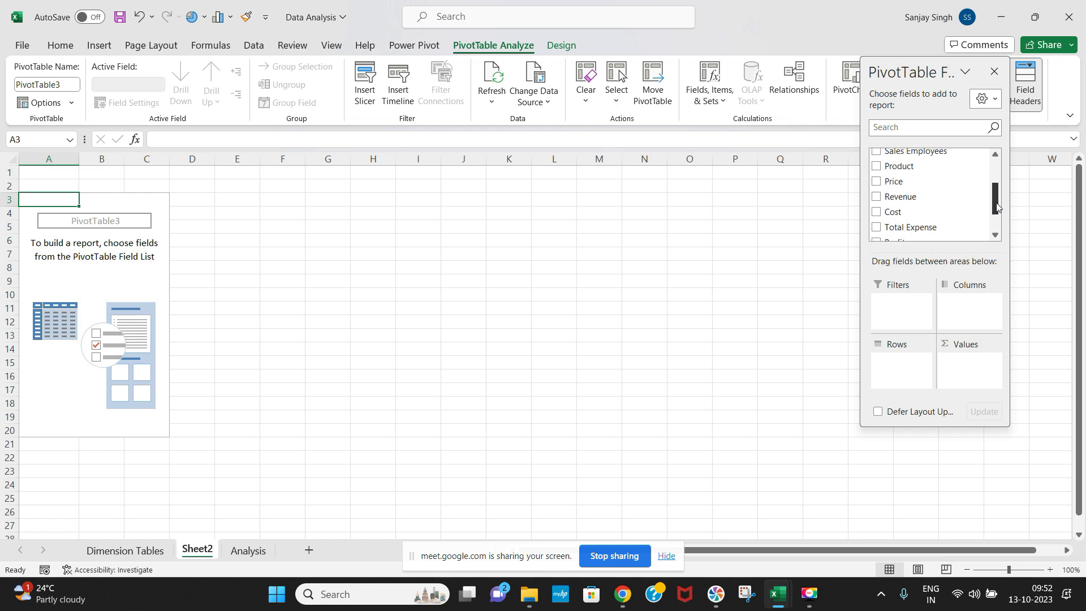
left_click(877, 167)
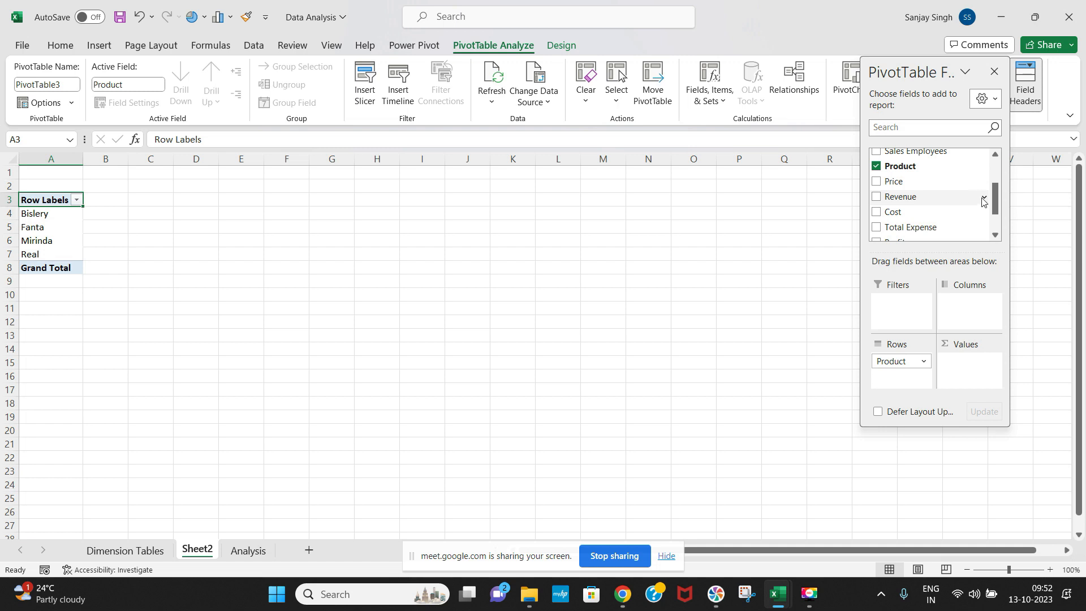
left_click(877, 197)
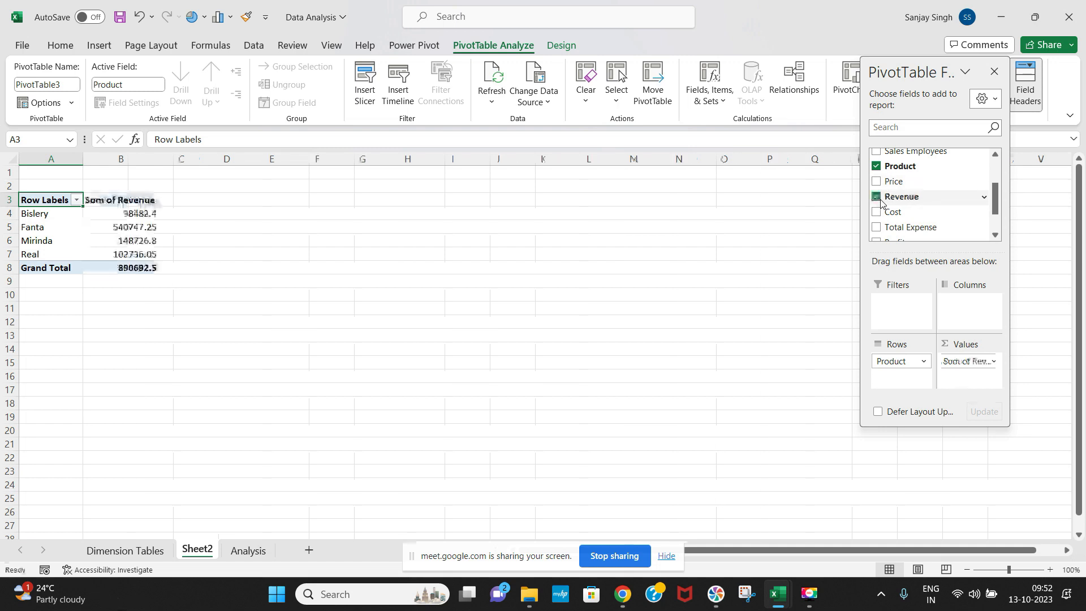
Format the PivotTable's Sum of Revenue values as Number with 0 decimal places
left_click(131, 214)
right_click(132, 214)
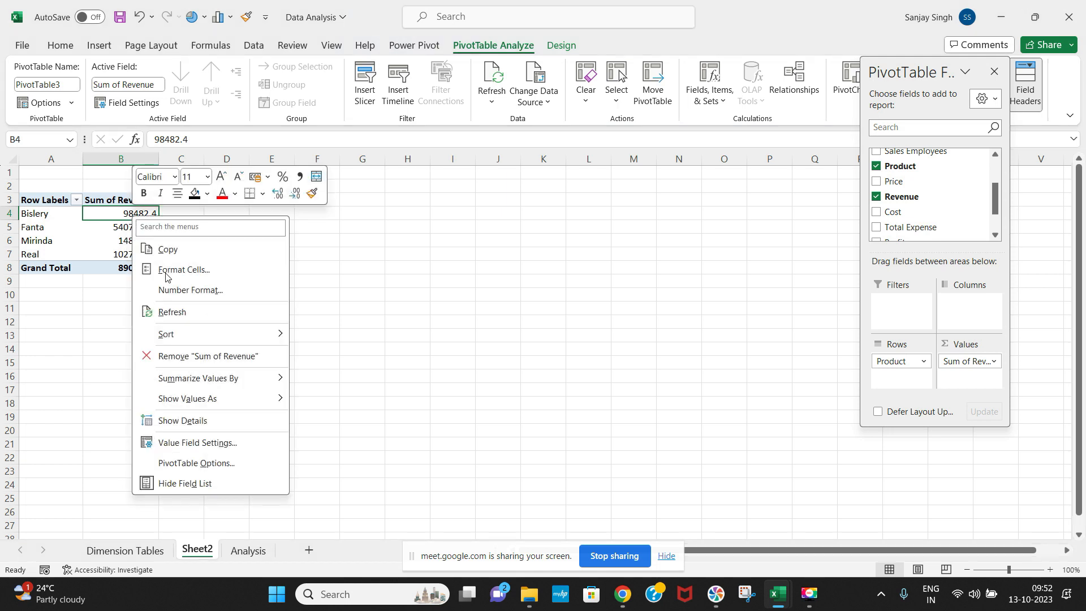
mouse_move(212, 403)
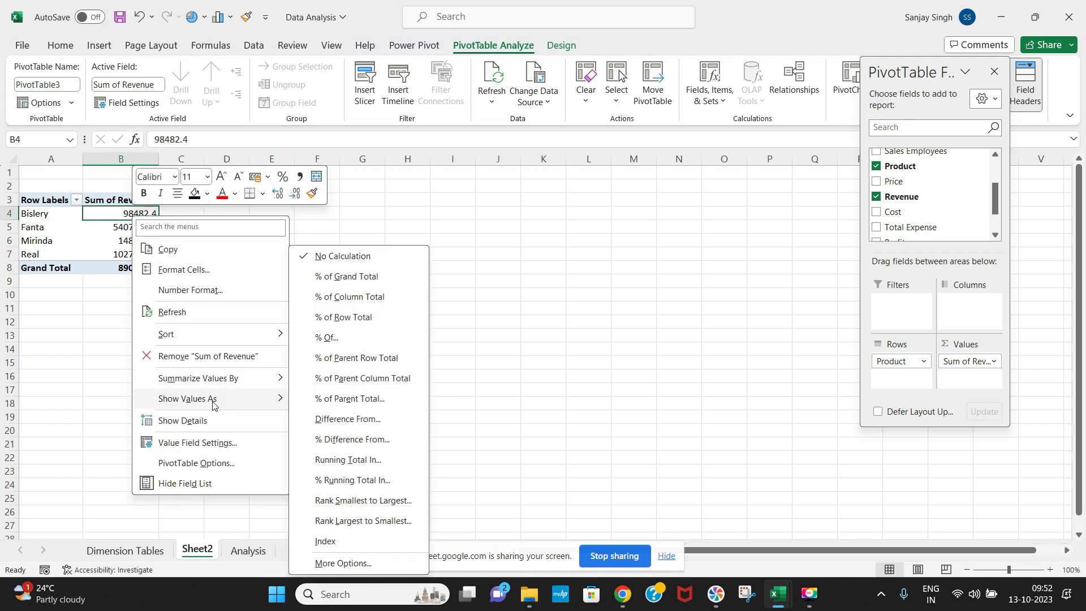
left_click(210, 290)
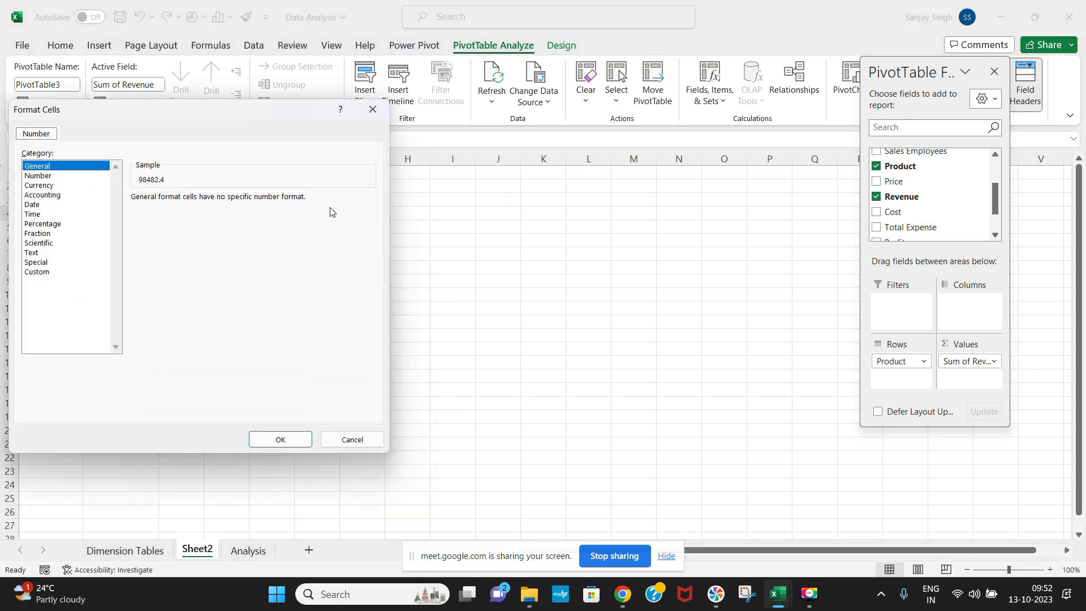
left_click(41, 177)
left_click(231, 203)
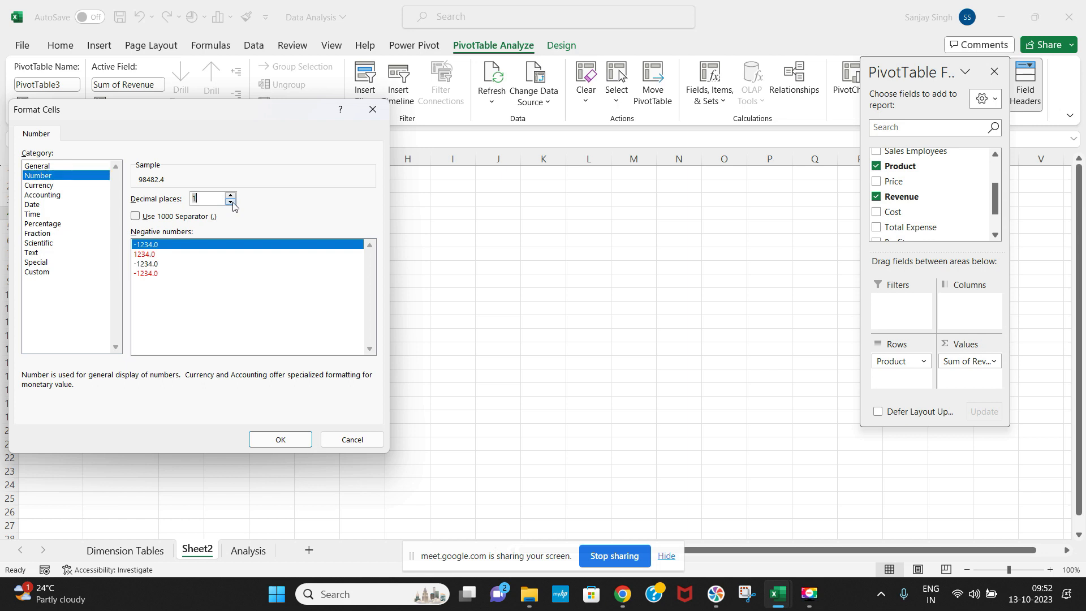
left_click(231, 202)
left_click(279, 439)
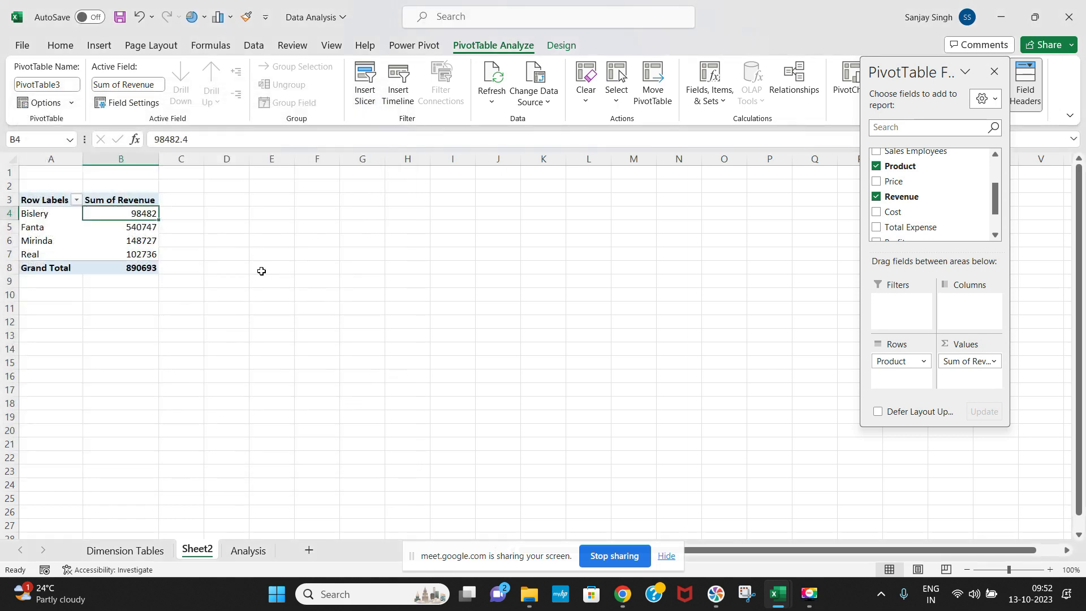
Select the PivotTable's Row Labels header in A3
left_click(45, 200)
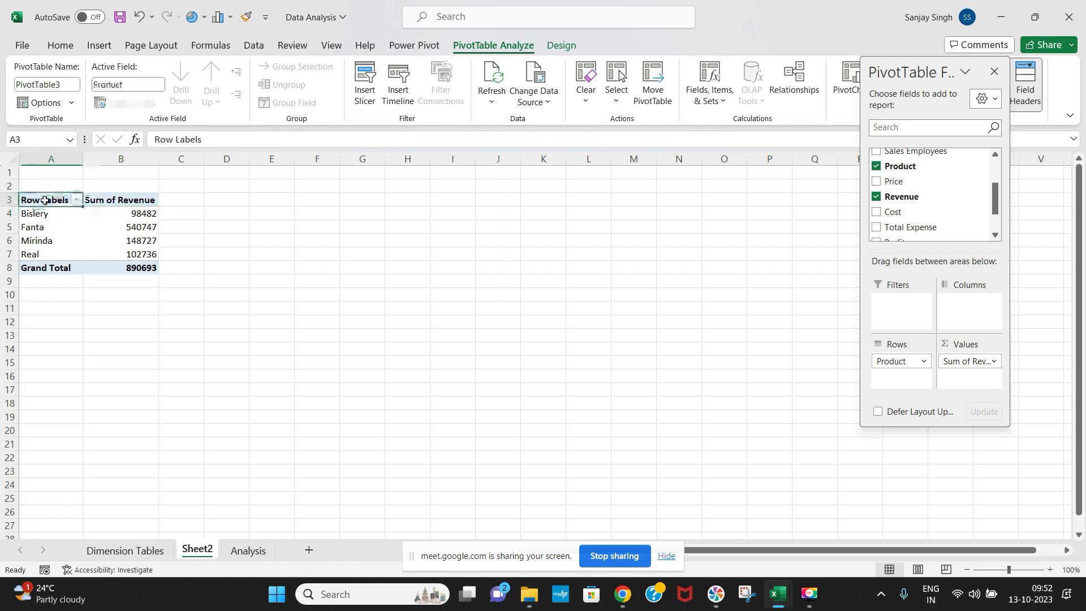
Insert a doughnut chart from the product revenue pivot table and place it beside the table, starting around columns D–E, row 2
left_click(99, 46)
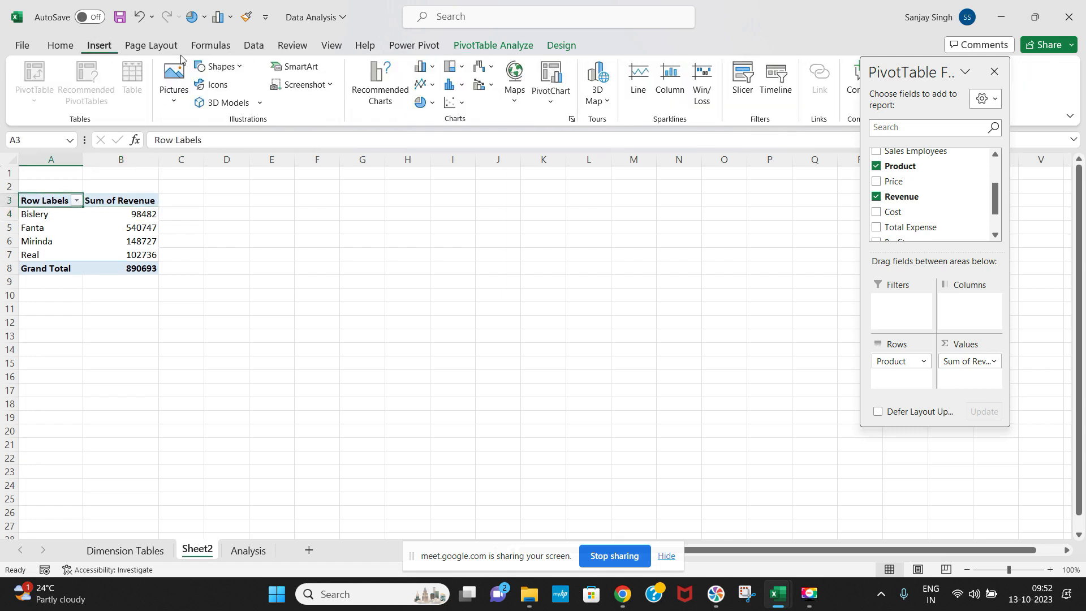
left_click(422, 103)
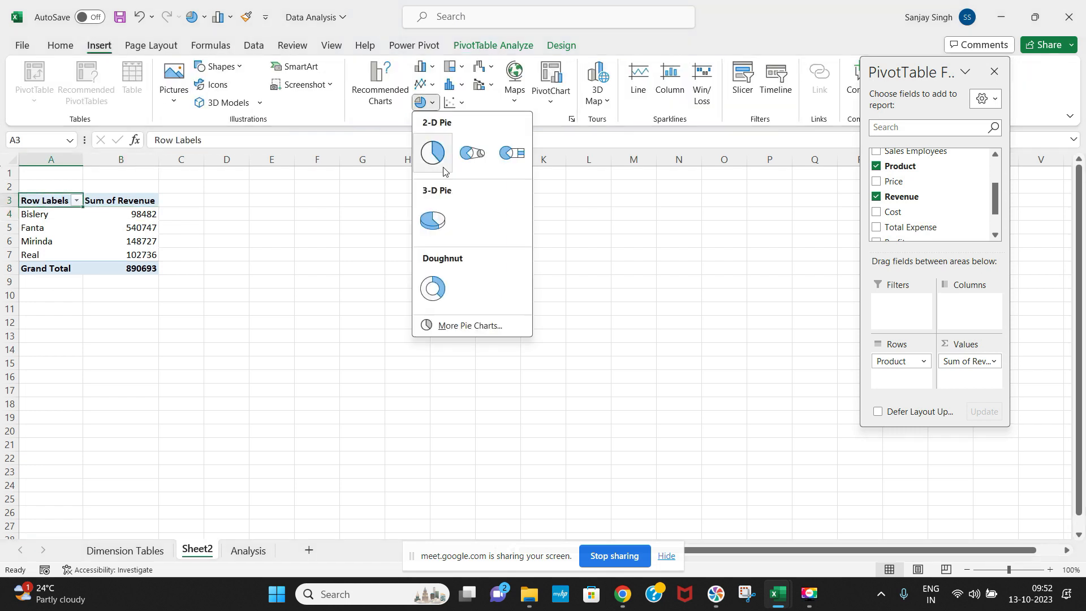
left_click(432, 291)
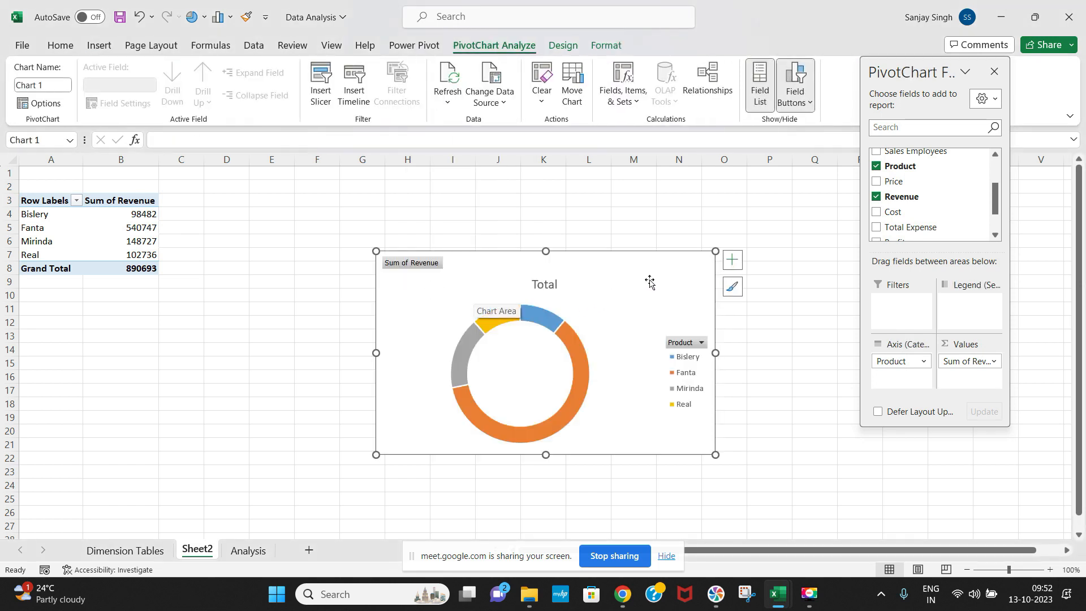
left_click_drag(633, 262, 511, 202)
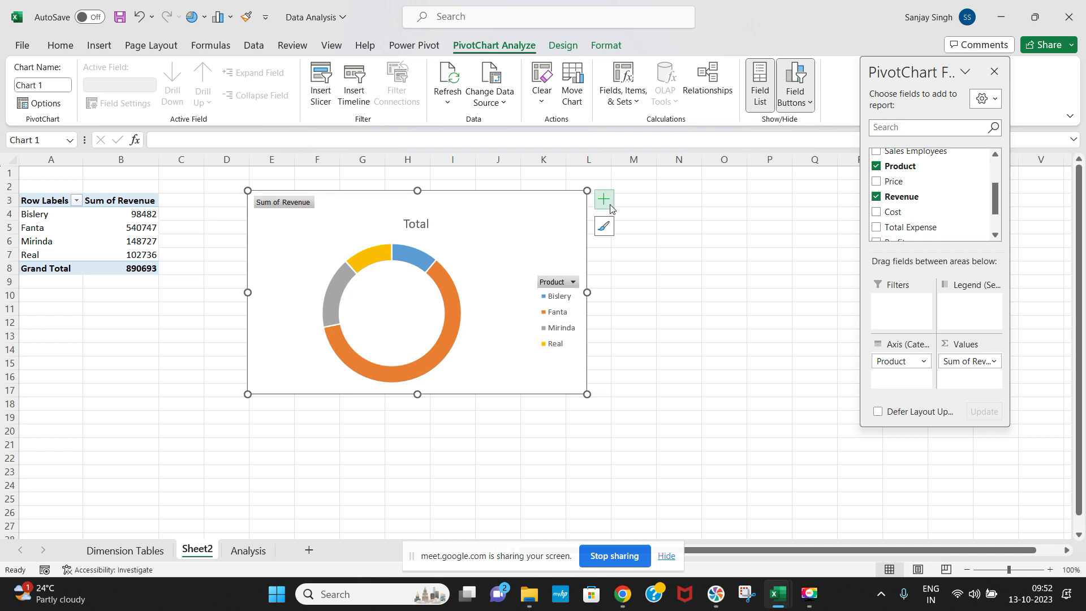
Remove the doughnut chart's legend and add data labels showing the category name along with the value
left_click(610, 207)
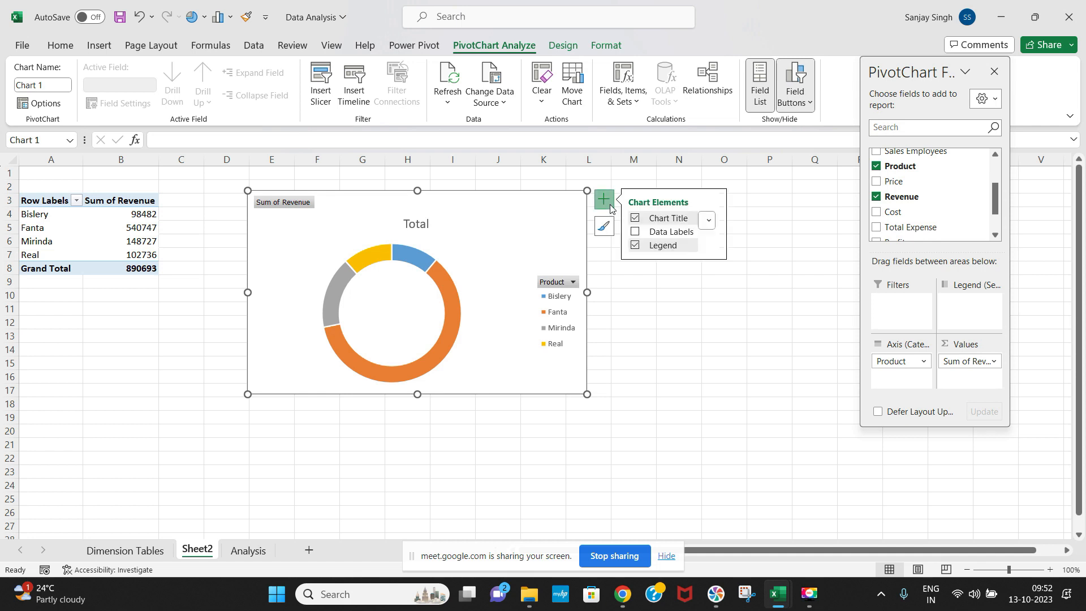
left_click(636, 246)
left_click(637, 232)
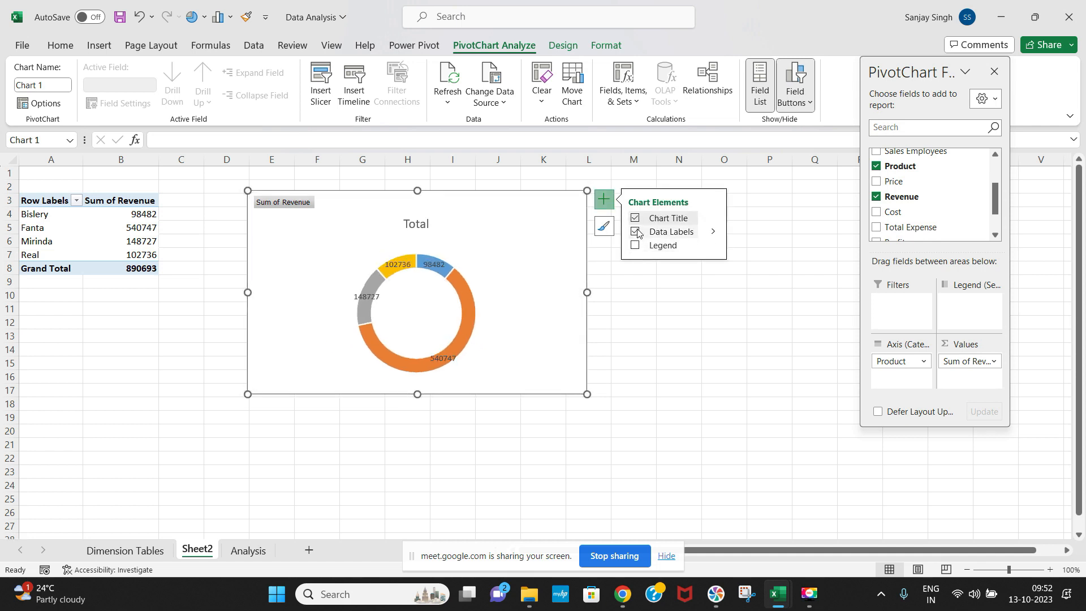
left_click(713, 236)
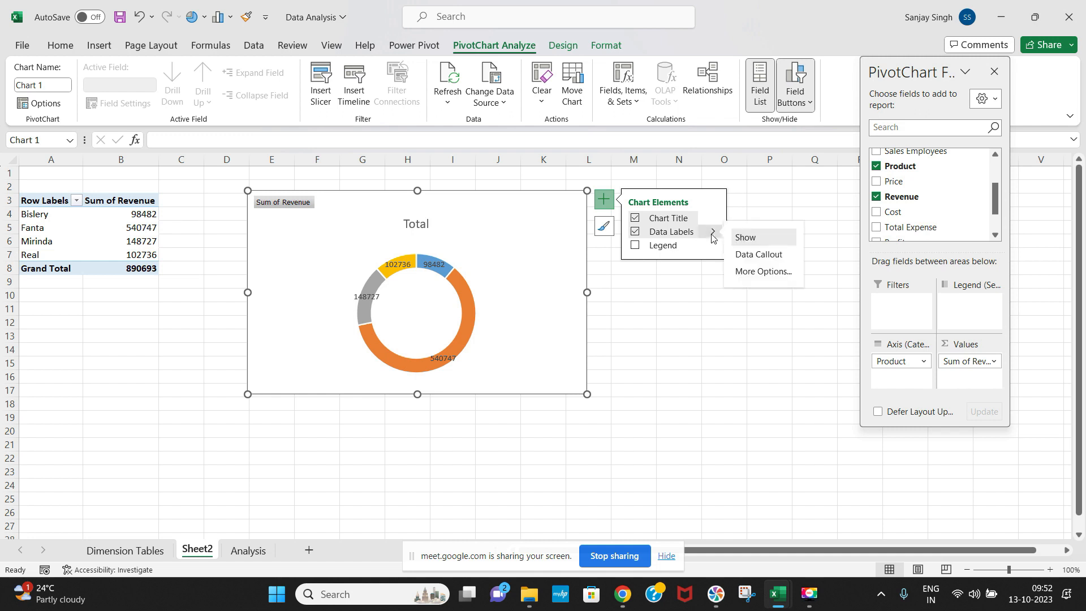
left_click(775, 272)
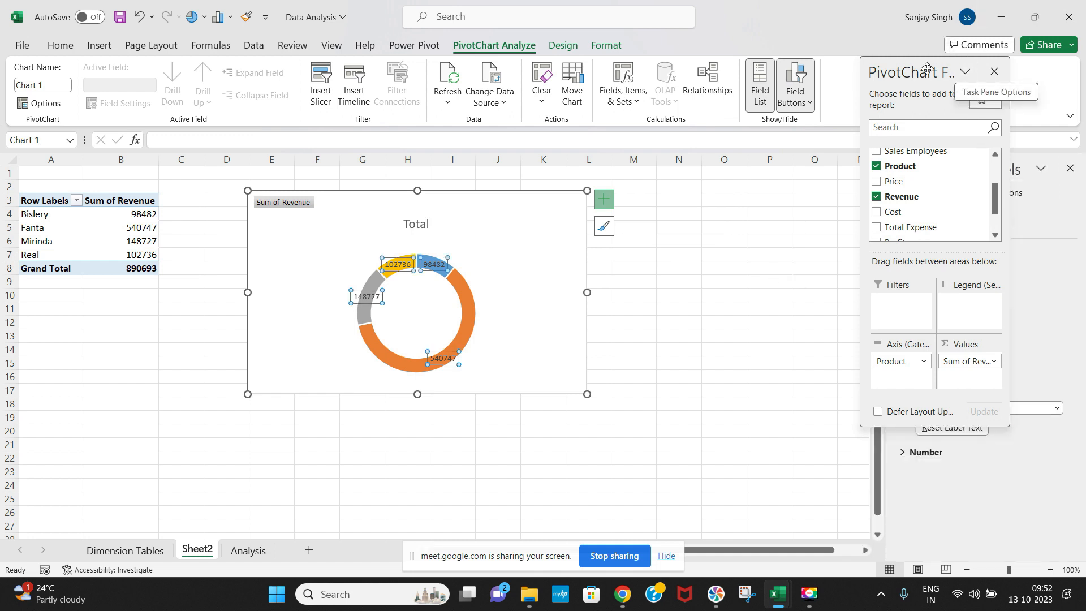
left_click_drag(923, 68, 733, 81)
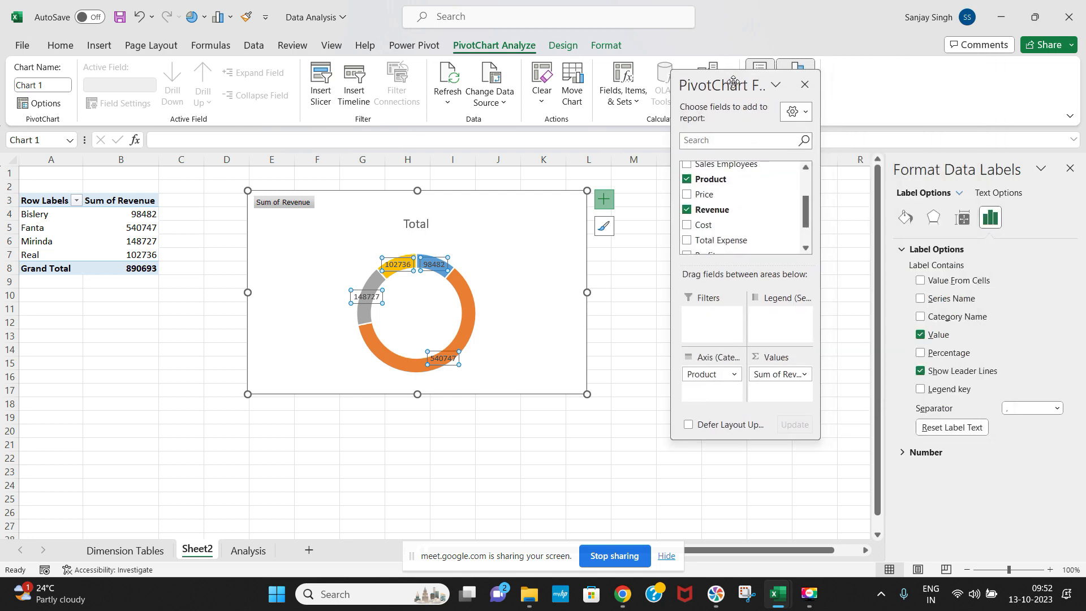
left_click(921, 317)
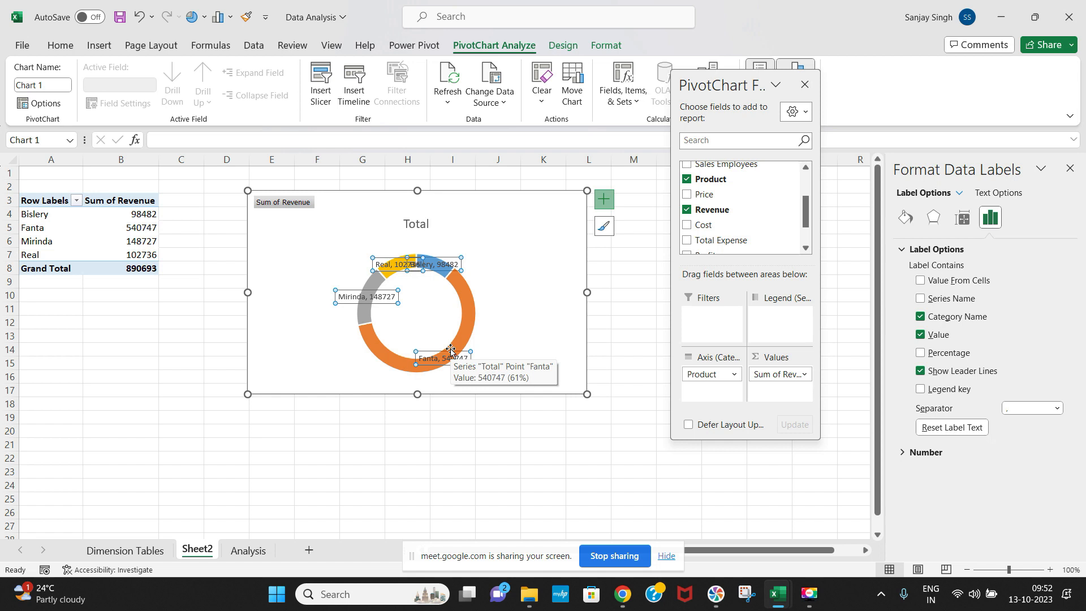
Set the doughnut hole size of the chart's data series to 60%
left_click(465, 289)
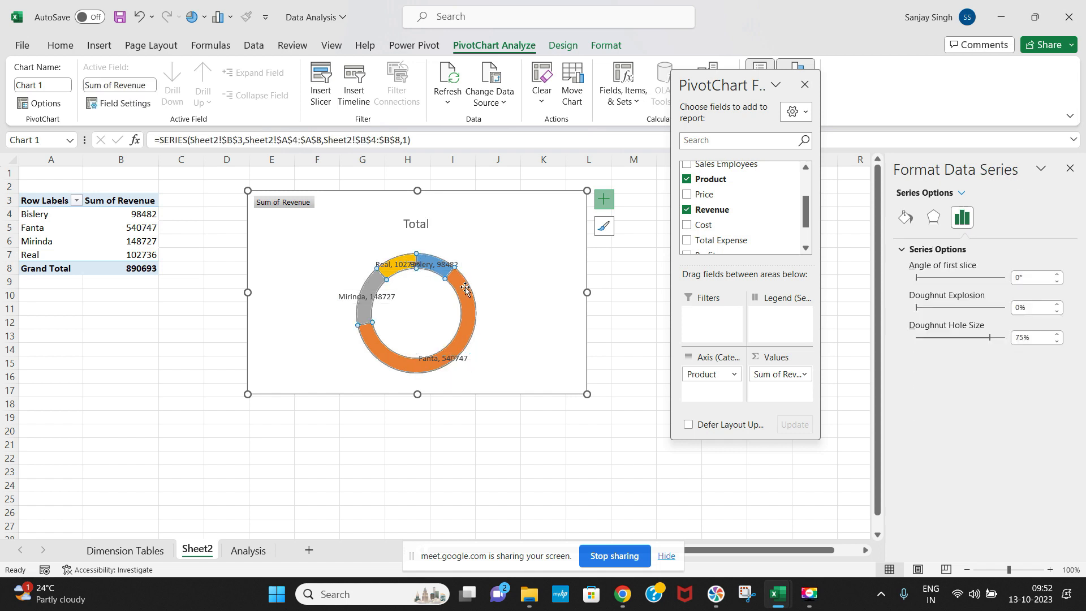
left_click(1020, 338)
key("BackSpace")
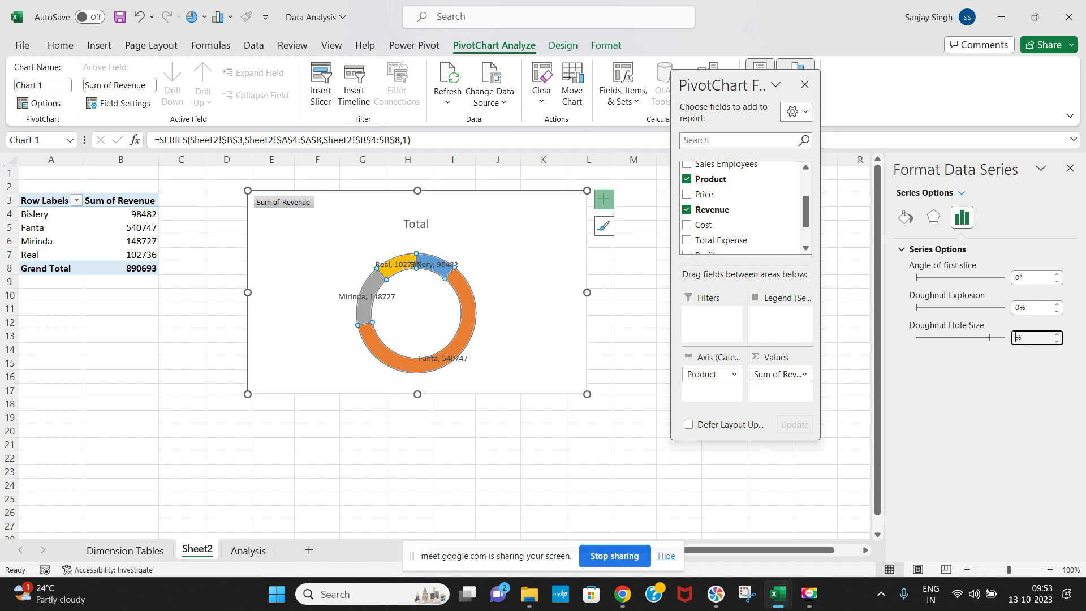
type("60")
key("Return")
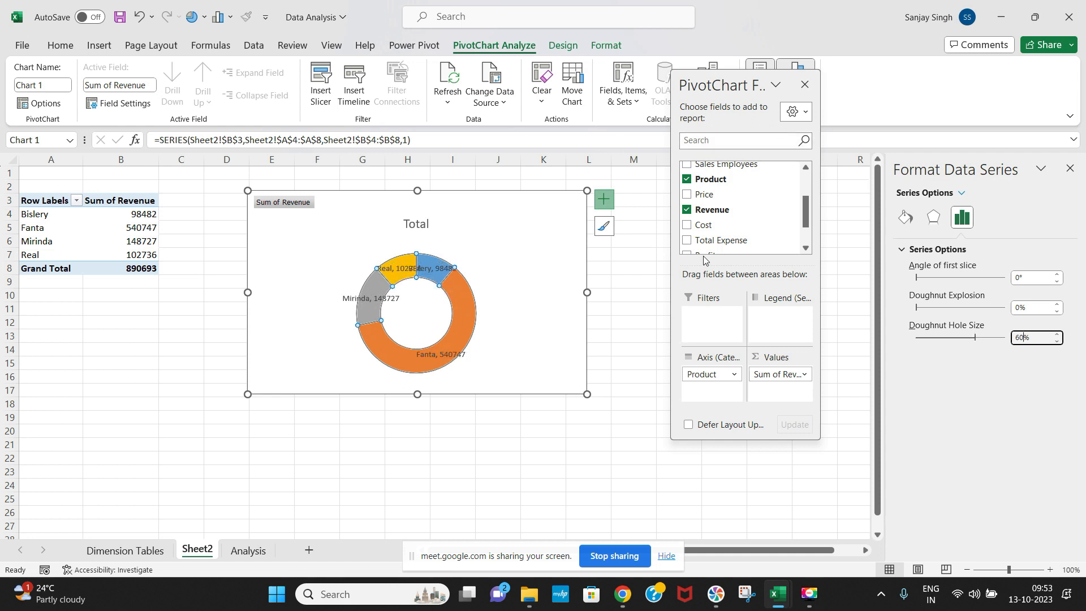
Replace the chart title with "Profit By Product"
left_click(503, 222)
left_click(430, 226)
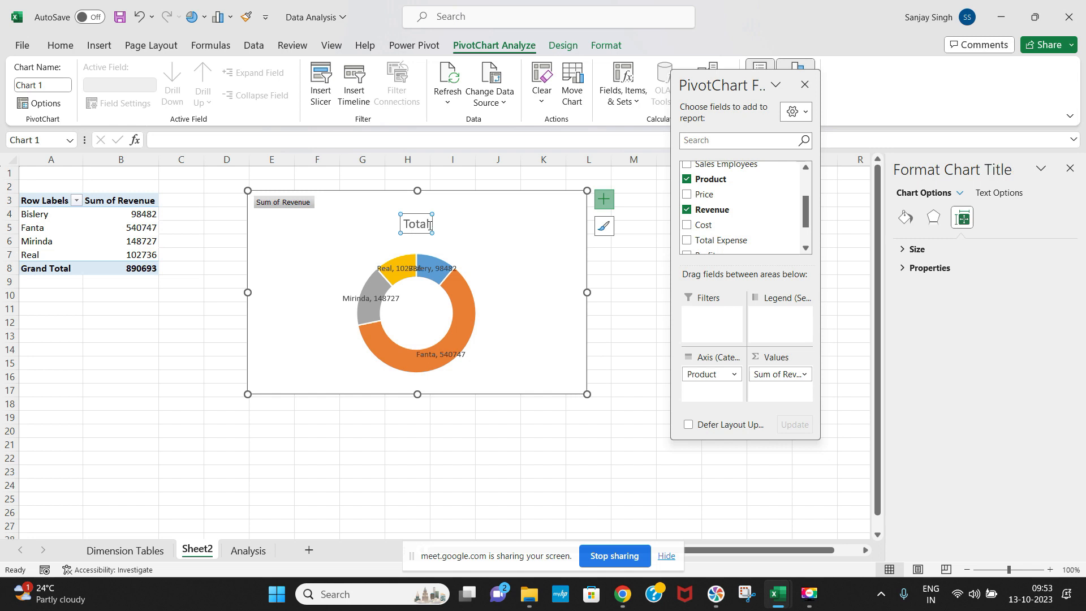
left_click_drag(430, 225, 404, 224)
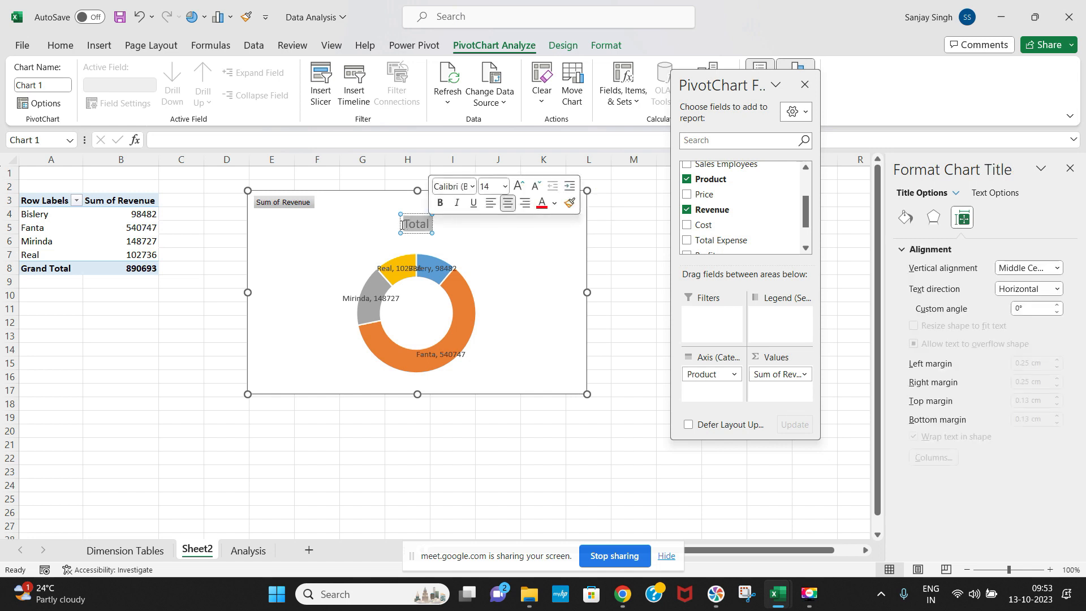
type("Pro")
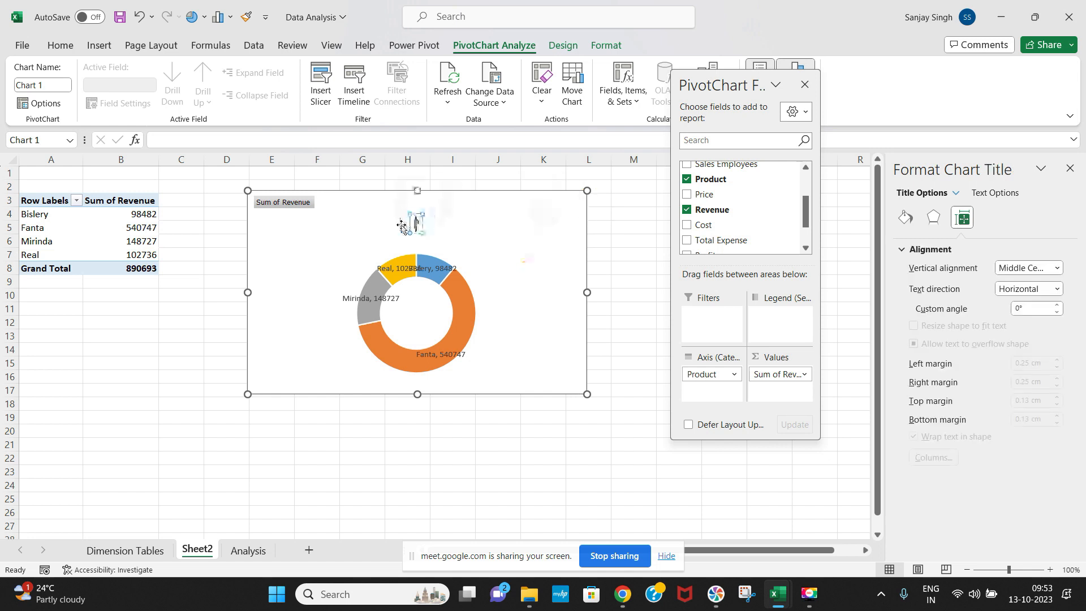
type("fit")
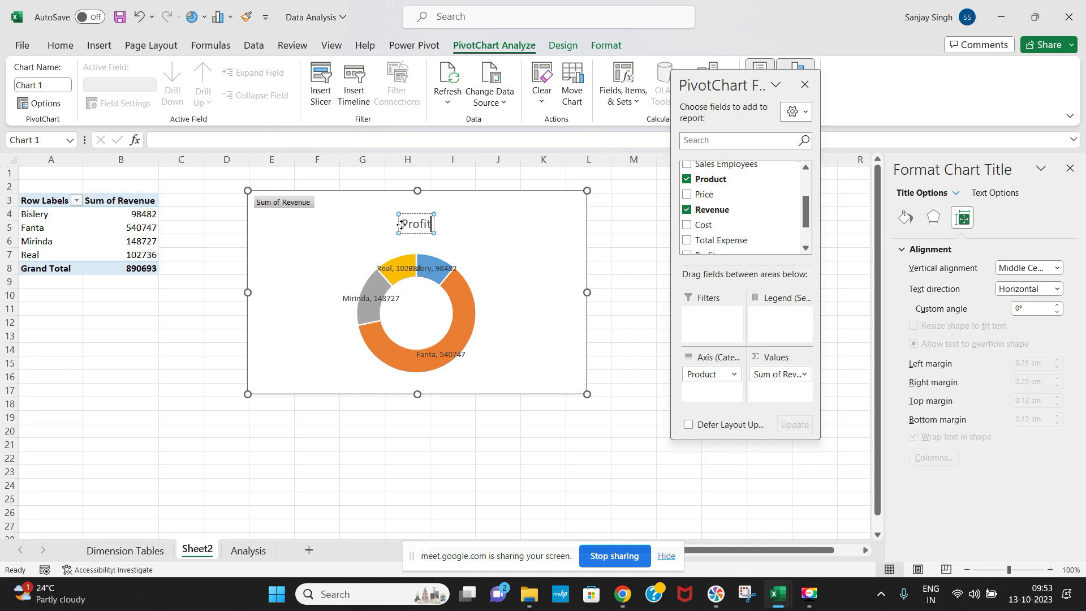
type(" By Pro")
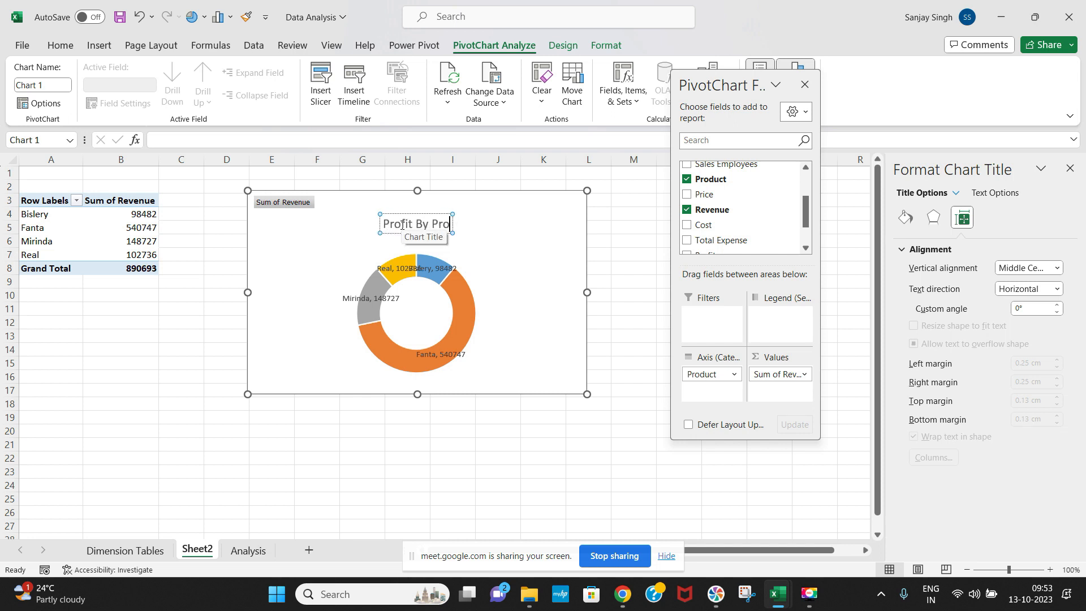
type("duct")
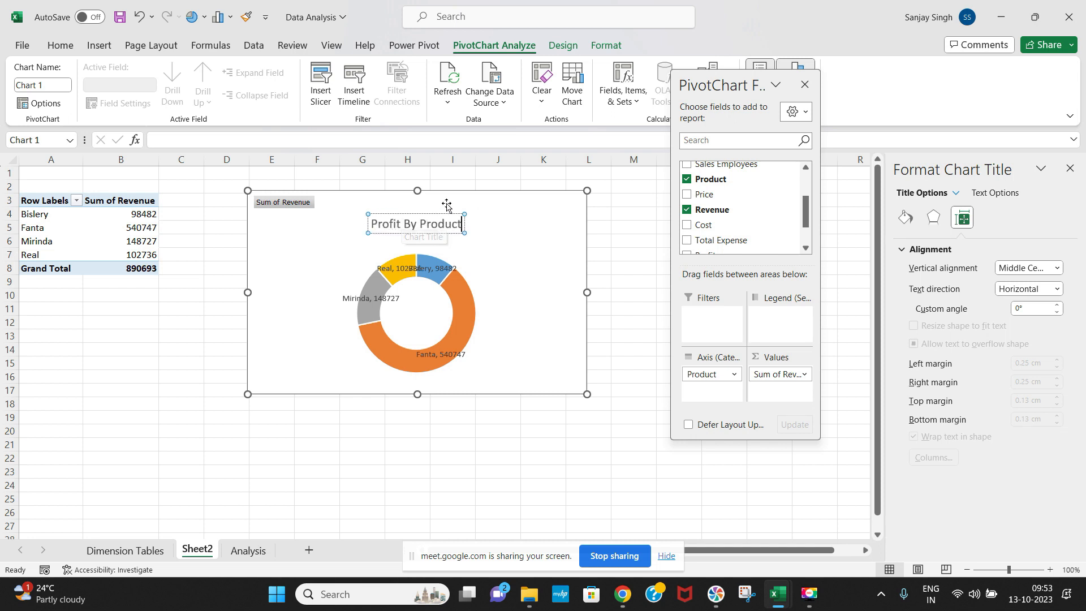
Hide all field buttons on the doughnut chart
left_click(304, 213)
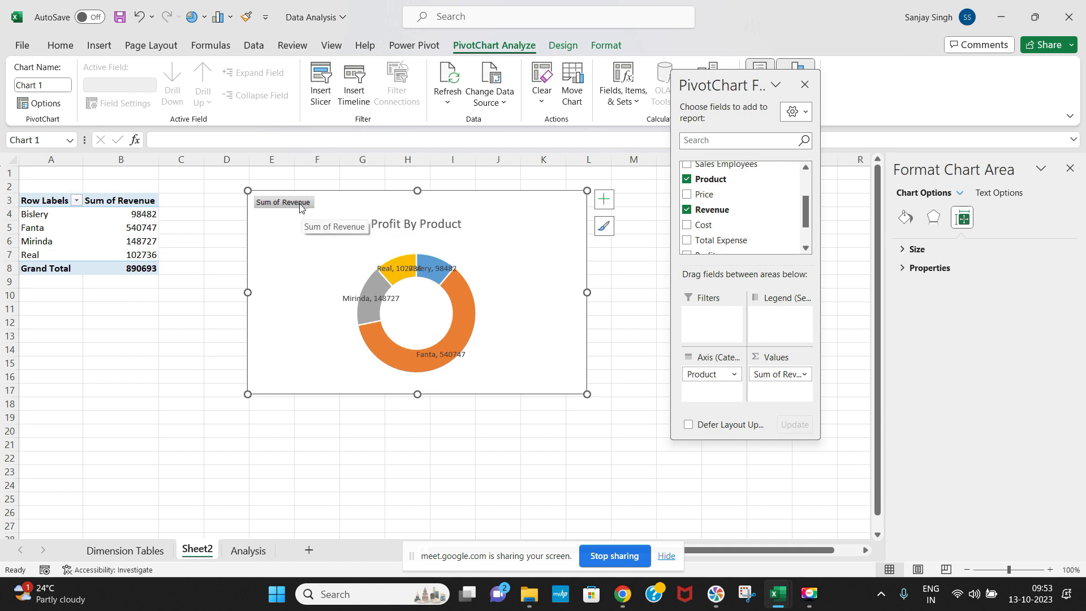
right_click(300, 208)
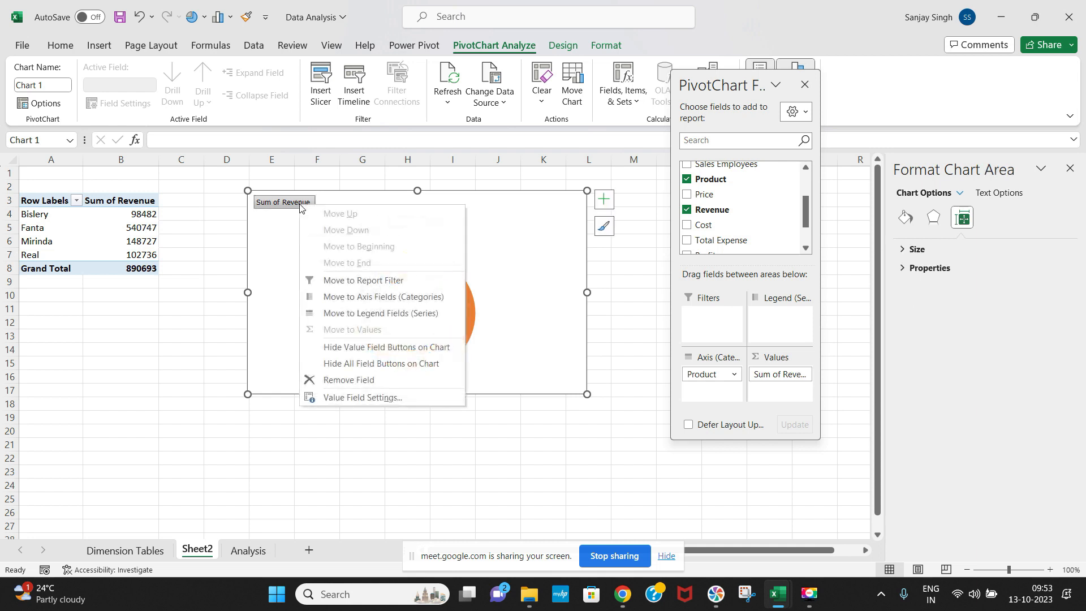
left_click(378, 364)
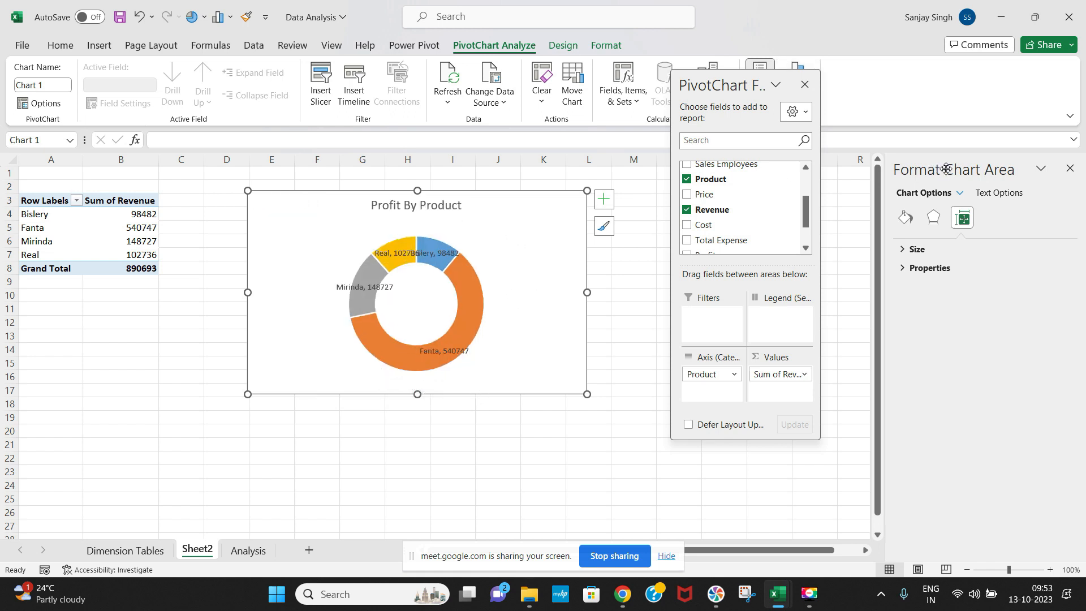
Give the chart area a solid fill in the darkest shade of the black theme color
left_click(905, 218)
left_click(913, 251)
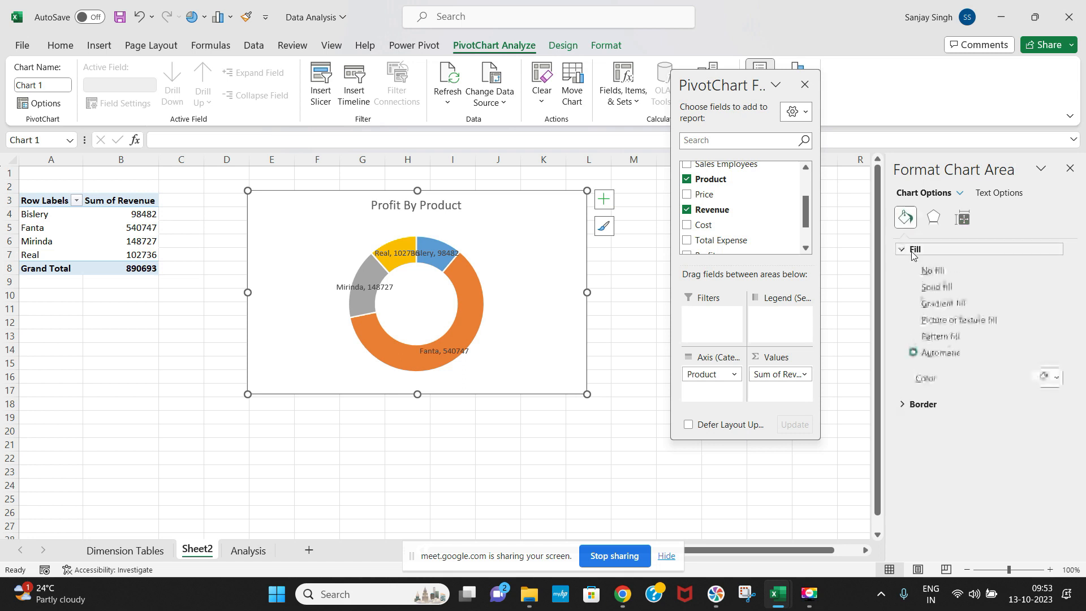
left_click(913, 288)
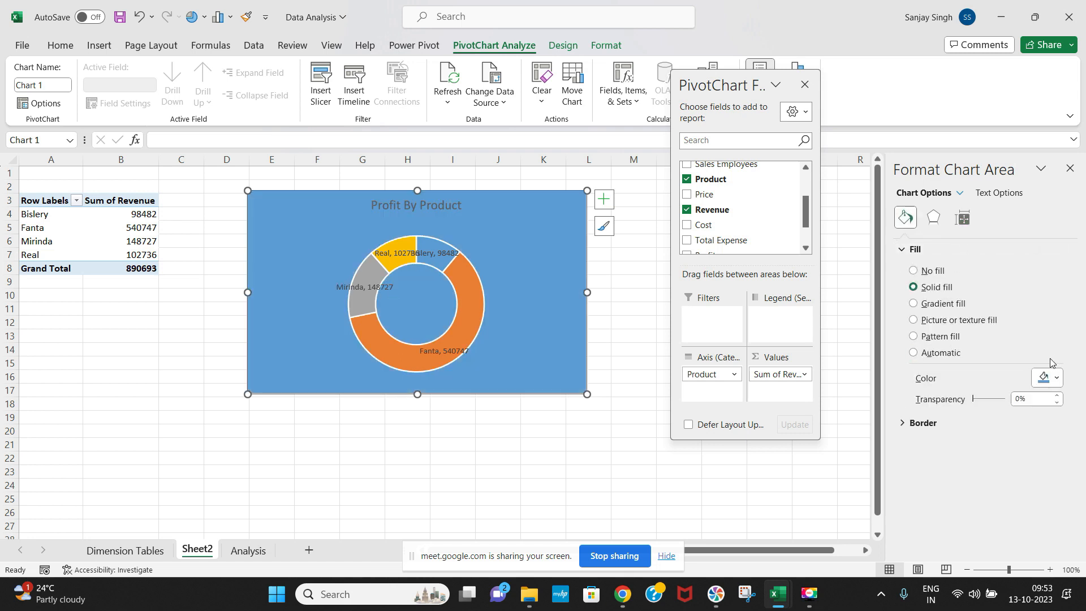
left_click(1057, 379)
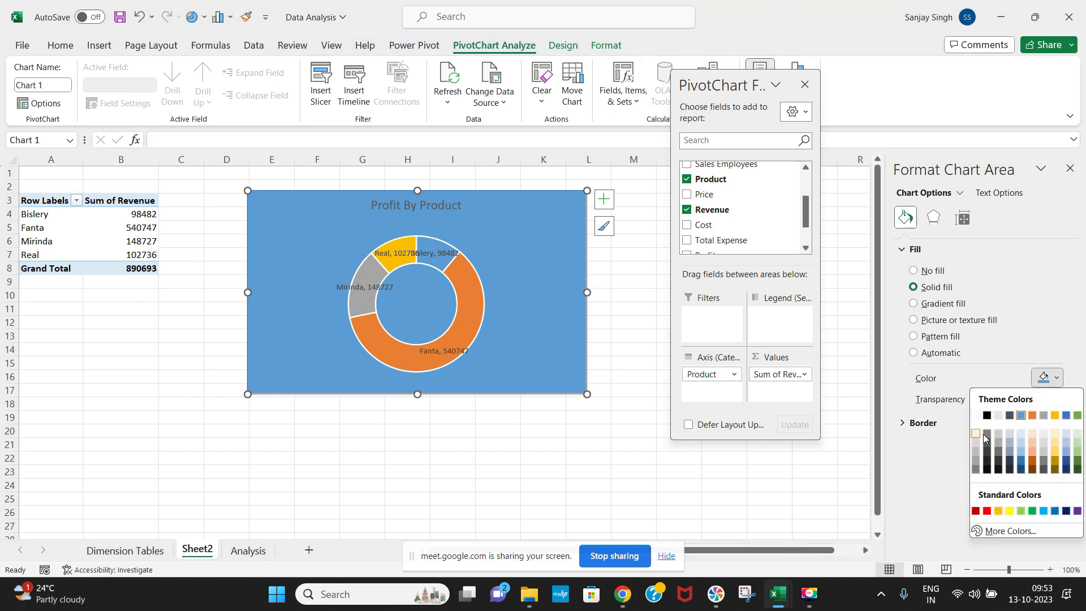
left_click(987, 470)
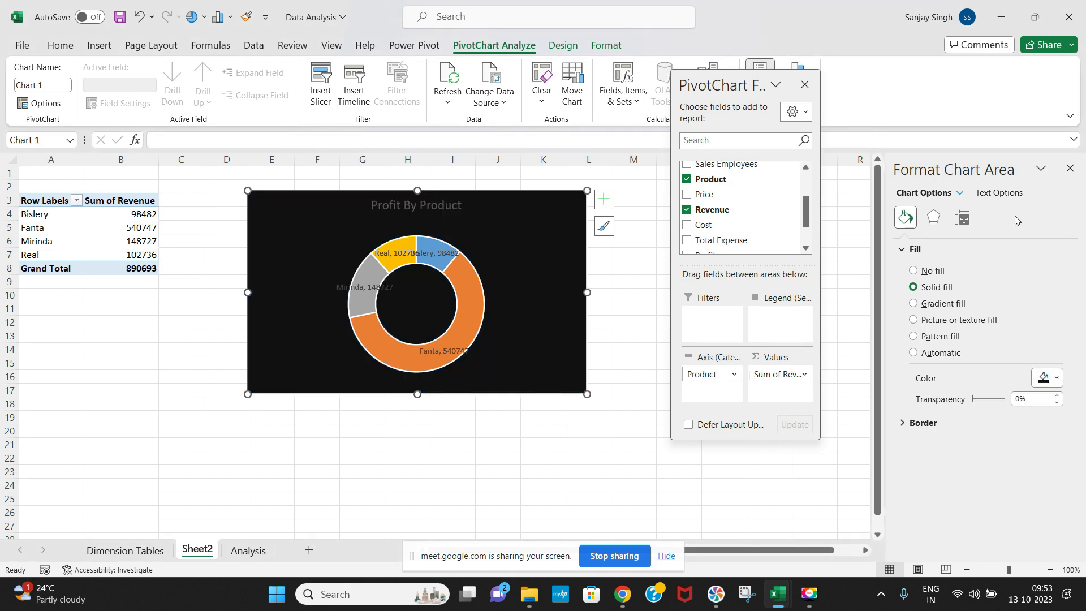
Set the text fill color of the whole chart to white
left_click(999, 193)
left_click(1056, 362)
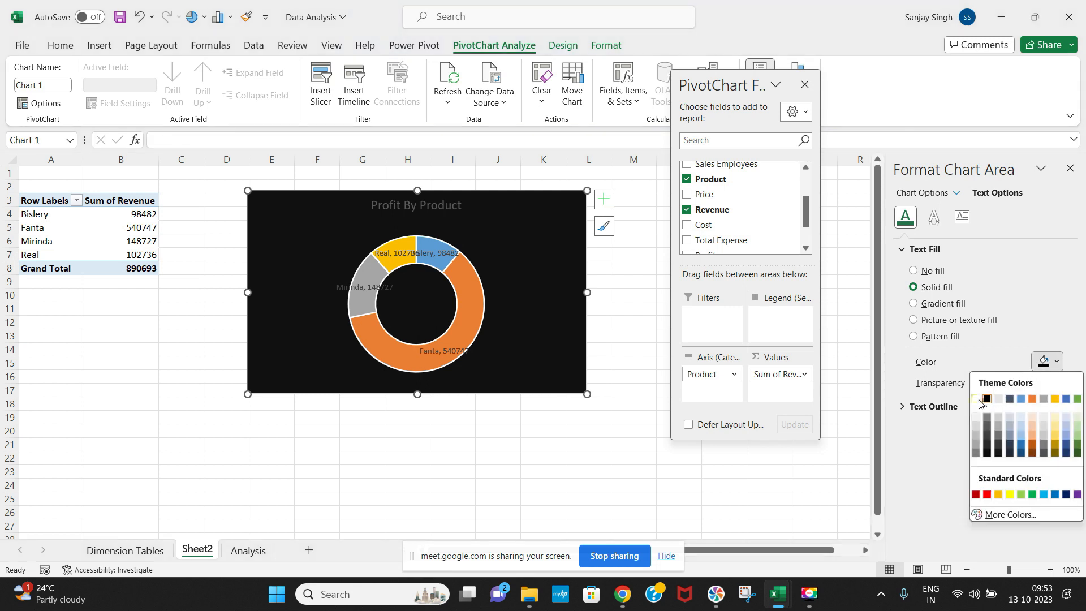
left_click(976, 399)
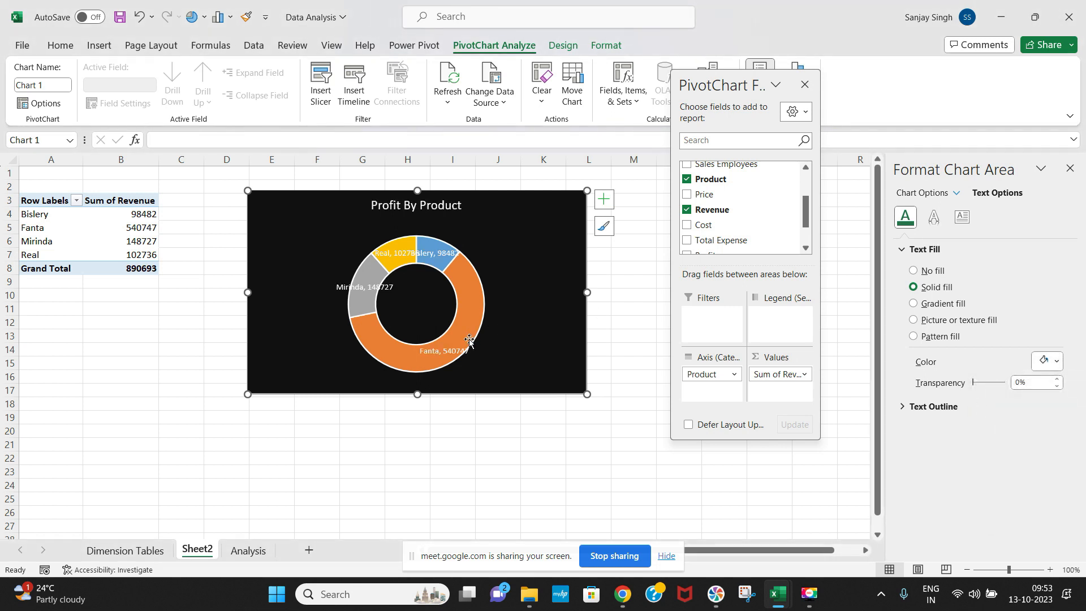
Enlarge the font of all the chart's data labels to size 11
left_click(456, 351)
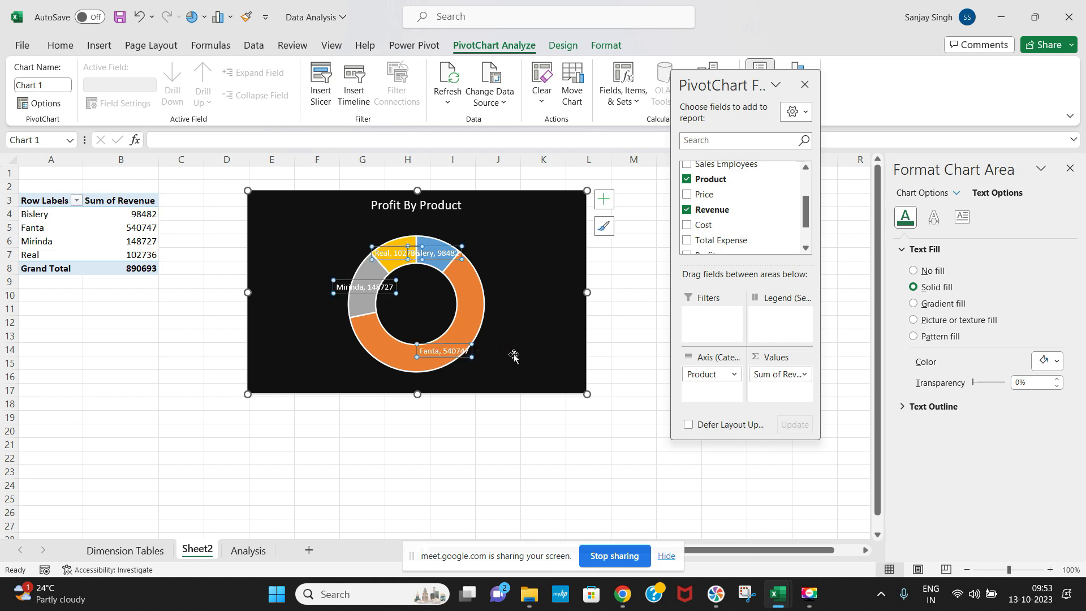
left_click(61, 46)
left_click(261, 71)
left_click(261, 72)
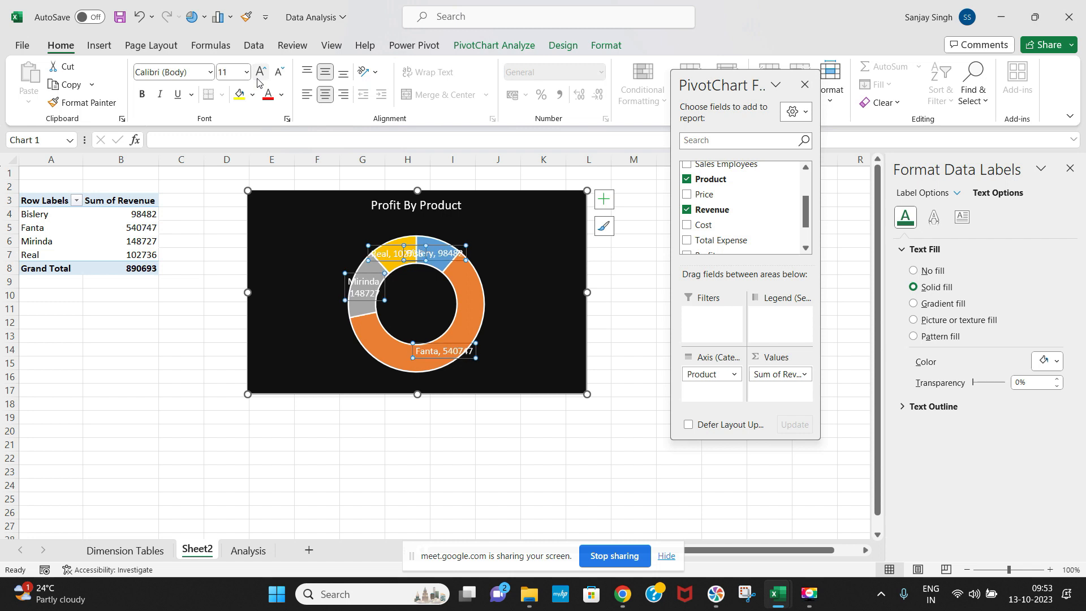
Move the Mirinda, Fanta, Bislery and Real data labels off the ring, each placed outside next to its slice
left_click(353, 273)
left_click_drag(353, 273, 298, 274)
left_click(458, 352)
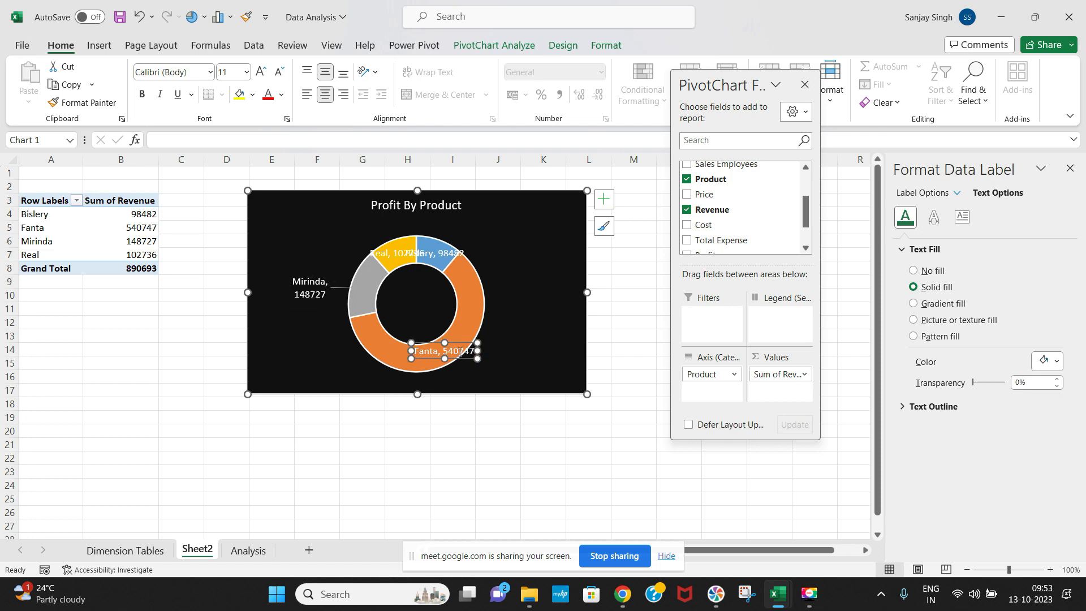
left_click_drag(450, 340, 521, 349)
left_click(457, 253)
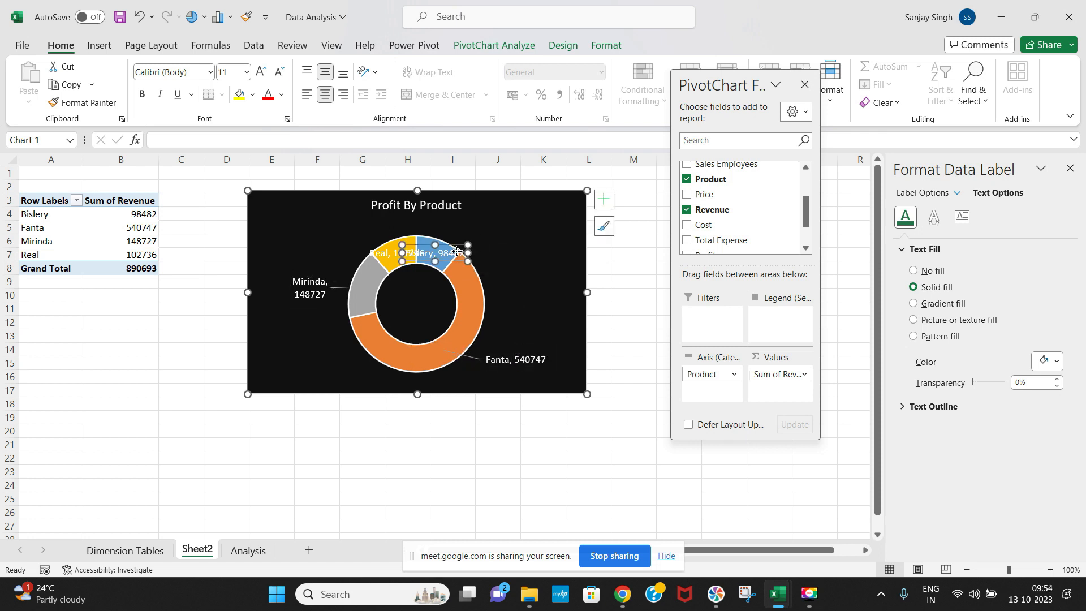
left_click_drag(448, 244, 526, 238)
left_click(407, 251)
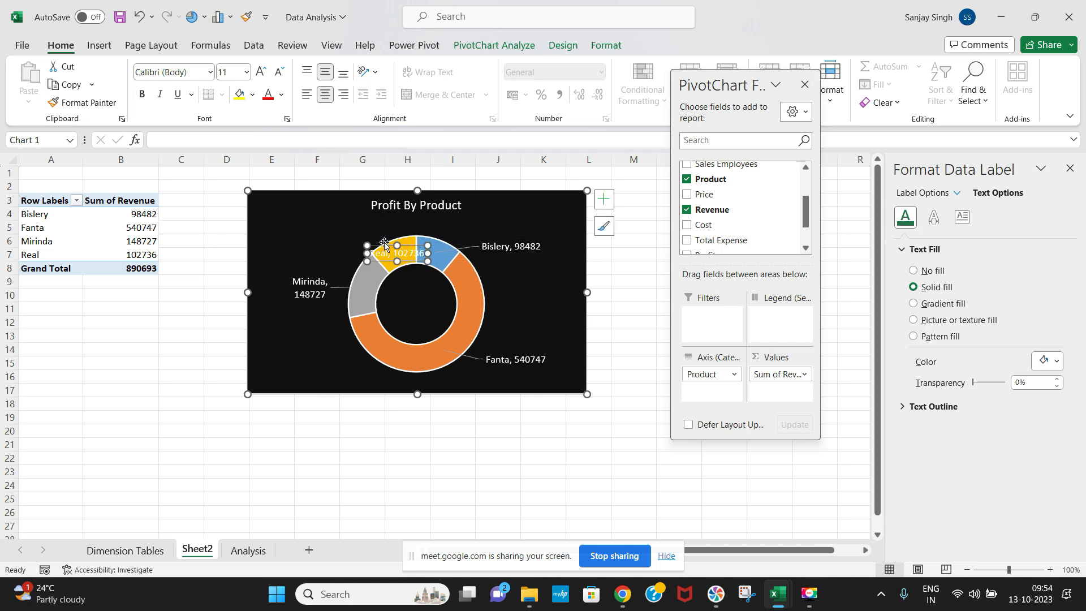
left_click_drag(384, 243, 324, 221)
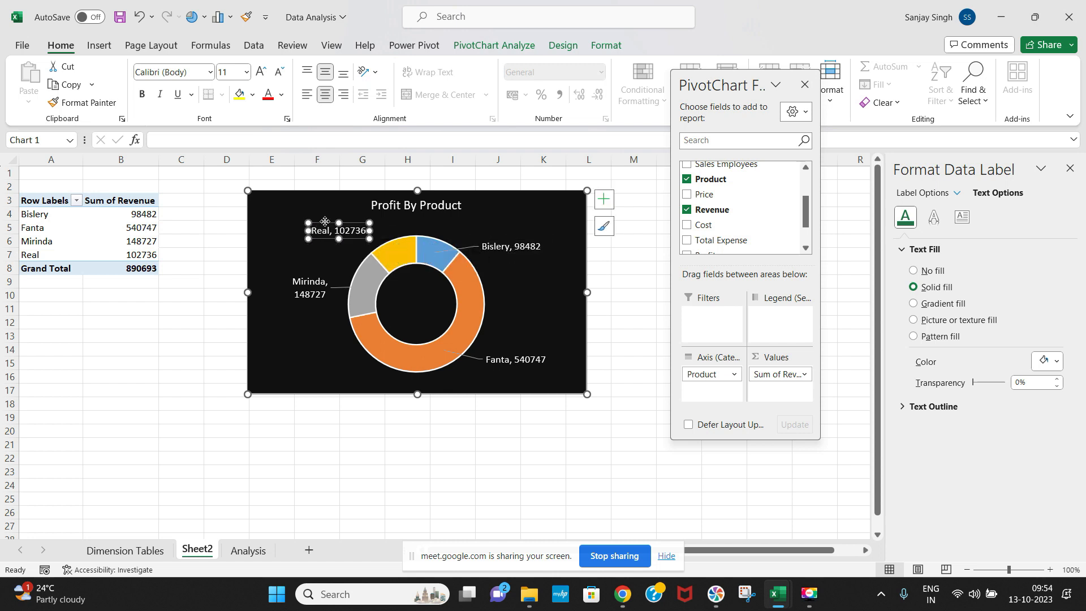
Give the Fanta slice of the doughnut chart a solid fill in standard purple
left_click(471, 313)
left_click(472, 313)
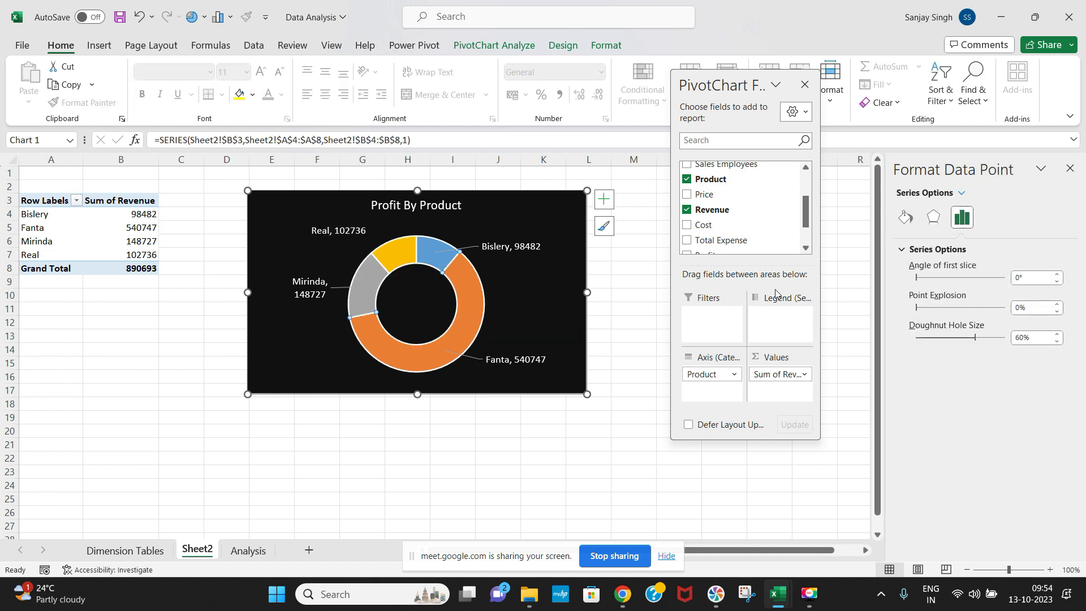
left_click(905, 220)
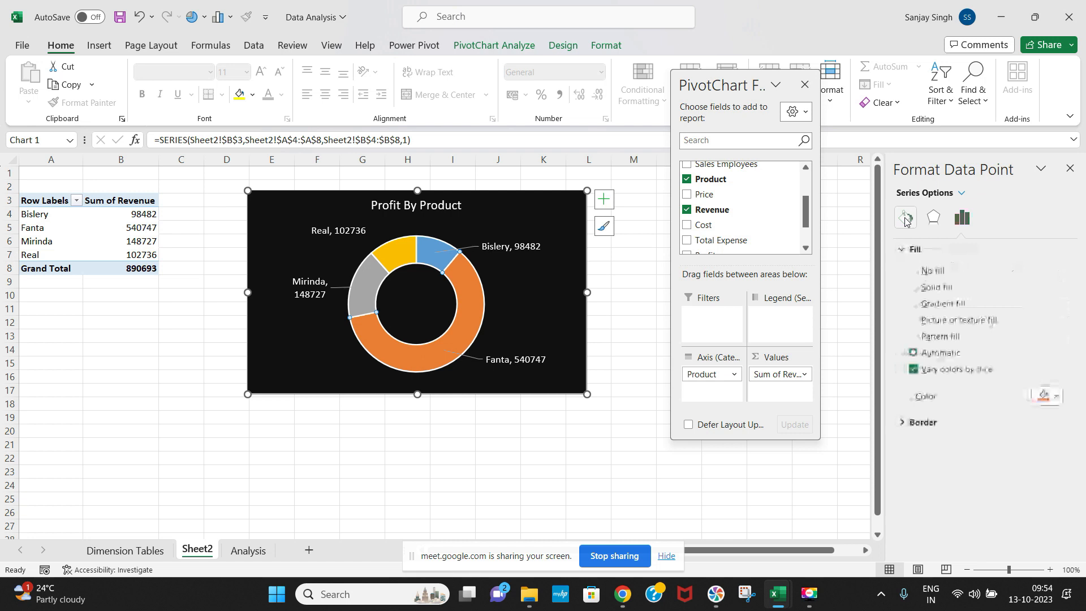
left_click(914, 288)
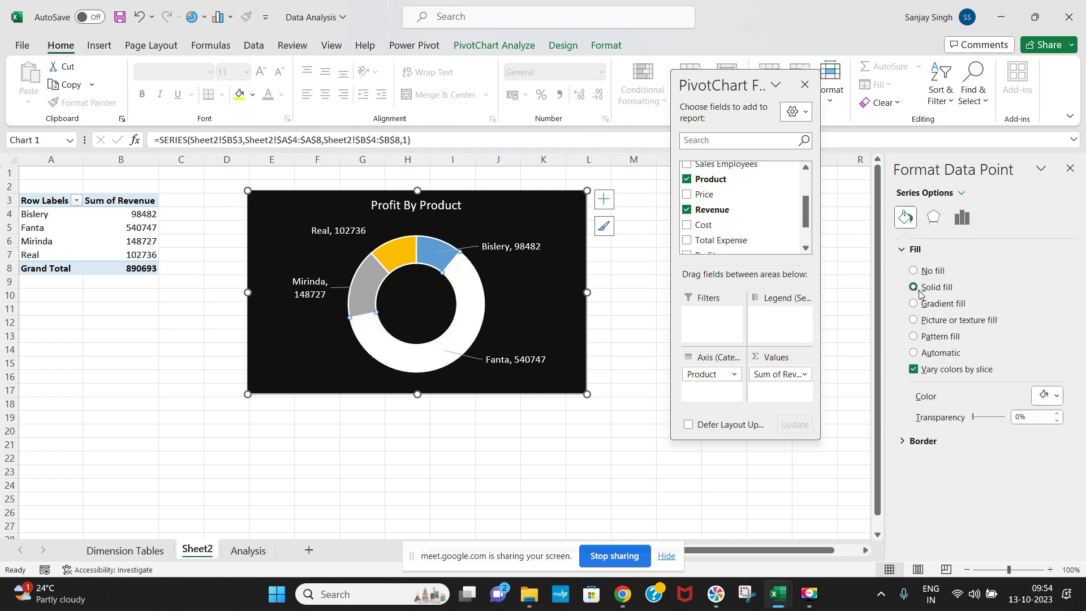
left_click(1056, 395)
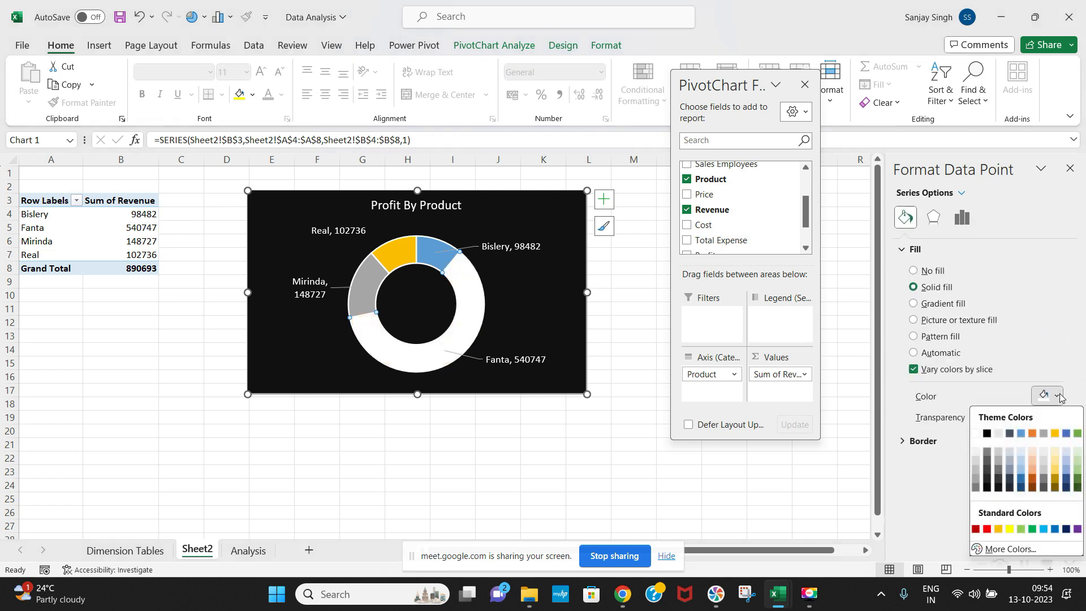
left_click(1078, 530)
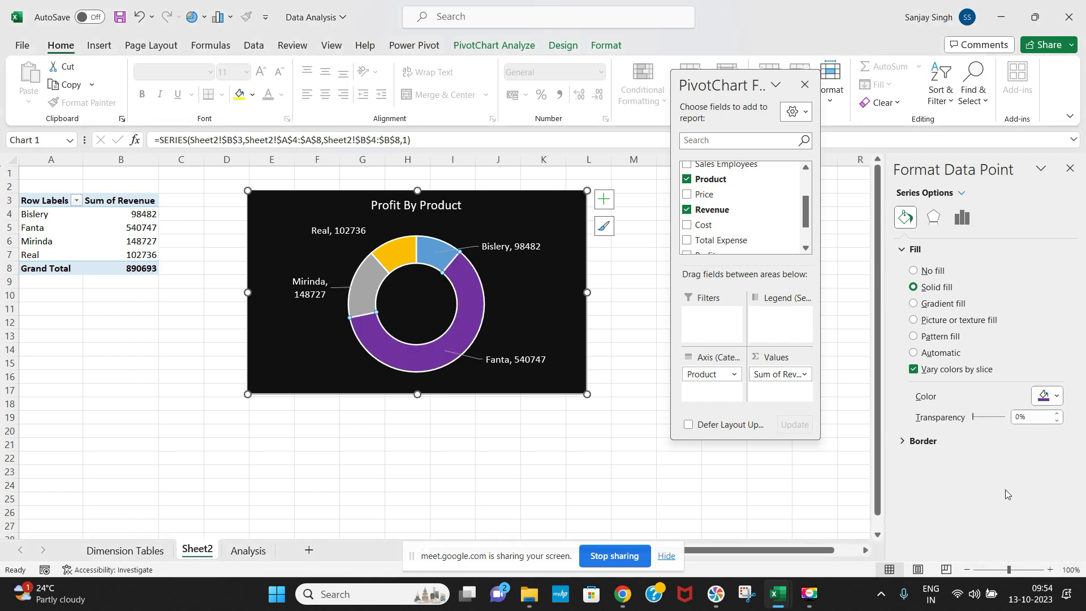
Recolor the Bislery slice of the doughnut chart with the standard dark red fill
left_click(442, 256)
left_click(426, 242)
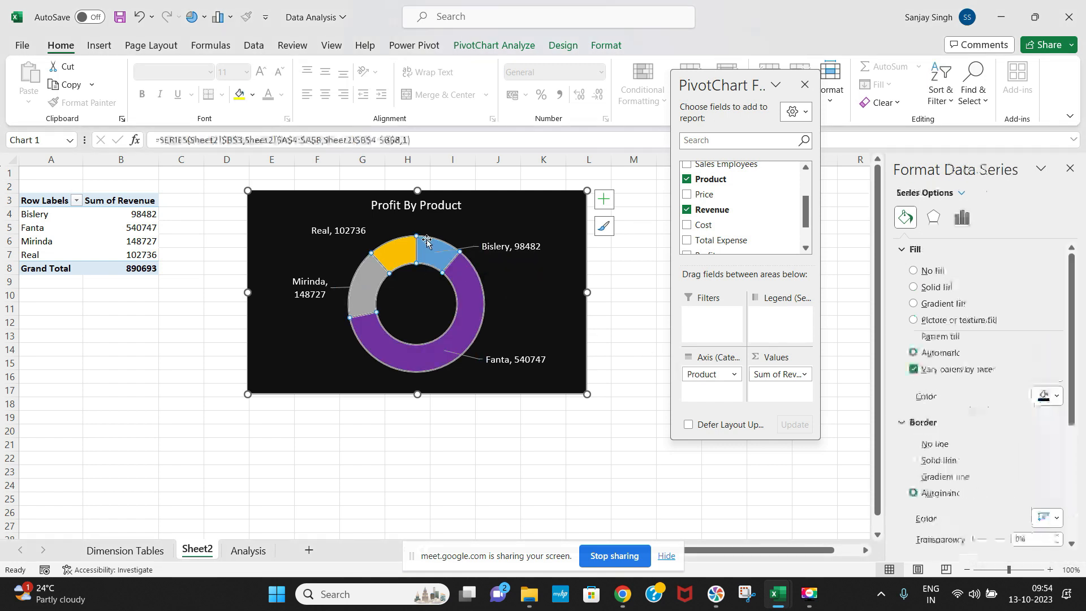
left_click(426, 241)
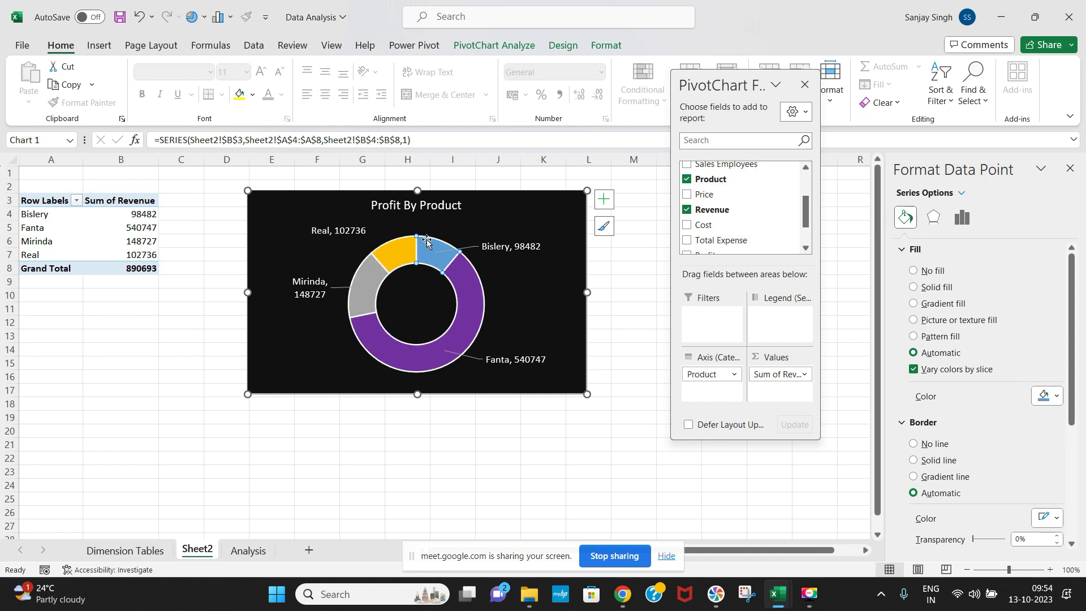
left_click(1054, 397)
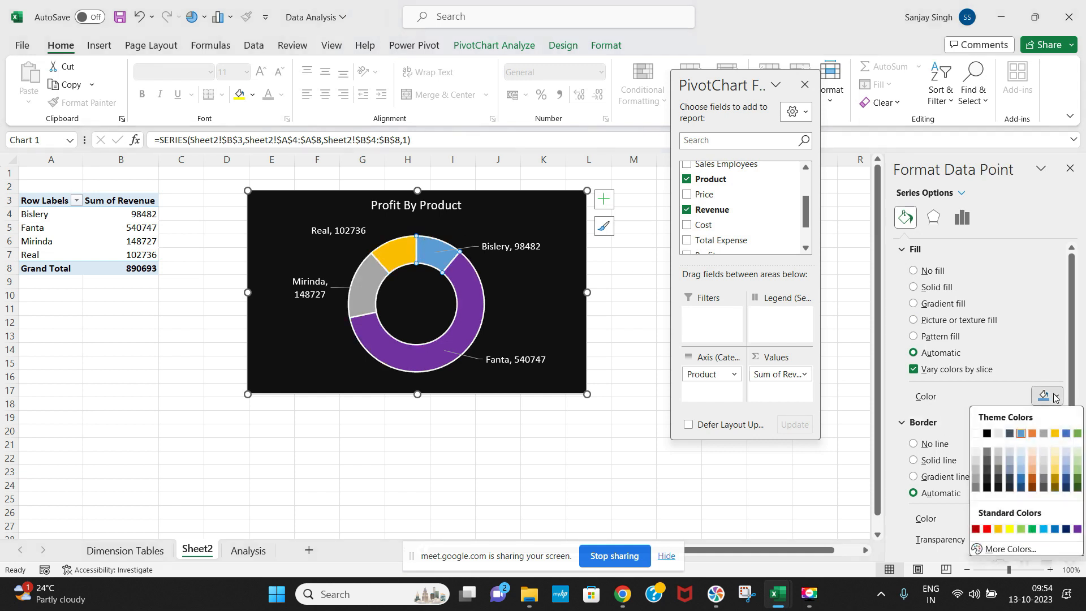
left_click(976, 529)
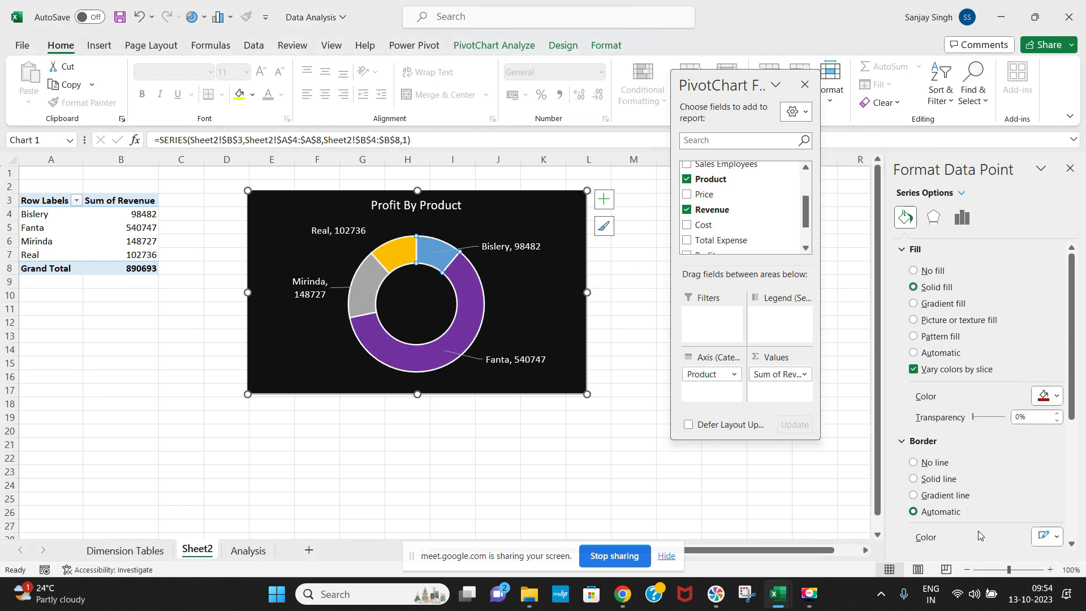
Recolor the Mirinda slice of the doughnut chart with the standard light green fill
left_click(374, 295)
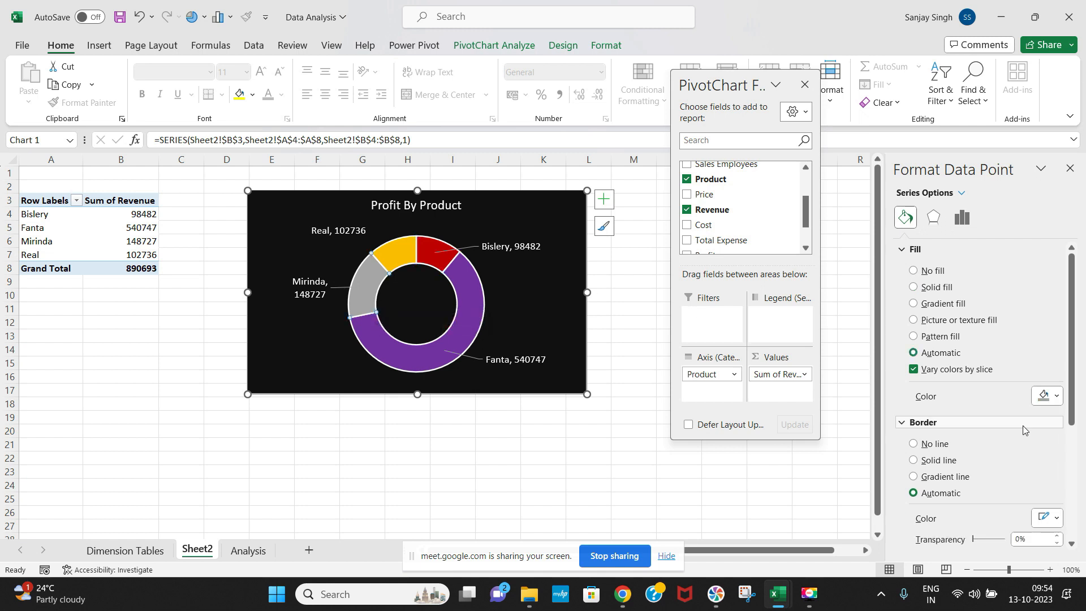
left_click(1055, 398)
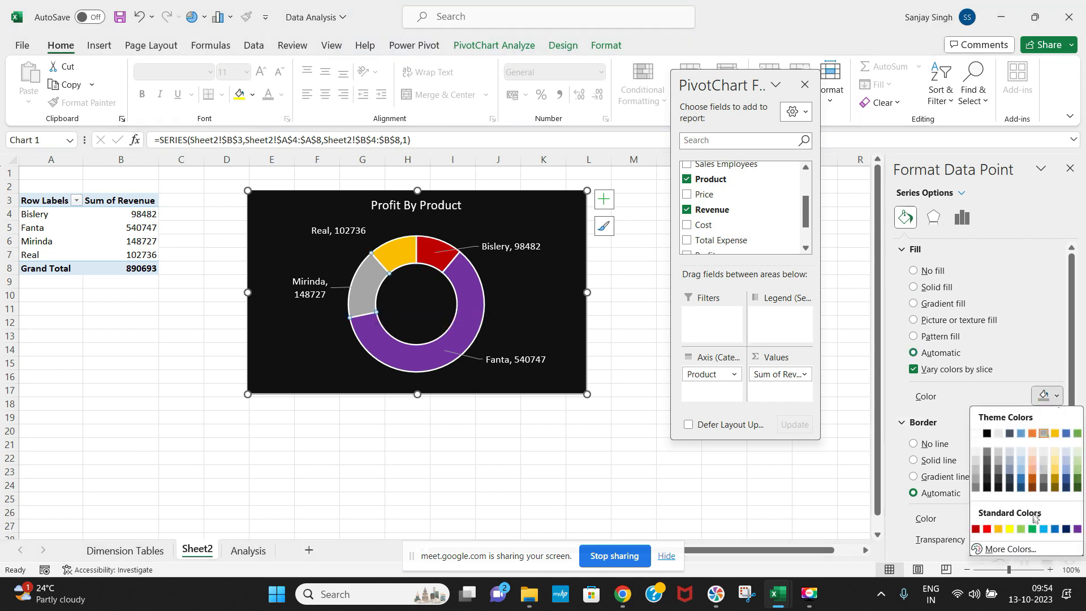
left_click(1022, 530)
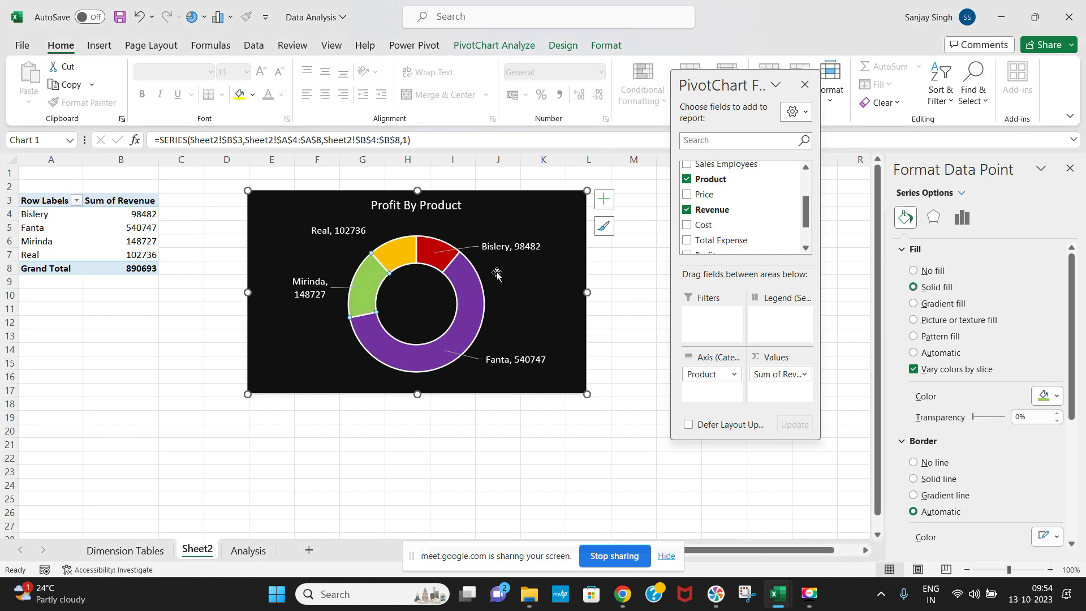
left_click(539, 300)
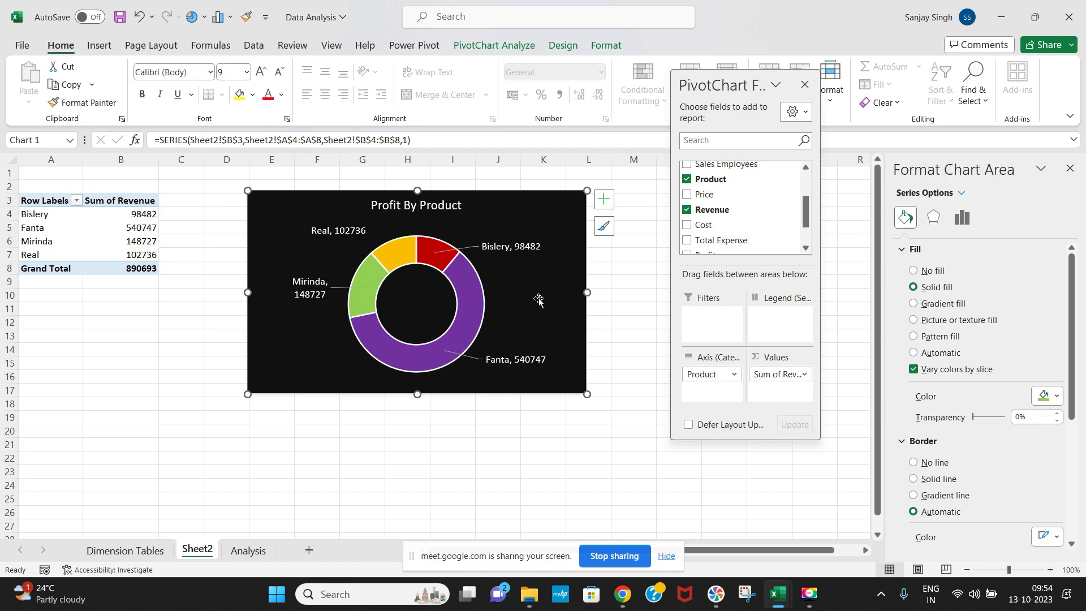
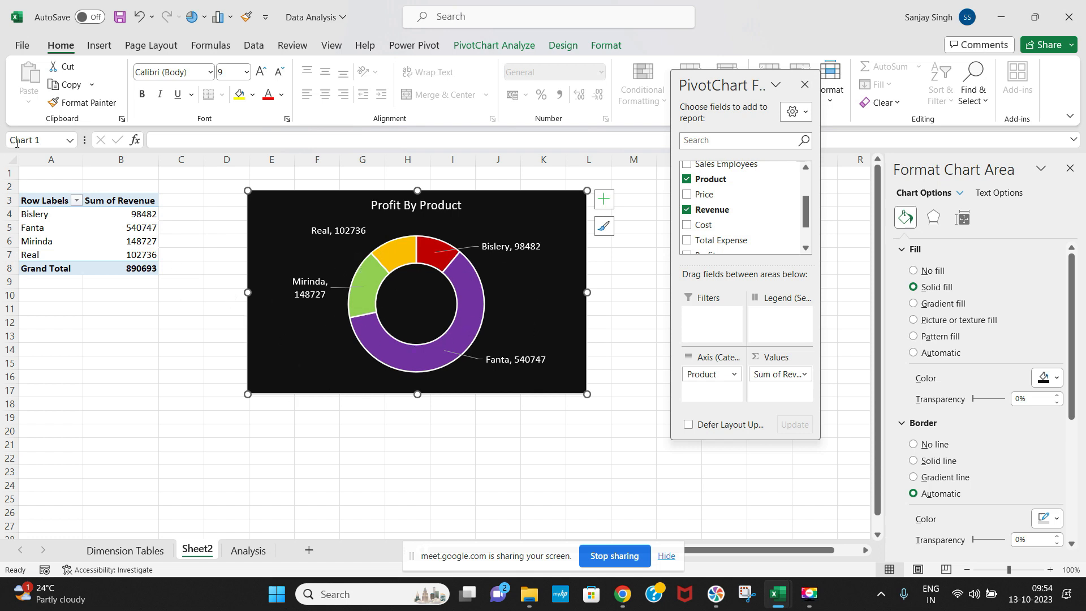
Copy the product revenue pivot table and paste the duplicate at cell A19
left_click_drag(39, 200, 131, 267)
key("ctrl+c")
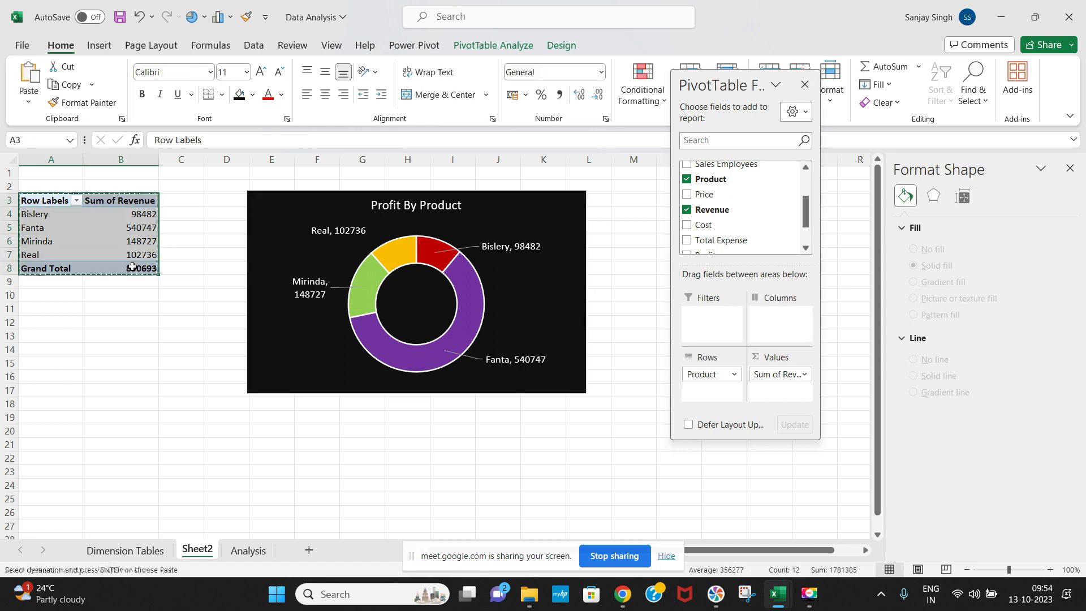
left_click(61, 415)
key("ctrl+v")
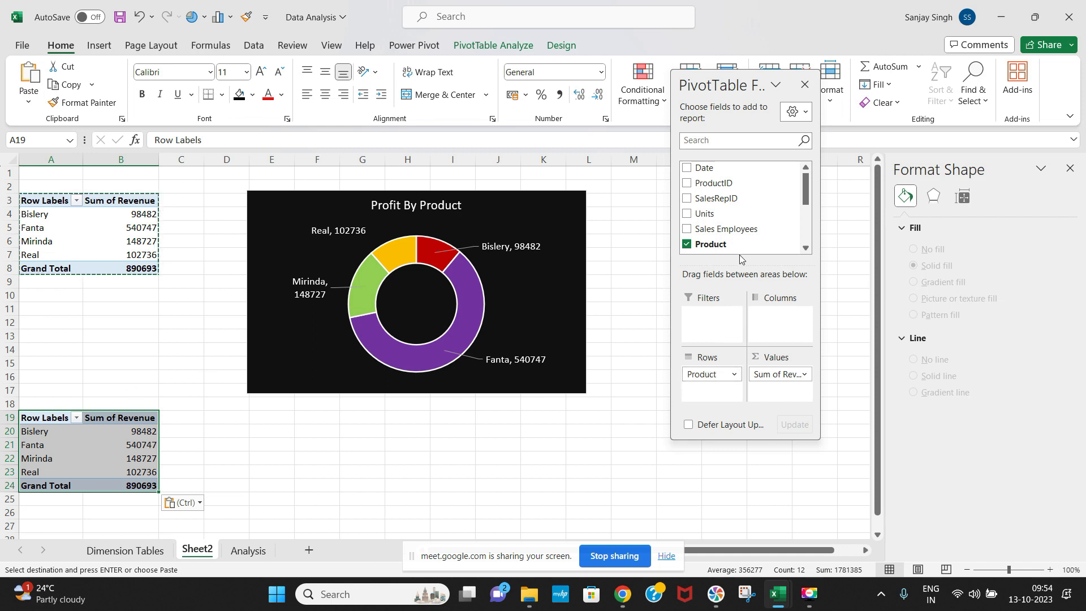
Replace Product with Sales Employees as the row field of the duplicated pivot table at A19
left_click_drag(703, 377, 782, 218)
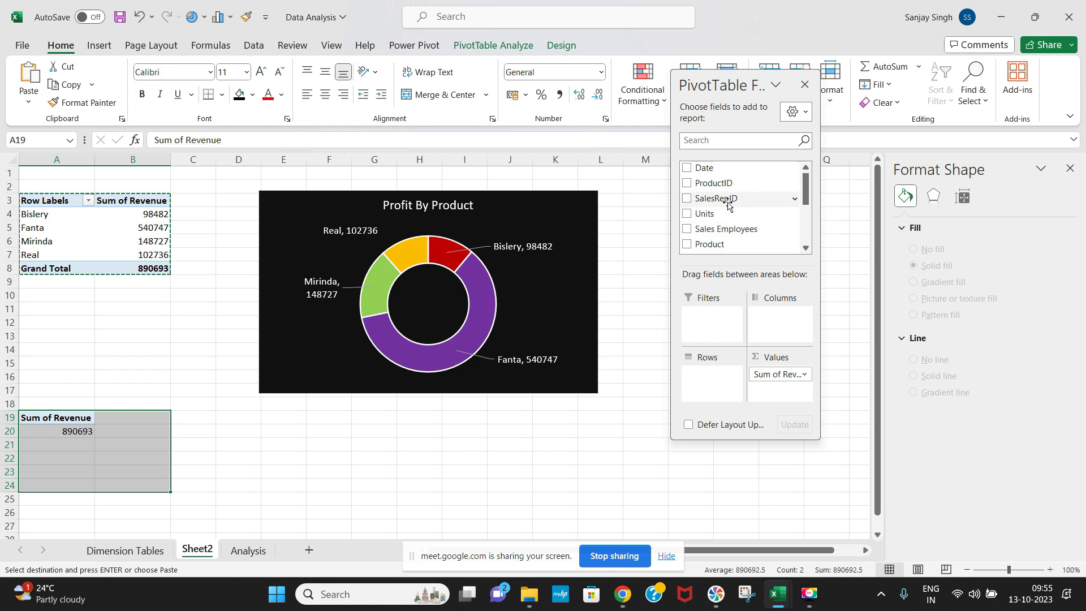
left_click(691, 139)
type("emplo")
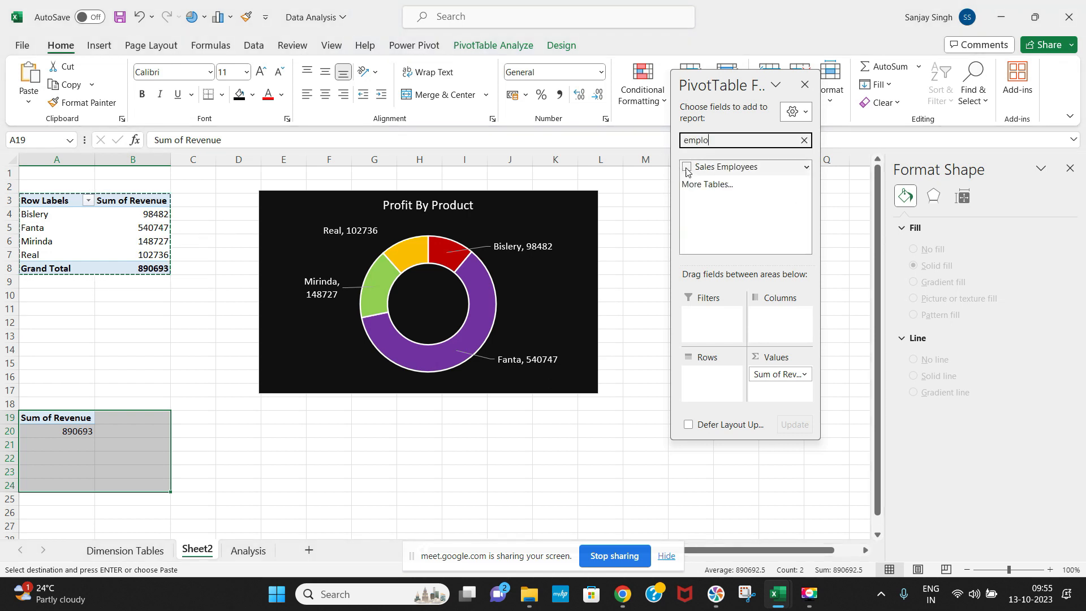
left_click(687, 167)
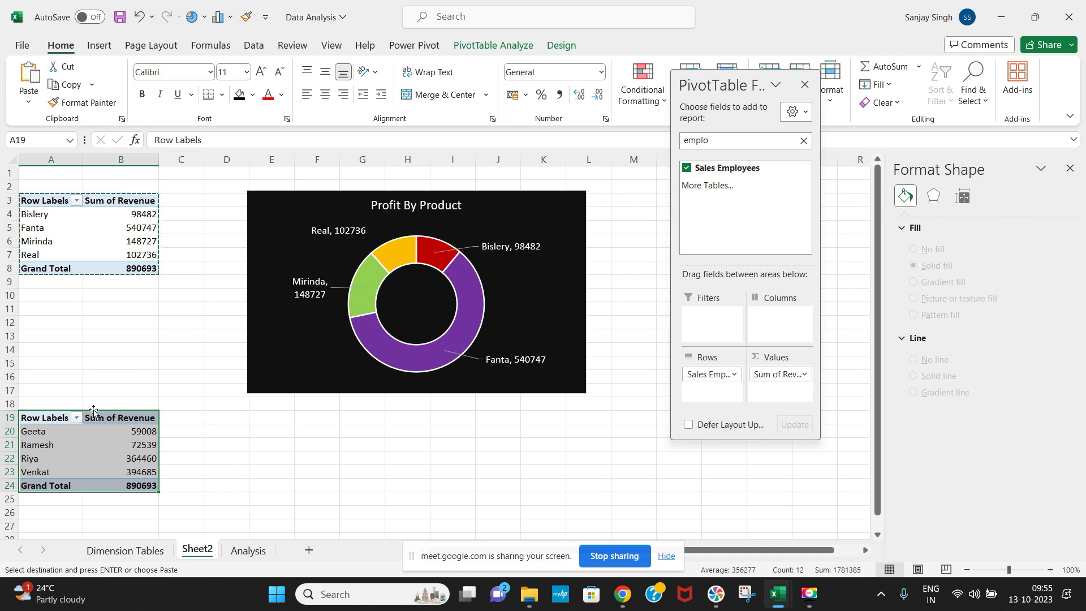
Insert a 2-D clustered column chart from the sales employees pivot table and place it directly below the doughnut chart
left_click(221, 451)
left_click_drag(45, 416, 142, 486)
left_click(87, 48)
left_click(432, 67)
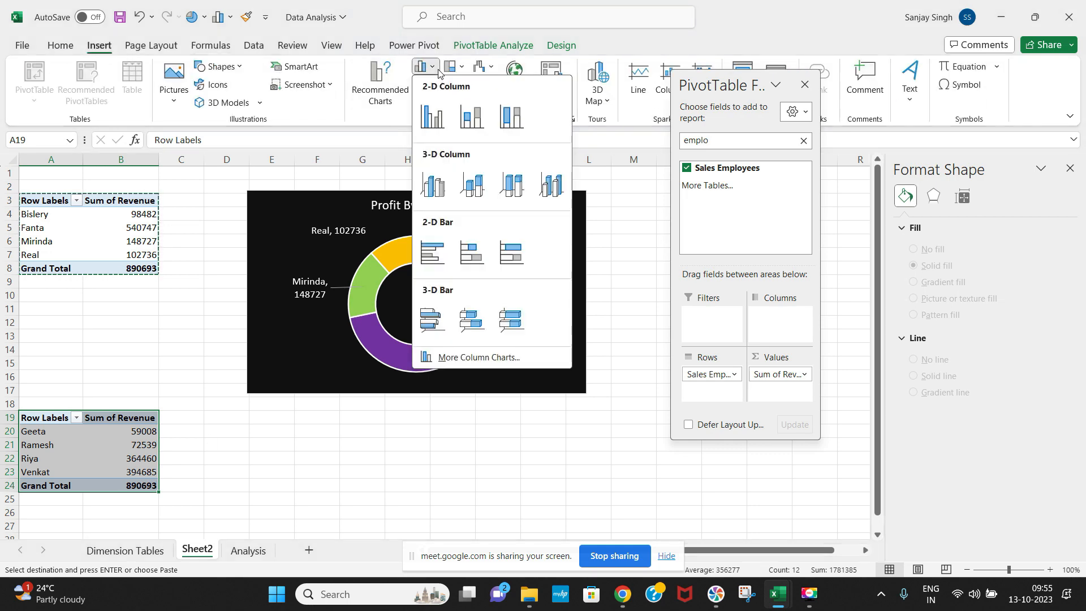
left_click(433, 117)
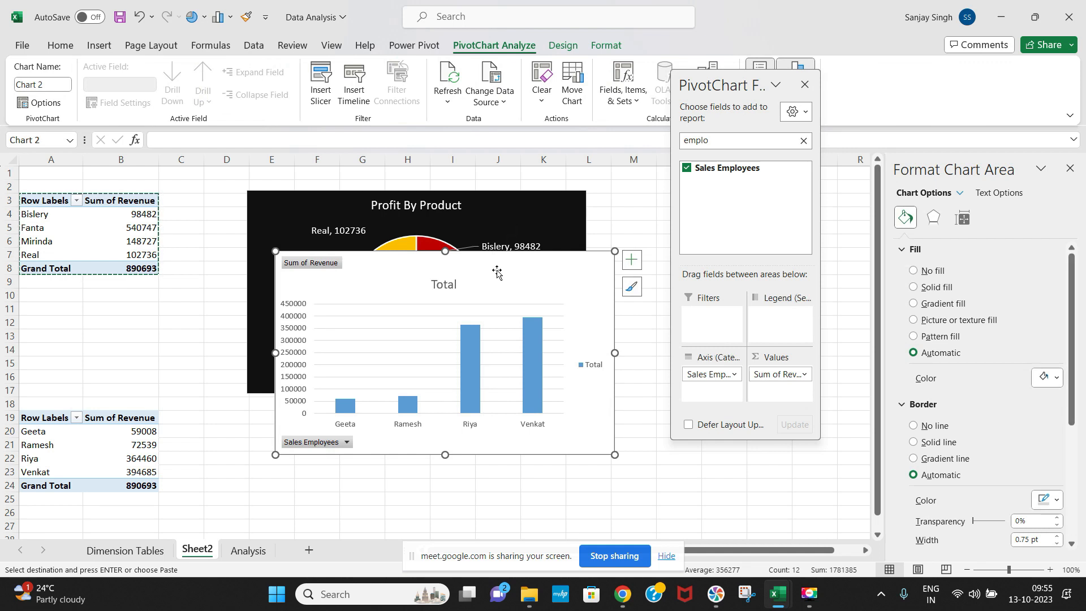
left_click_drag(495, 272, 466, 409)
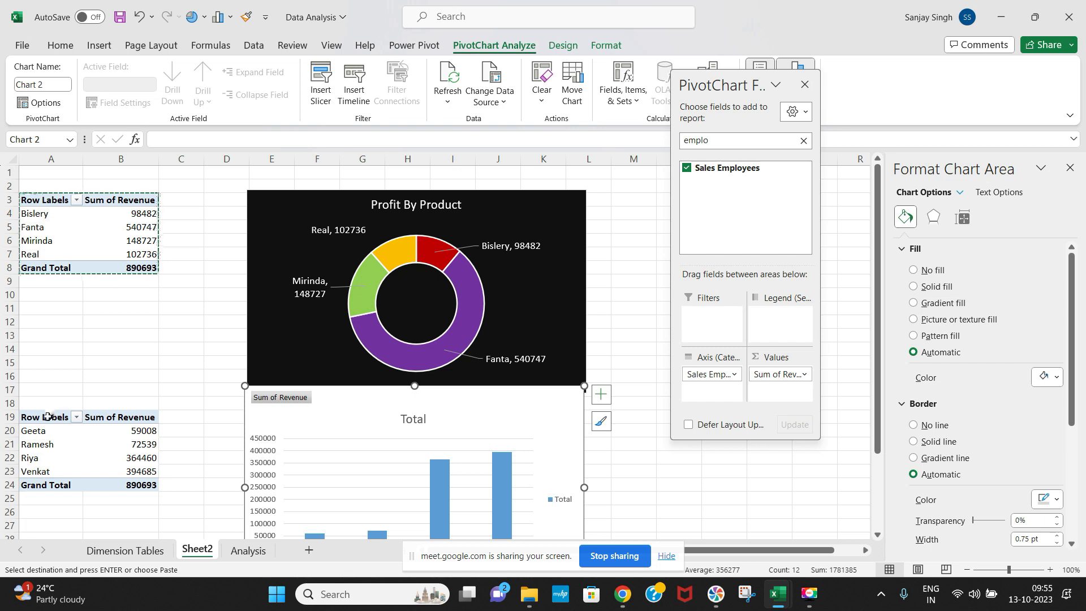
Copy the sales employees pivot table and paste the duplicate at cell M3
left_click_drag(48, 417, 125, 485)
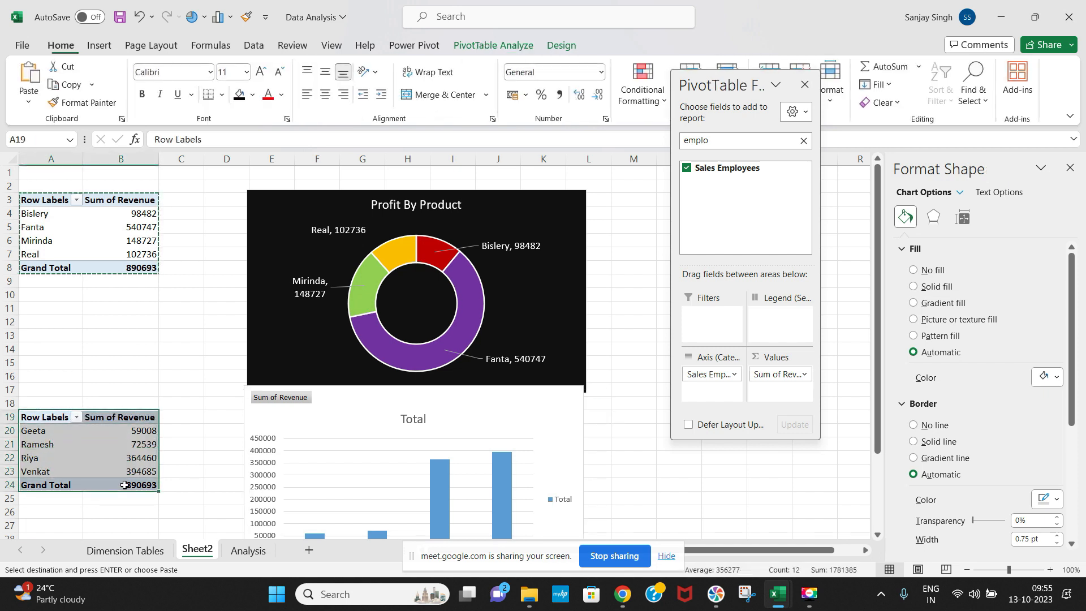
key("ctrl+c")
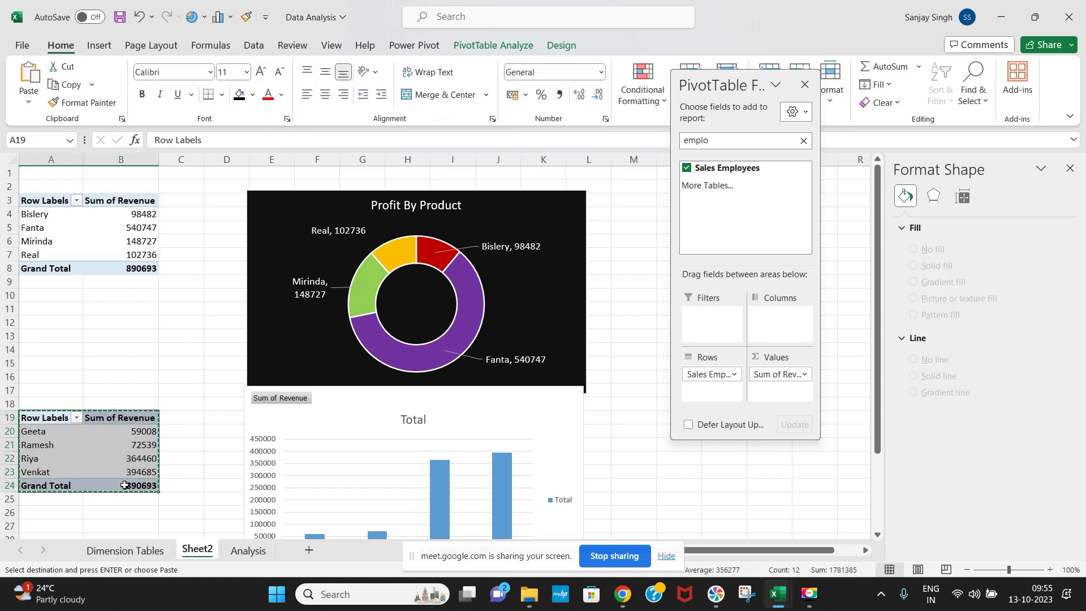
left_click(642, 202)
key("ctrl+v")
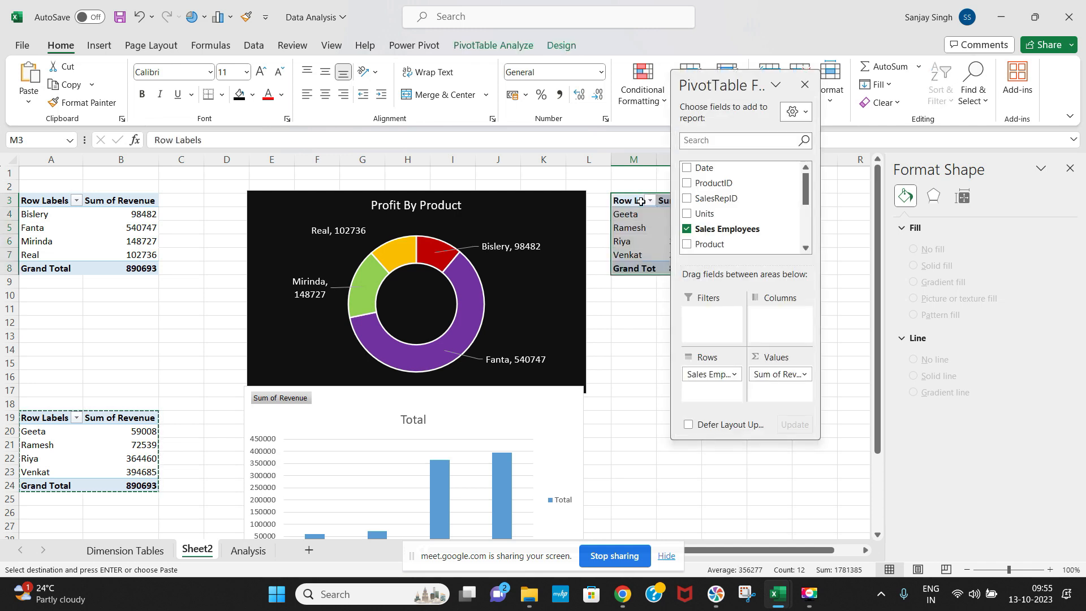
Dock the field list and rebuild the pivot table at M3 with Region as rows and Sum of Revenue as values
double_click(765, 83)
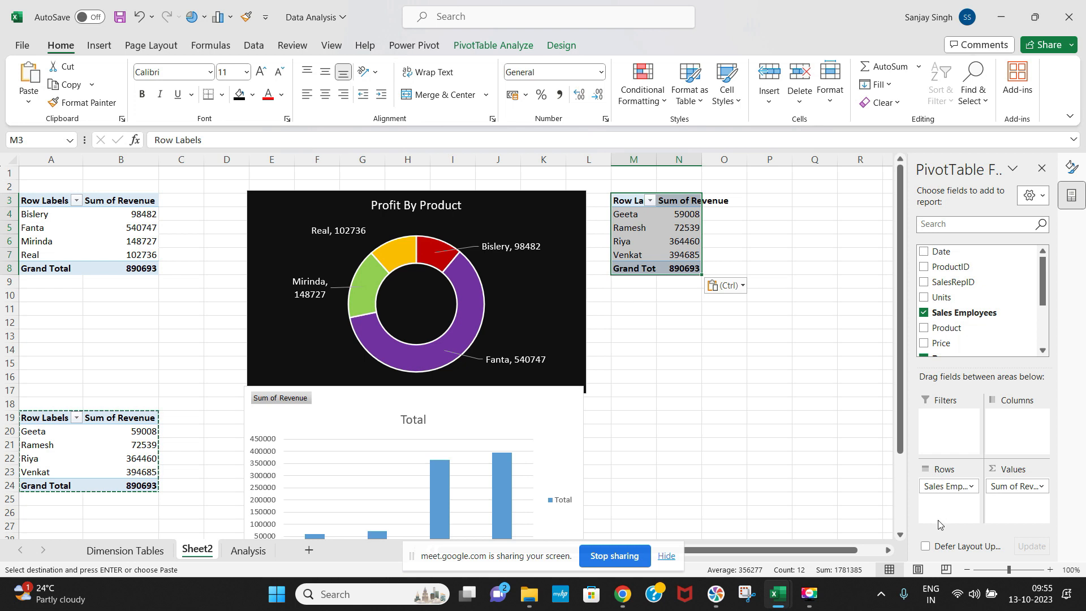
left_click_drag(939, 492, 969, 290)
left_click(942, 225)
type("re")
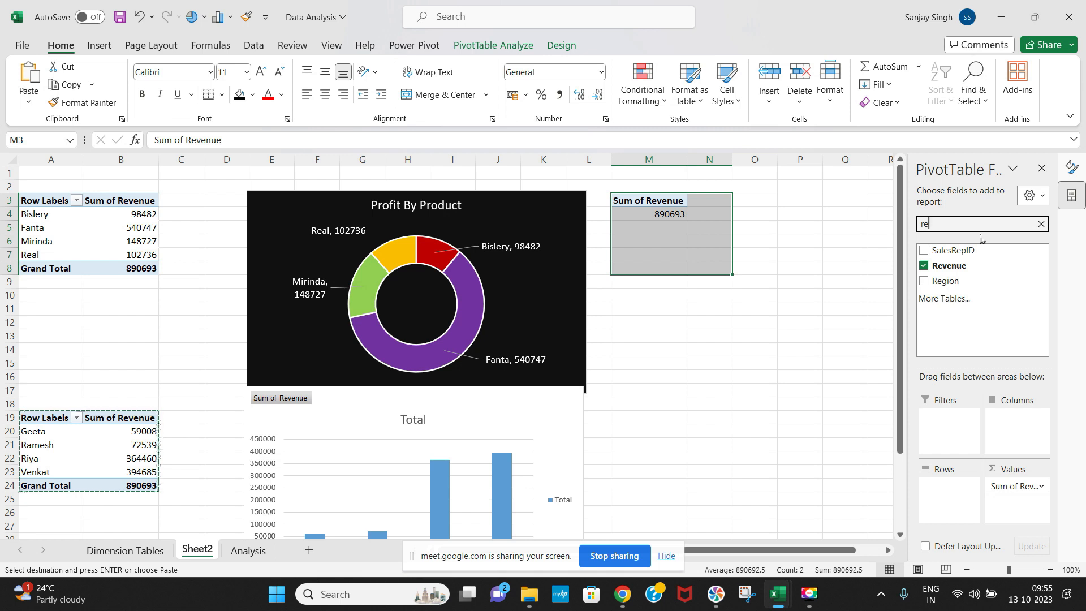
left_click(924, 265)
left_click(924, 283)
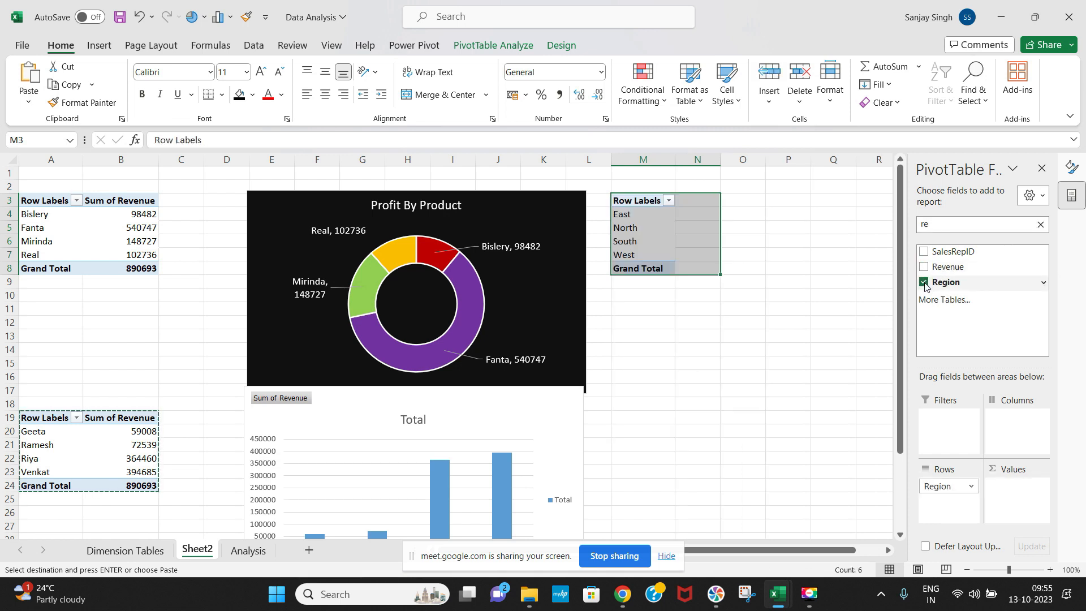
left_click(924, 267)
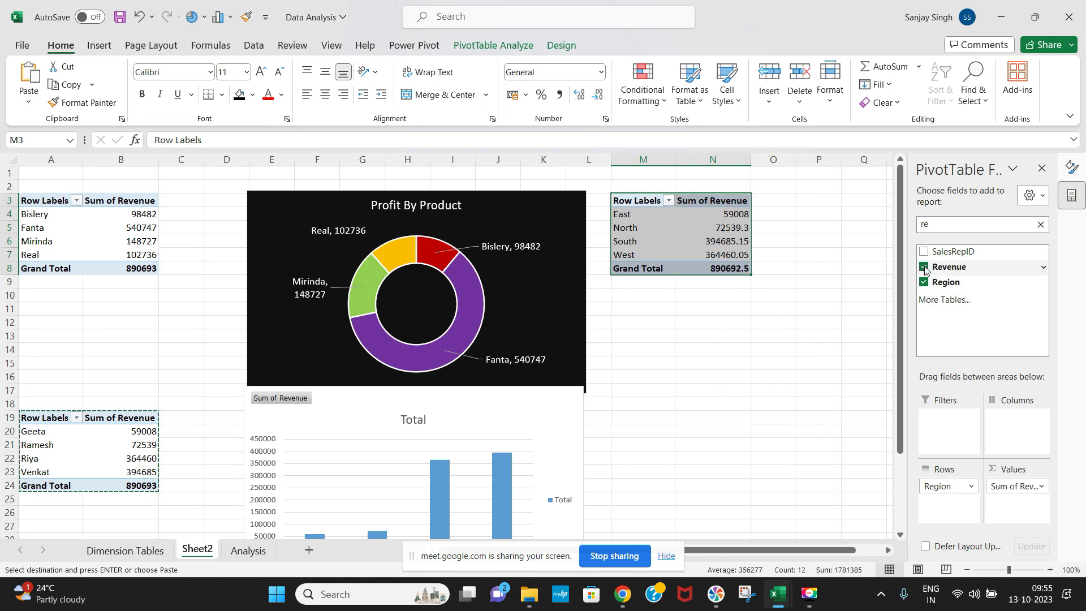
Set the number format of the region pivot table's Sum of Revenue to Number with 0 decimal places
left_click(729, 215)
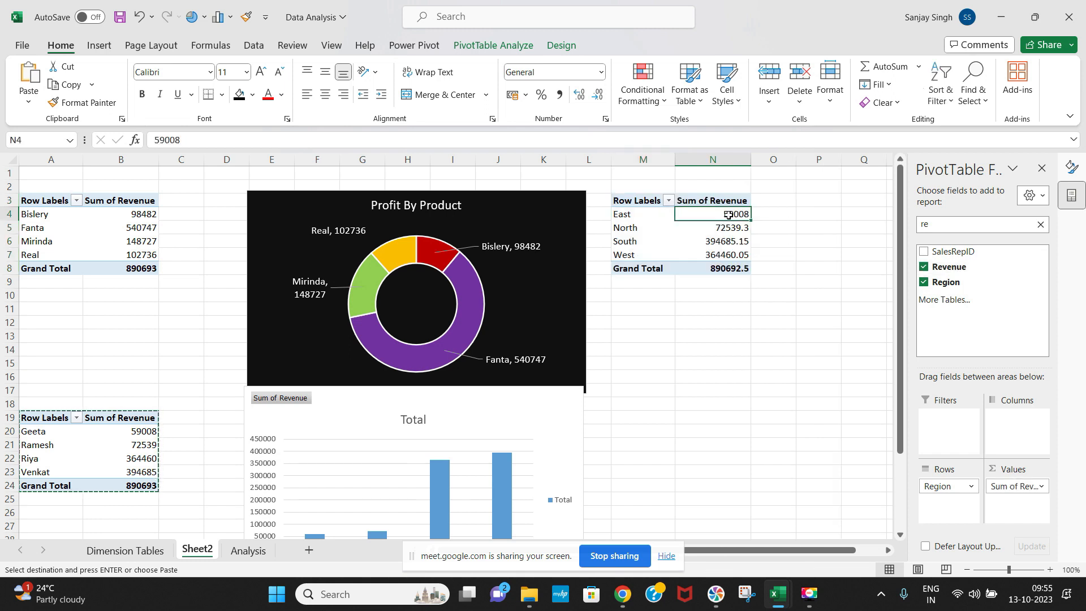
right_click(728, 215)
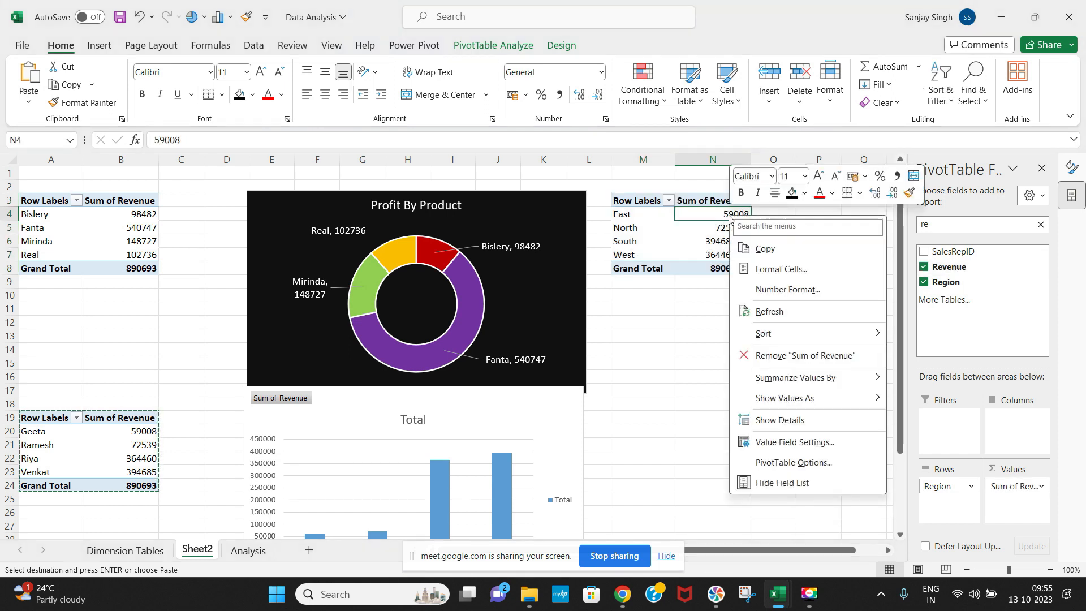
left_click(789, 289)
left_click(638, 176)
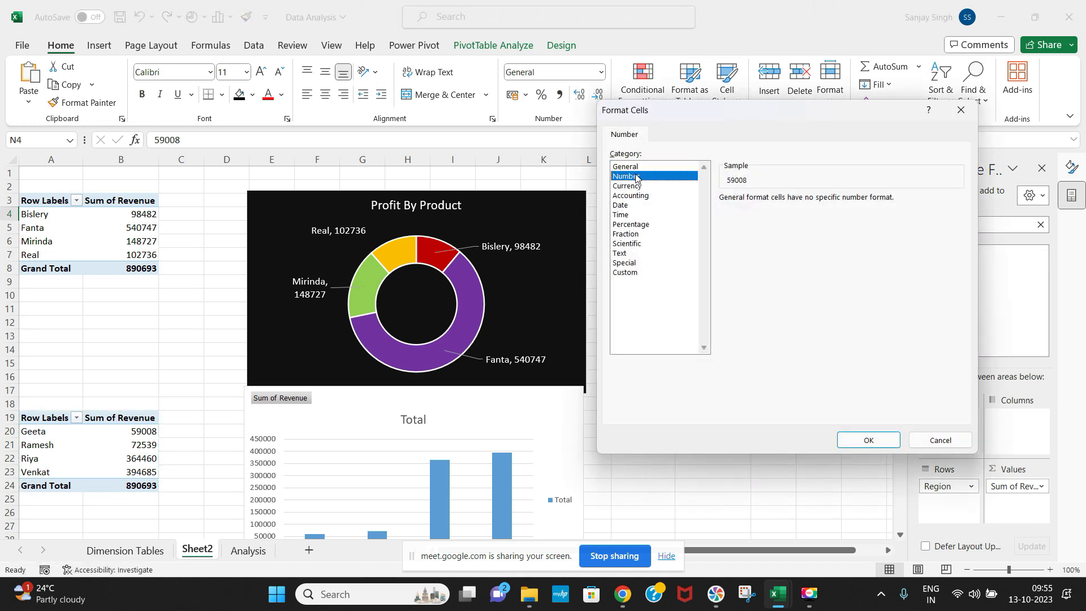
left_click(819, 202)
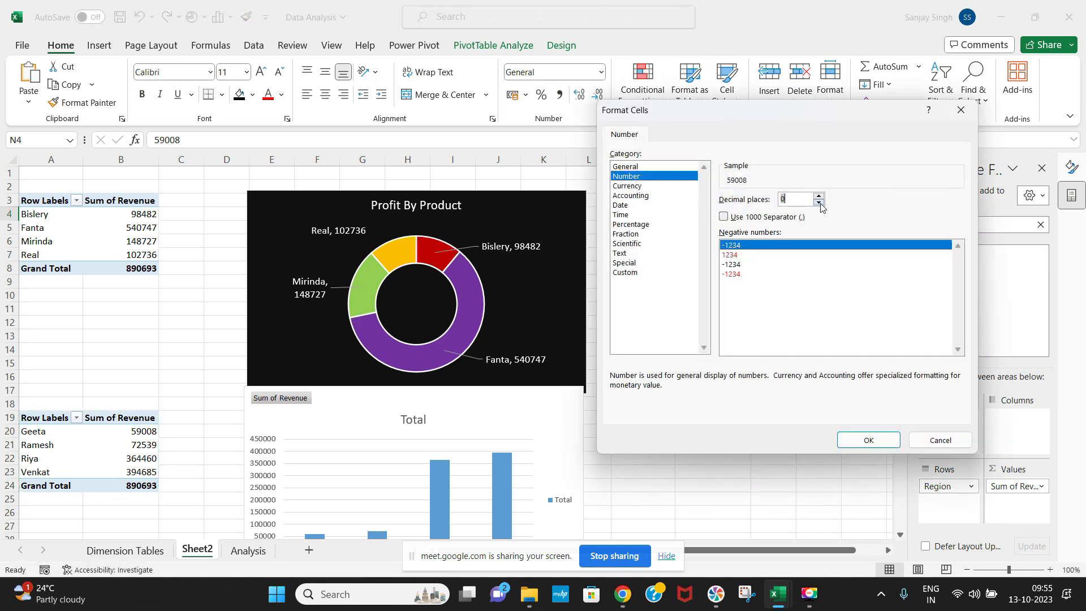
left_click(819, 202)
left_click(870, 444)
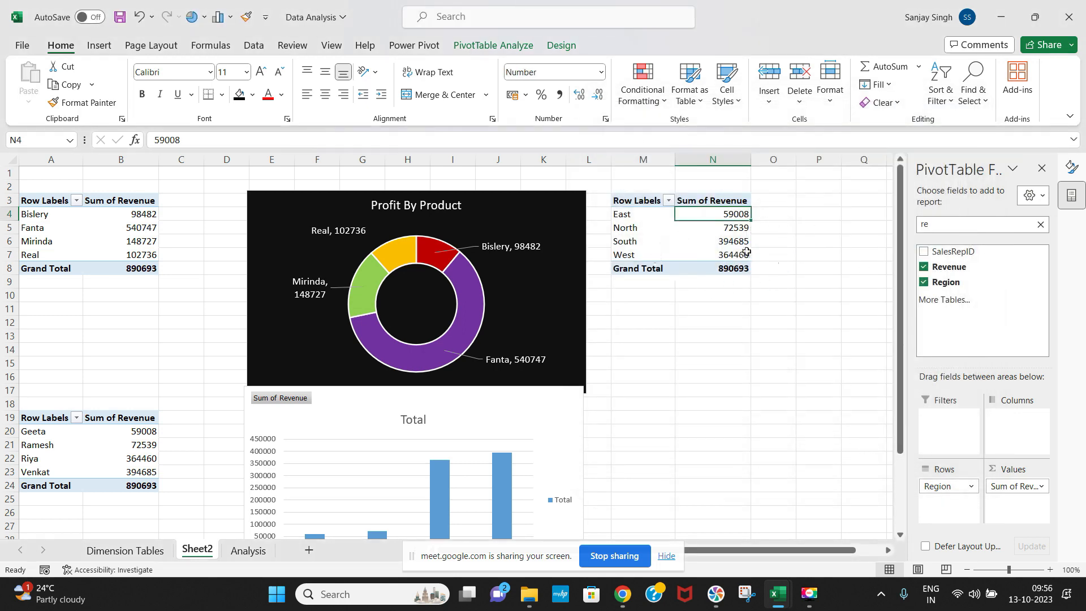
Insert a 3-D clustered bar chart from the region pivot table at M3
left_click_drag(648, 201, 735, 265)
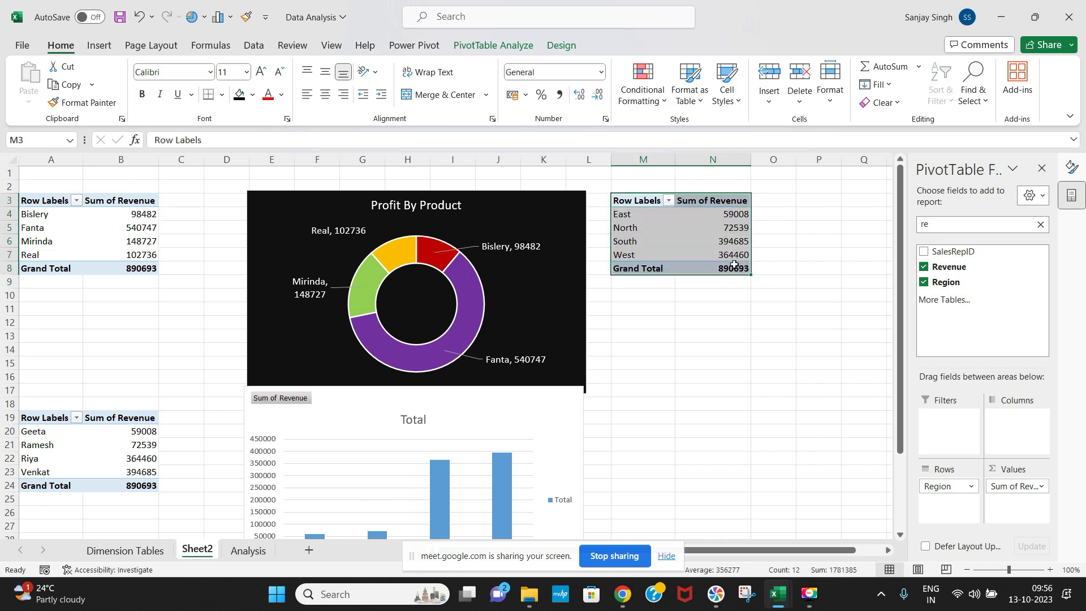
left_click(99, 47)
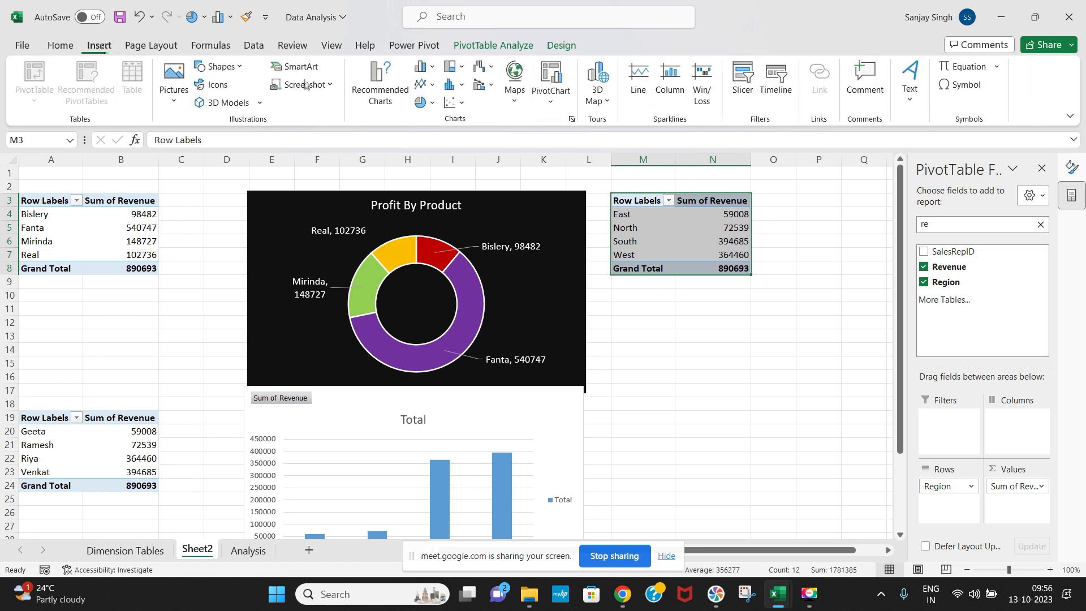
left_click(432, 68)
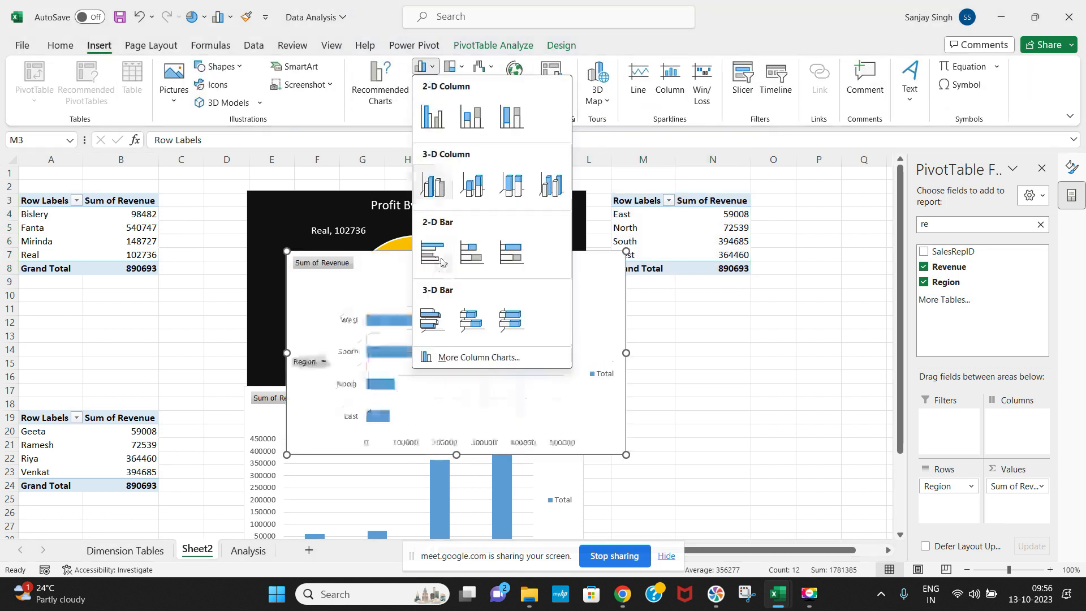
left_click(432, 320)
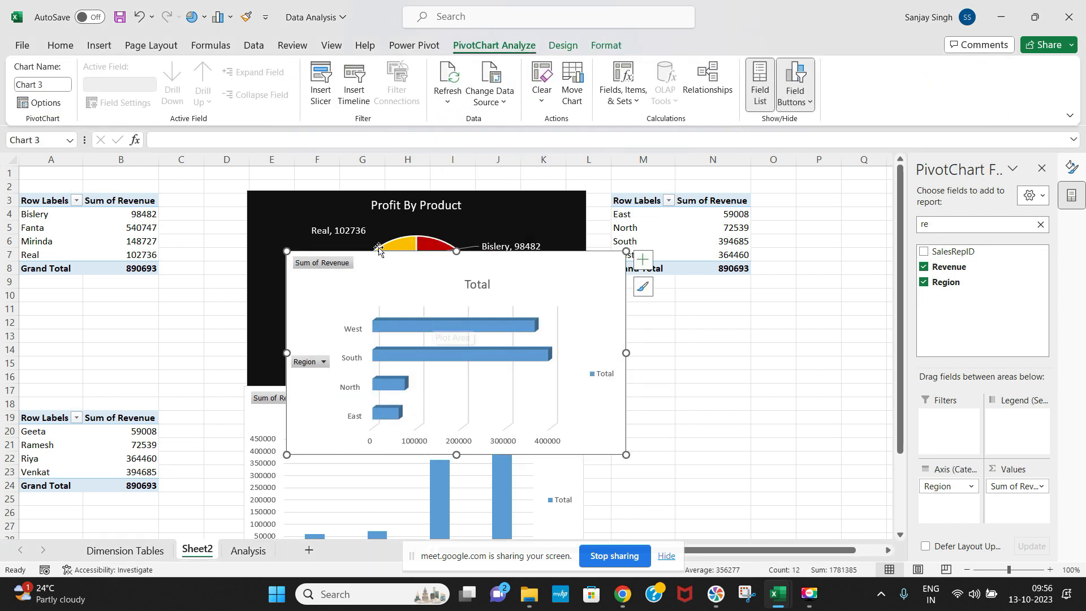
Close the side panes, shrink the region bar chart and place it beside the region pivot table, starting in column P
left_click_drag(394, 266, 714, 306)
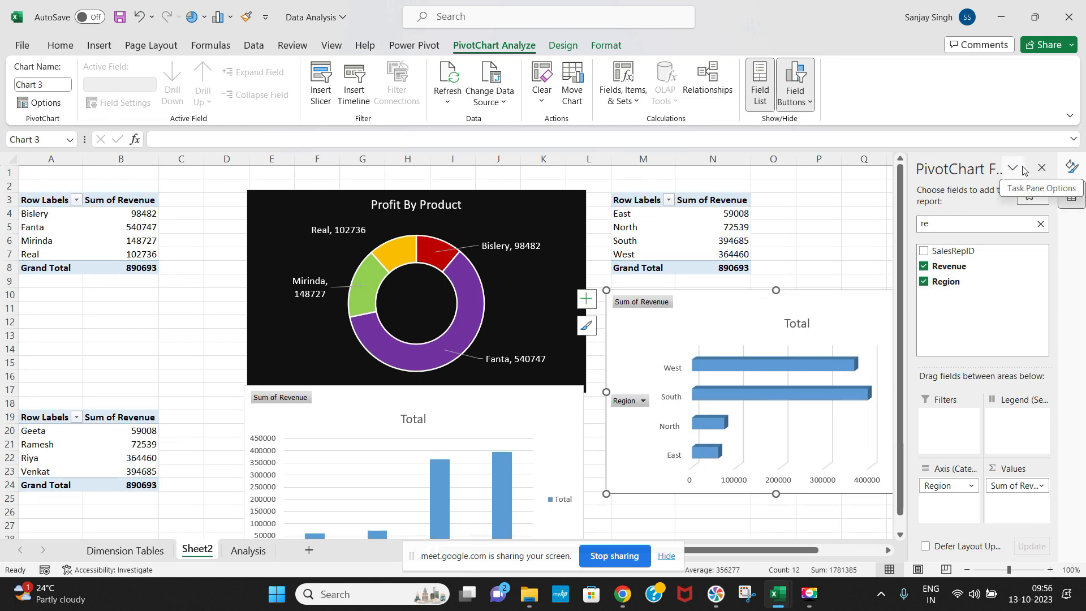
left_click(1040, 170)
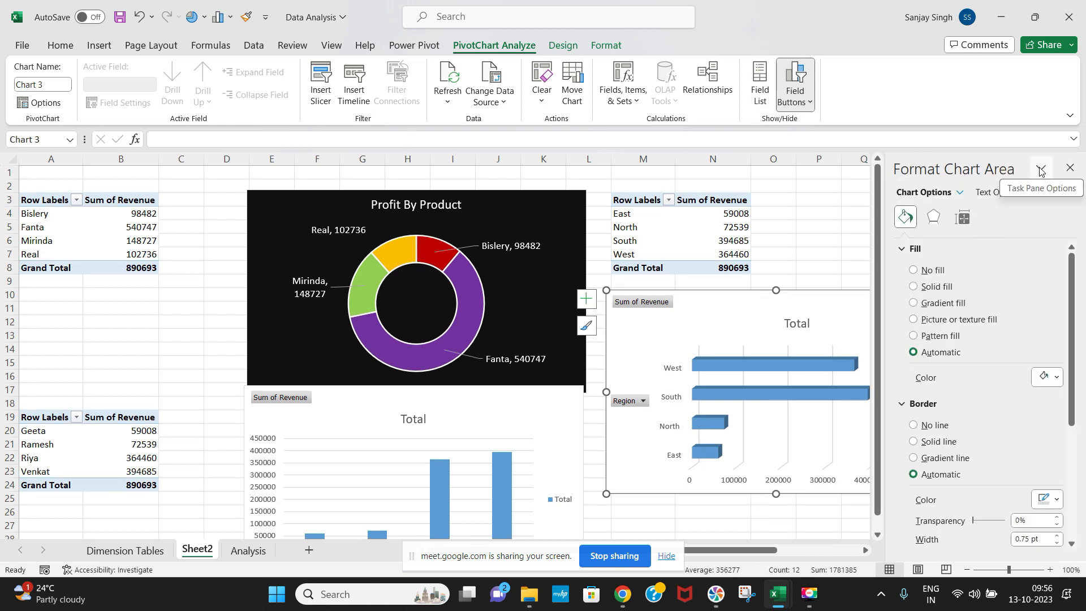
left_click(1069, 169)
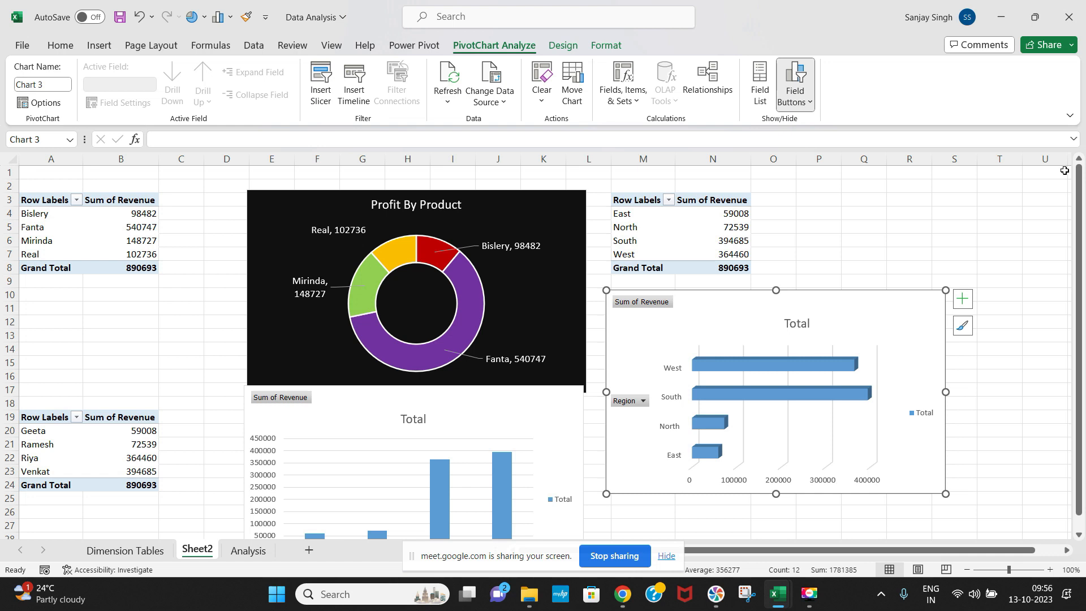
left_click_drag(843, 300, 821, 238)
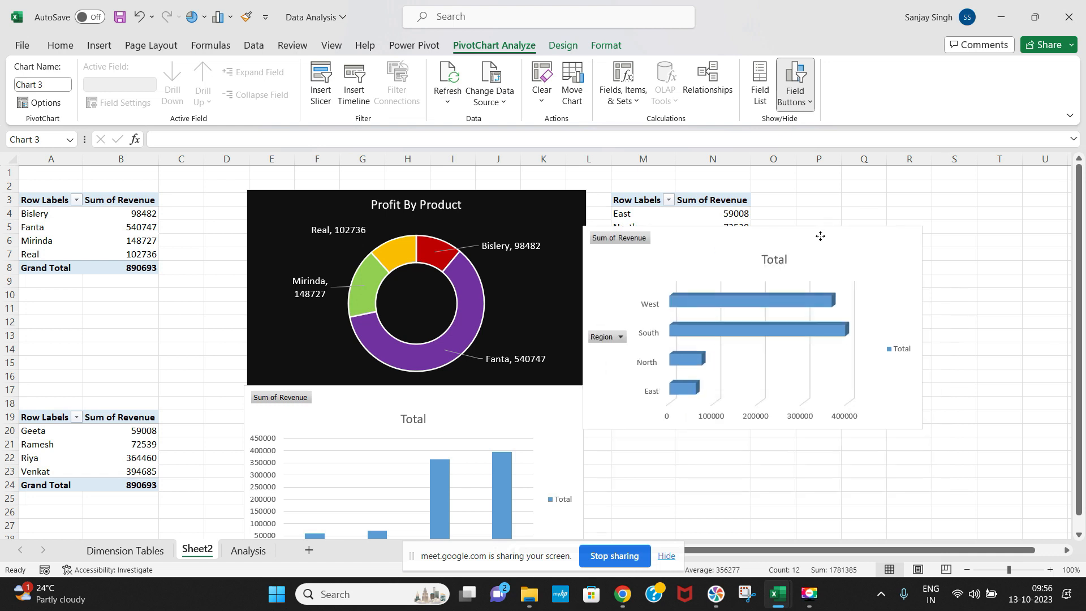
left_click_drag(919, 229, 857, 245)
left_click_drag(784, 272, 978, 198)
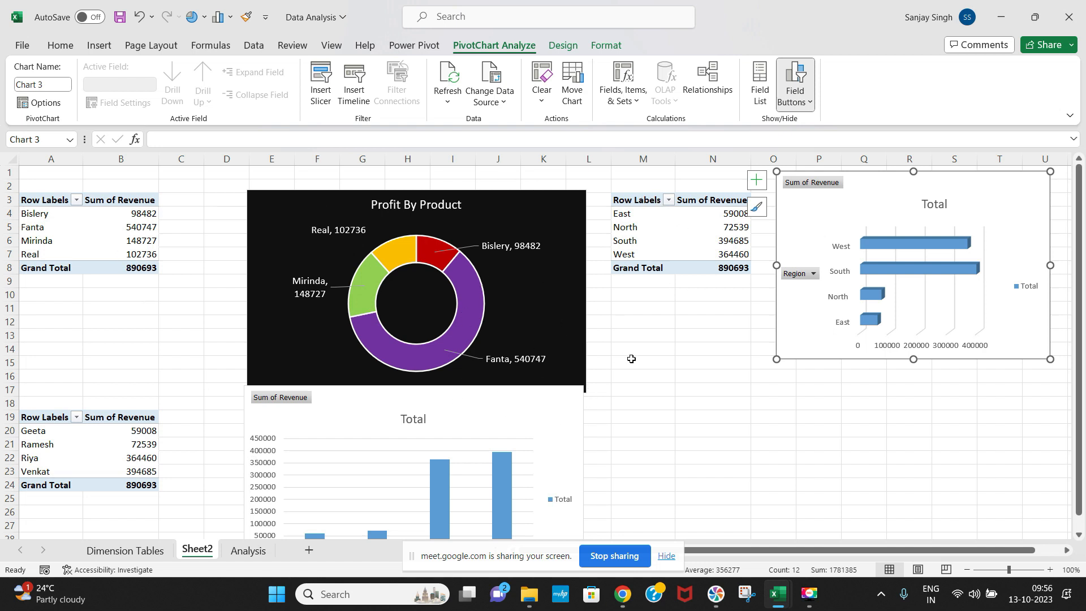
Copy the region pivot table and paste the duplicate at cell M16
left_click_drag(633, 200, 734, 263)
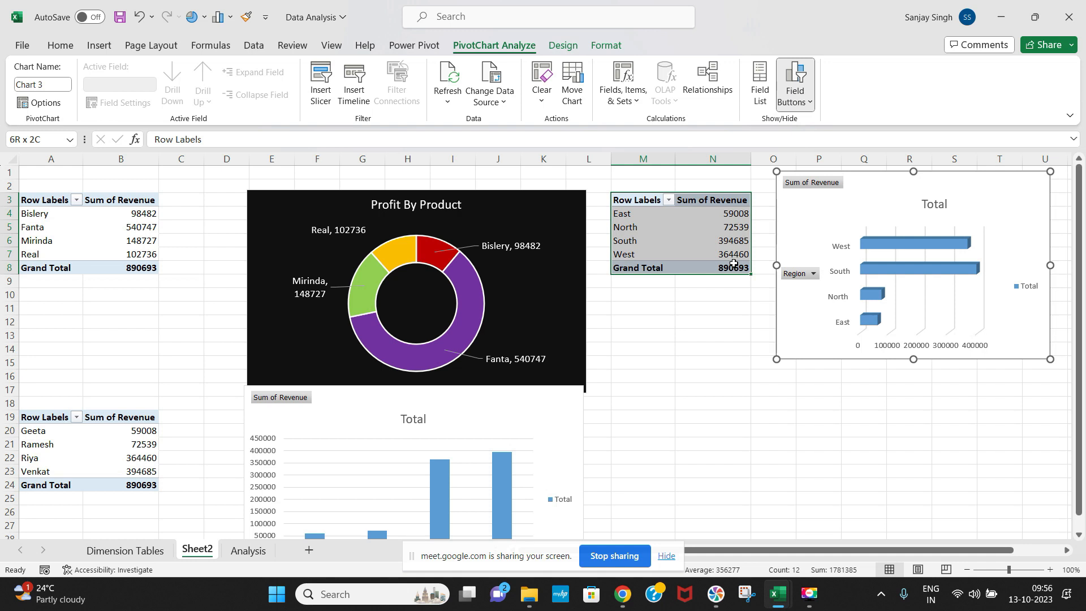
key("ctrl+c")
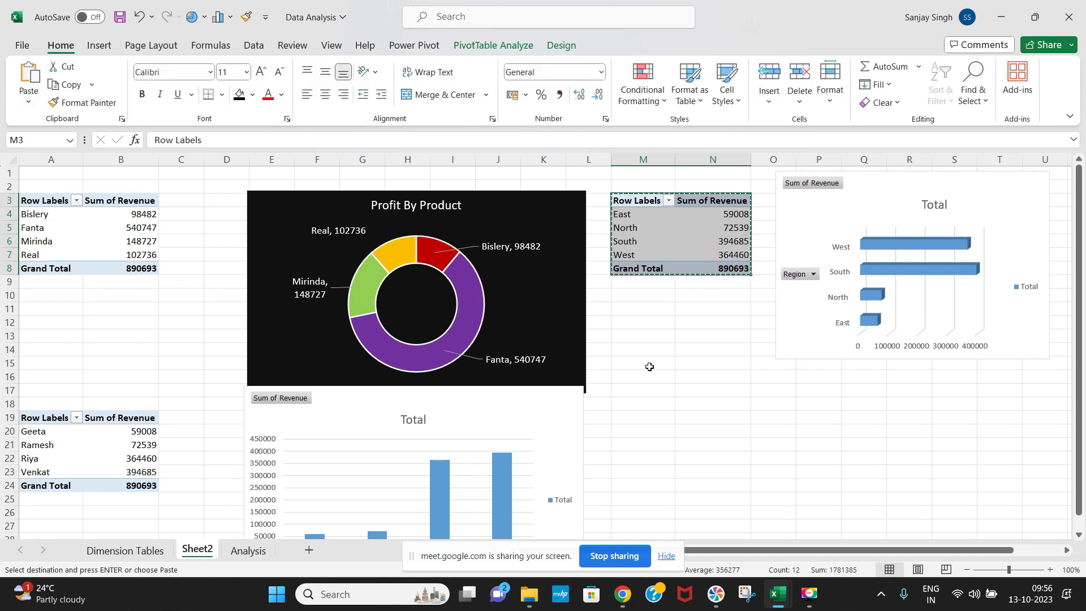
left_click(650, 381)
key("ctrl+v")
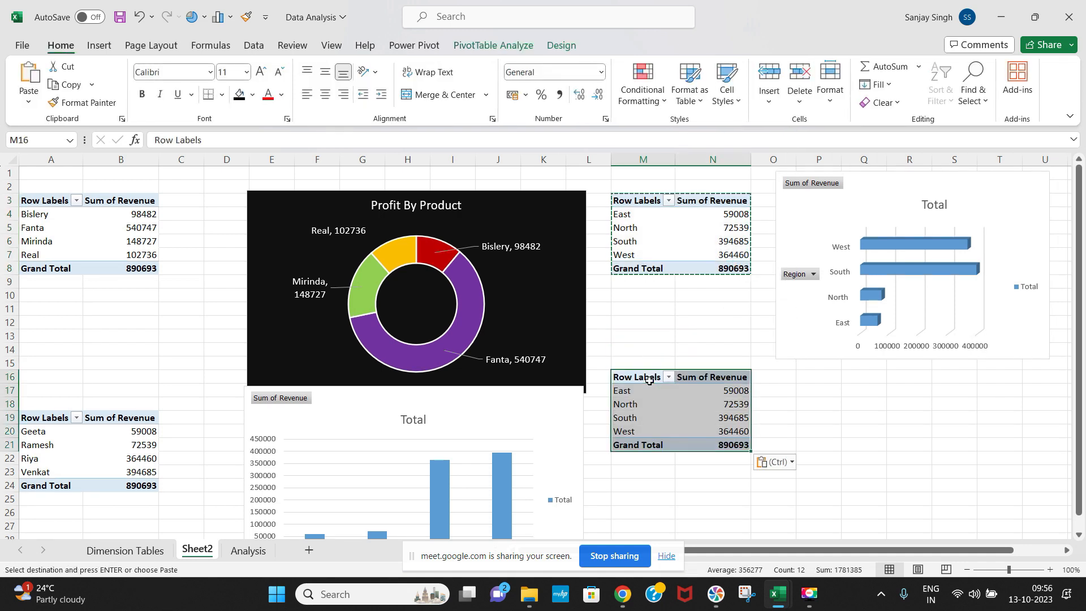
Replace Region with the Date field in the rows of the pivot table at M16
left_click(650, 381)
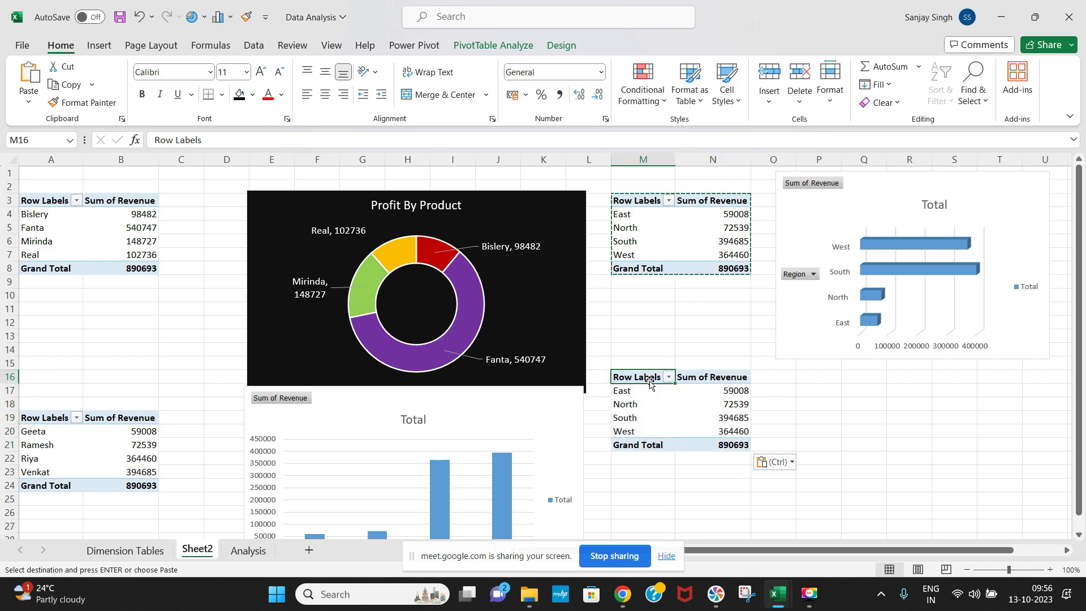
left_click(487, 44)
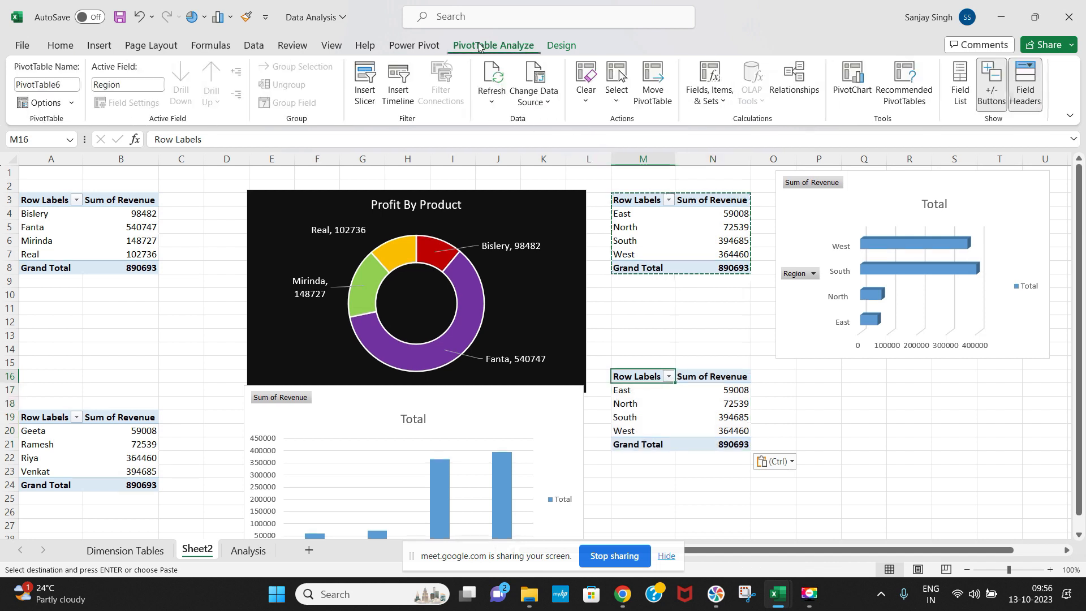
left_click(962, 93)
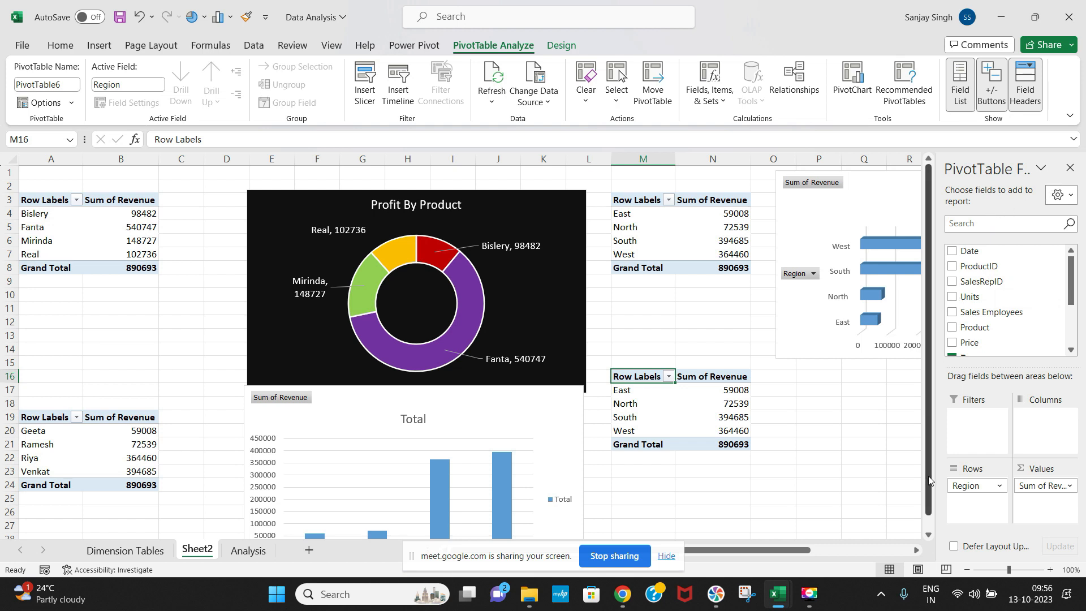
left_click_drag(977, 487, 1018, 315)
left_click(1045, 223)
type("da")
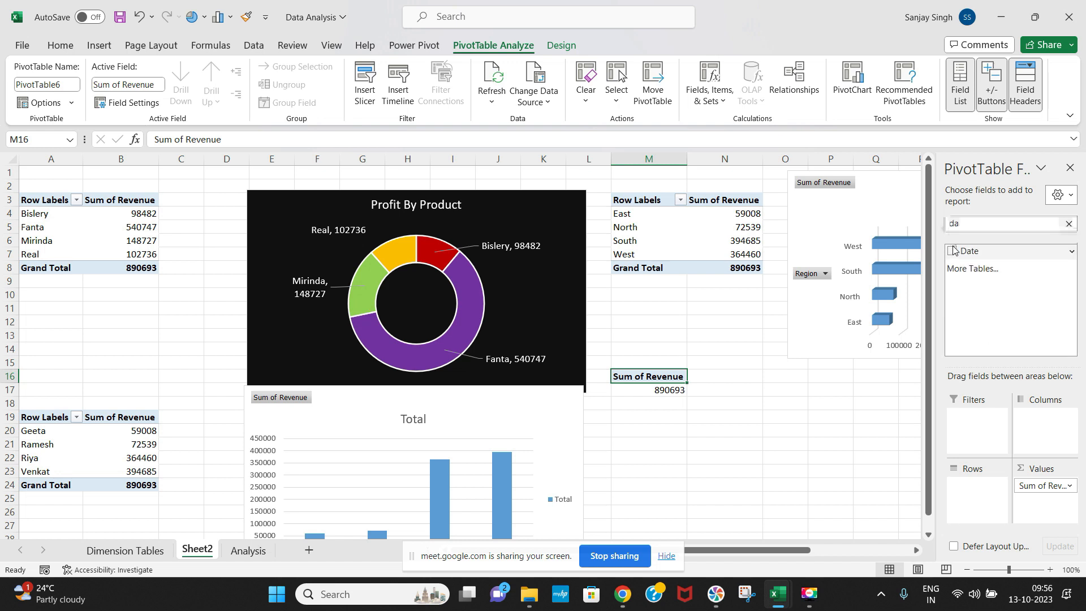
left_click(953, 250)
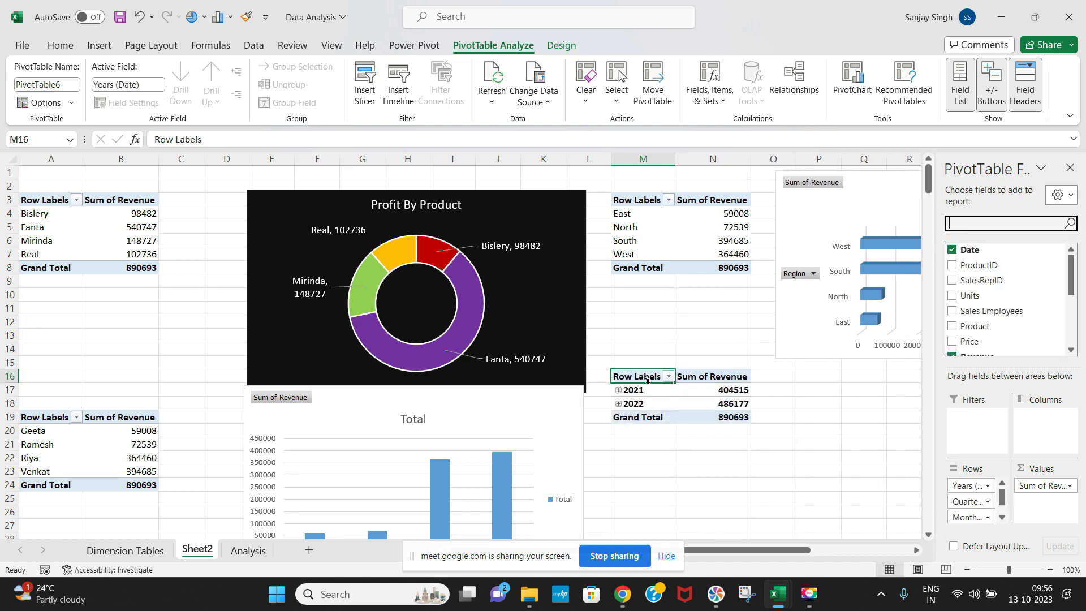
Expand 2021 and 2022 in the date pivot table and remove Months and Date from the rows, keeping Years and Quarters
left_click(618, 390)
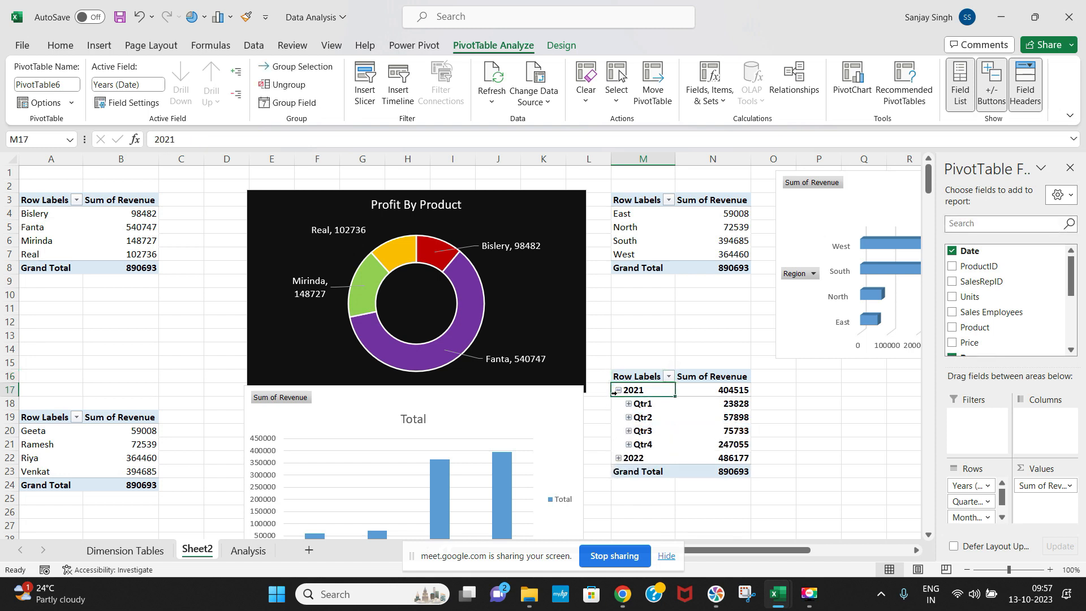
left_click(619, 458)
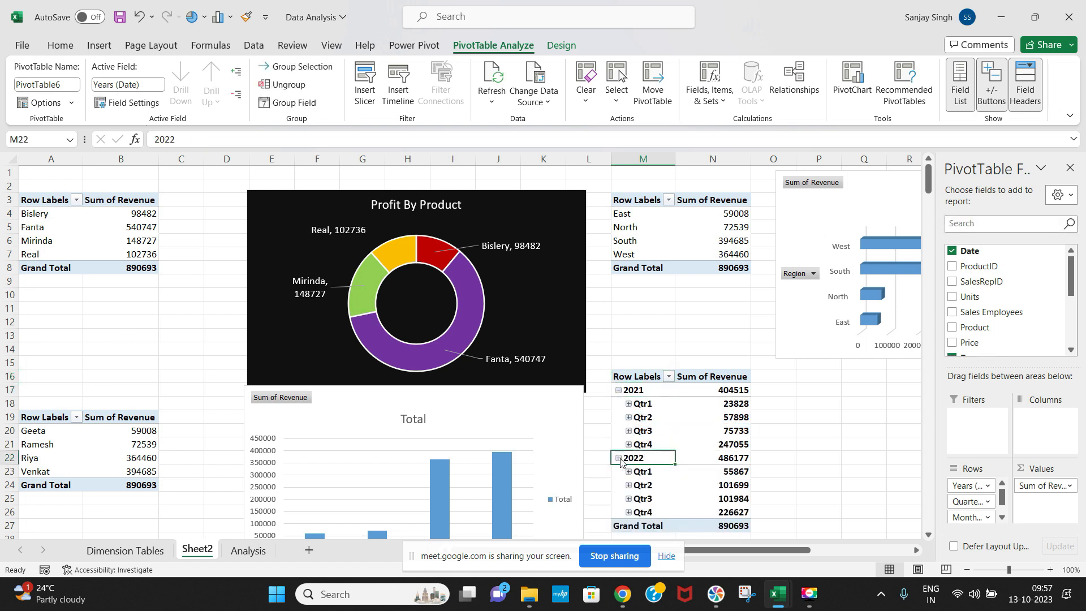
left_click_drag(965, 519, 1032, 341)
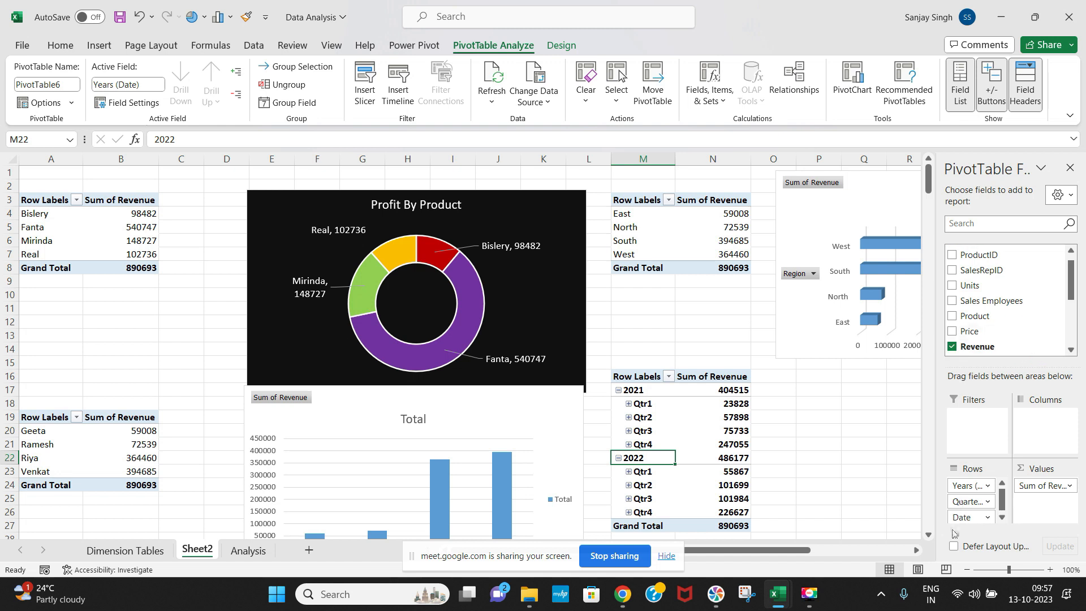
left_click_drag(975, 519, 1036, 339)
Insert a 2-D line chart from the date pivot table, close the field list and place the chart directly below the region bar chart
left_click_drag(637, 378, 732, 532)
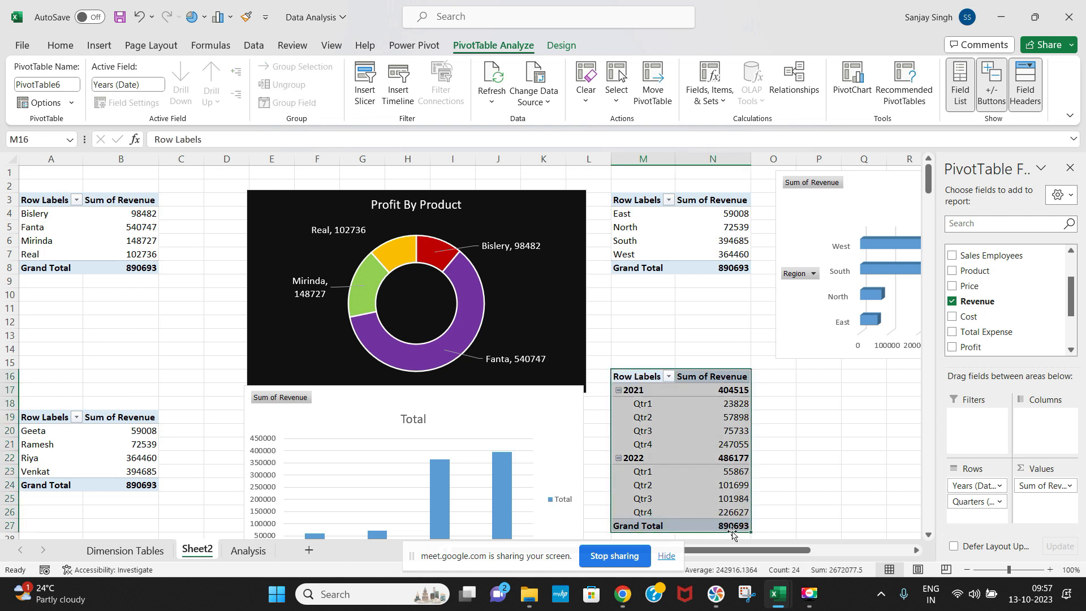
left_click(98, 46)
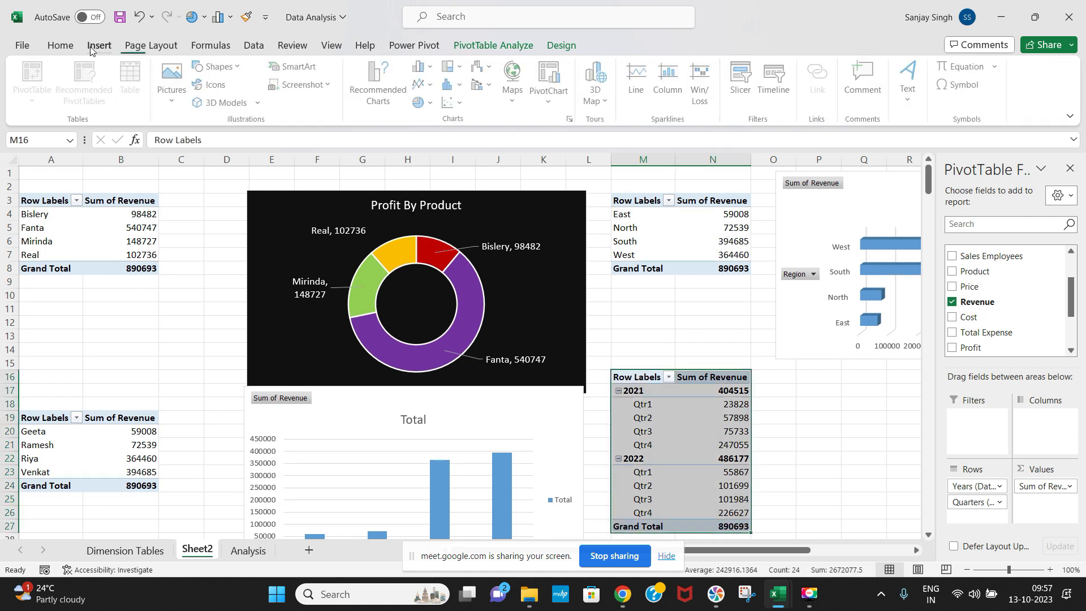
left_click(434, 85)
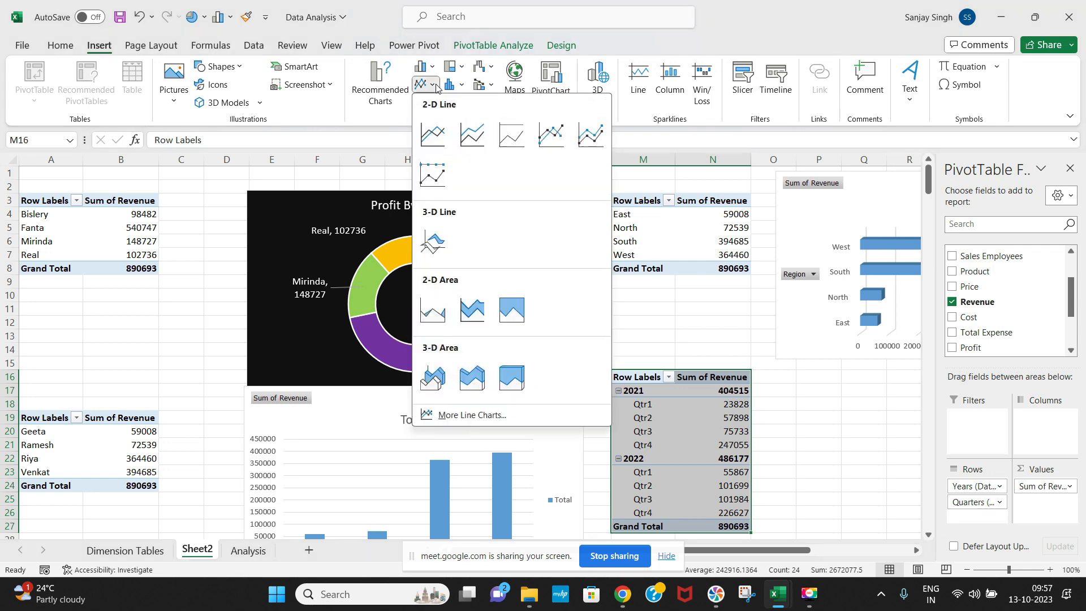
left_click(451, 138)
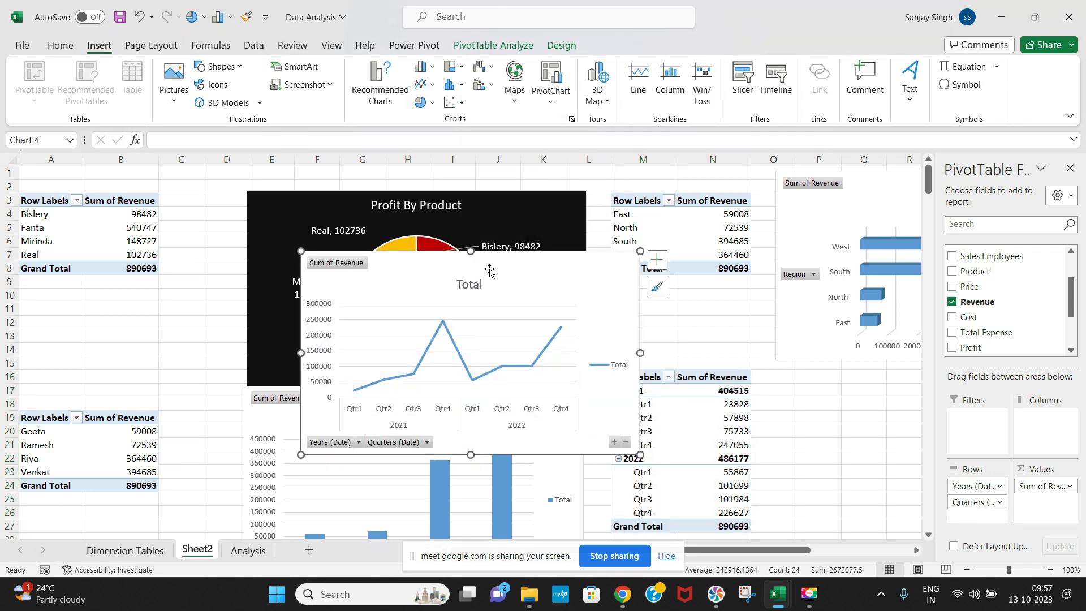
left_click_drag(686, 272, 668, 270)
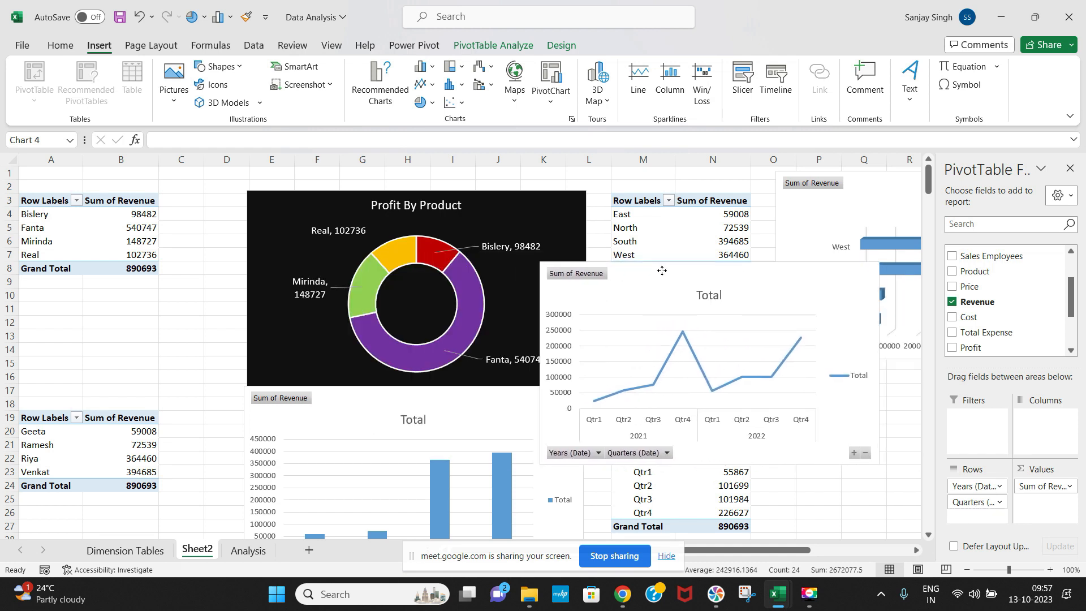
left_click(1070, 168)
left_click_drag(780, 262, 996, 370)
Move the Profit By Product doughnut chart and the sales employees column chart closer to their pivot tables, starting at about column C
left_click_drag(309, 199, 233, 182)
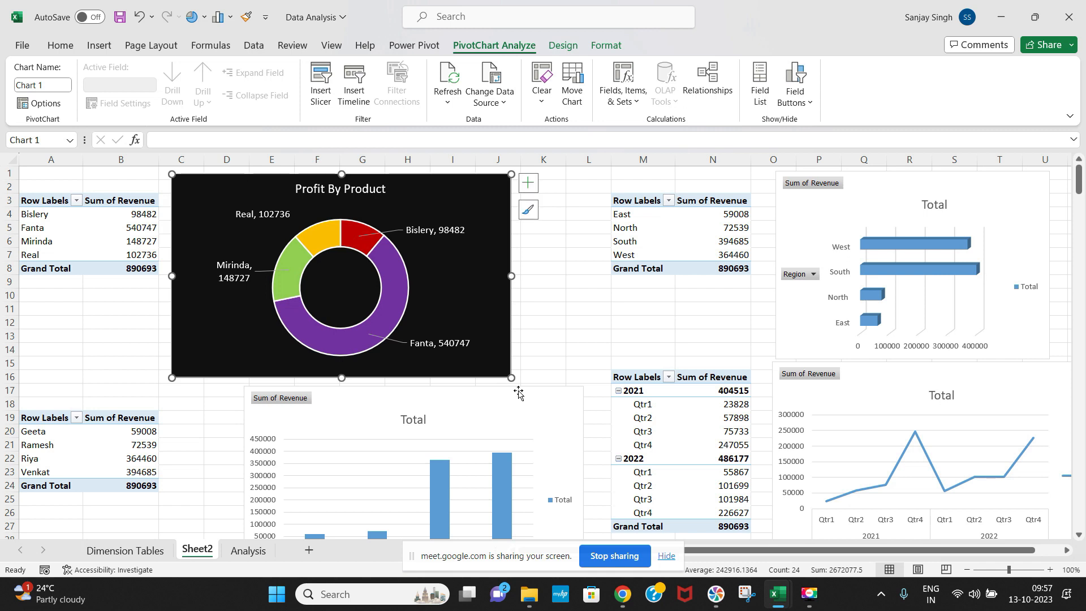
left_click(523, 408)
left_click_drag(523, 408, 446, 406)
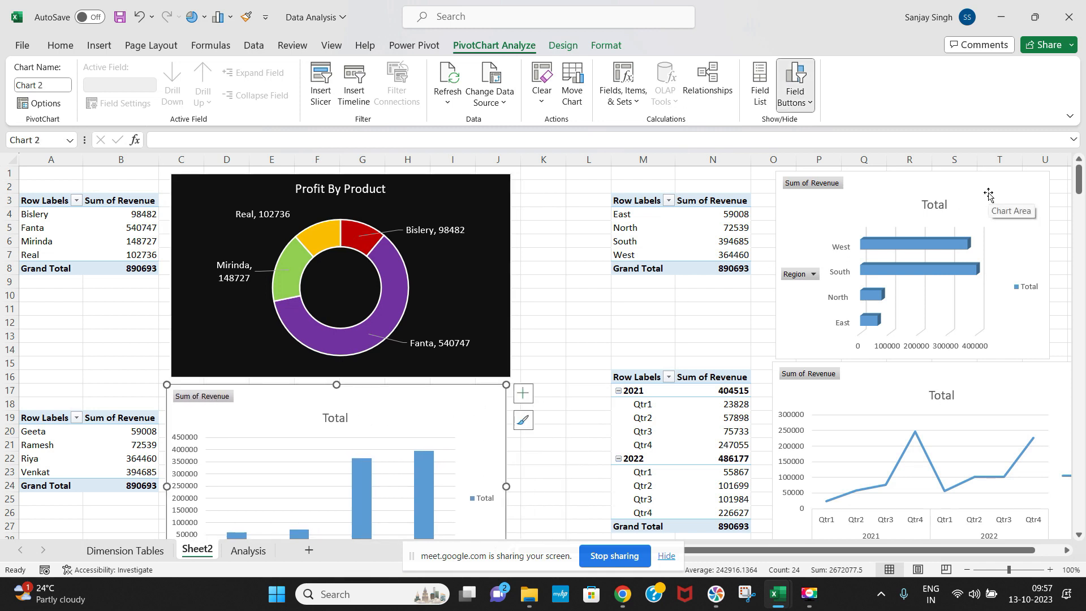
Show data labels on the sales employees column chart and remove its gridlines and legend
left_click(523, 395)
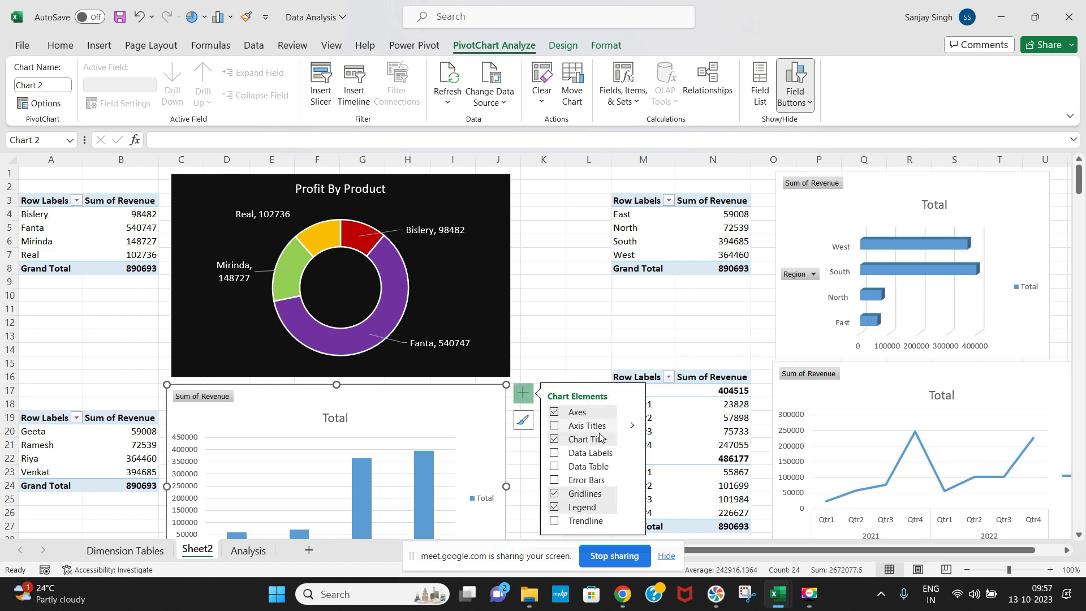
left_click(554, 454)
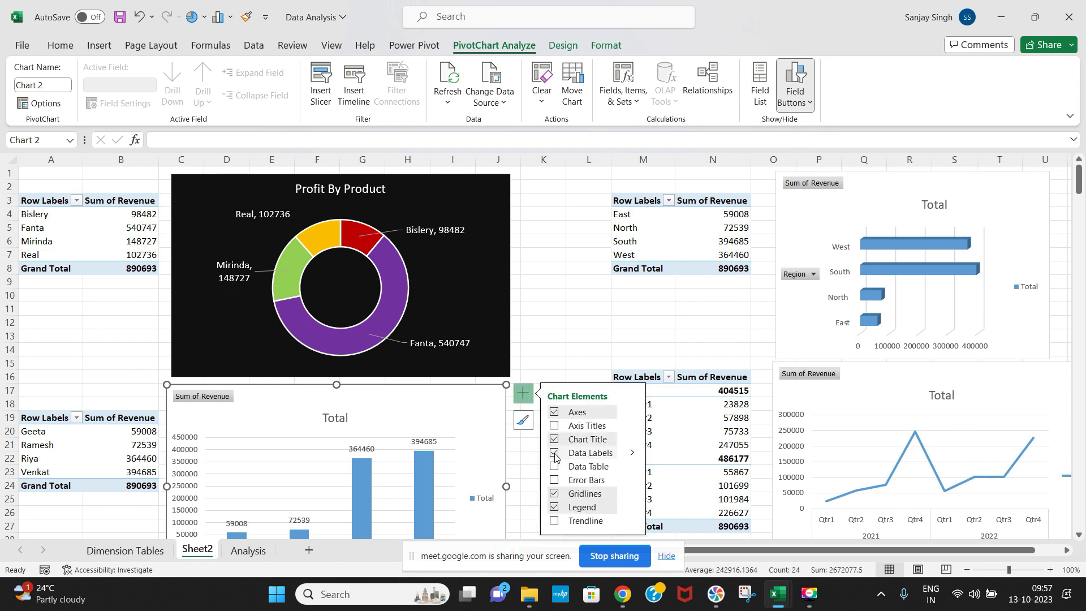
left_click(554, 494)
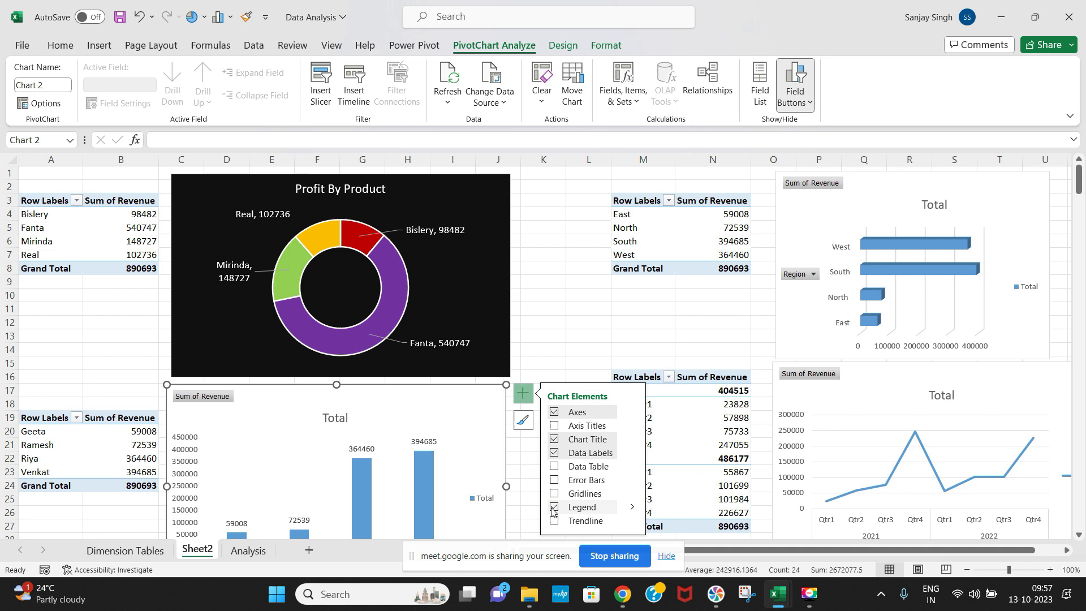
left_click(554, 507)
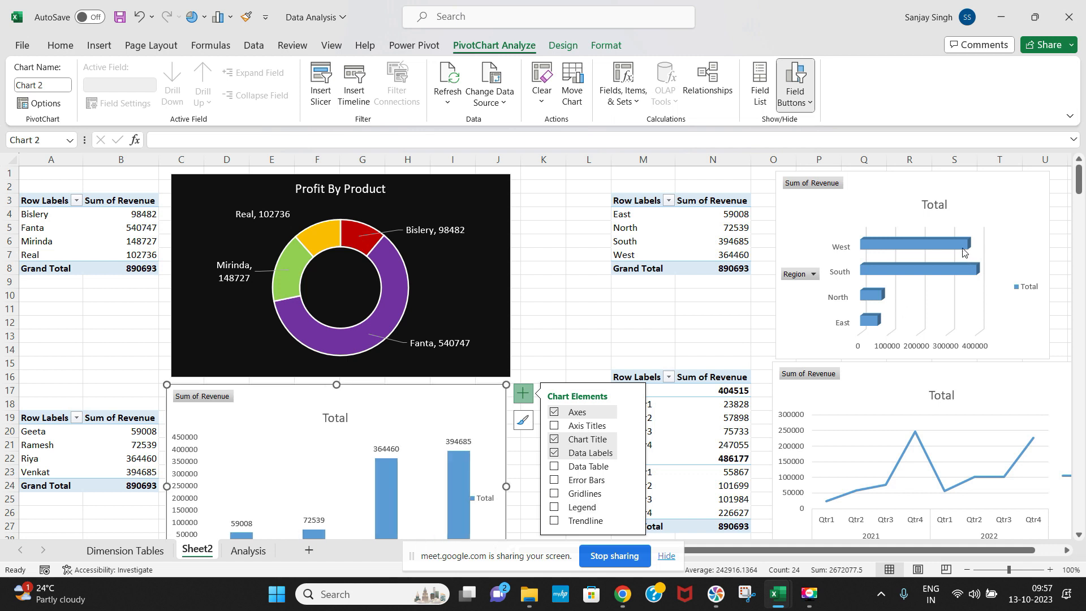
Remove the gridlines and legend from the region bar chart and show its data labels
left_click(976, 182)
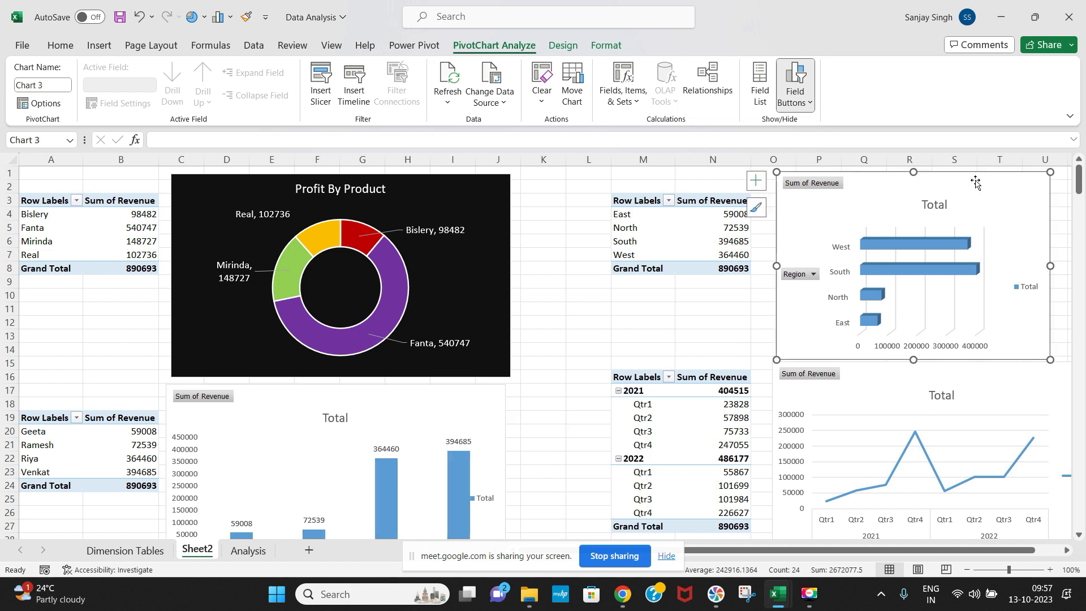
left_click(763, 185)
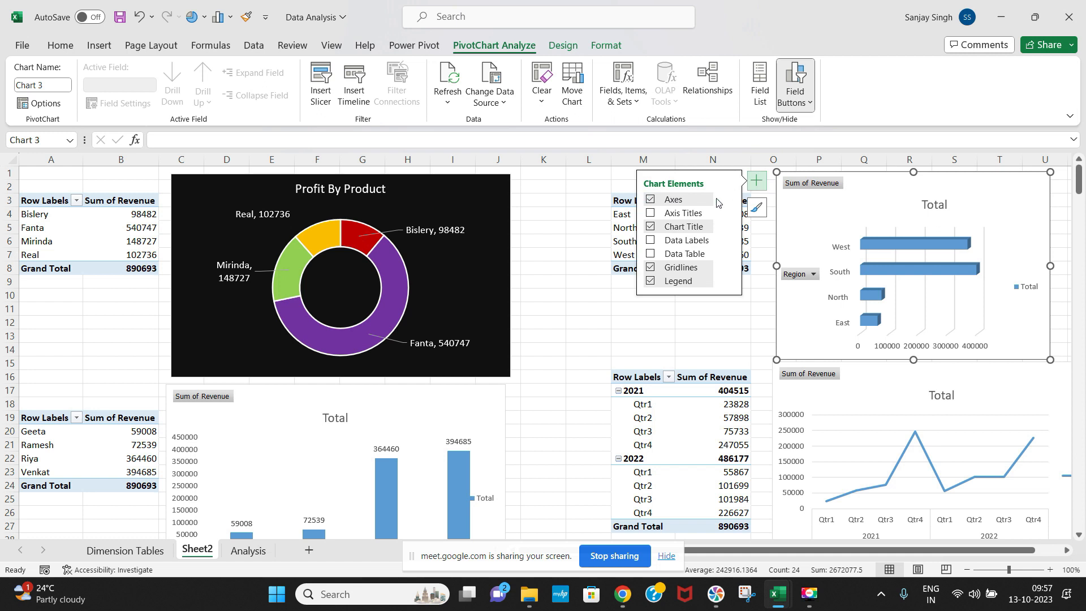
left_click(651, 271)
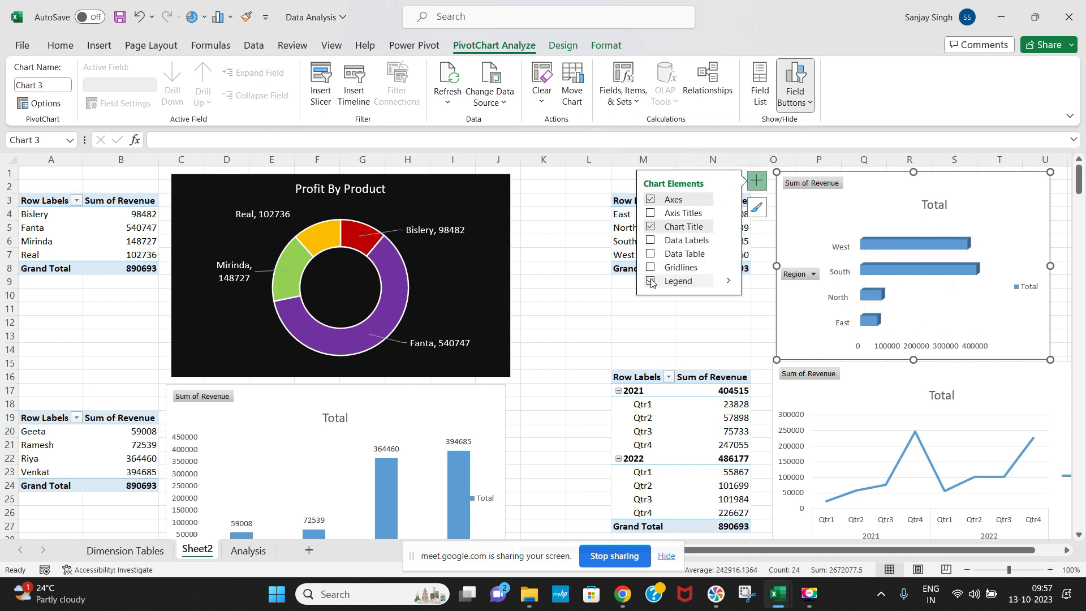
left_click(651, 281)
left_click(650, 241)
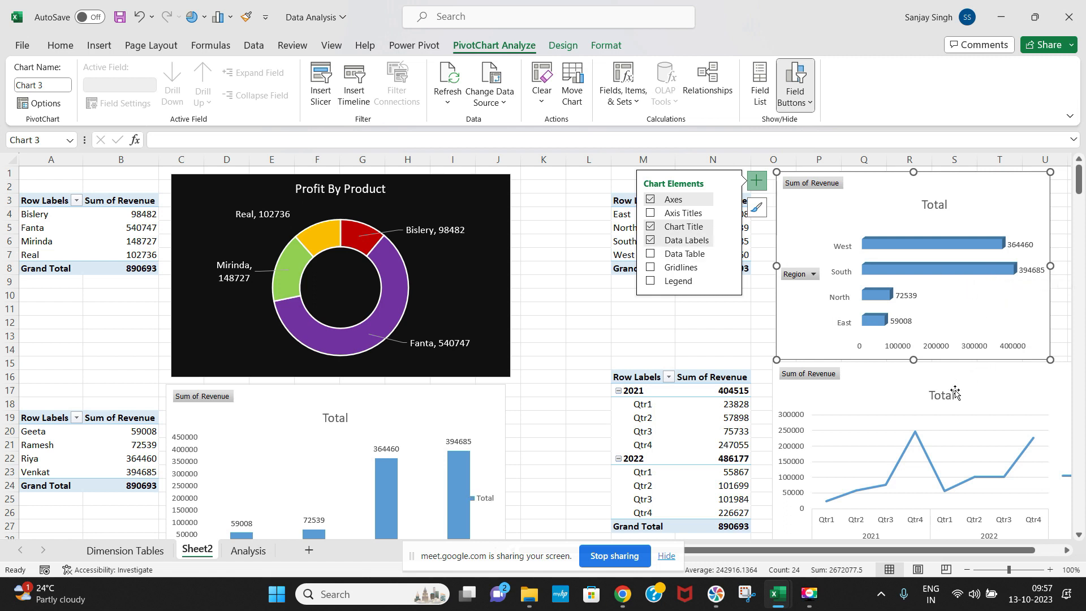
Remove the legend and gridlines from the year/quarter line chart and show its data labels
left_click(985, 384)
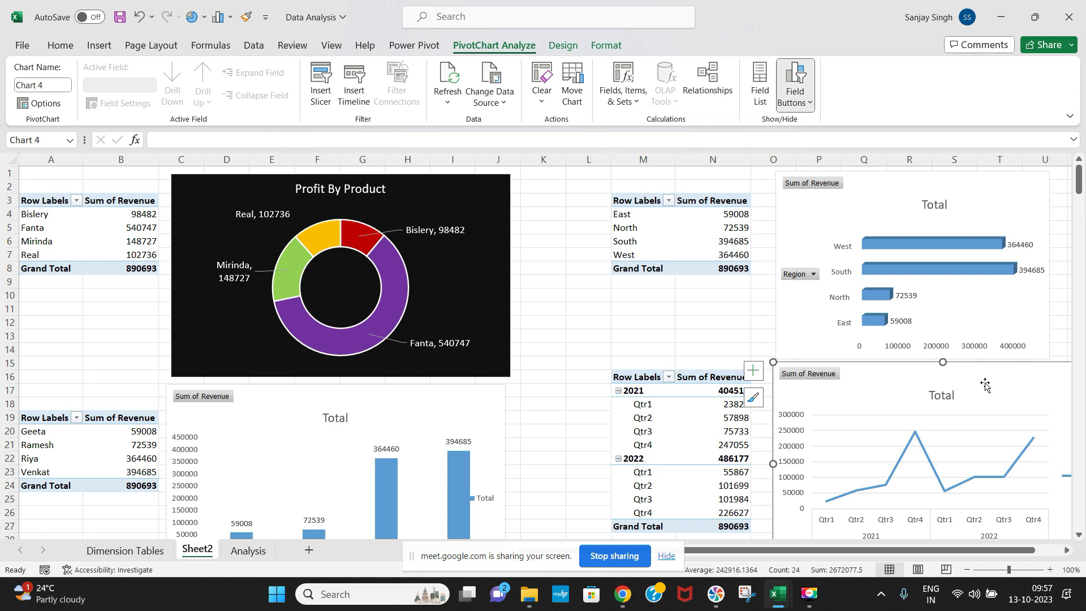
left_click(753, 370)
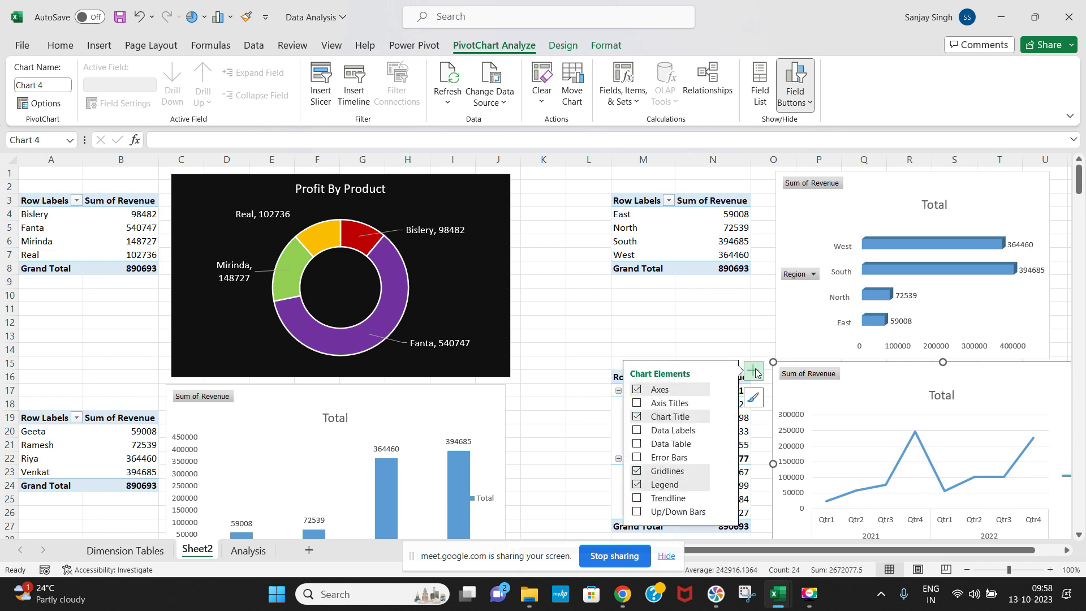
left_click(638, 485)
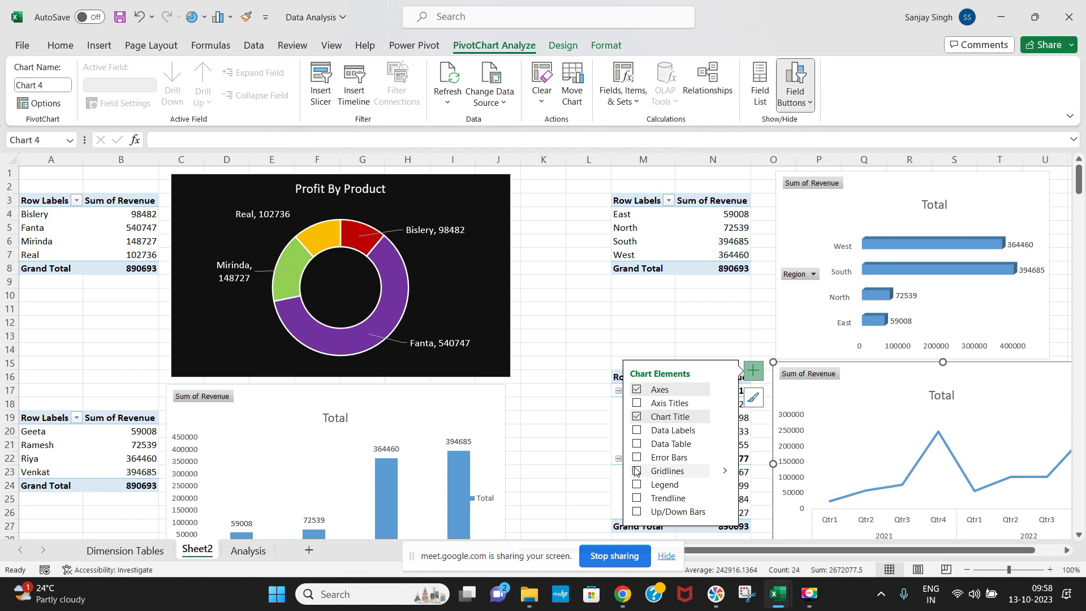
left_click(638, 431)
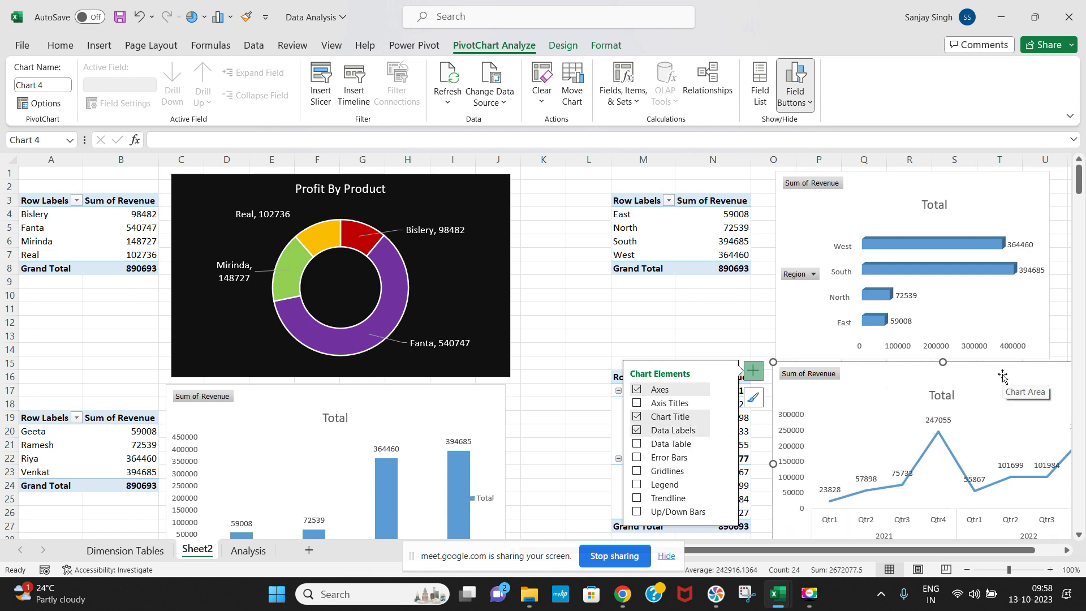
Hide all field buttons on the region bar chart, the year/quarter line chart and the sales employees column chart
left_click(801, 183)
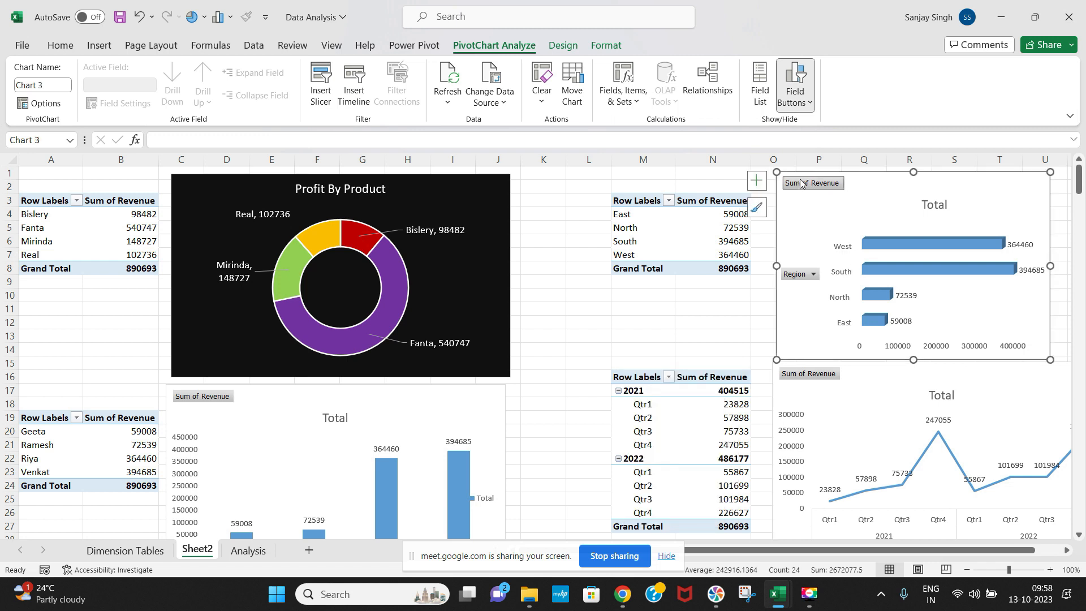
left_click(808, 96)
left_click(818, 229)
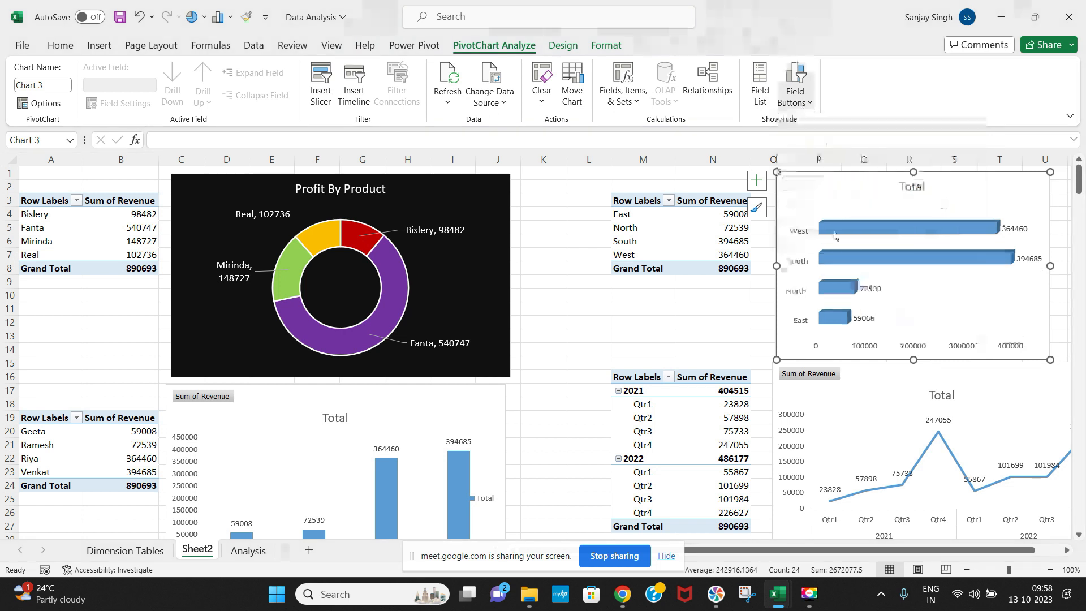
left_click(827, 379)
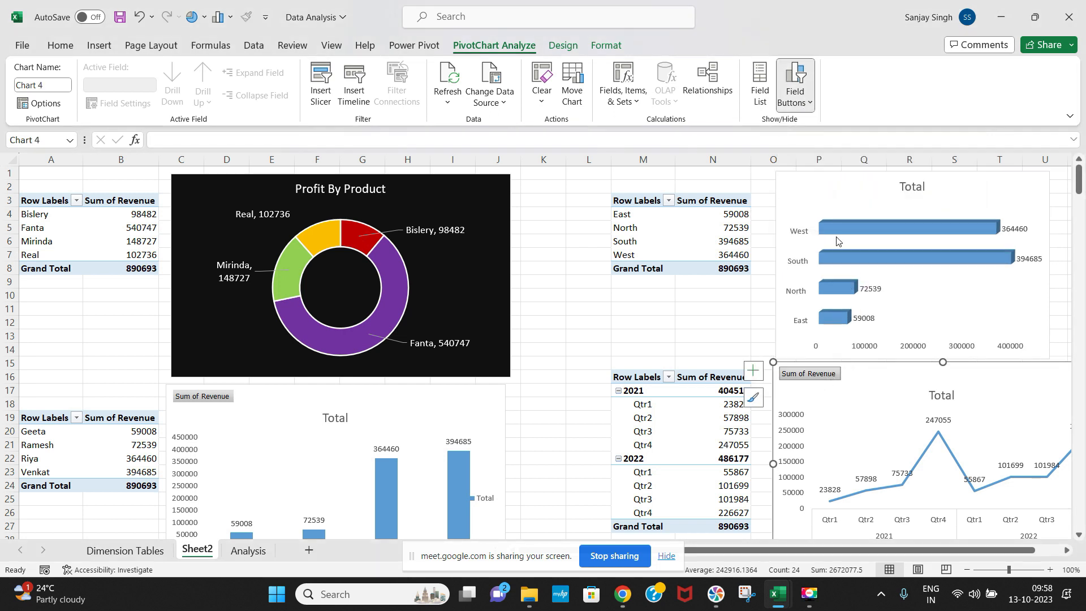
left_click(802, 97)
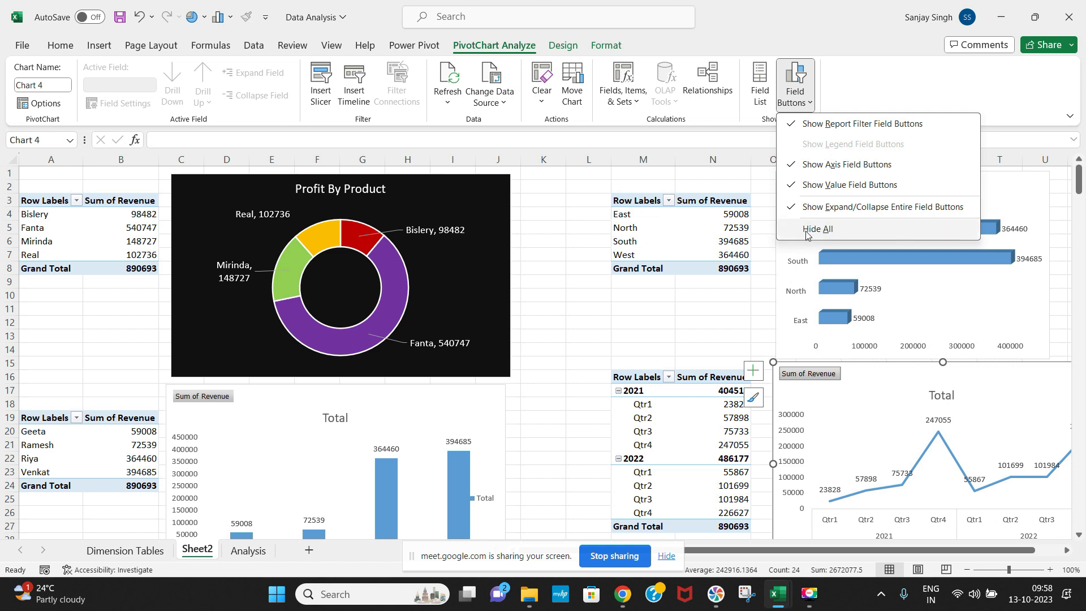
left_click(807, 231)
left_click(203, 397)
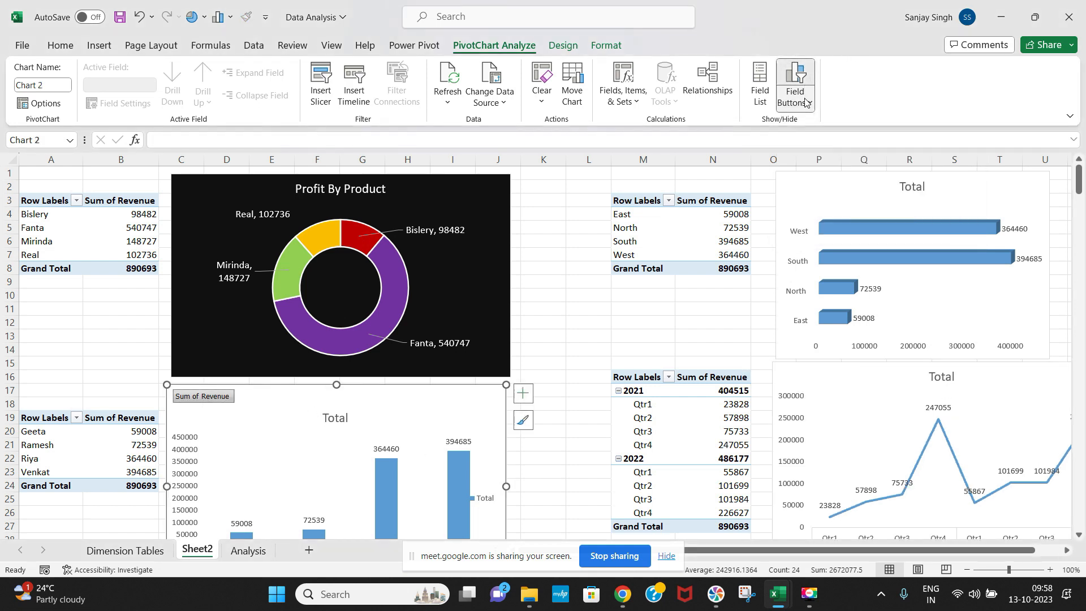
left_click(806, 101)
left_click(819, 230)
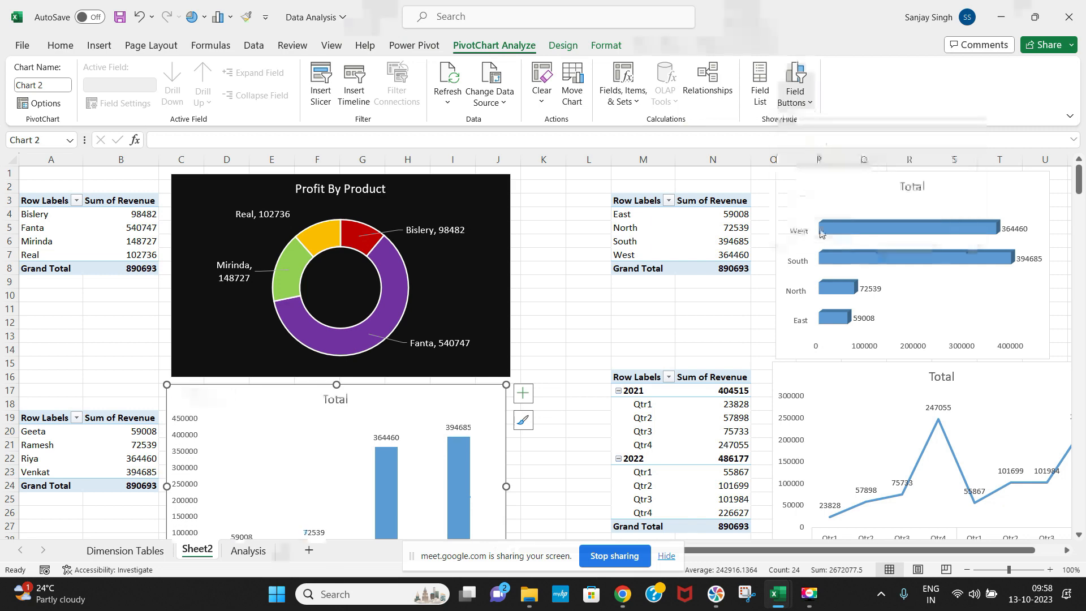
left_click(540, 334)
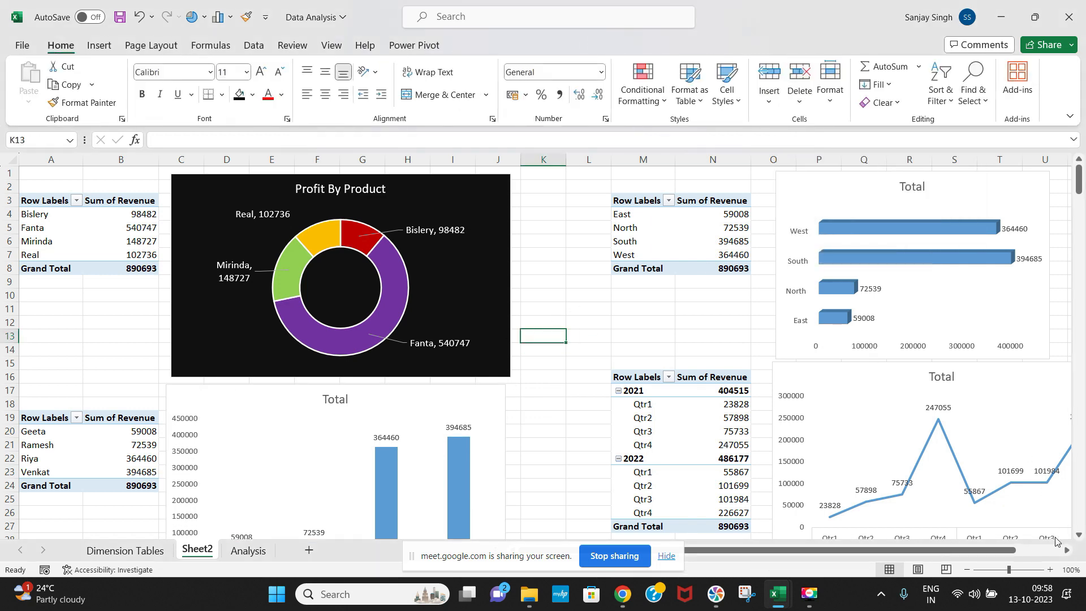
Look over all four pivot tables and their cleaned-up charts across the sheet
left_click(1067, 551)
left_click(1067, 551)
left_click(1067, 551)
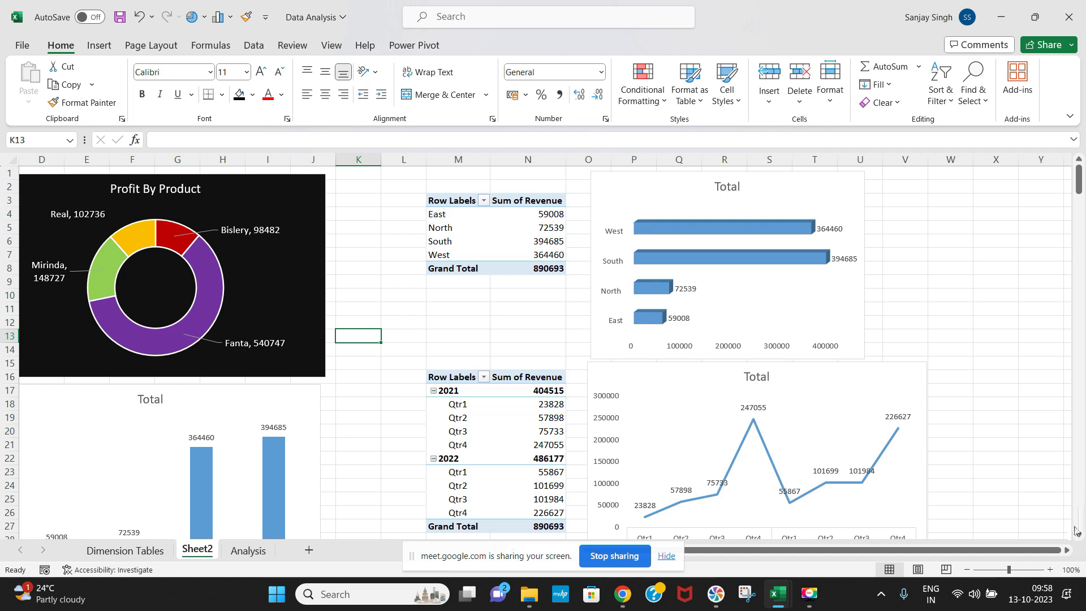
left_click_drag(1079, 536, 1080, 538)
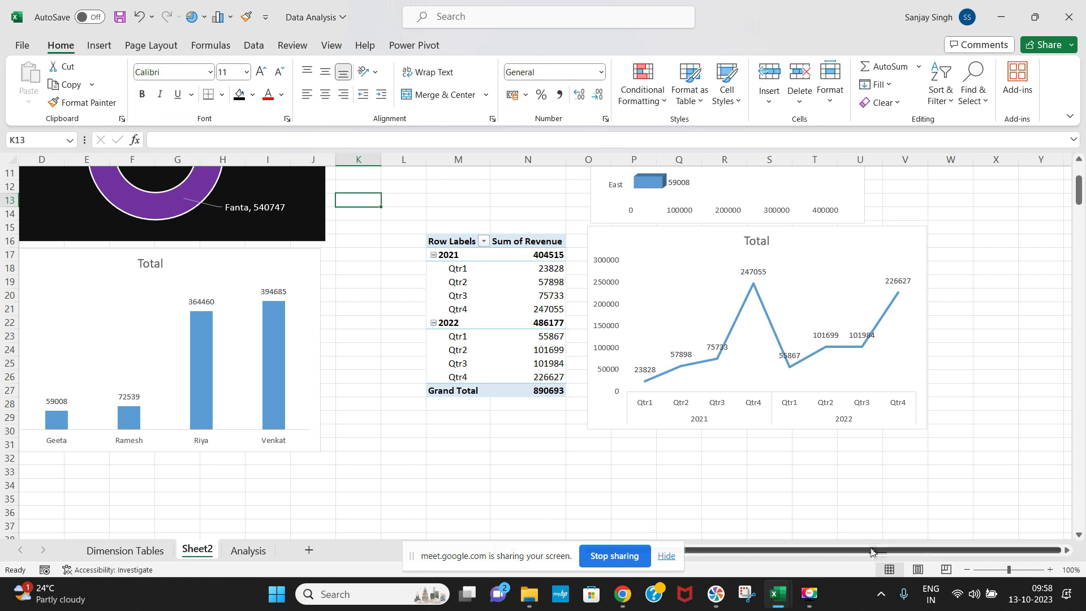
left_click_drag(870, 554, 751, 556)
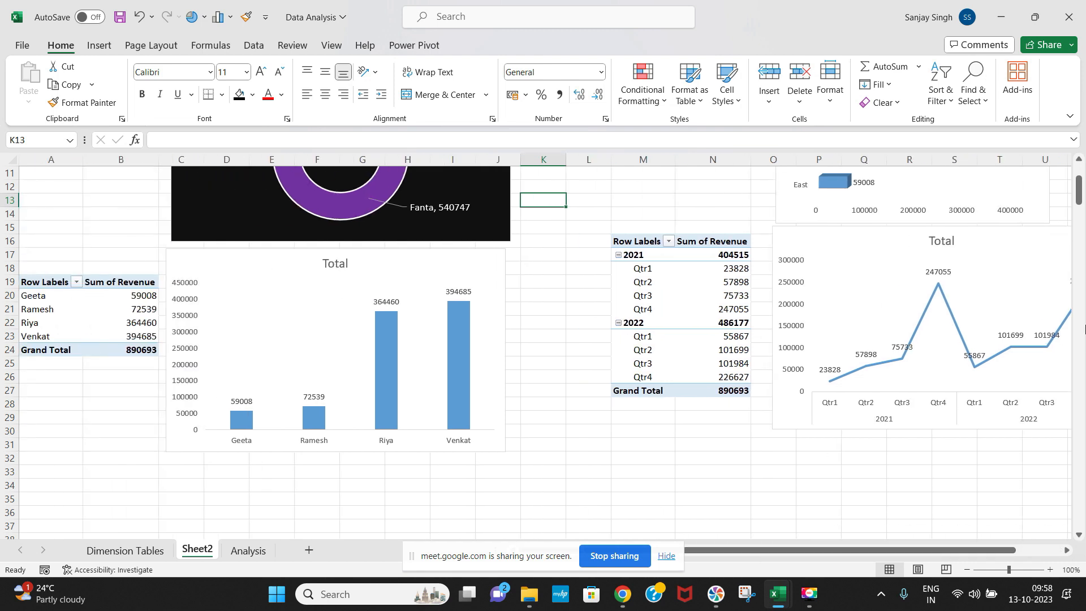
left_click_drag(1079, 201, 1076, 146)
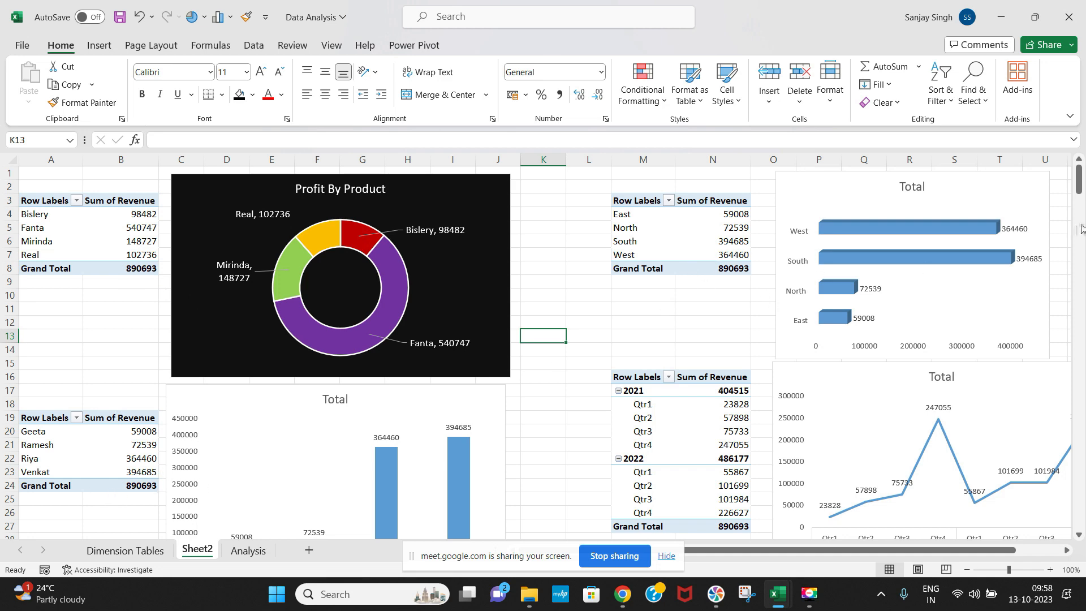
left_click_drag(1079, 184, 1082, 188)
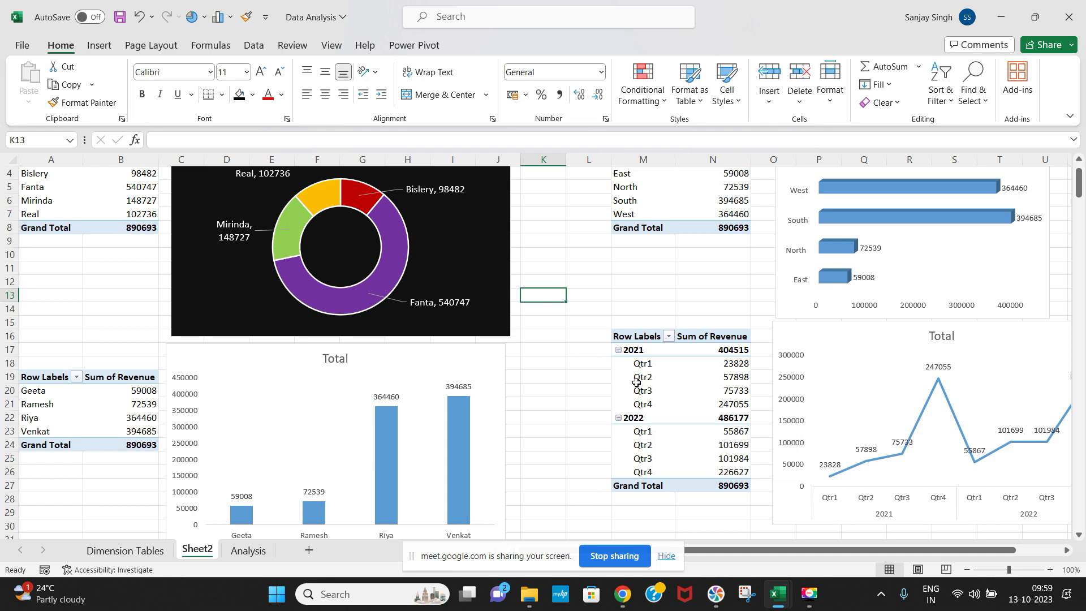
left_click_drag(824, 556, 710, 569)
In File Explorer, copy the fSales2023 text file from the Latest Data folder into its Initial data subfolder and close the window
left_click(531, 595)
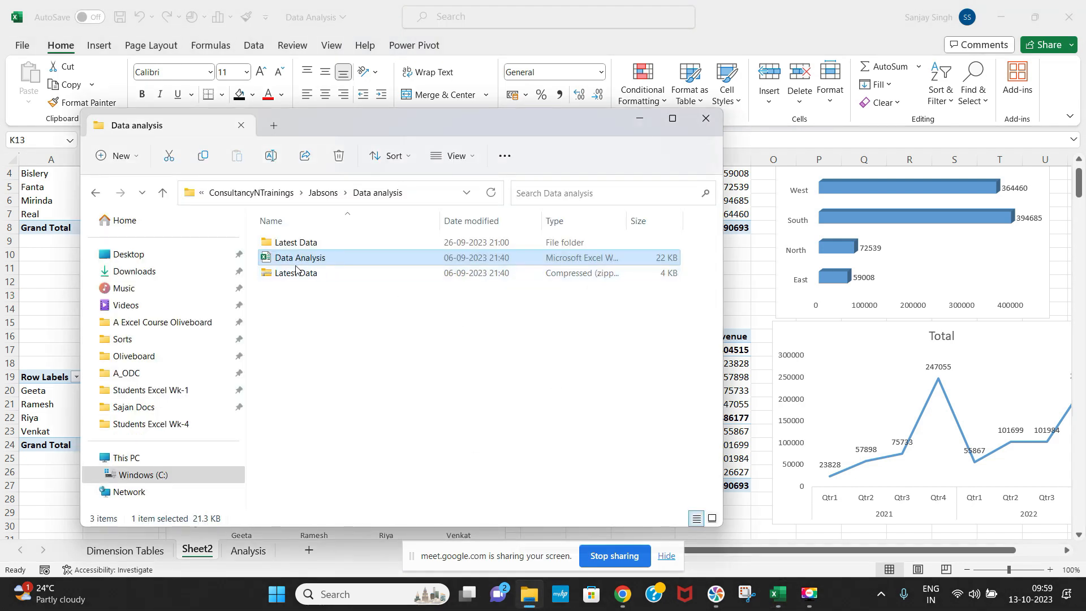
double_click(290, 248)
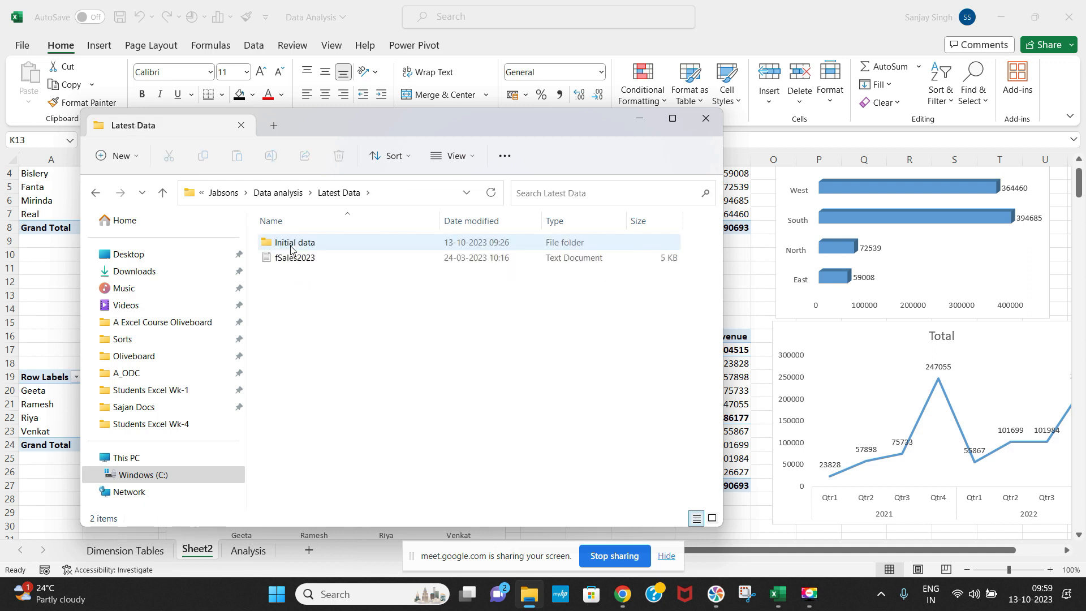
left_click(305, 264)
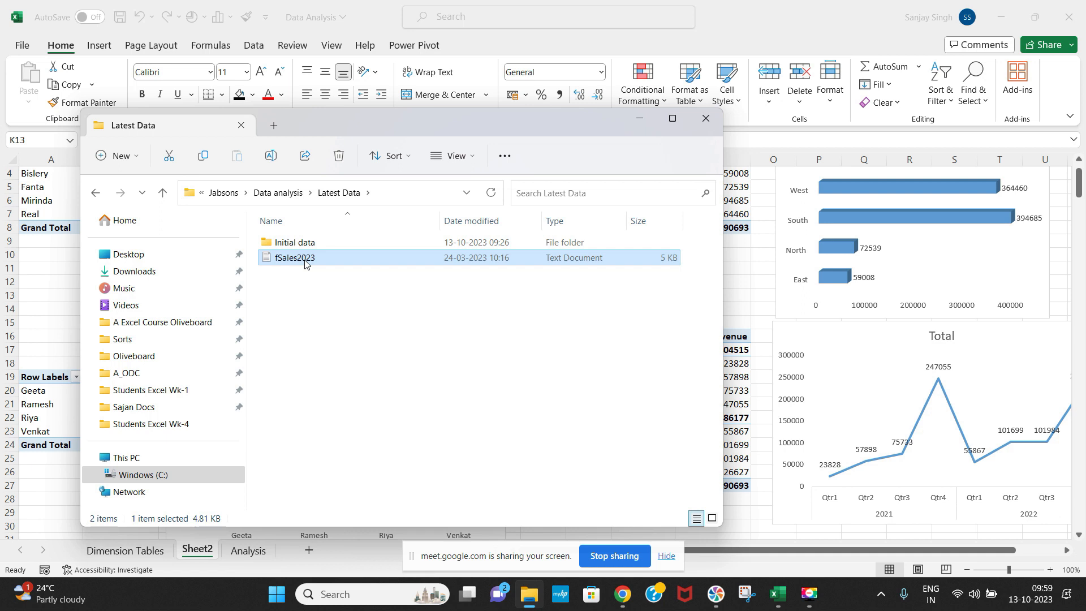
left_click(361, 294)
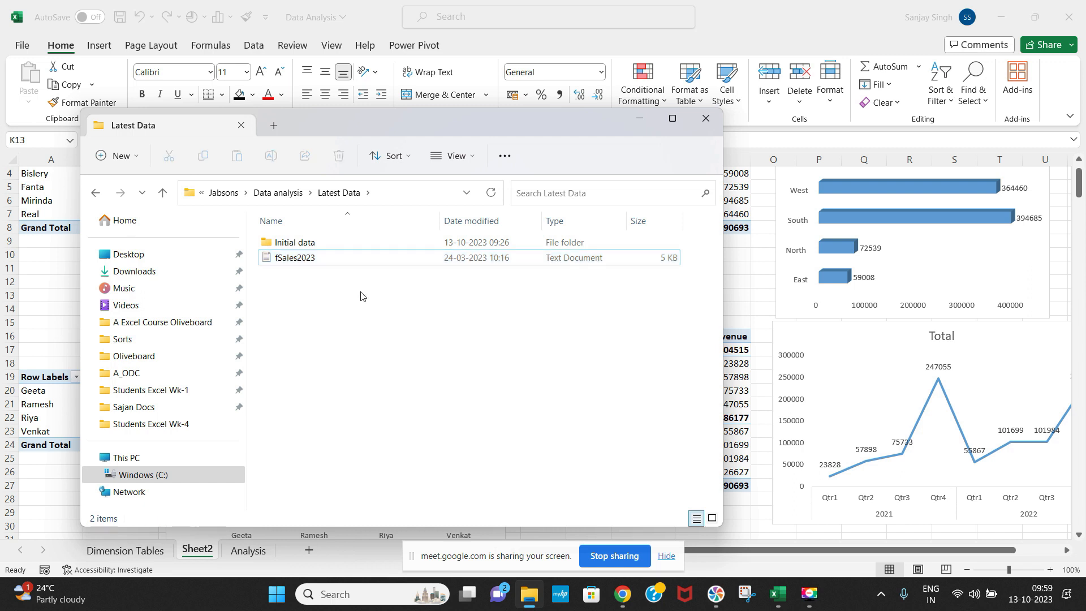
left_click(309, 262)
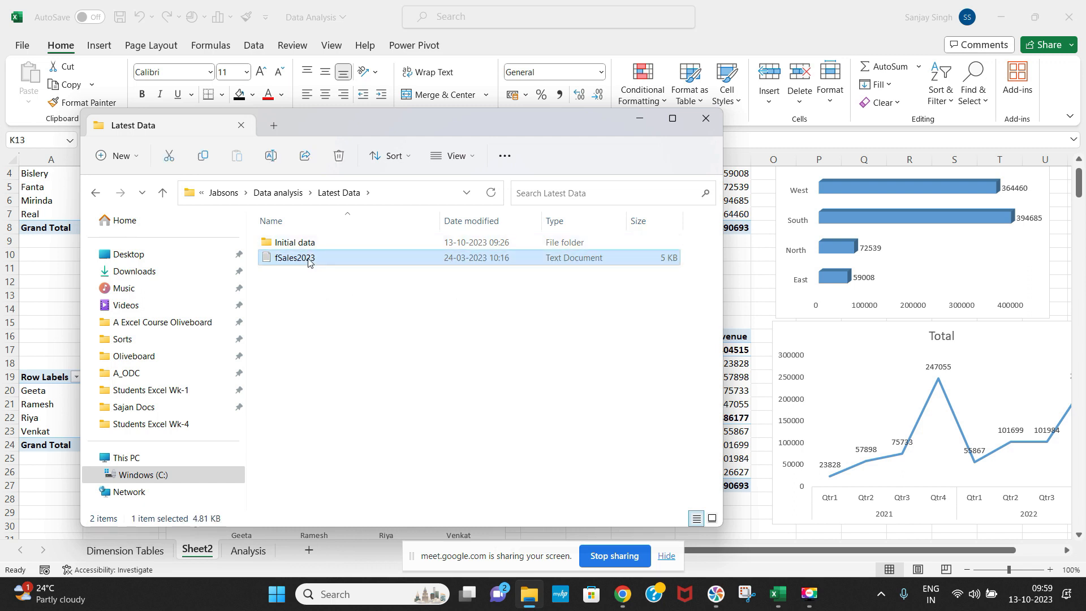
double_click(283, 243)
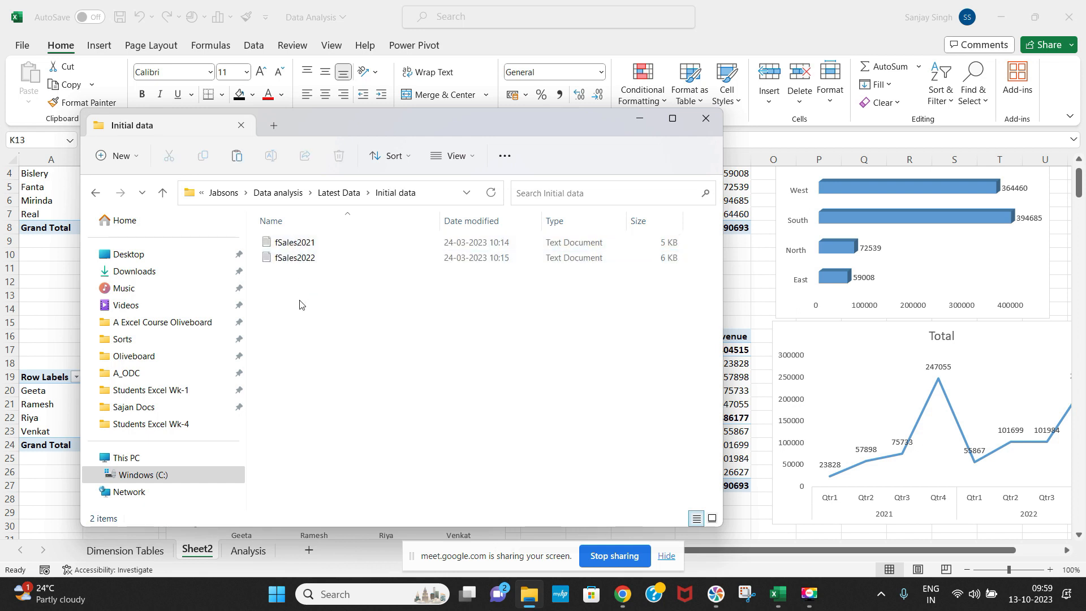
key("ctrl+v")
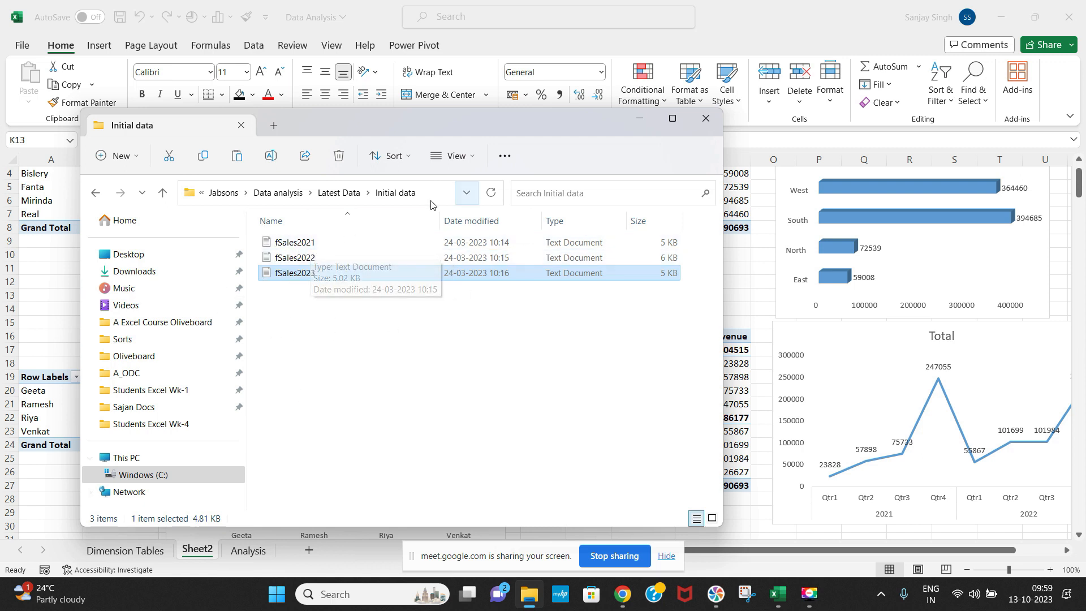
left_click(704, 119)
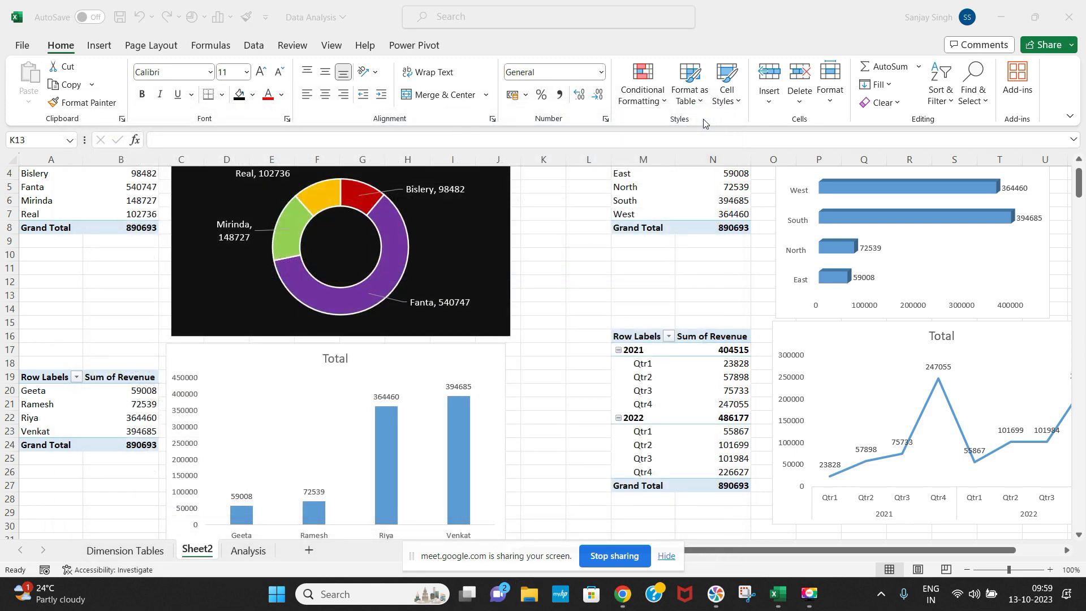
Back in the Excel workbook, run Refresh All from the product pivot table to load the added 2023 sales data
left_click(90, 174)
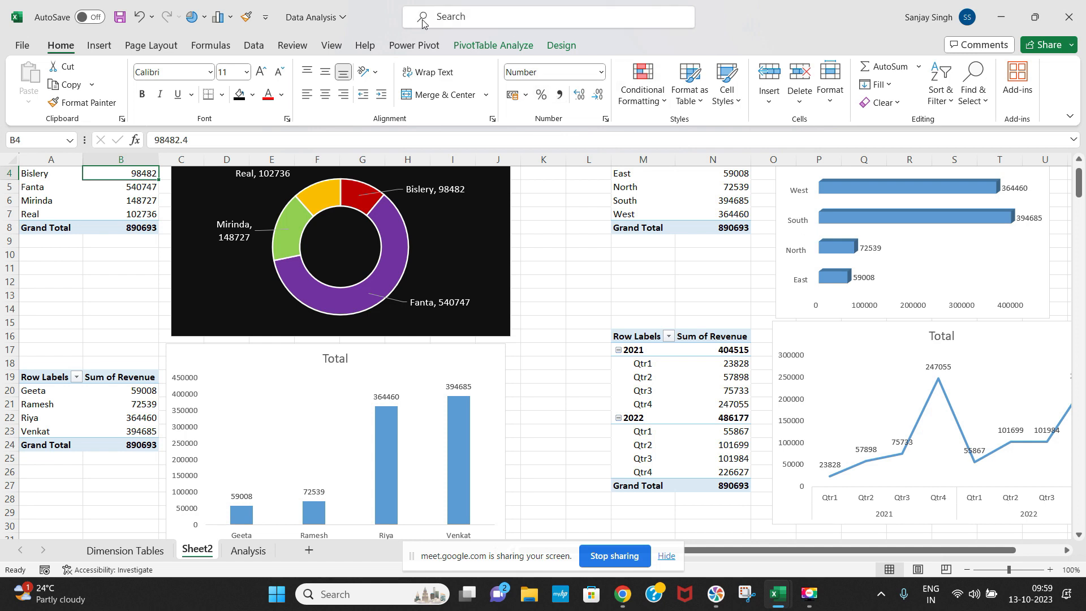
left_click(509, 45)
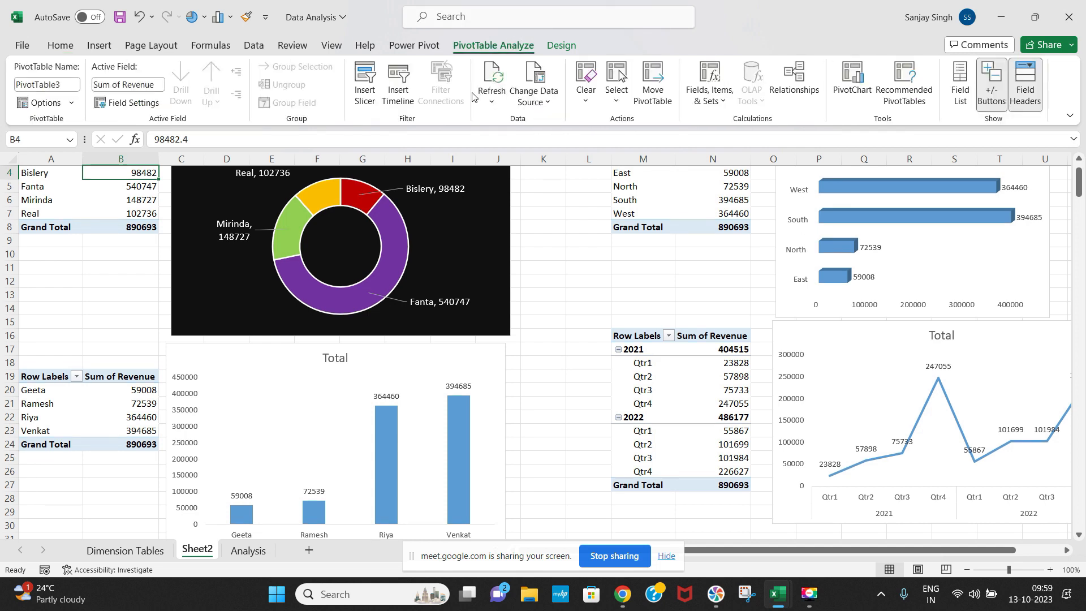
left_click(492, 95)
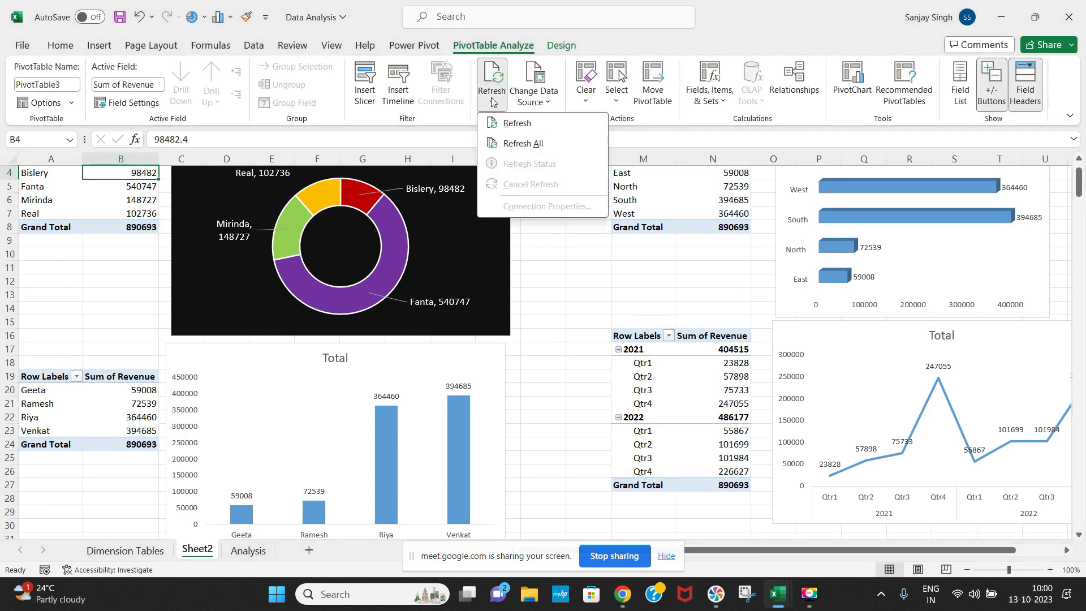
left_click(524, 145)
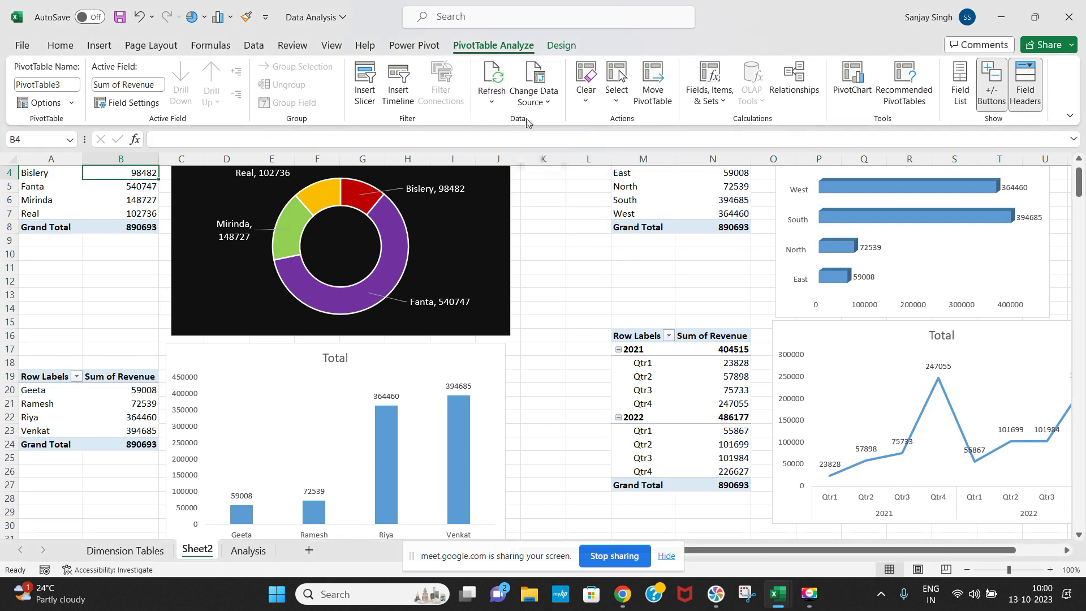
left_click(492, 103)
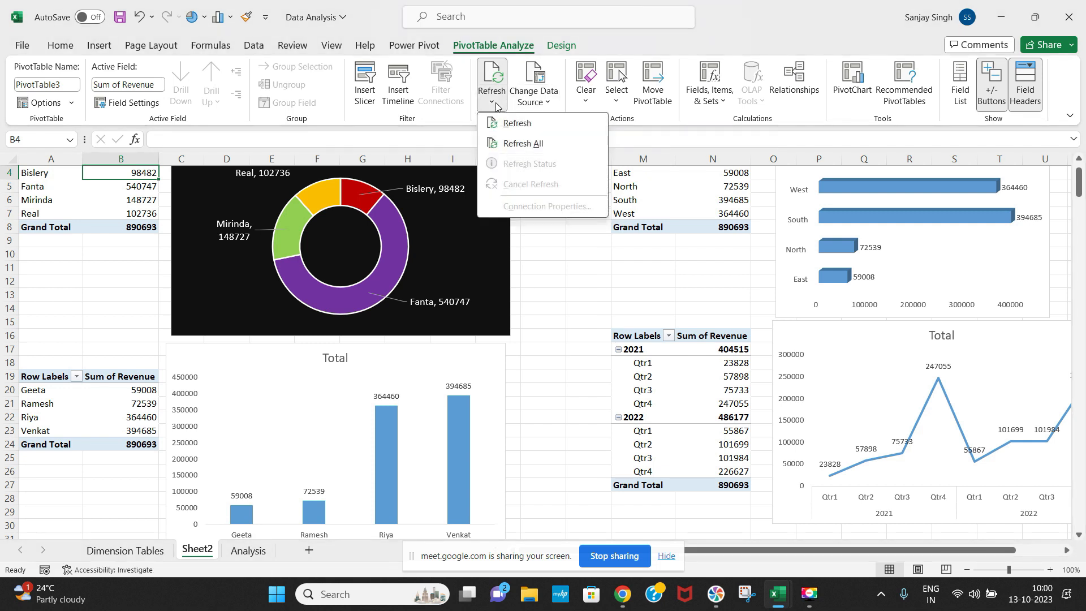
left_click(524, 142)
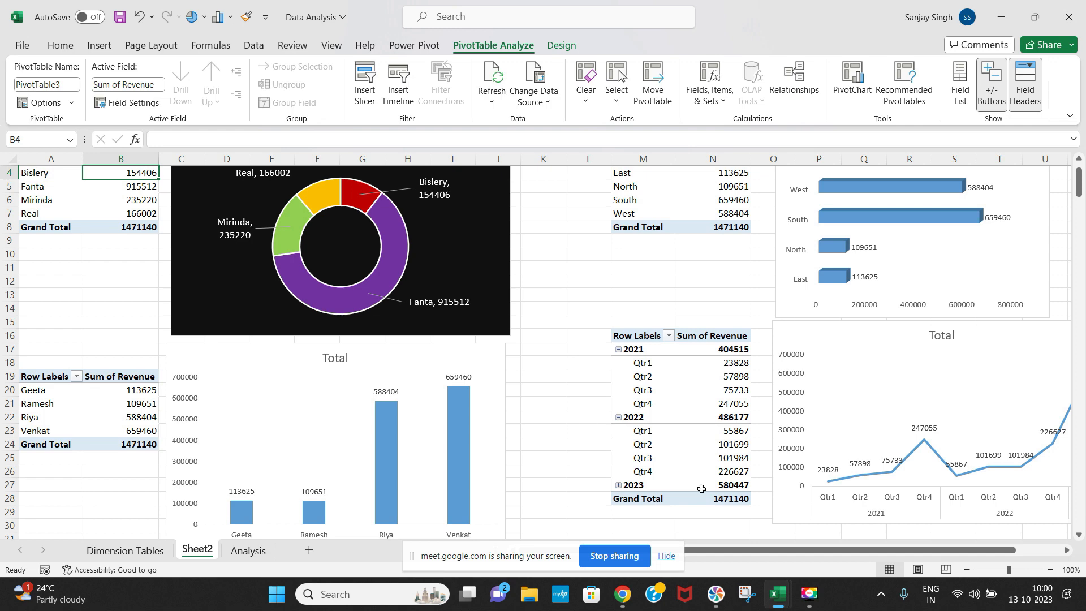
Expand 2023 into its quarters in the date pivot table and review the refreshed tables and charts
left_click(618, 486)
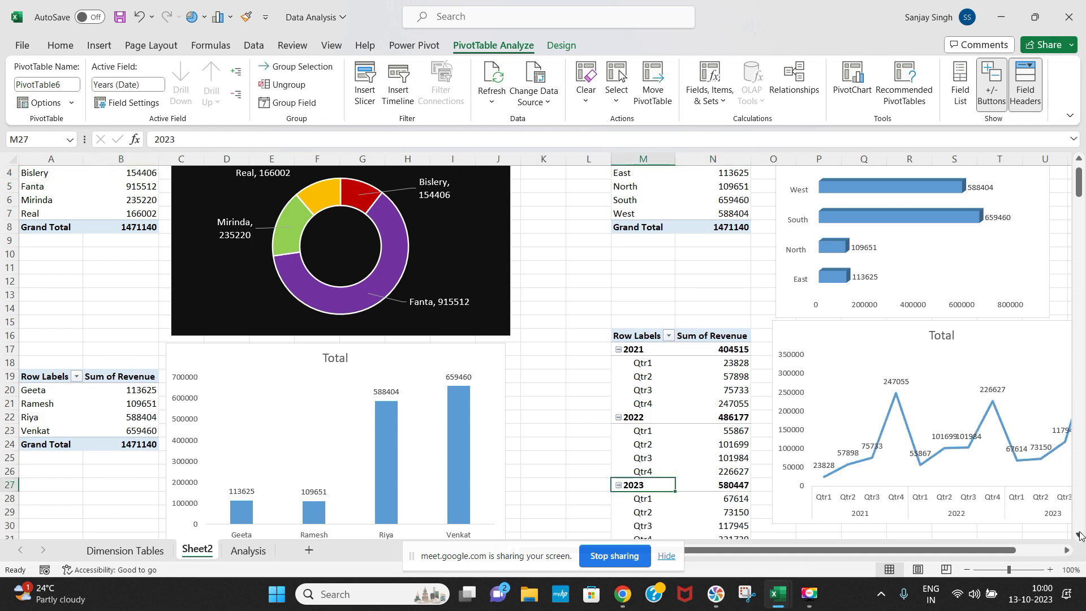
scroll(1080, 536, "down", 2)
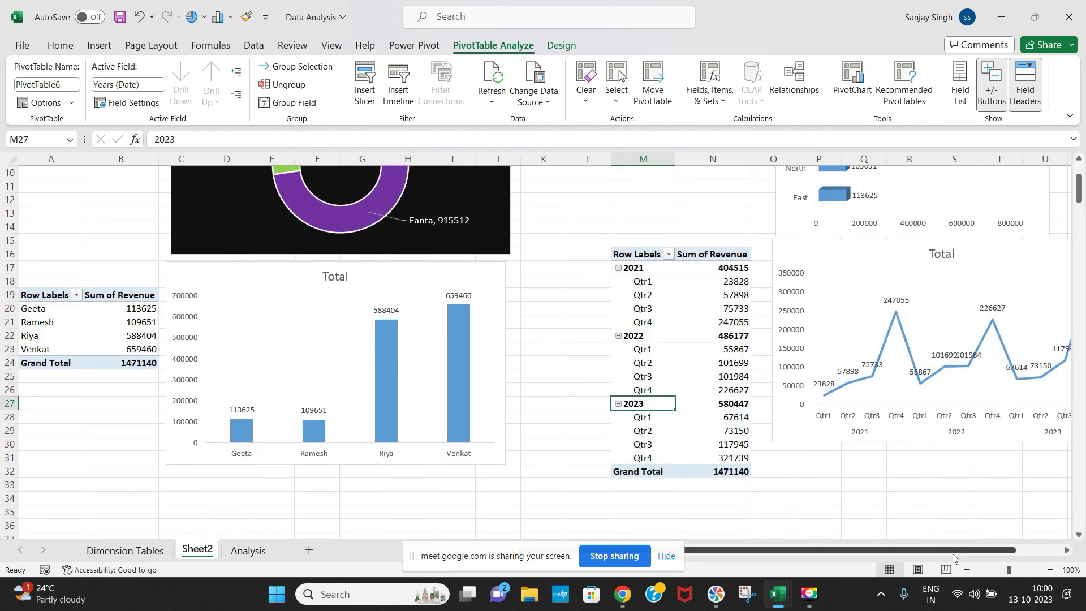
left_click_drag(953, 553, 971, 554)
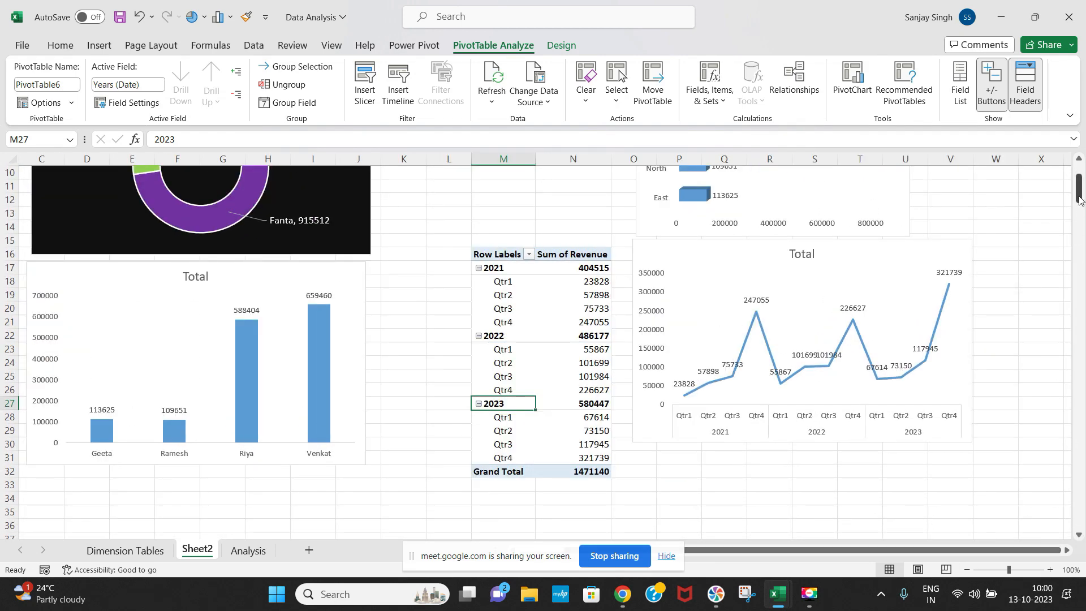
left_click_drag(839, 553, 647, 540)
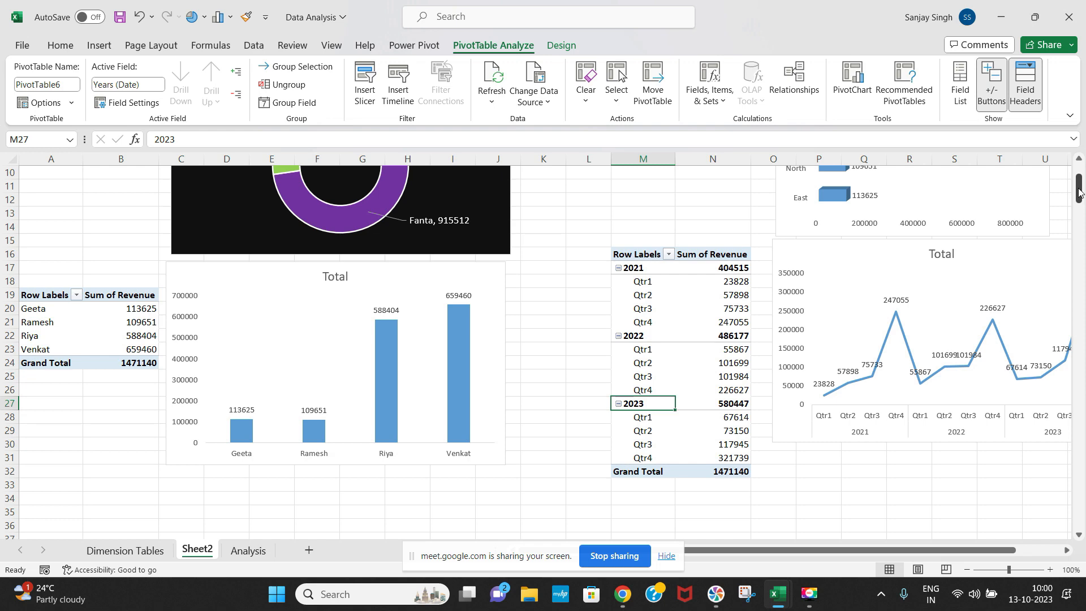
left_click_drag(1079, 193, 1079, 183)
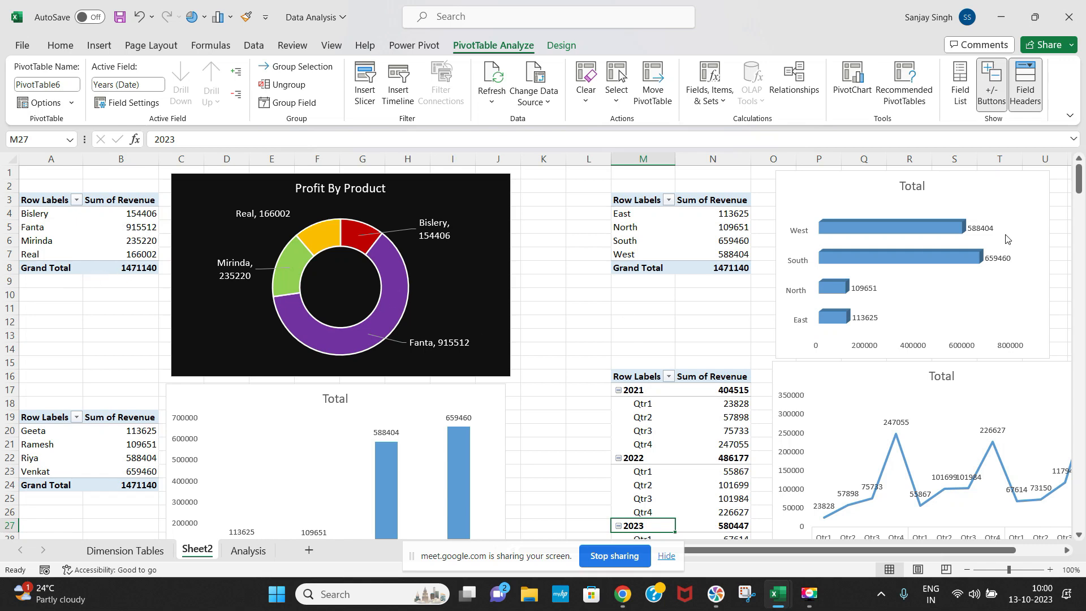
mouse_move(1080, 181)
left_mouse_down()
mouse_move(1081, 224)
mouse_move(1081, 191)
left_mouse_up()
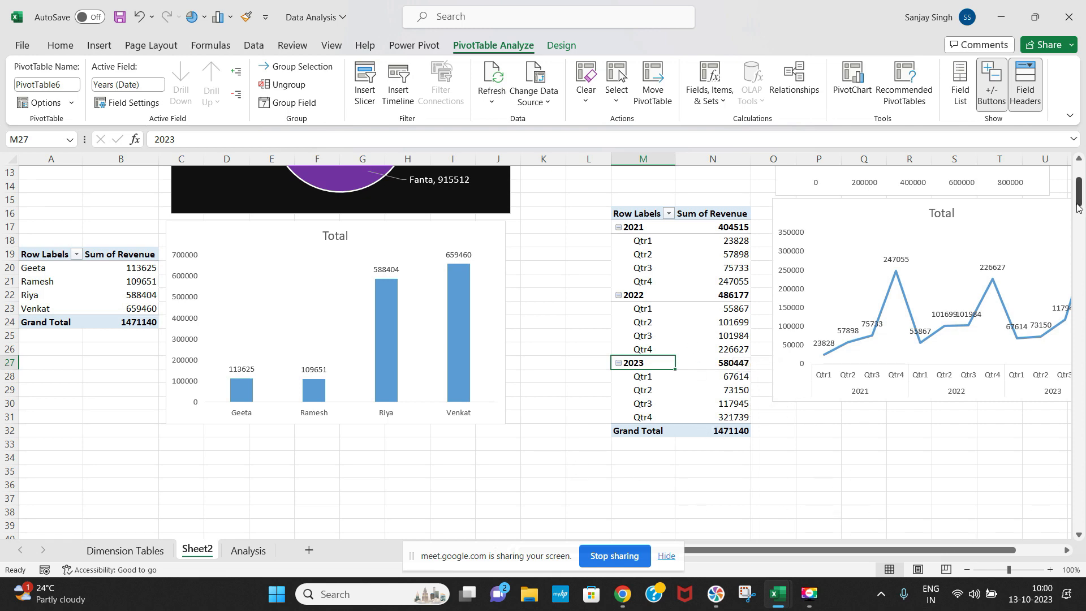
left_click_drag(1079, 192, 1083, 141)
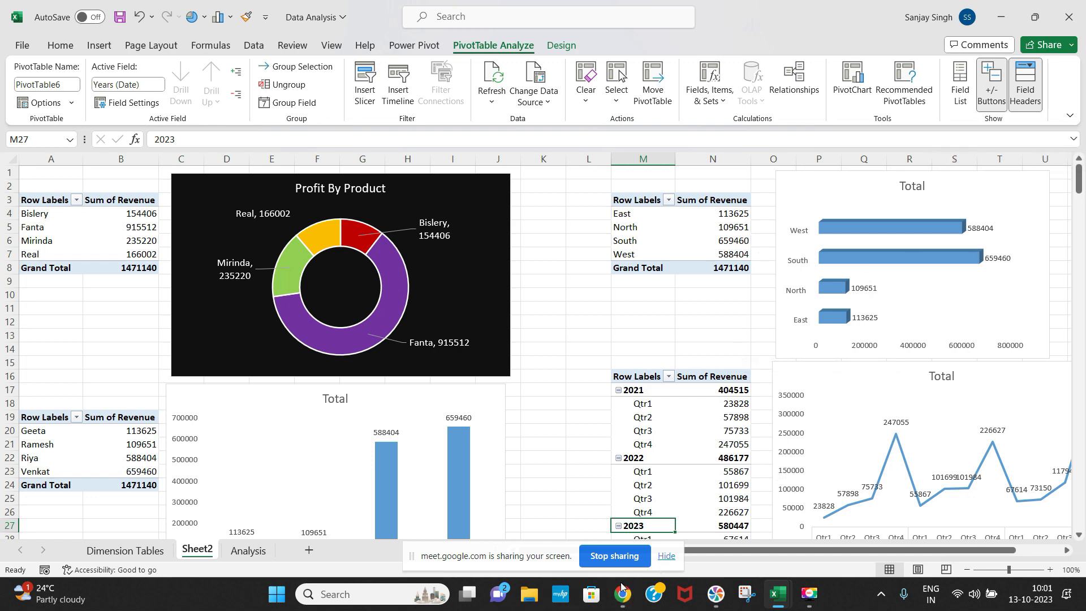
mouse_move(623, 591)
left_click(545, 518)
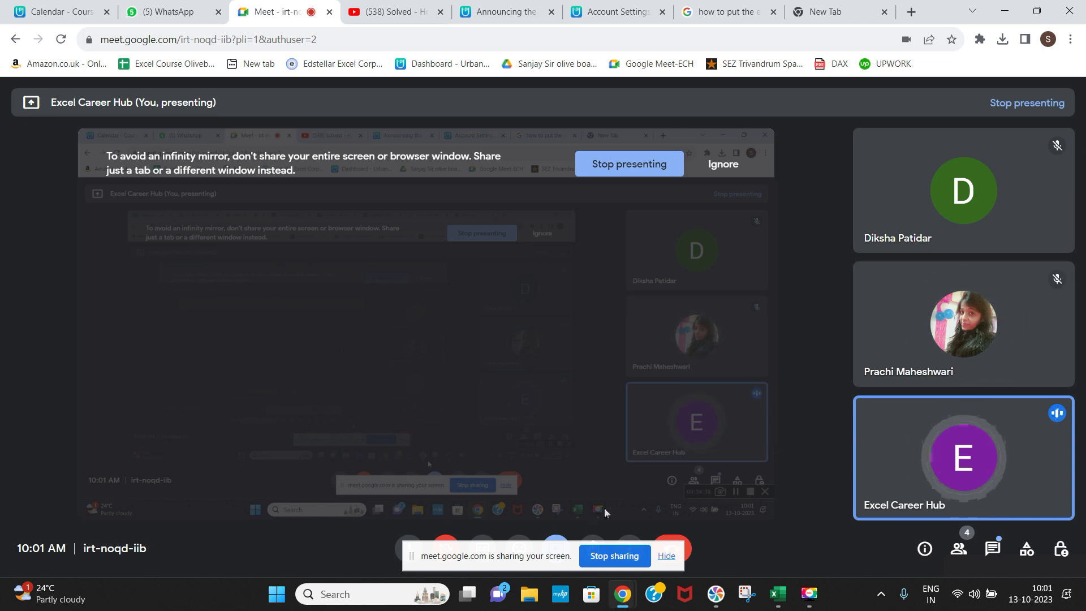
mouse_move(778, 600)
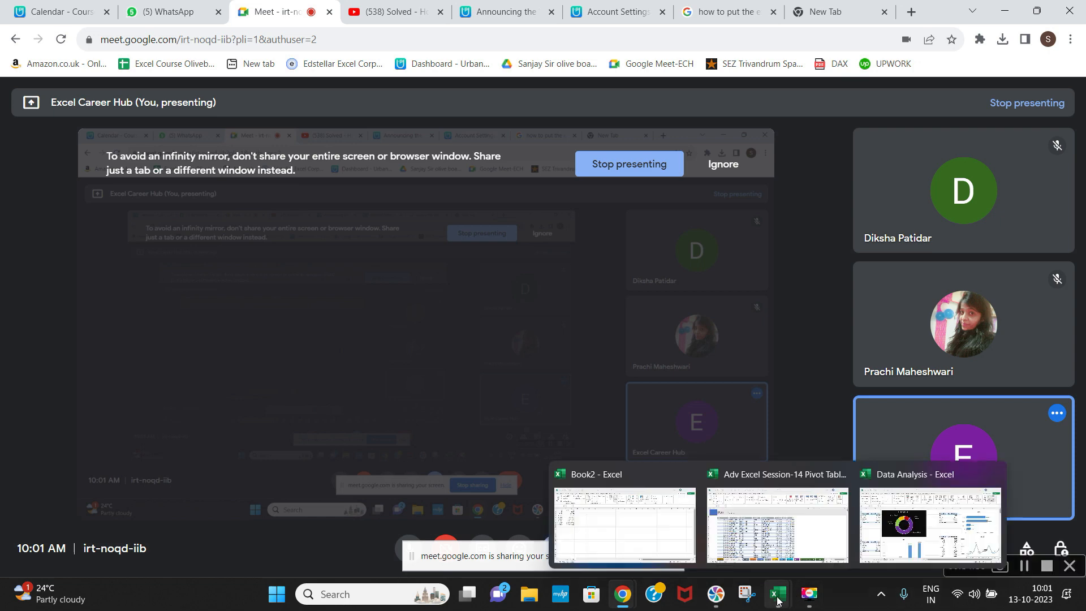
left_click(954, 519)
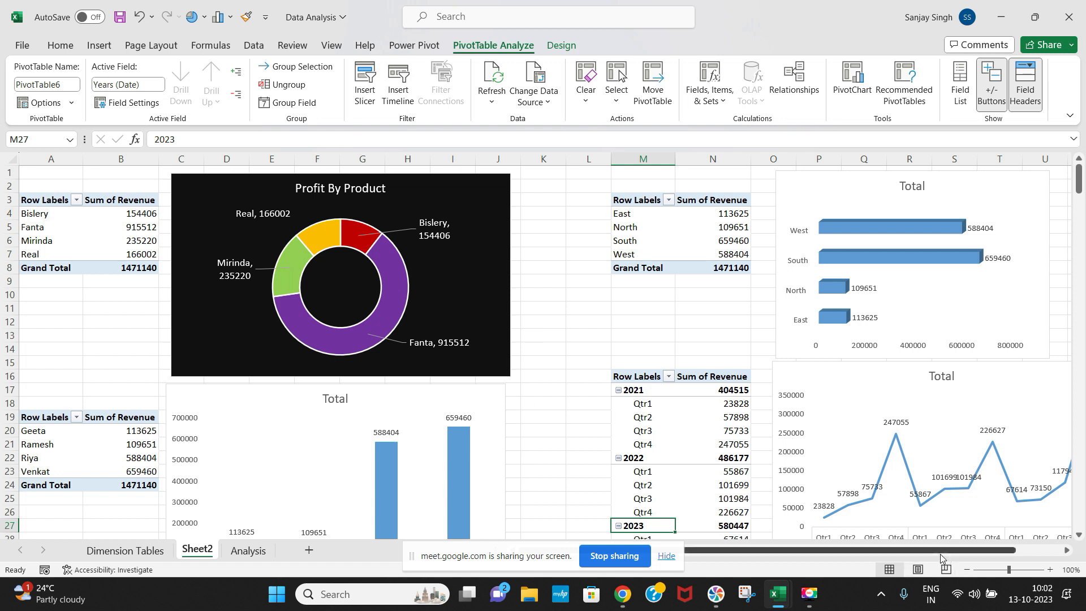
left_click_drag(939, 554, 916, 552)
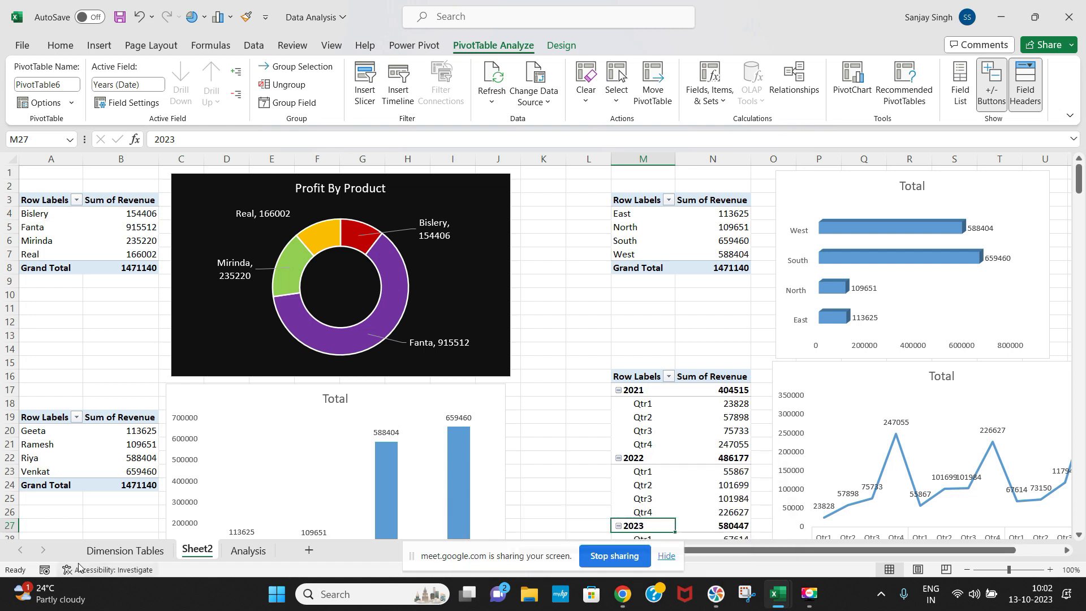
Go to the Analysis sheet and show the workbook's queries and connections
left_click(249, 551)
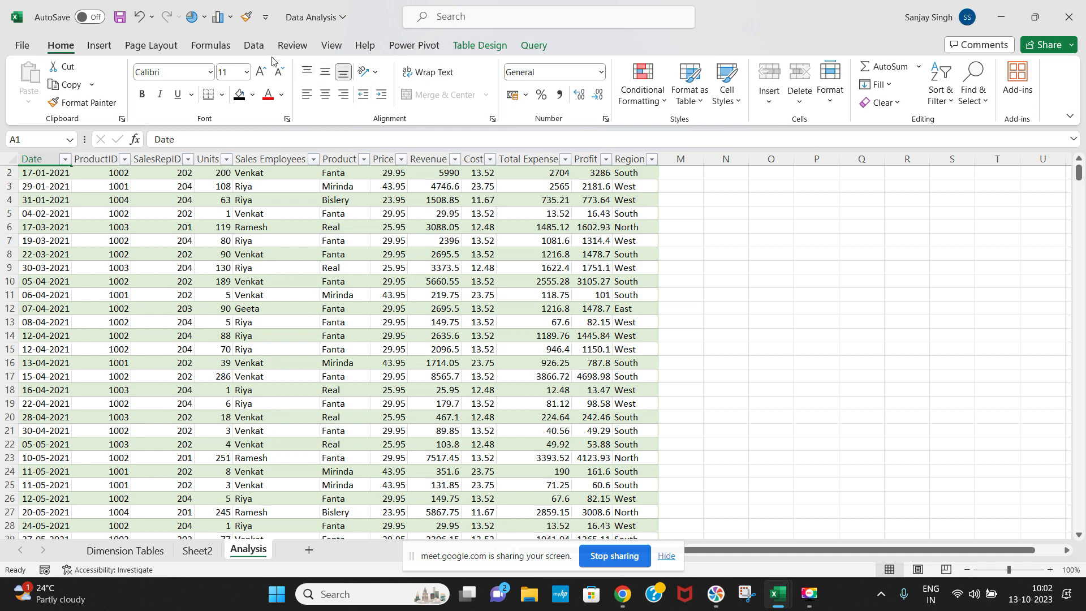
left_click(252, 49)
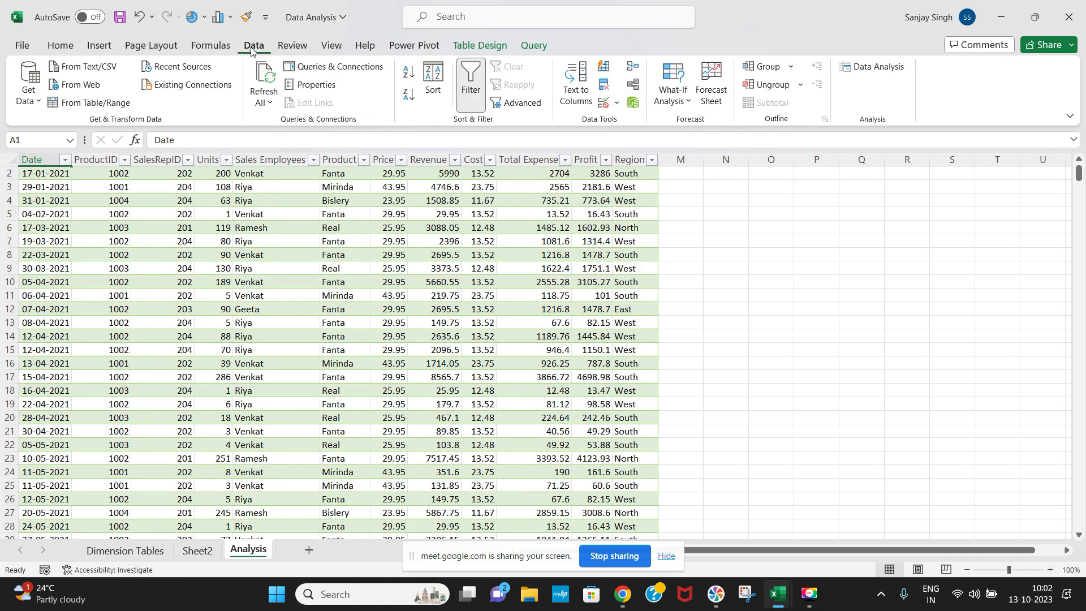
left_click(350, 69)
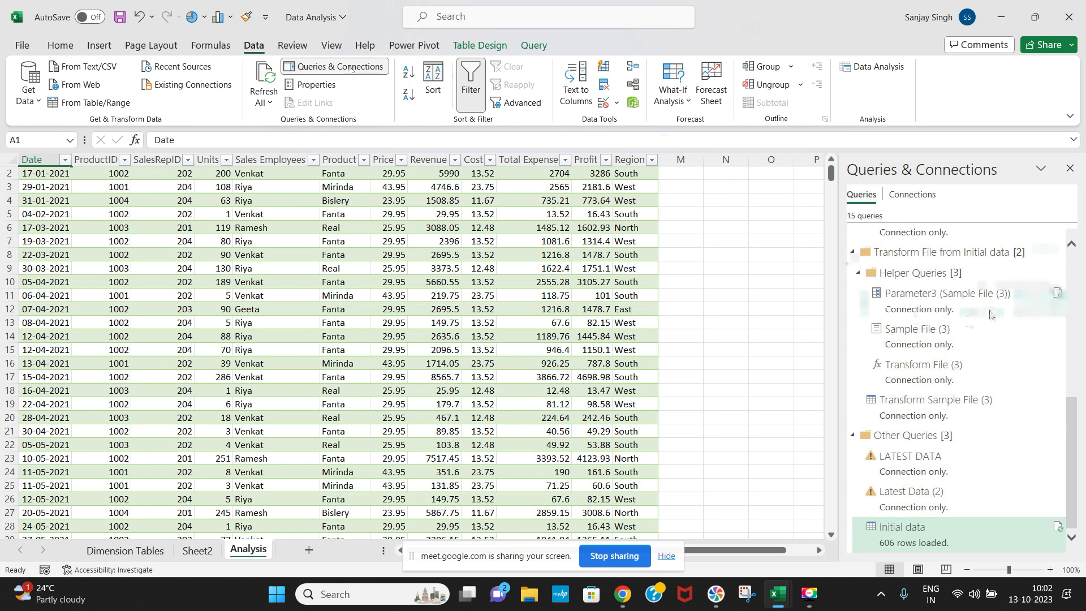
Inspect the Initial data query's rows and applied steps in the Power Query Editor and close the editor
double_click(904, 537)
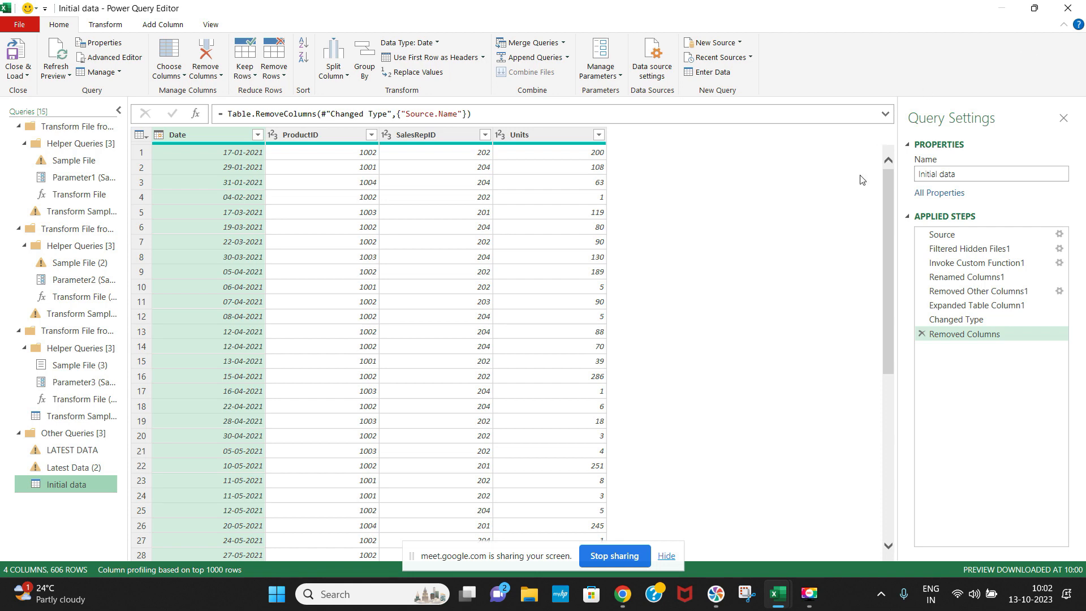
left_click_drag(889, 178, 890, 149)
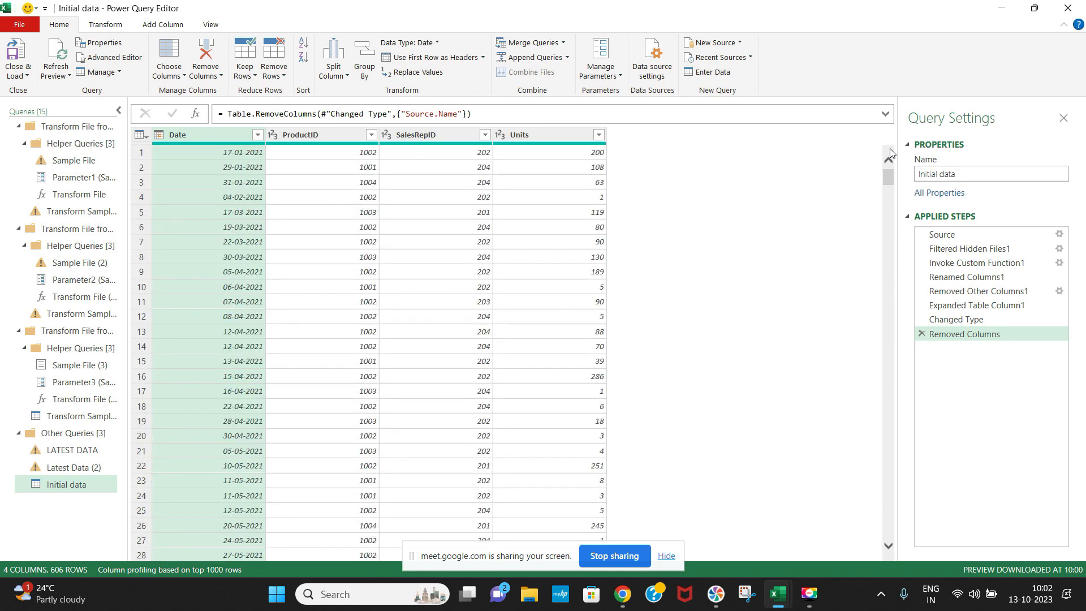
left_click(24, 76)
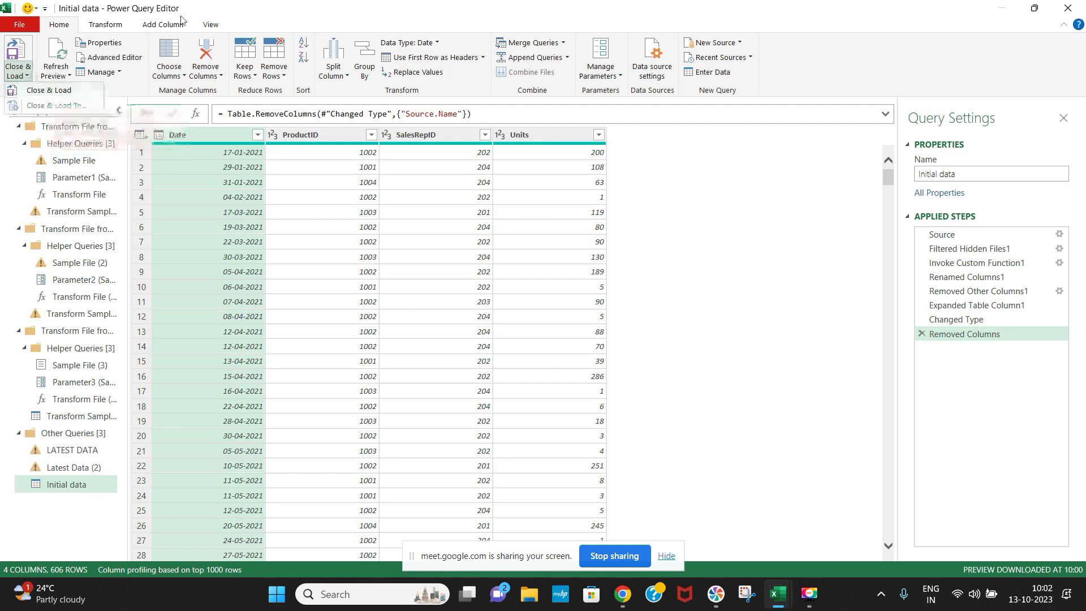
left_click(1069, 9)
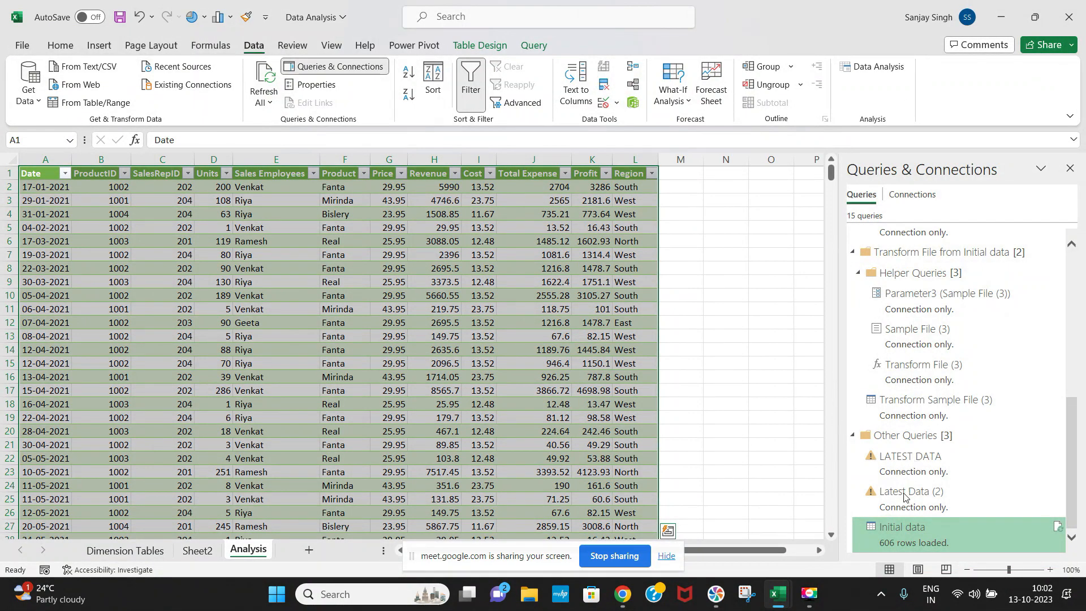
Change the Initial data query's load settings to Only Create Connection and add its data to the Data Model, accepting possible data loss
right_click(888, 545)
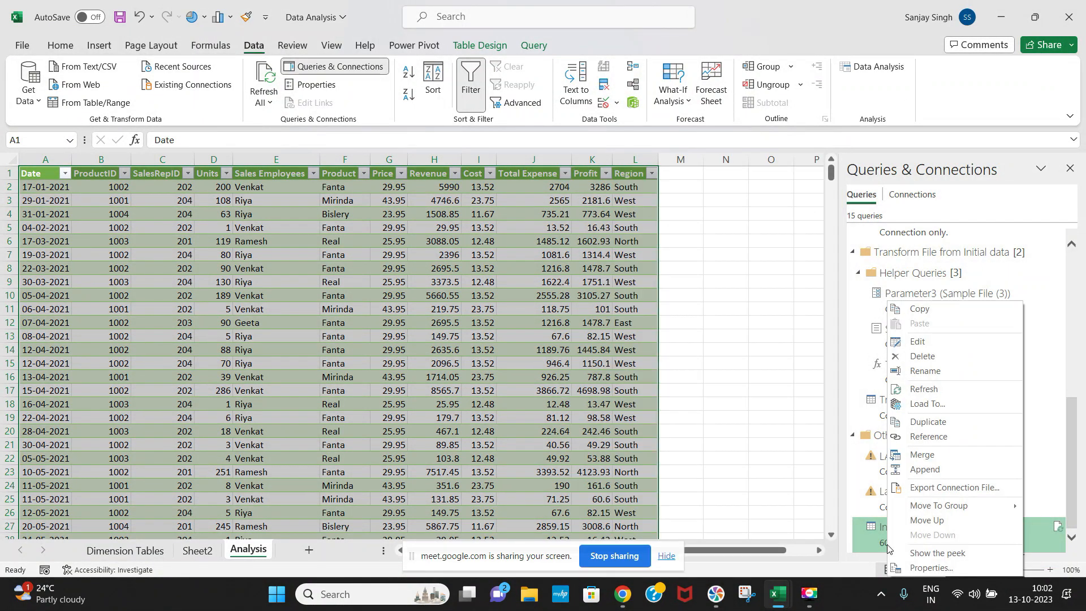
left_click(943, 406)
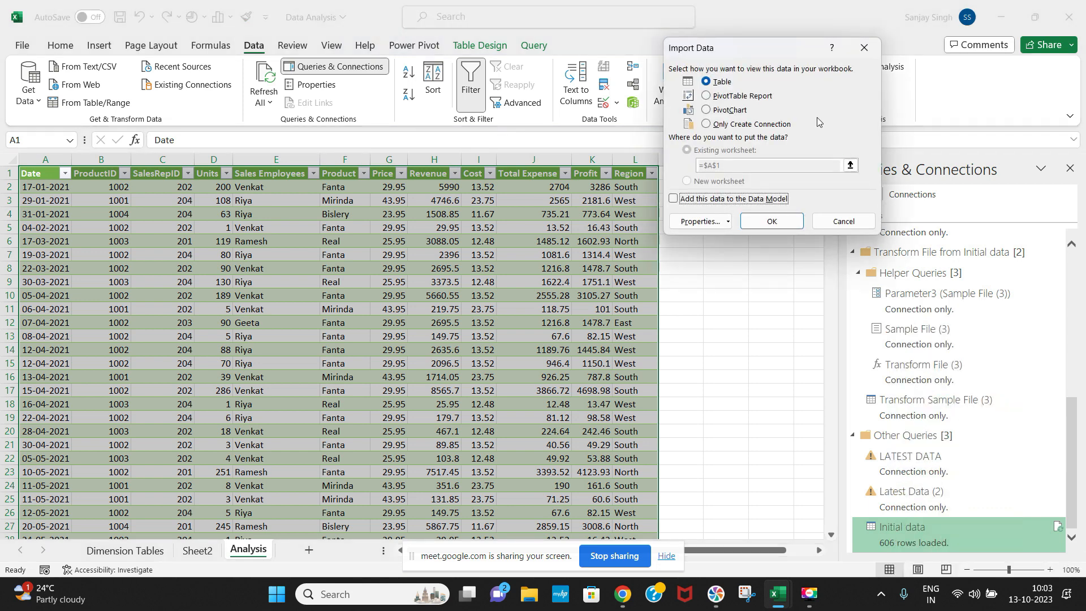
left_click(708, 125)
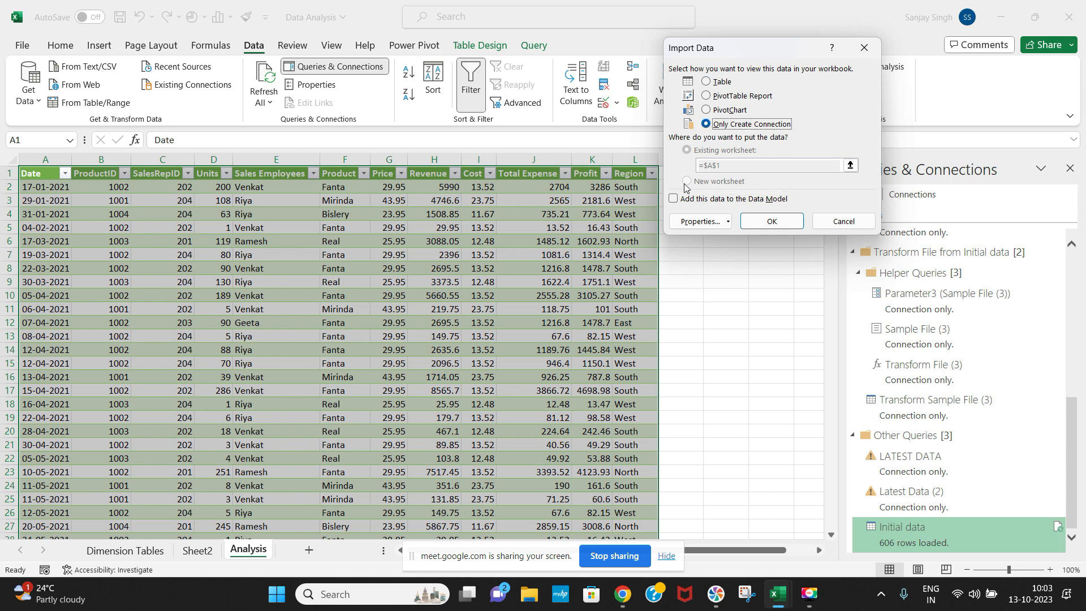
left_click(675, 199)
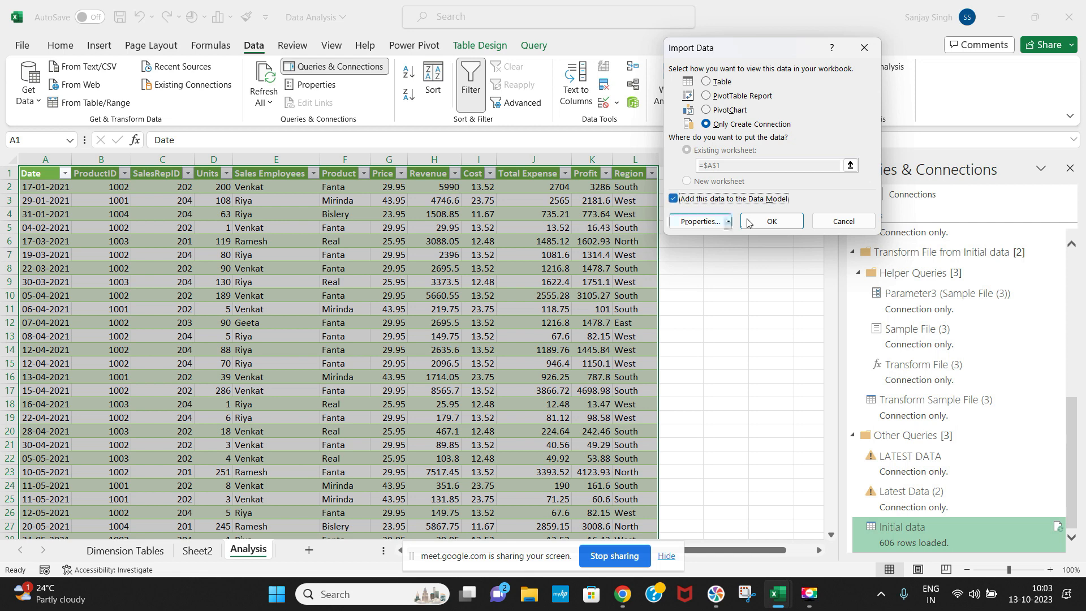
left_click(778, 225)
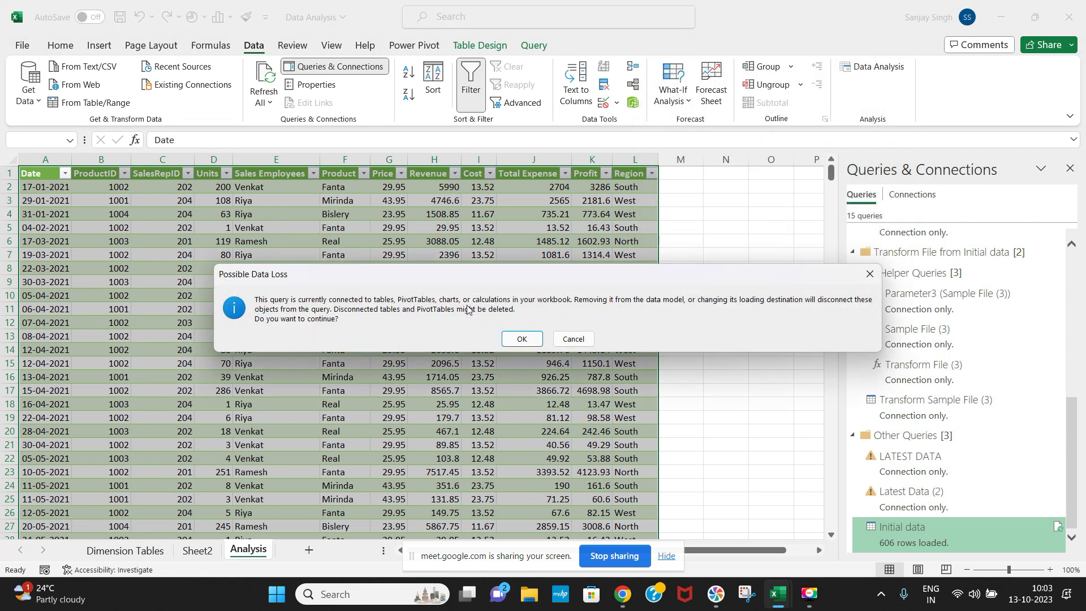
left_click(521, 340)
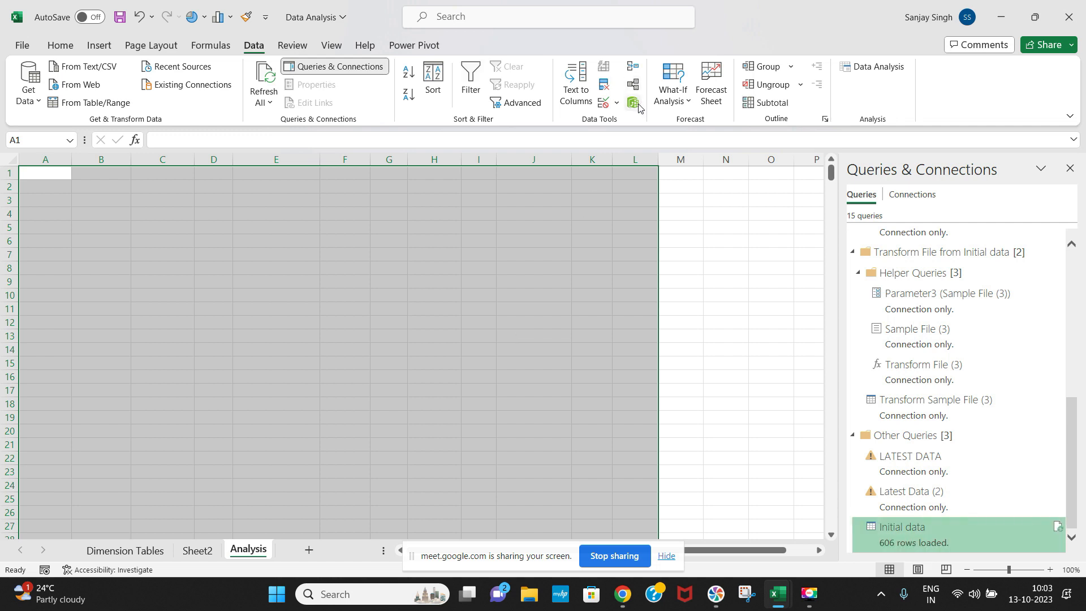
Check the Initial data table in the maximized Power Pivot data model window and close the window
left_click(399, 50)
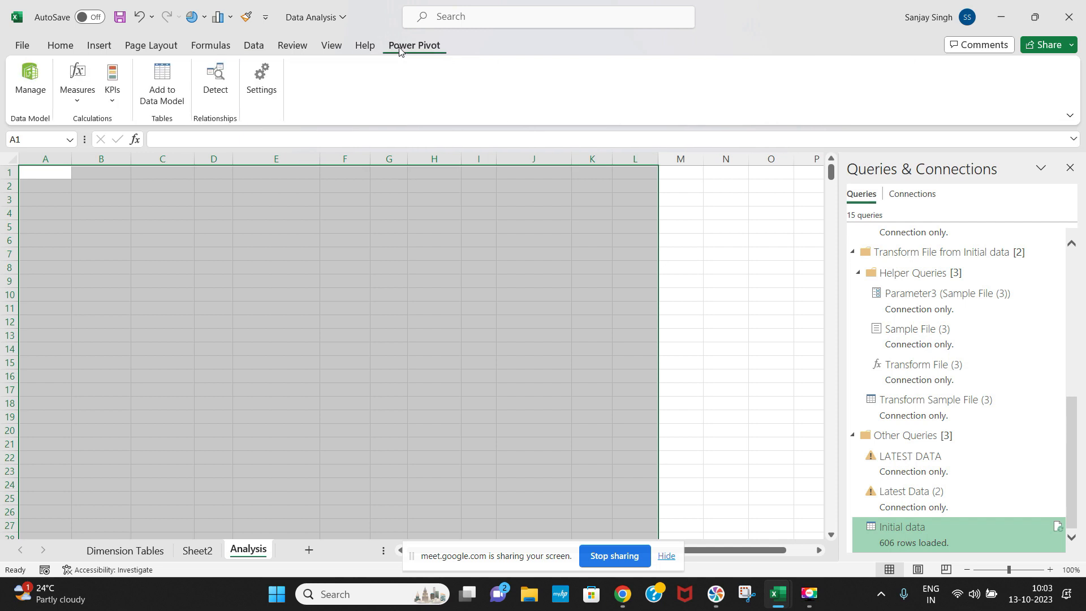
left_click(32, 85)
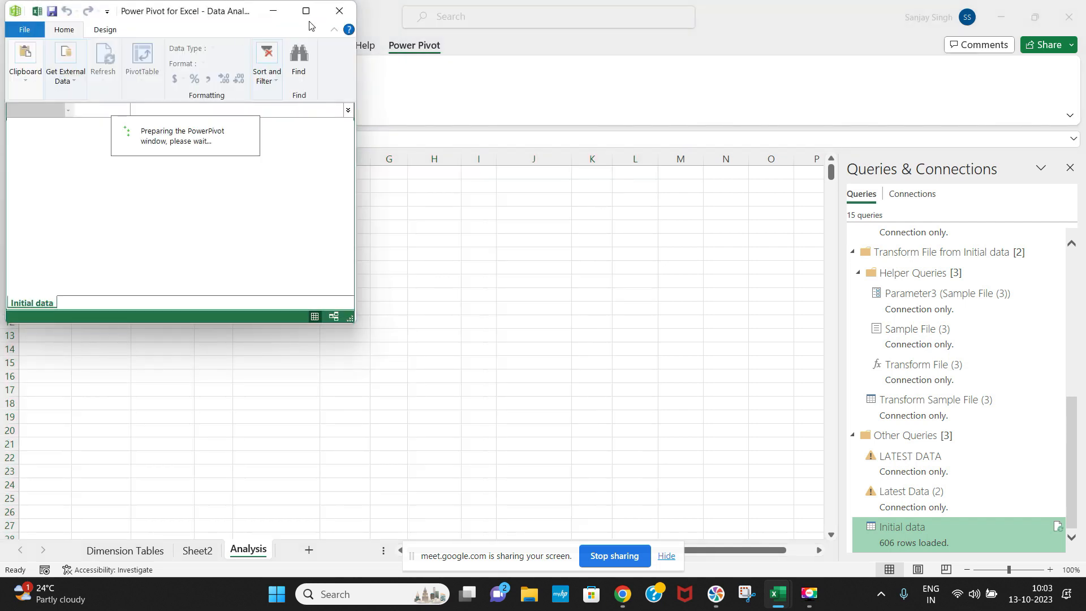
left_click(308, 12)
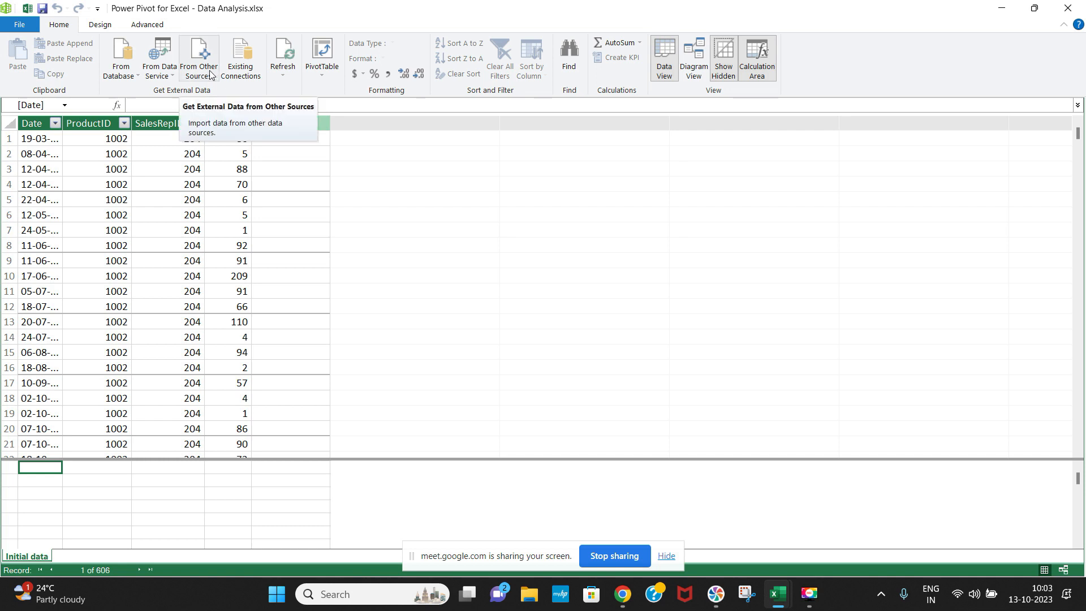
left_click(1065, 7)
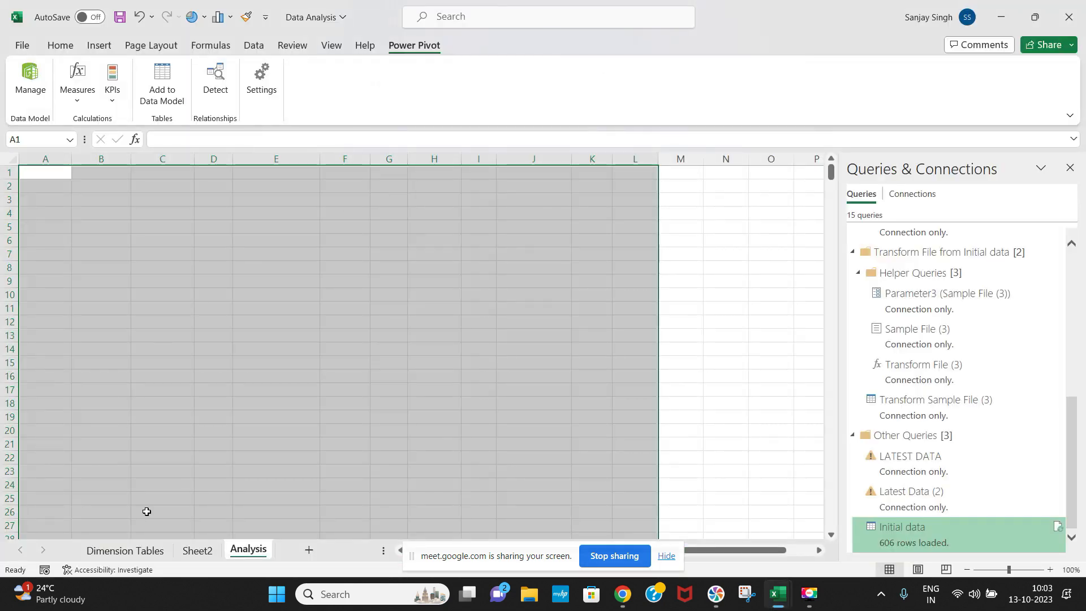
Add the product table and the sales rep table from the Dimension Tables sheet to the data model
left_click(125, 552)
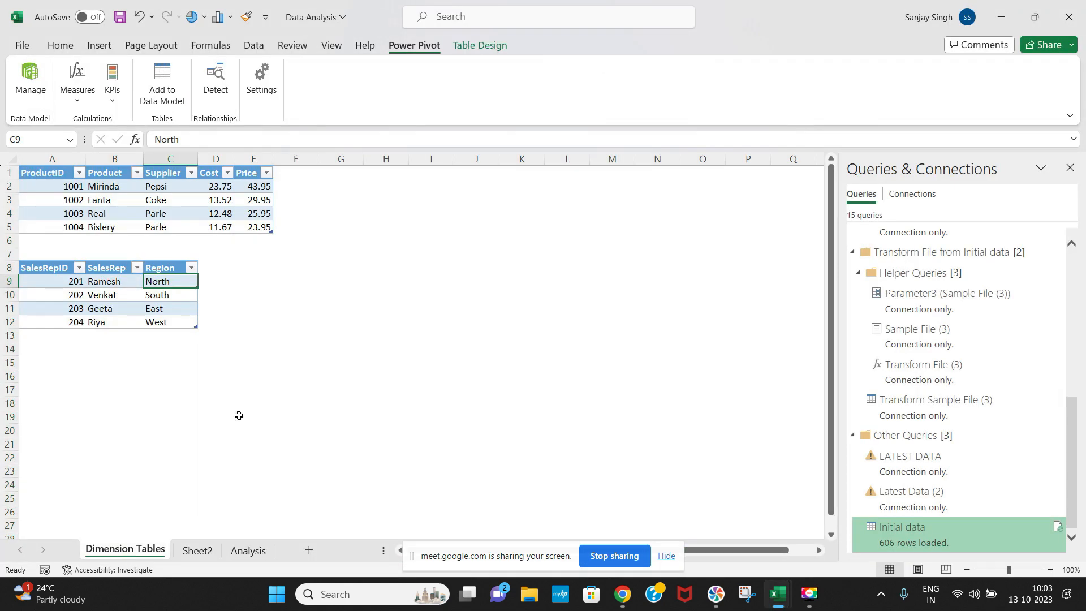
left_click(42, 174)
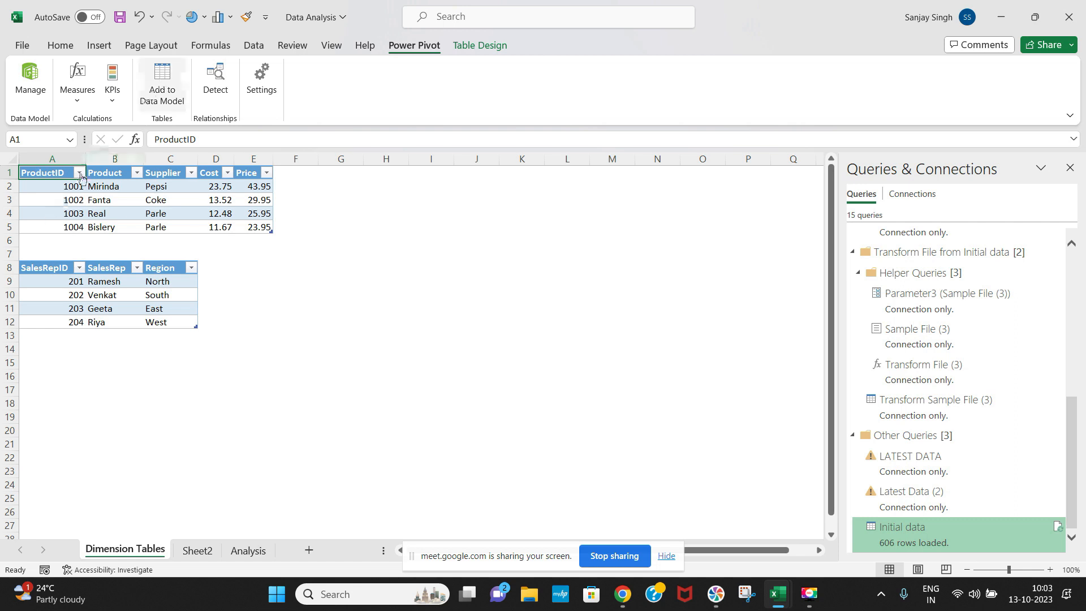
left_click(162, 91)
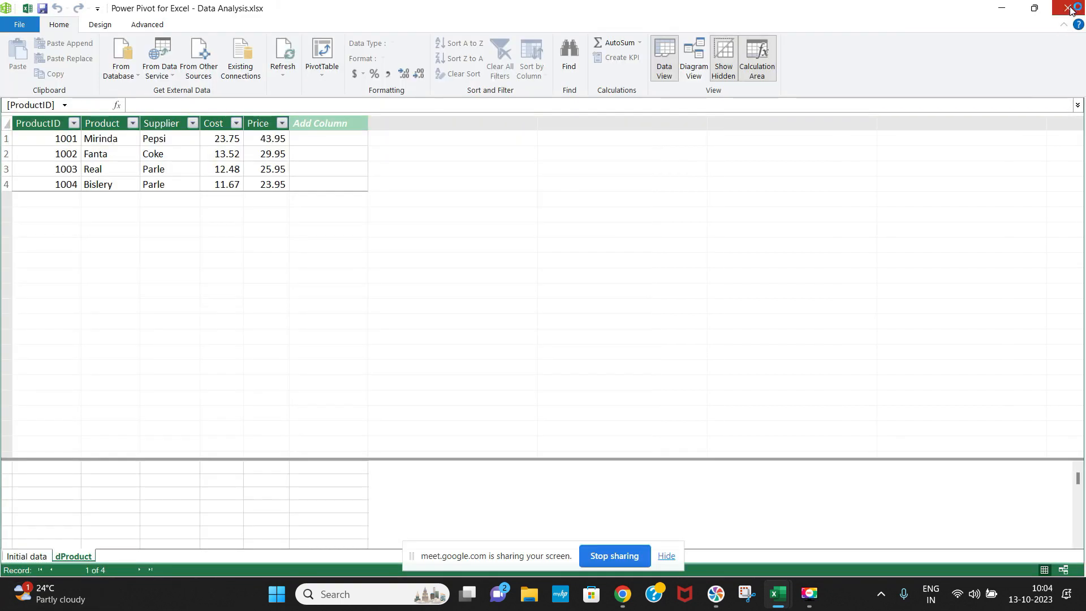
left_click(1068, 8)
left_click(57, 269)
left_click(164, 97)
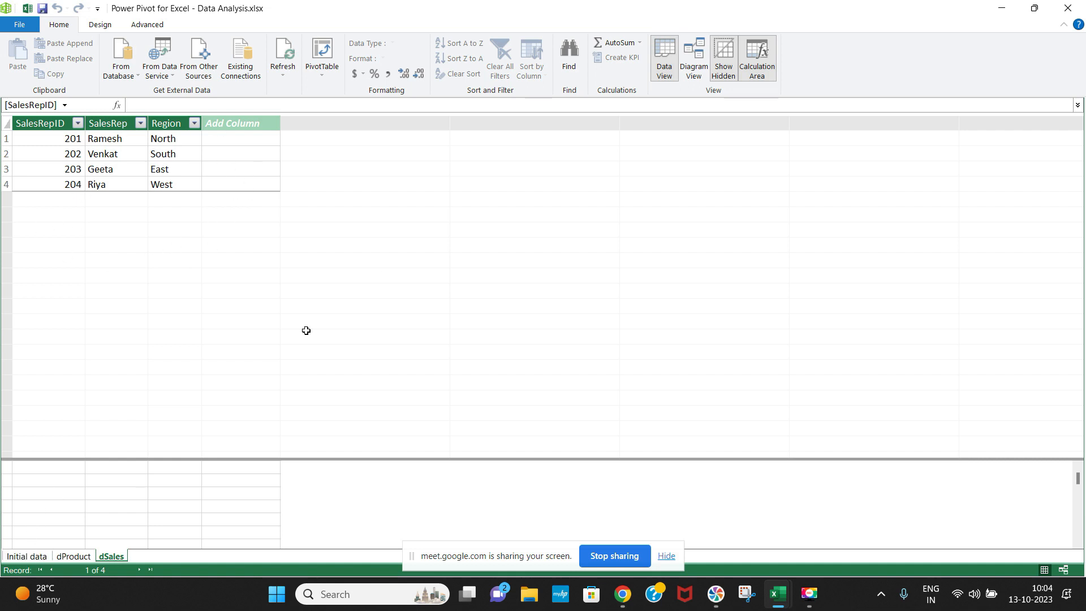
In the data model diagram, relate Initial data to dProduct through ProductID and to dSales through SalesRepID
left_click(697, 61)
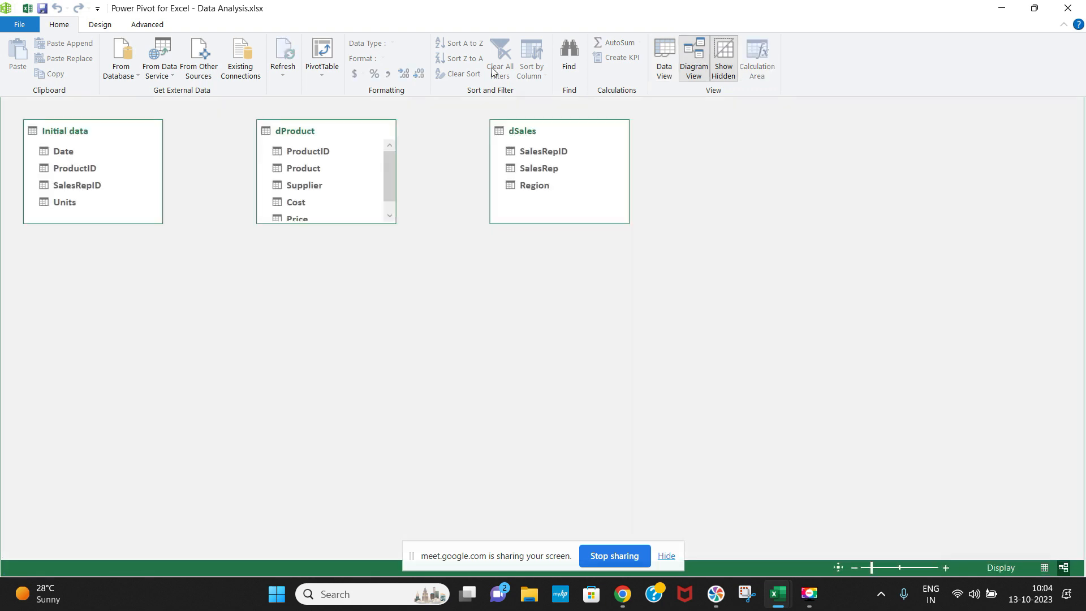
mouse_move(92, 146)
left_click_drag(85, 168, 280, 150)
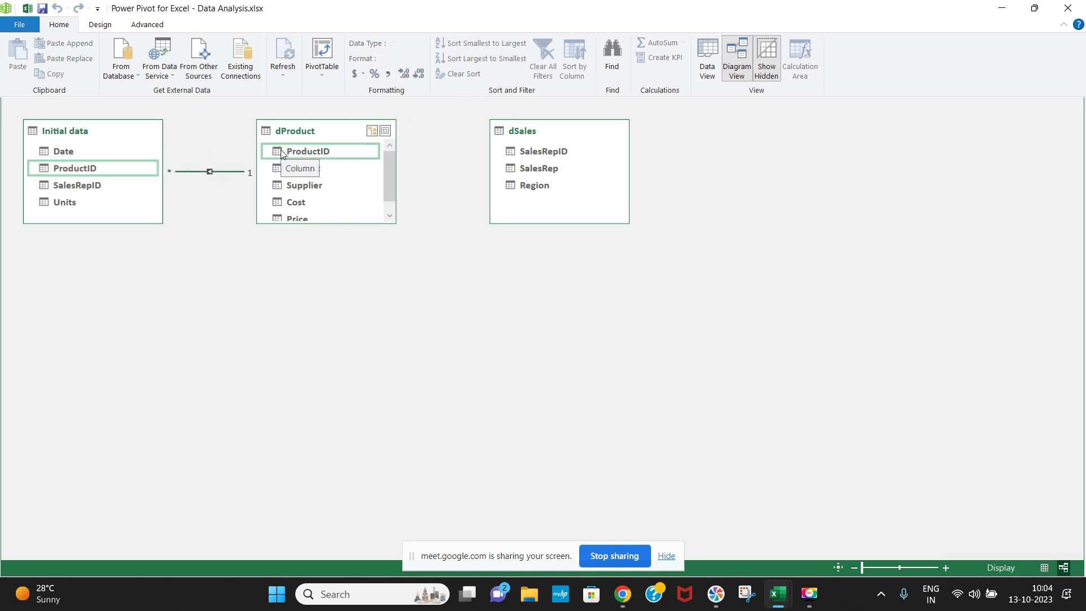
left_click(71, 187)
mouse_move(70, 187)
left_mouse_down()
mouse_move(116, 193)
mouse_move(515, 154)
left_mouse_up()
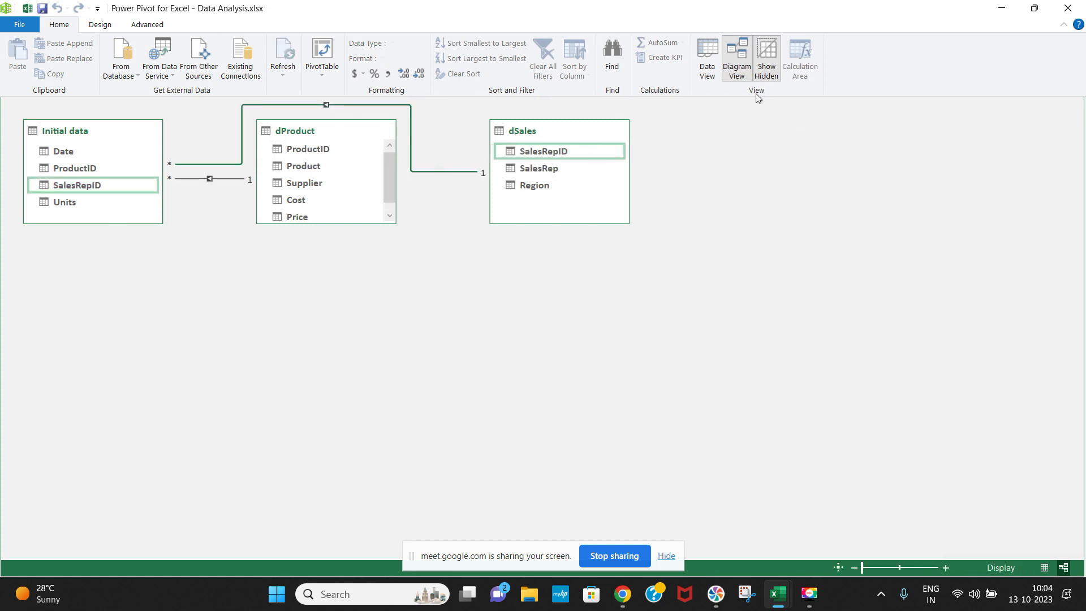
Return to the data view and add a column named Product_Name to the Initial data table
left_click(704, 71)
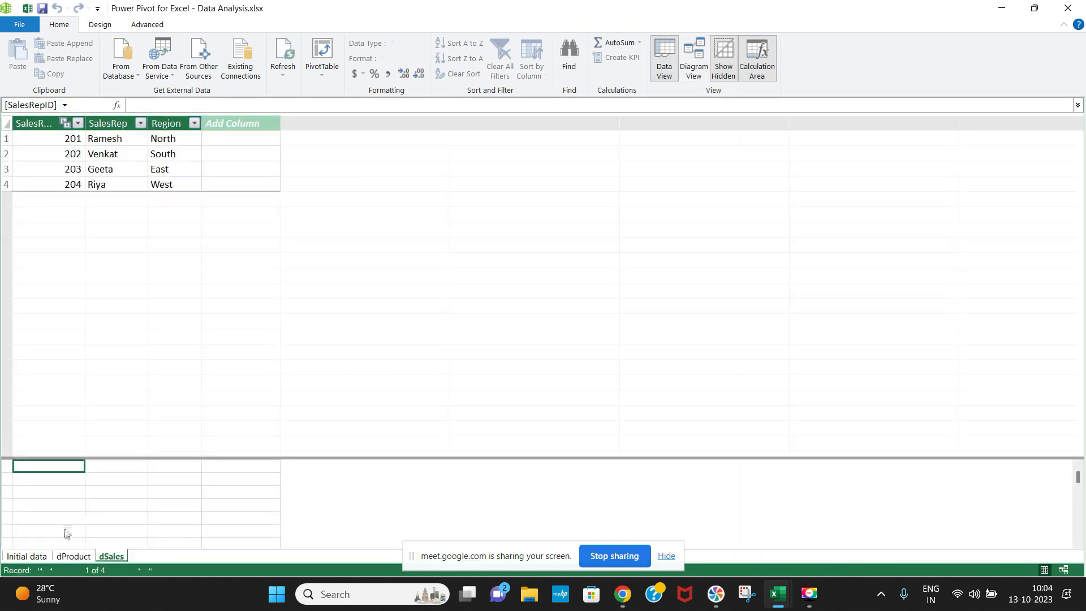
left_click(26, 557)
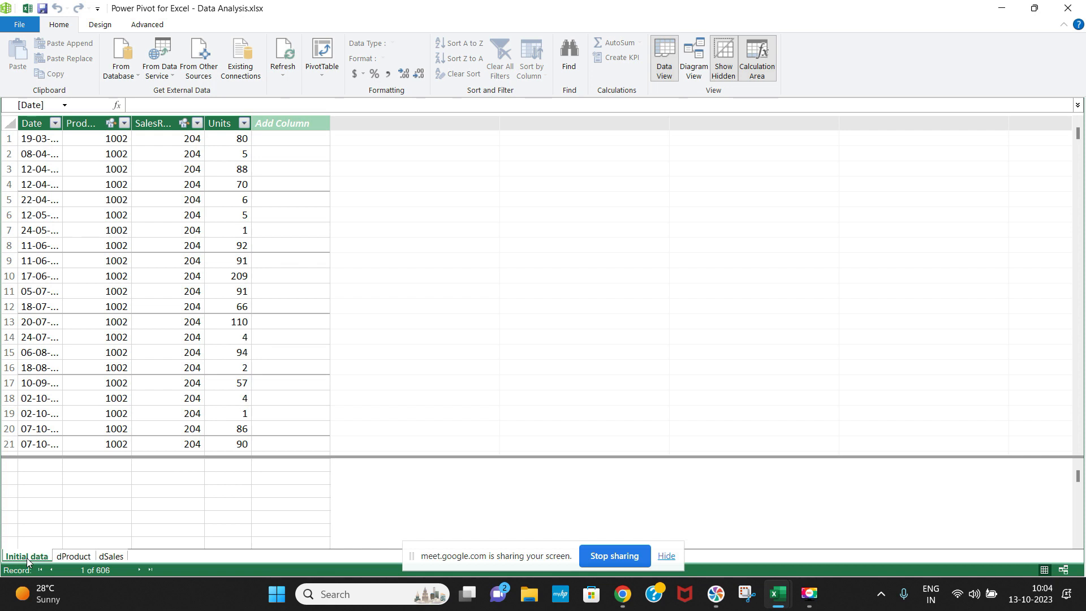
left_click(301, 123)
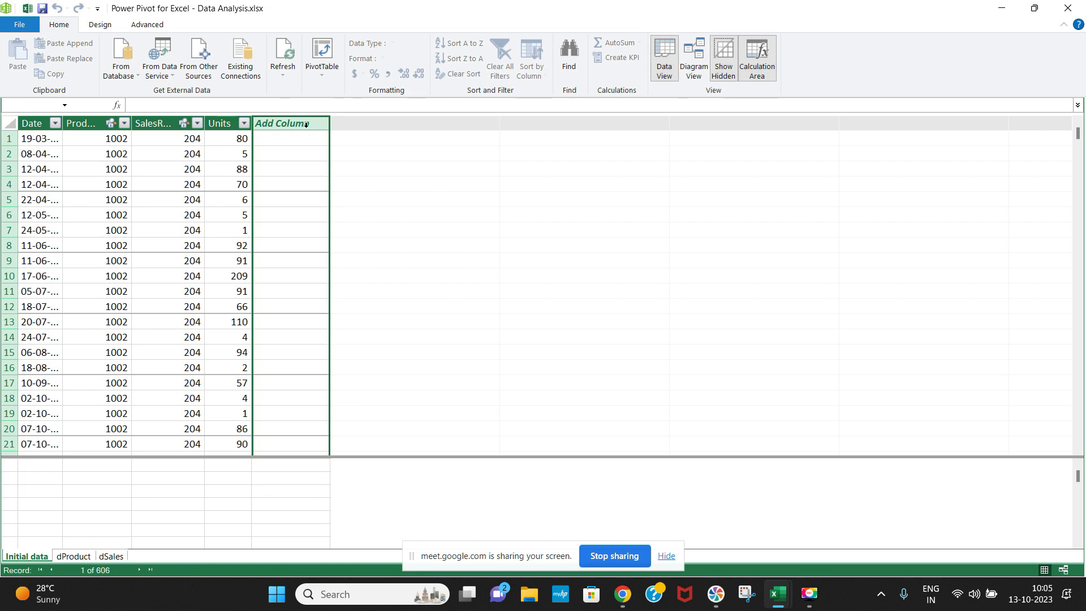
double_click(306, 123)
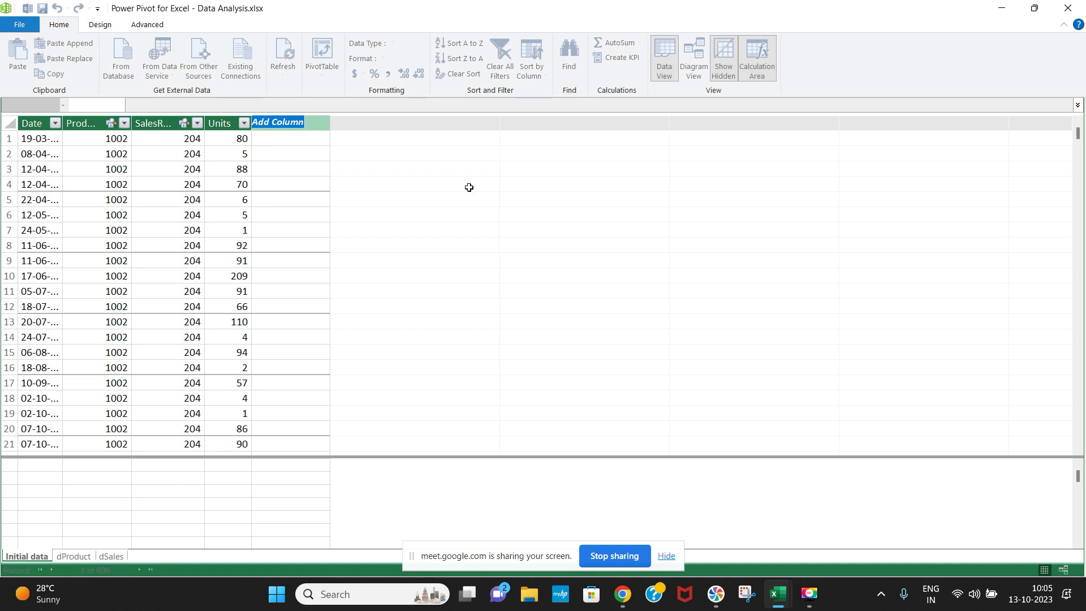
type("Product_Name")
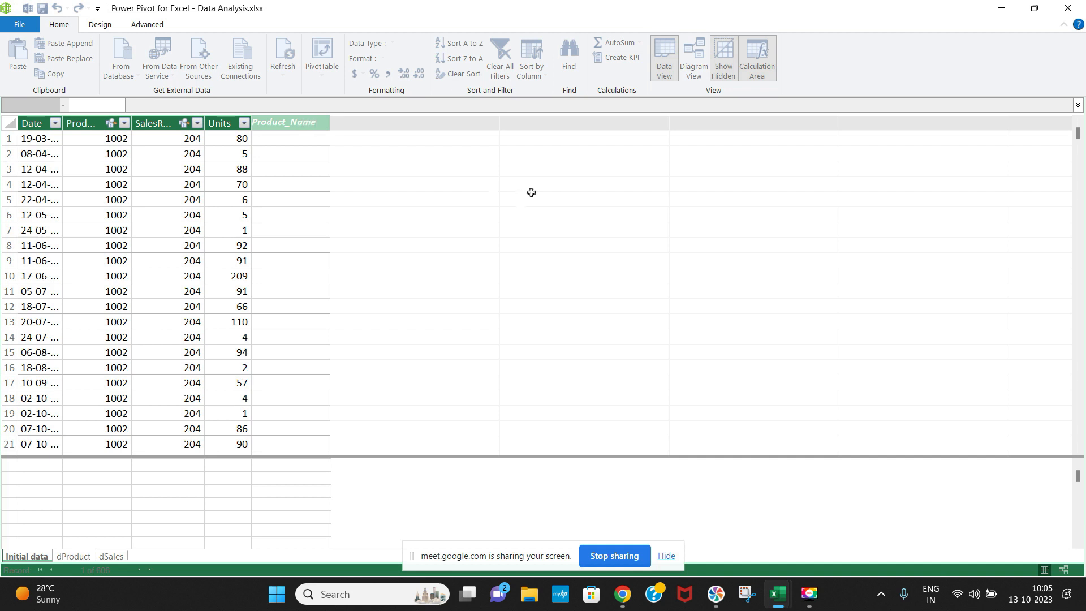
key("Return")
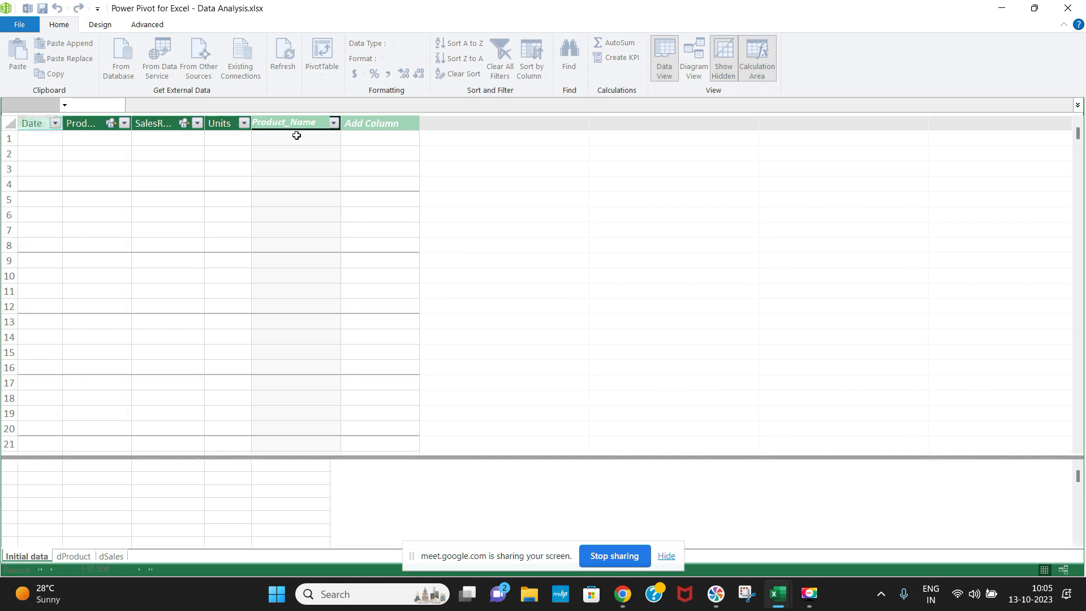
Fill Product_Name with =RELATED(dProduct[Product]) and sort the Initial data table by ProductID from largest to smallest
left_click(290, 139)
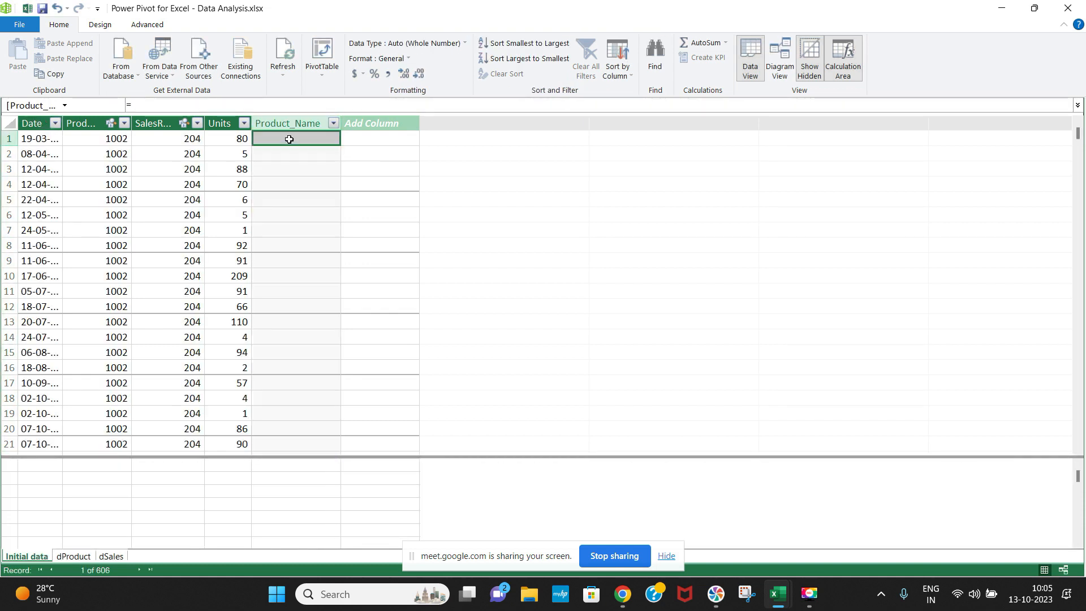
type("=re")
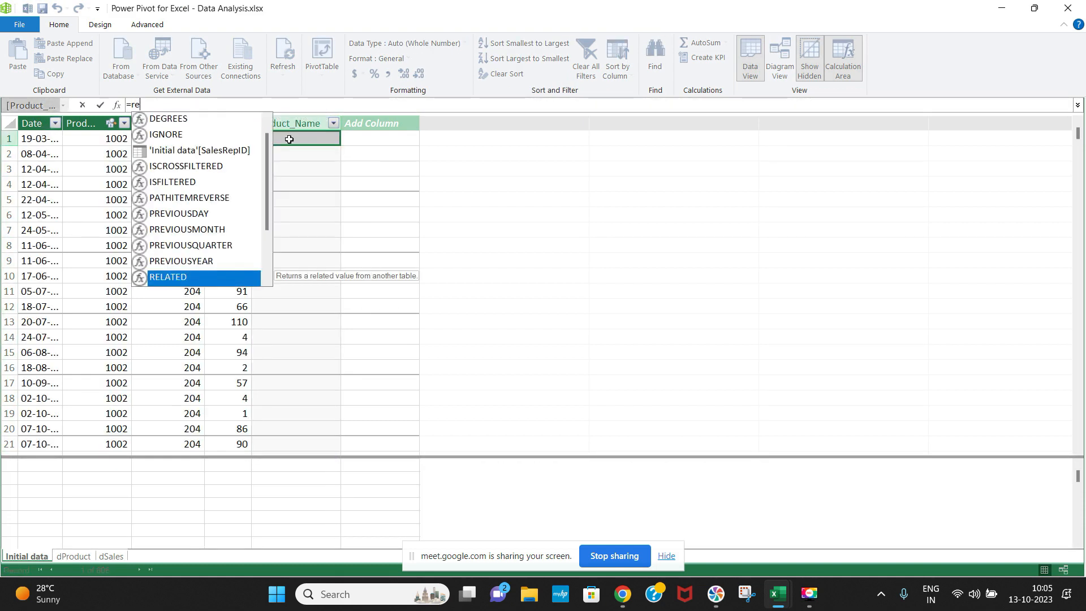
type("lated")
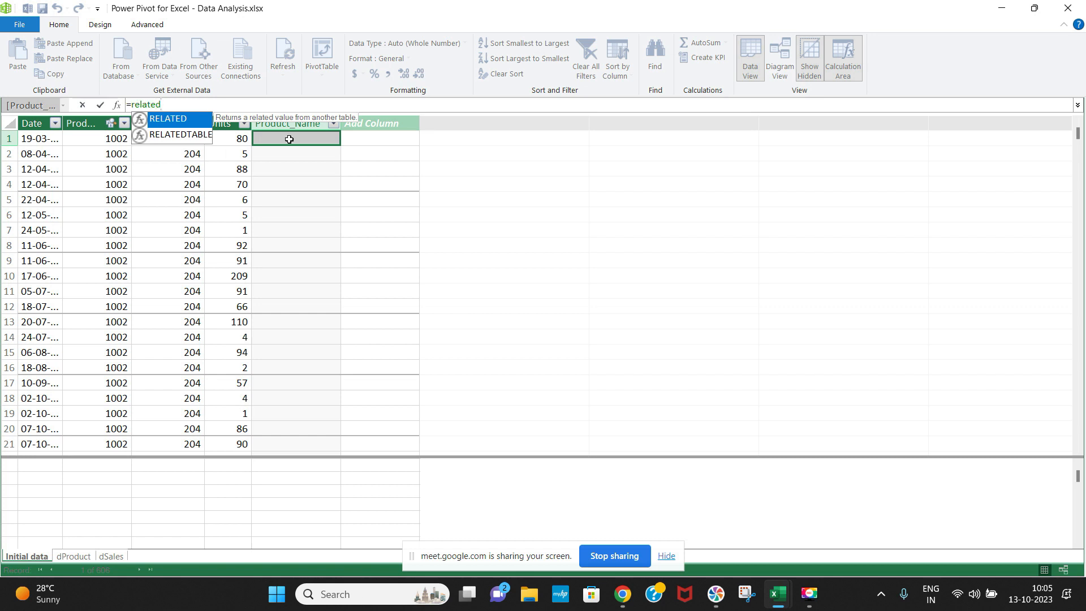
key("Tab")
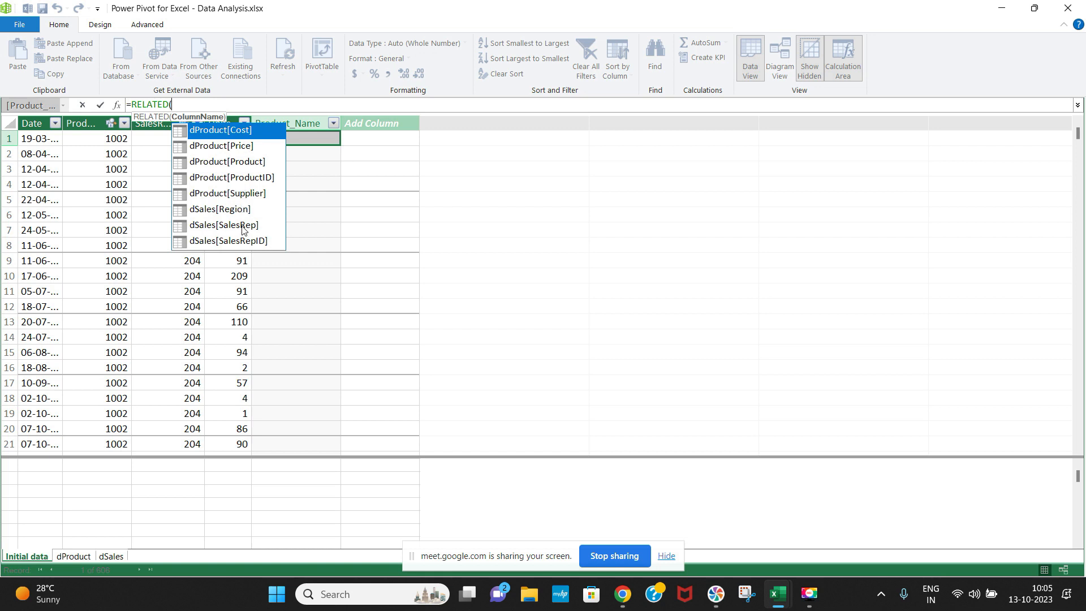
left_click(217, 163)
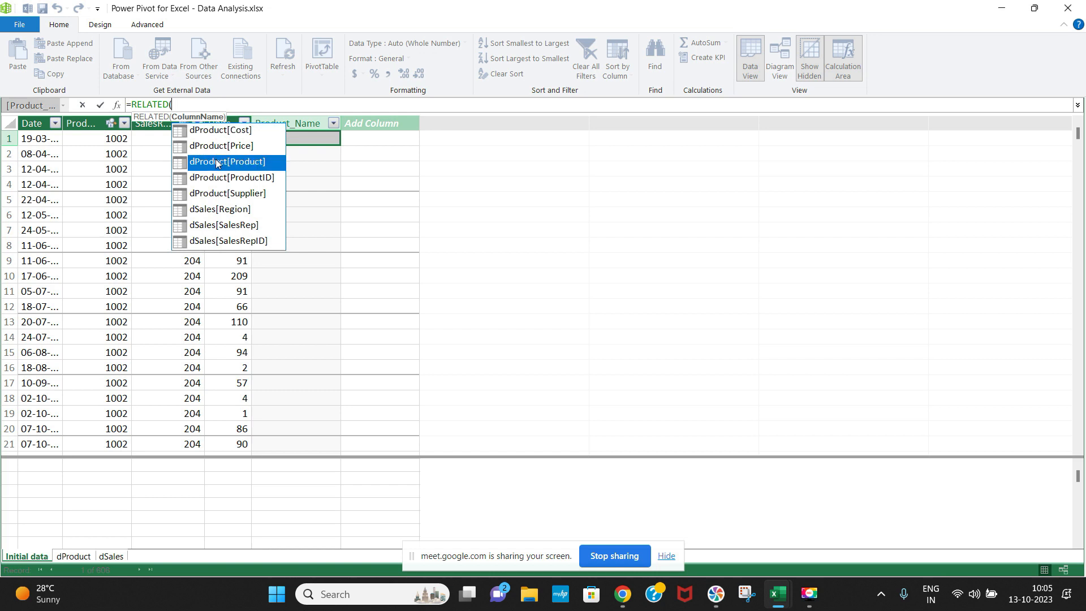
double_click(216, 163)
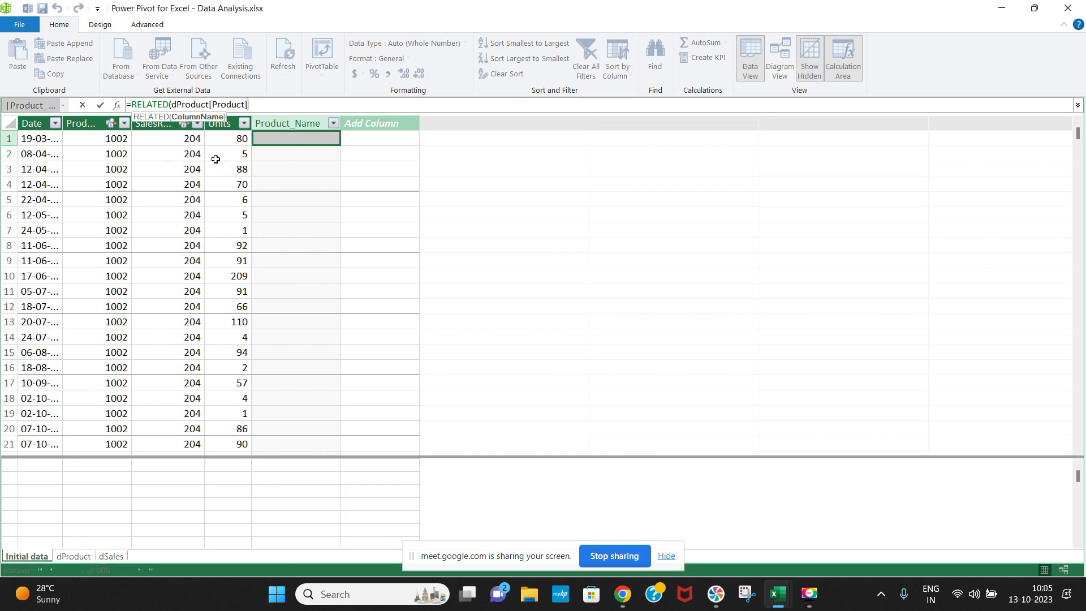
type(")")
key("Return")
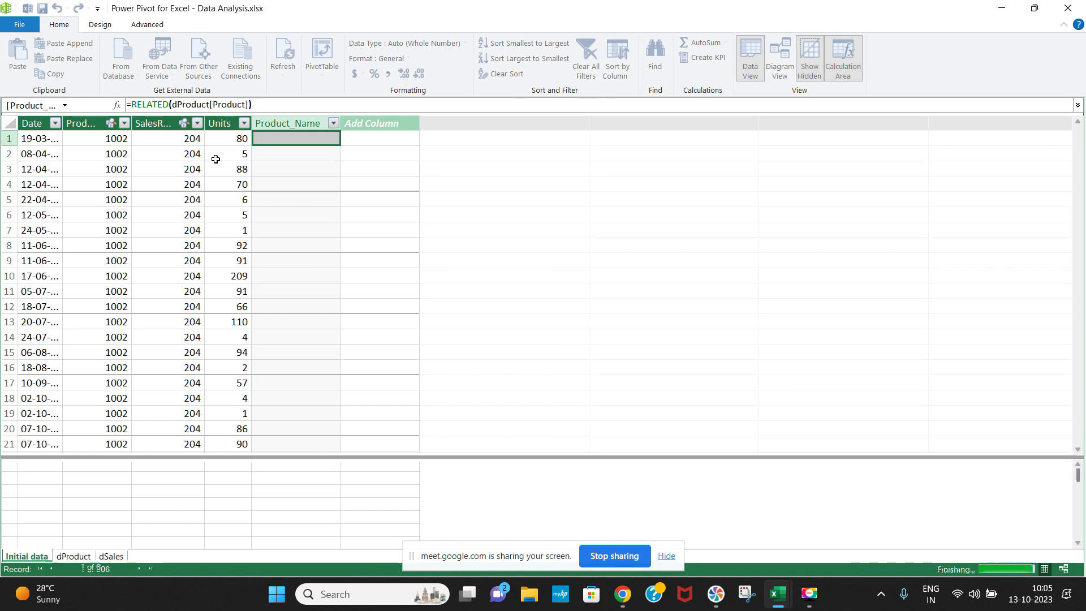
left_click(124, 123)
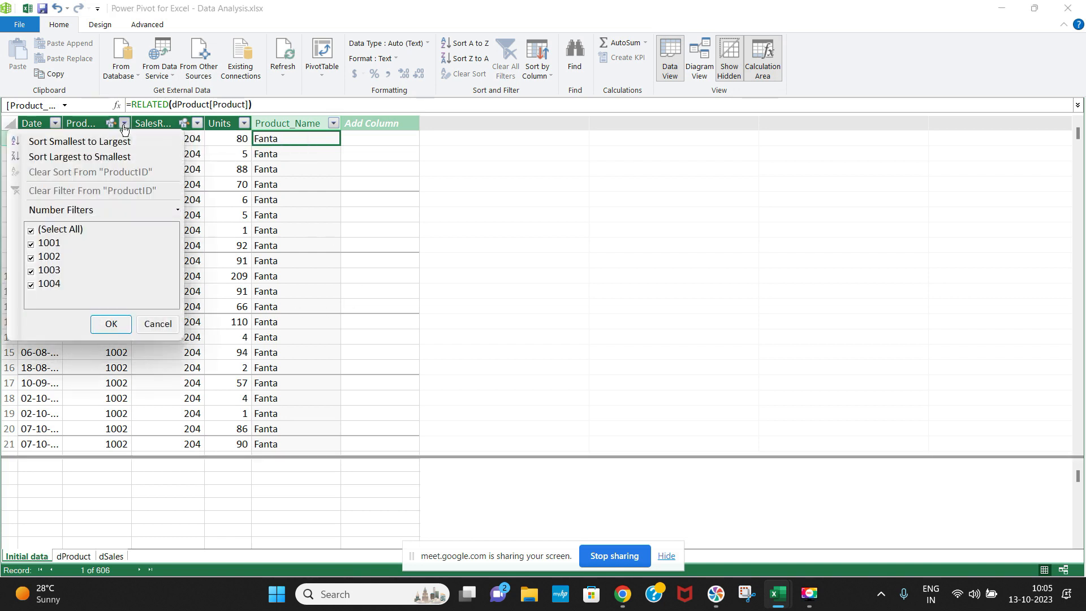
left_click(84, 158)
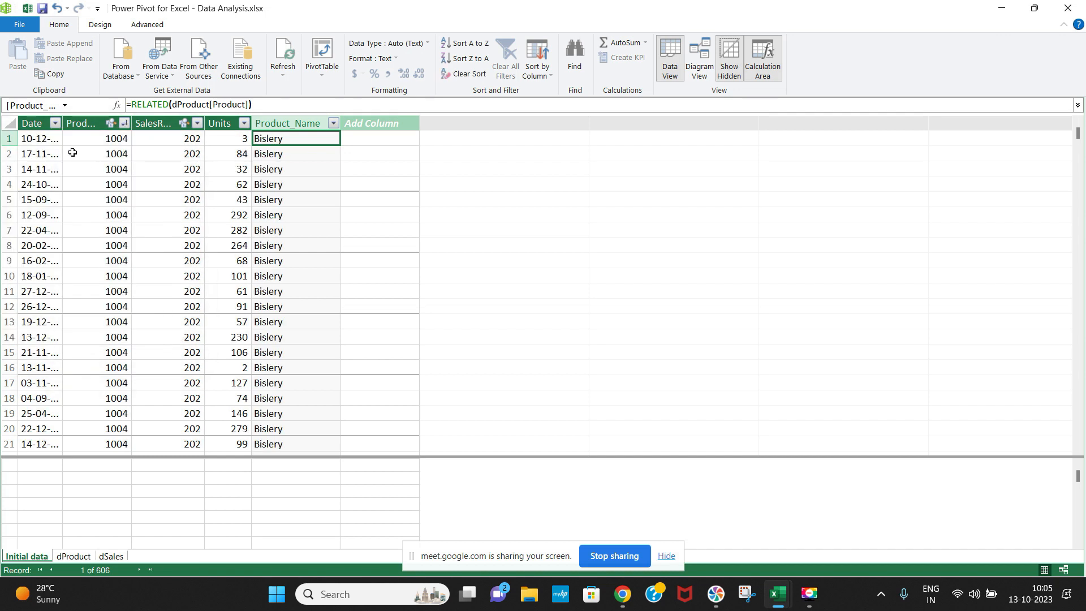
left_click(368, 123)
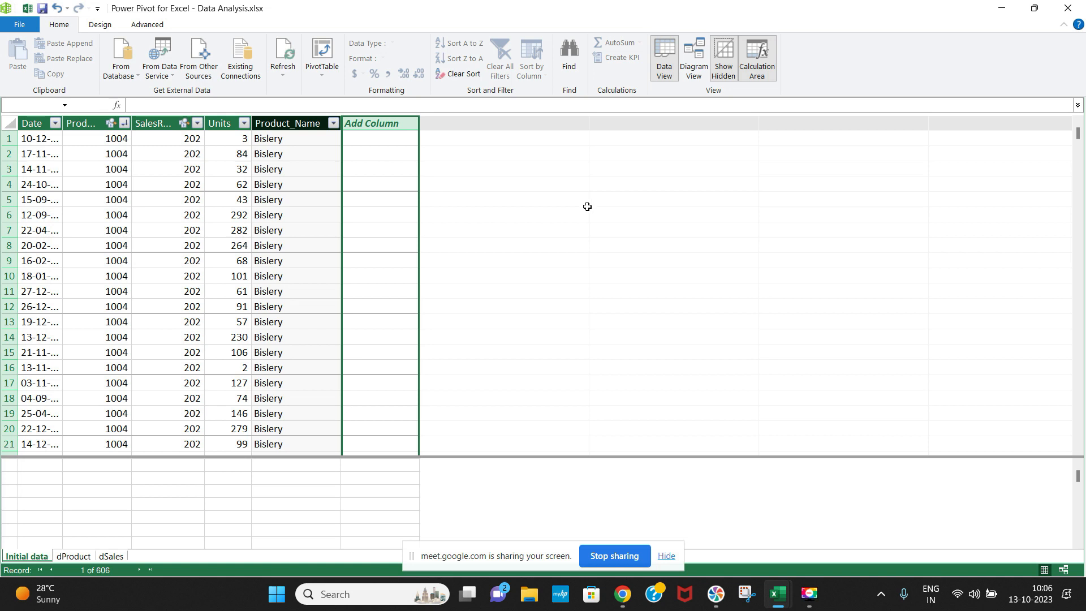
type("Empl")
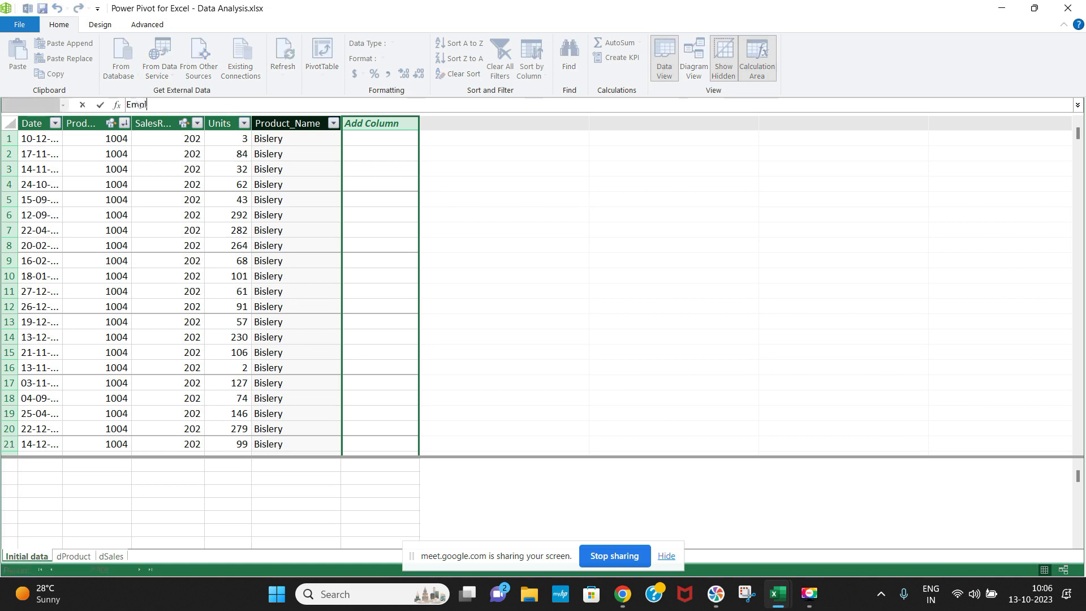
type("oyee Name")
key("Return")
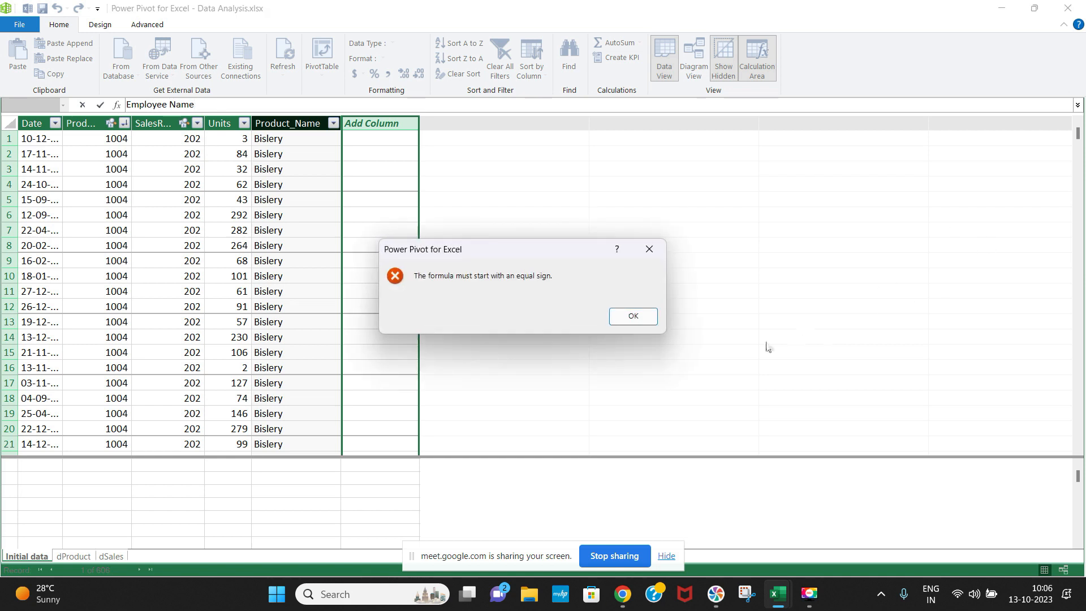
left_click(635, 314)
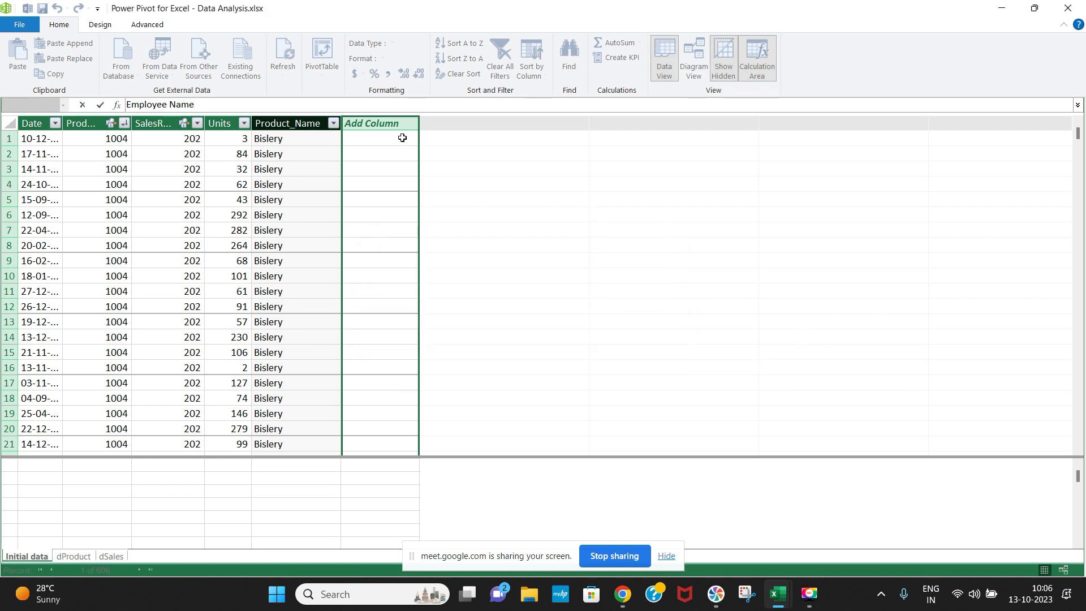
left_click(392, 123)
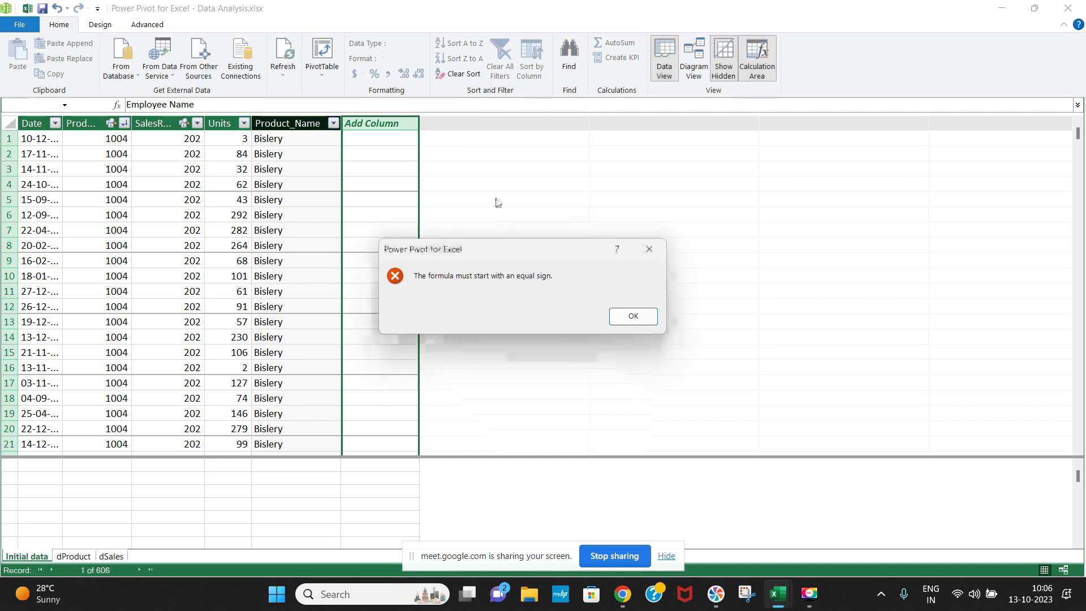
left_click(634, 315)
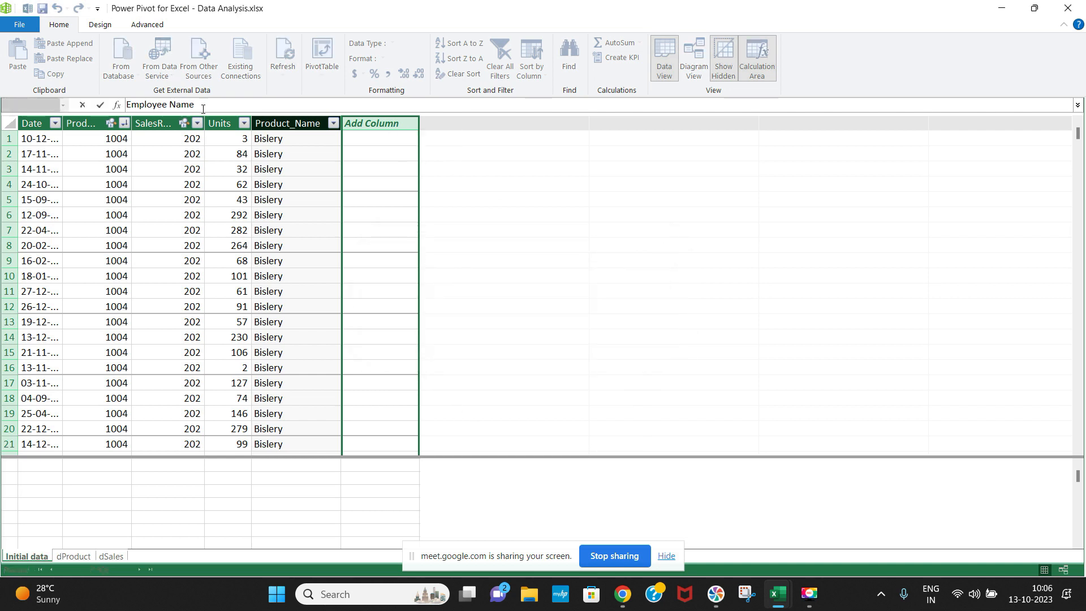
left_click_drag(204, 107, 114, 106)
key("BackSpace")
Add a column named Employee Name after Product_Name in the Initial data table
double_click(382, 123)
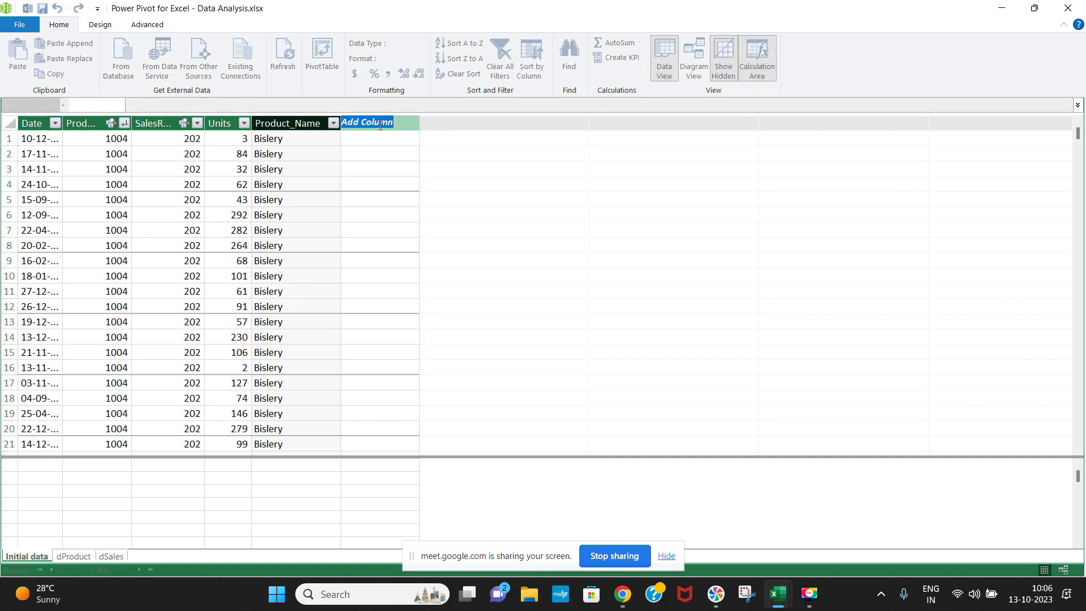
type("Employee Name")
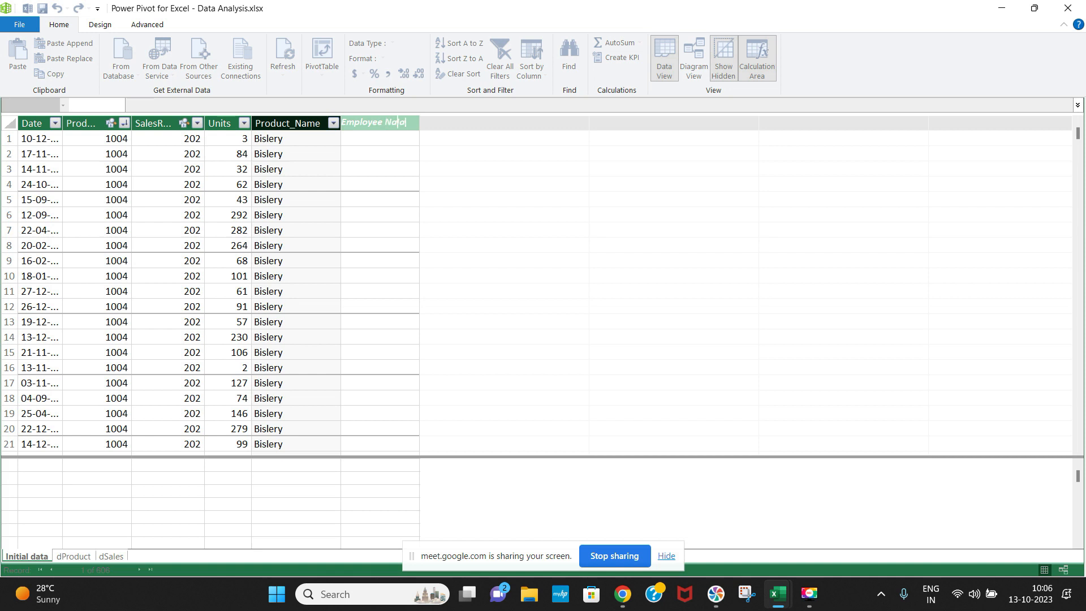
left_click(372, 138)
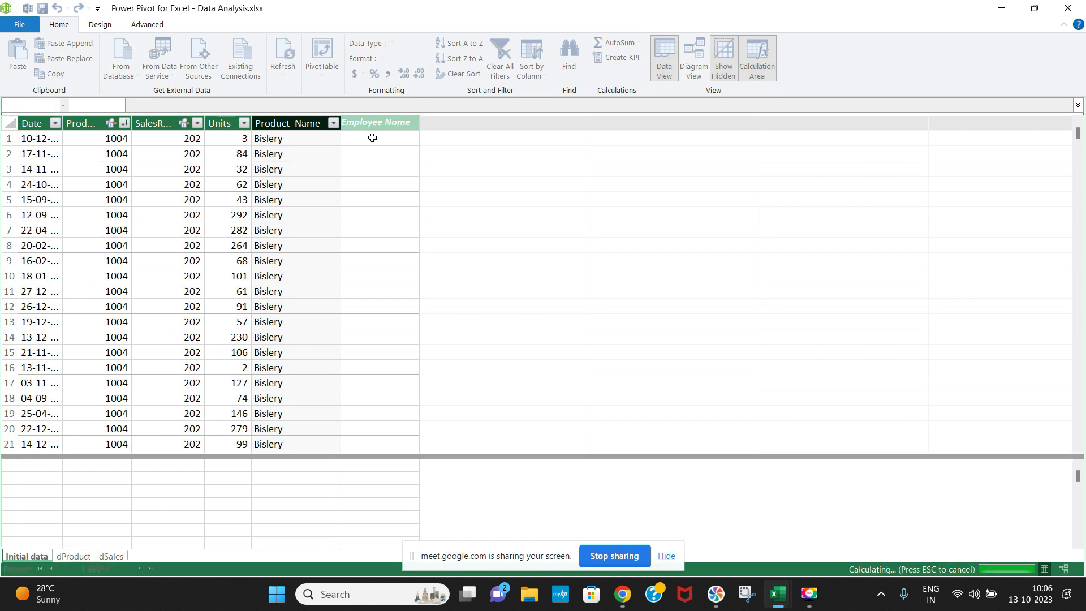
type("ated")
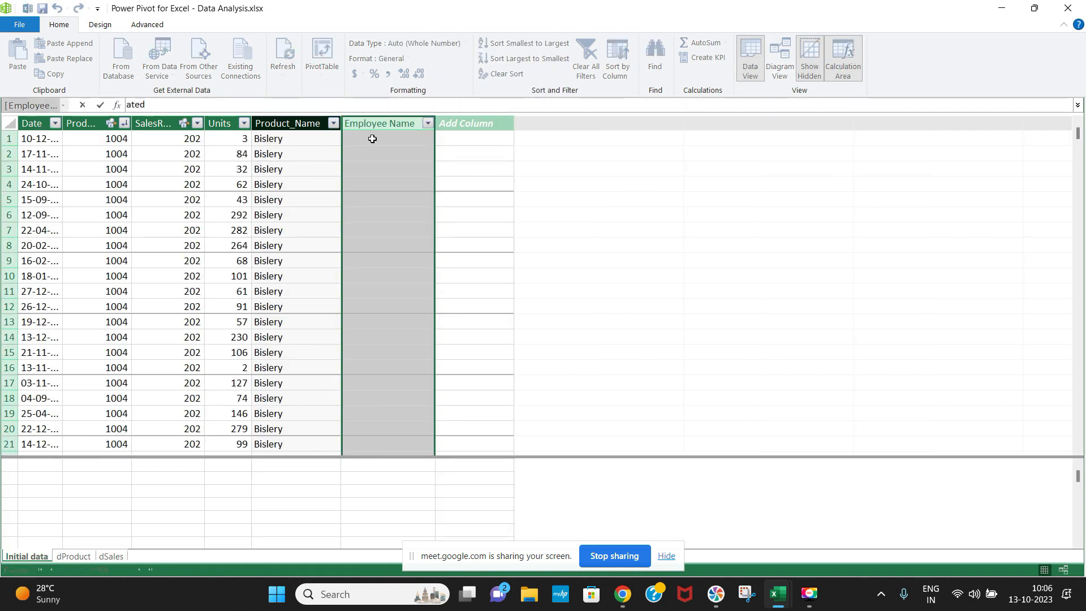
key("BackSpace")
Fill the Employee Name column with the formula =RELATED(dSales[SalesRep])
left_click(376, 139)
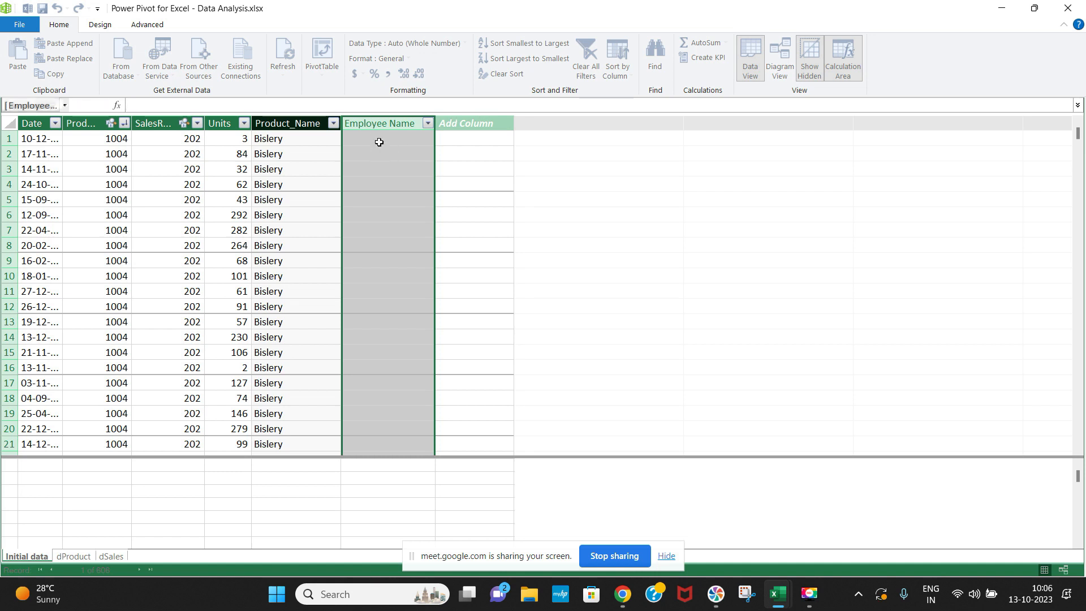
left_click(151, 104)
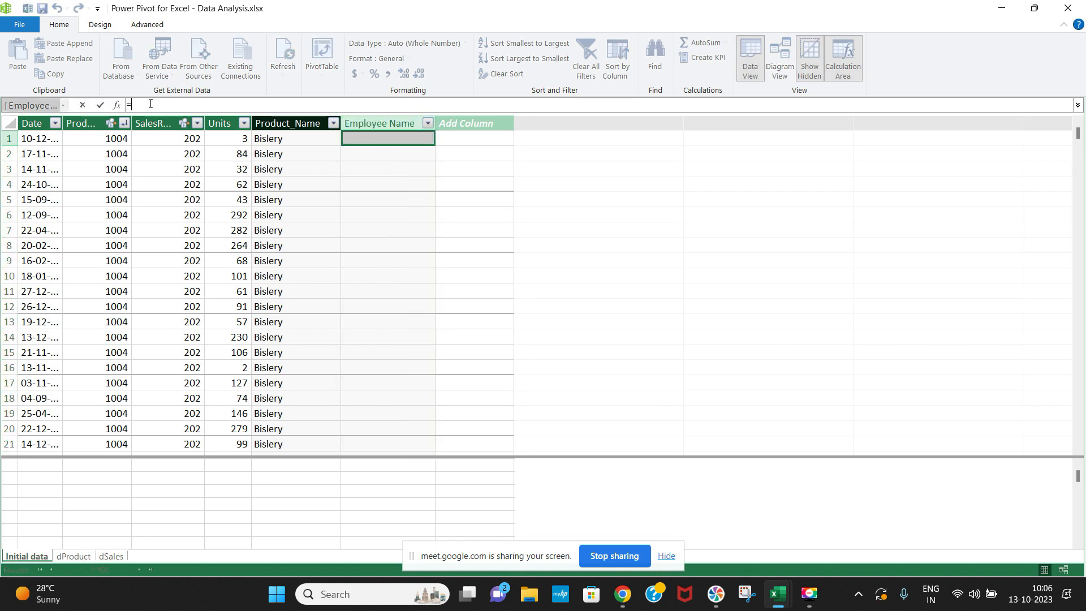
type("re")
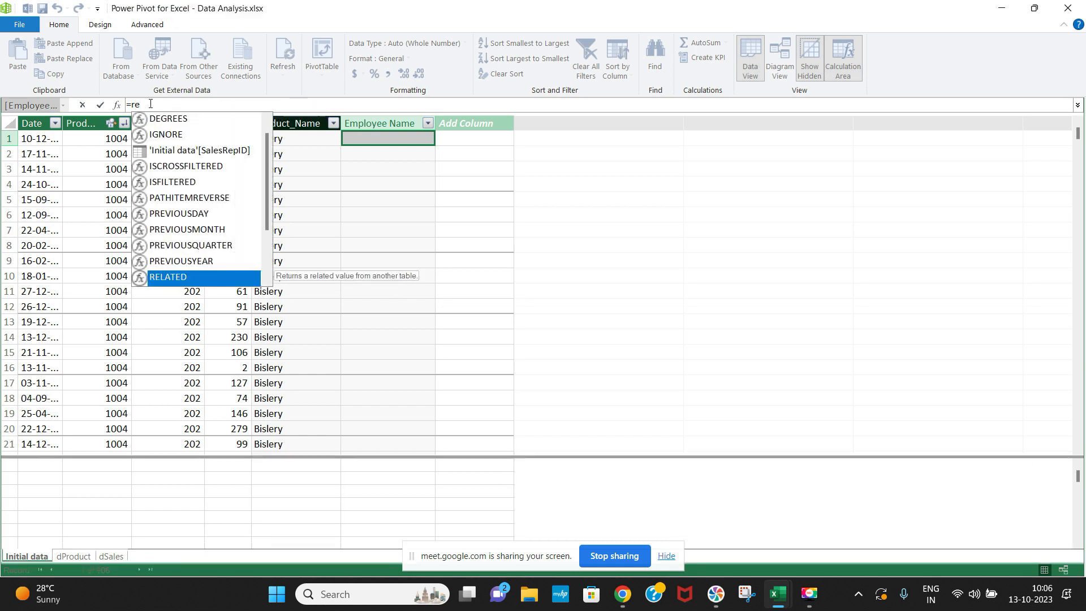
type("la")
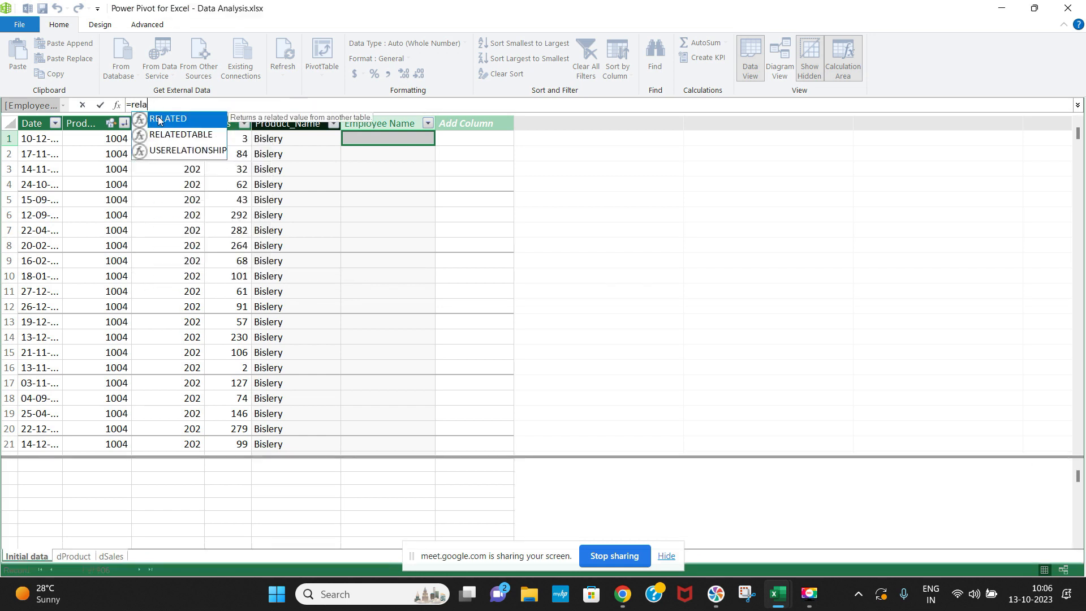
double_click(163, 124)
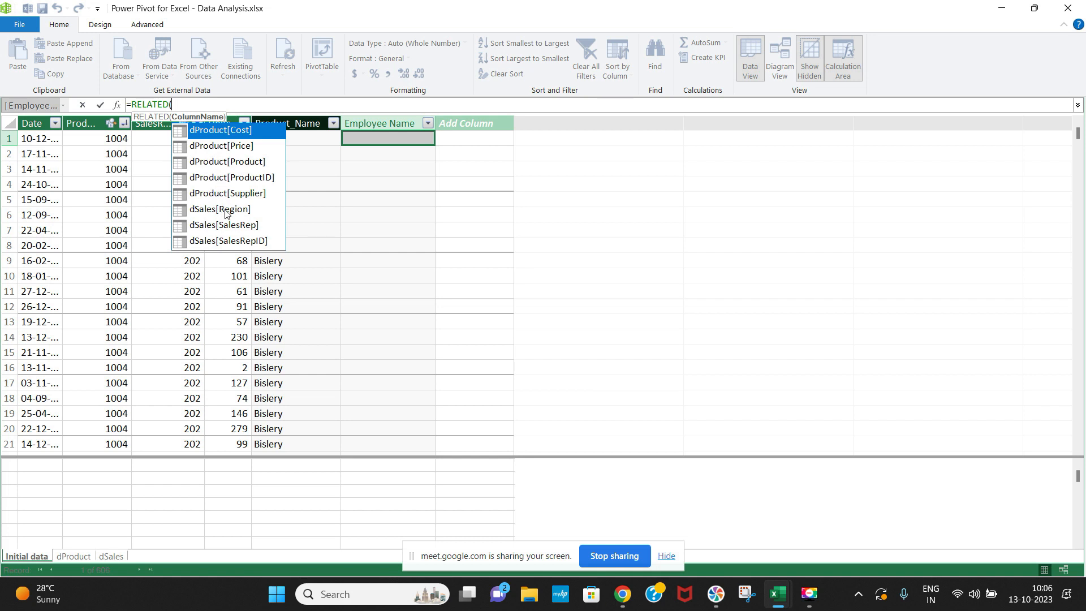
double_click(228, 226)
type(")")
key("Return")
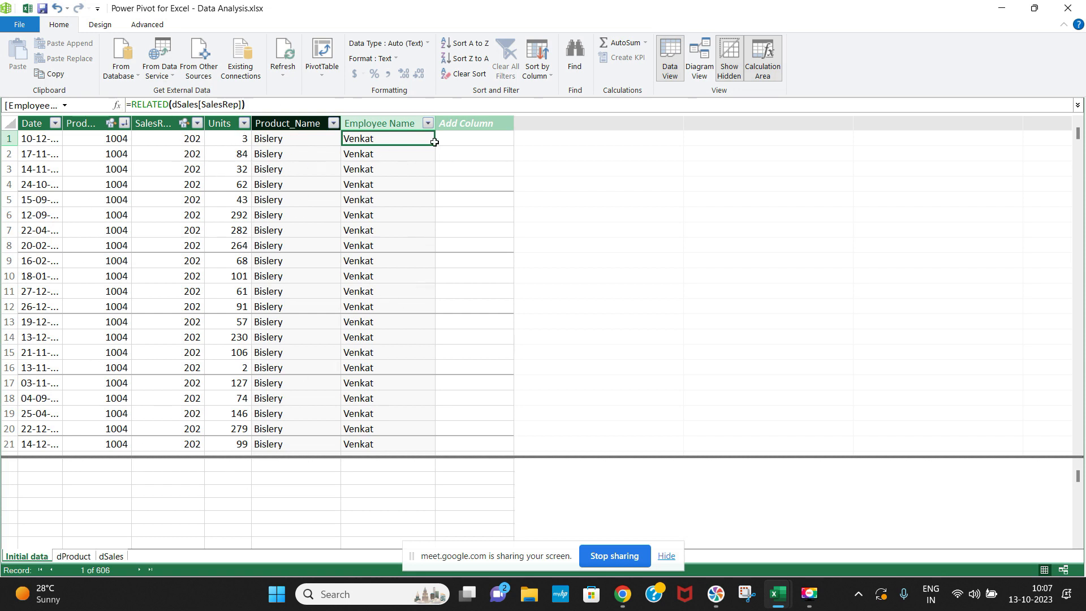
Look at the available PivotTable layout options and close the Power Pivot window
left_click(324, 77)
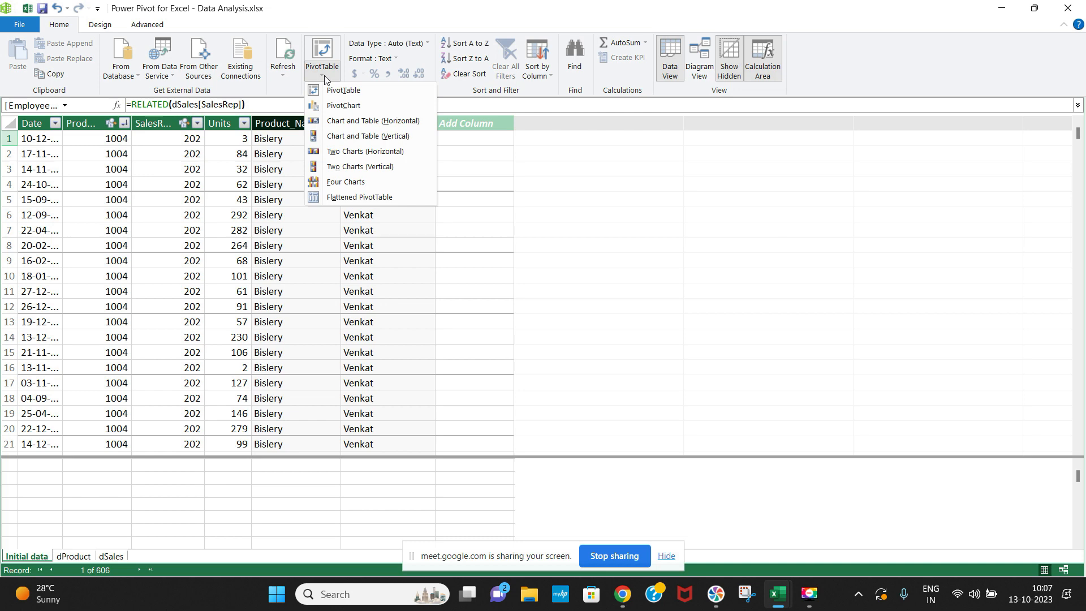
left_click(1069, 8)
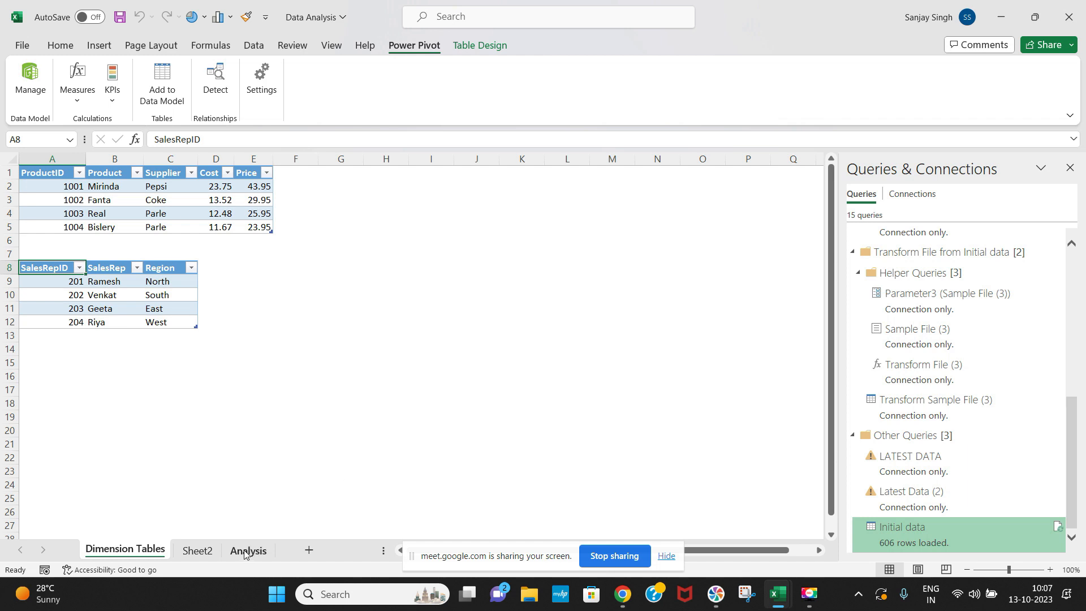
Minimize the workbook and leave the Google Meet call in Chrome by closing its browser tab
left_click(996, 17)
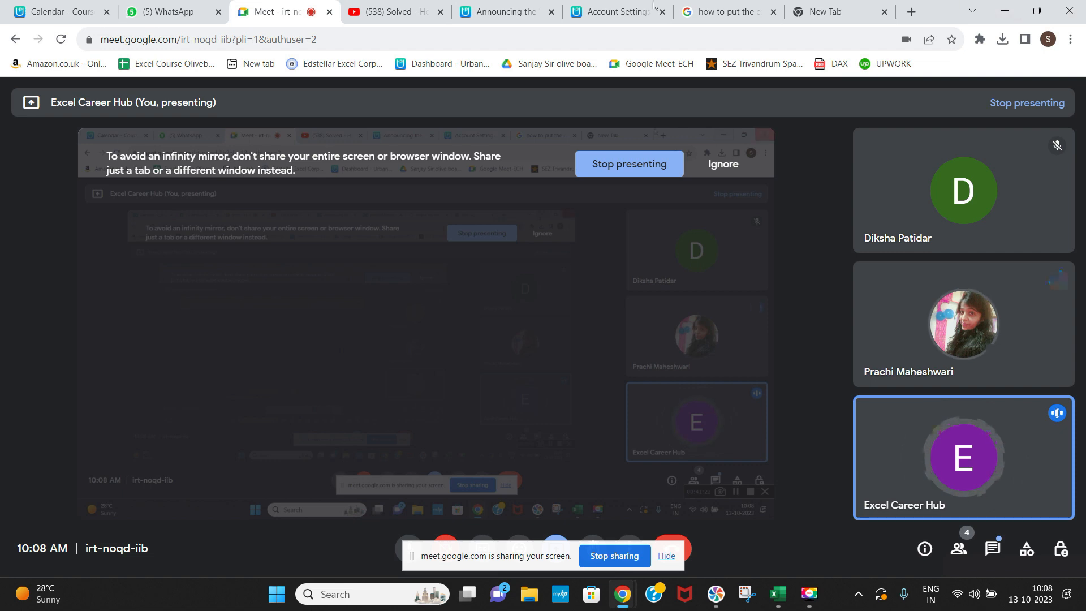
left_click(330, 12)
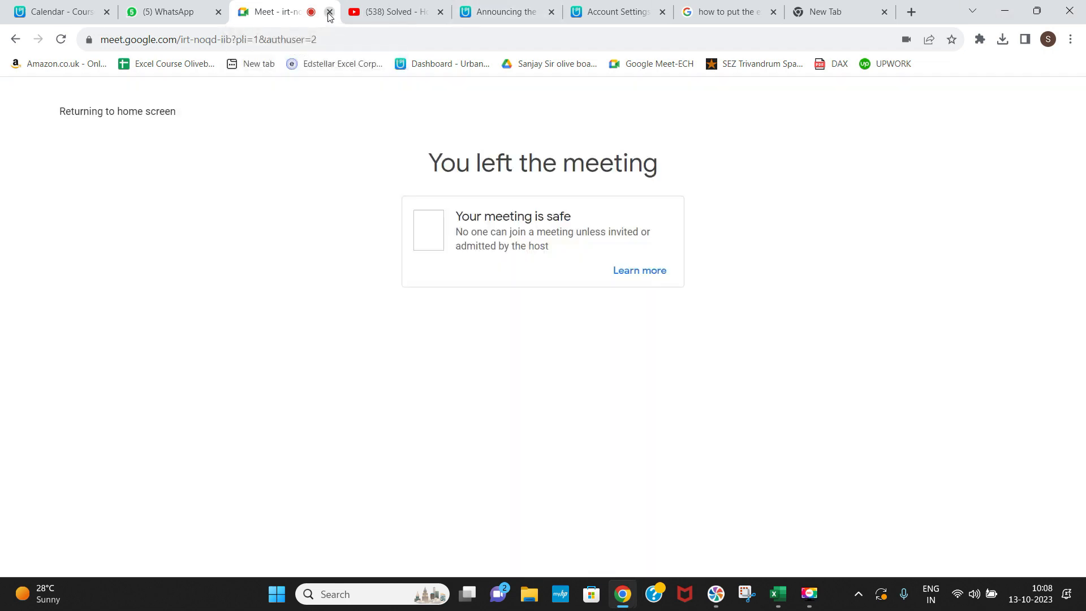